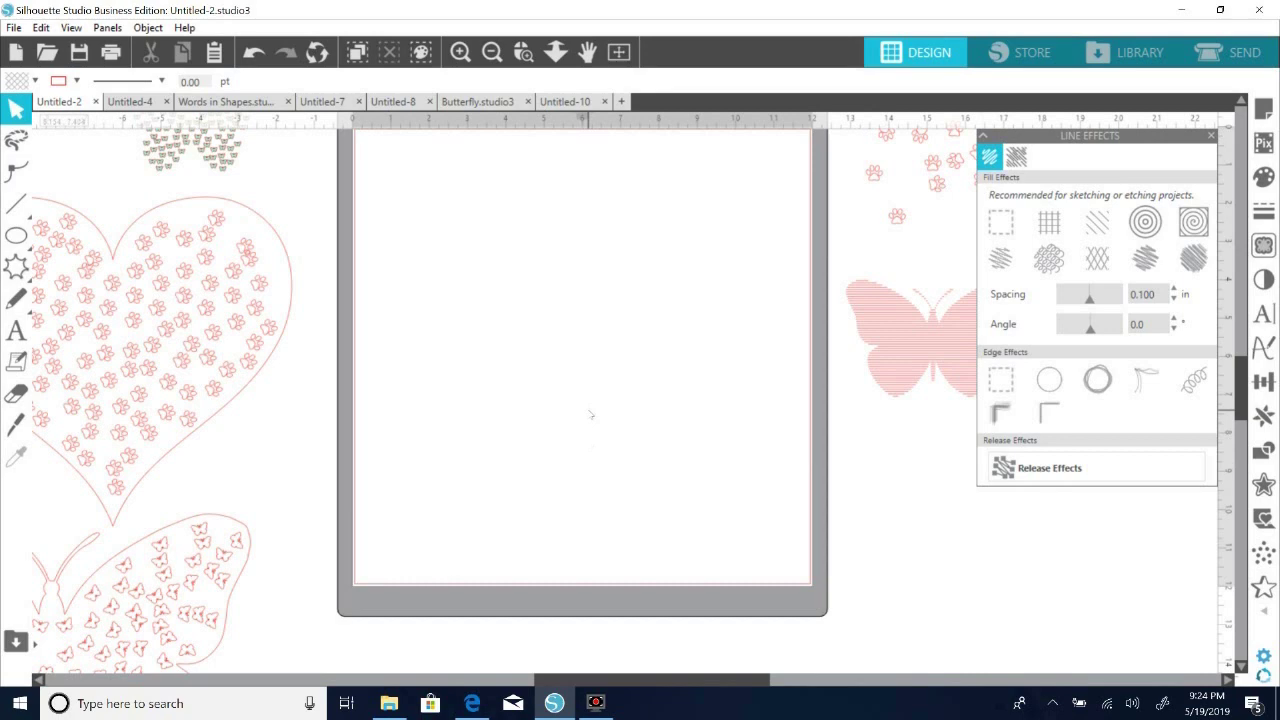
Move the heart outline off the paw-print heart onto the mat and convert it to a path.
{"action": "scroll", "coordinate": [592, 415], "scroll_direction": "up", "scroll_amount": 1}
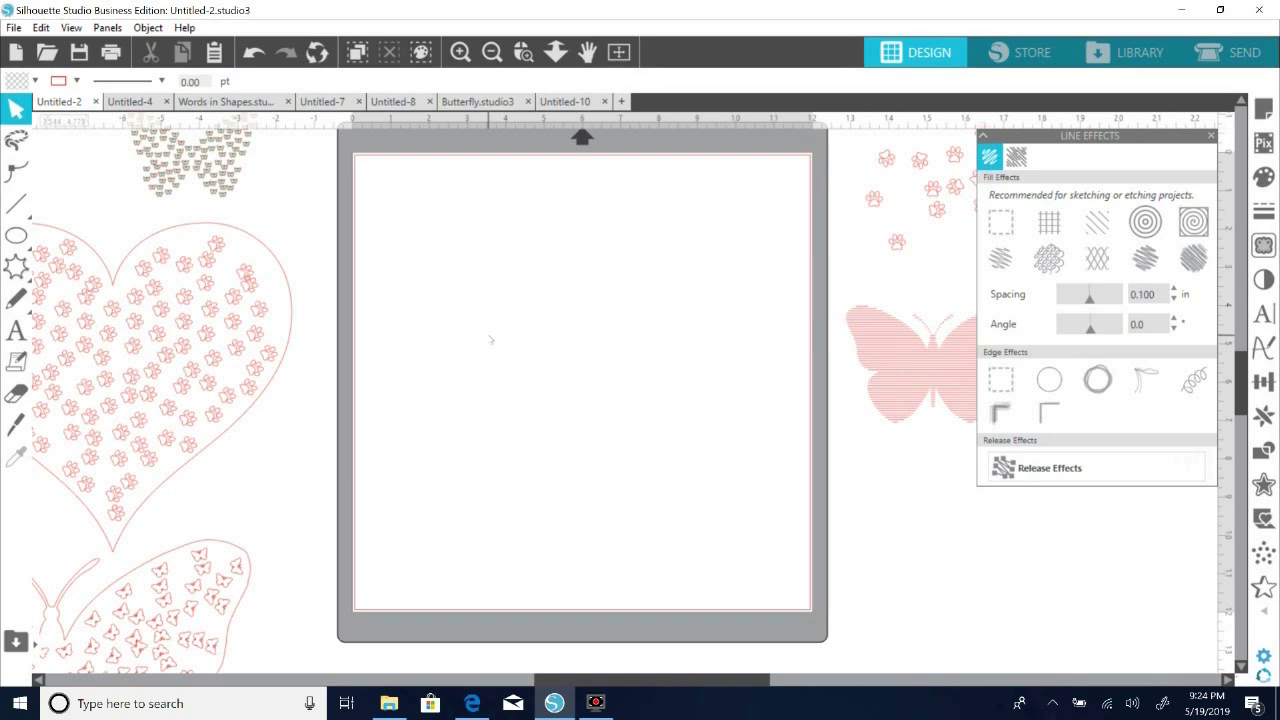
{"action": "left_click_drag", "start_coordinate": [293, 316], "coordinate": [751, 316]}
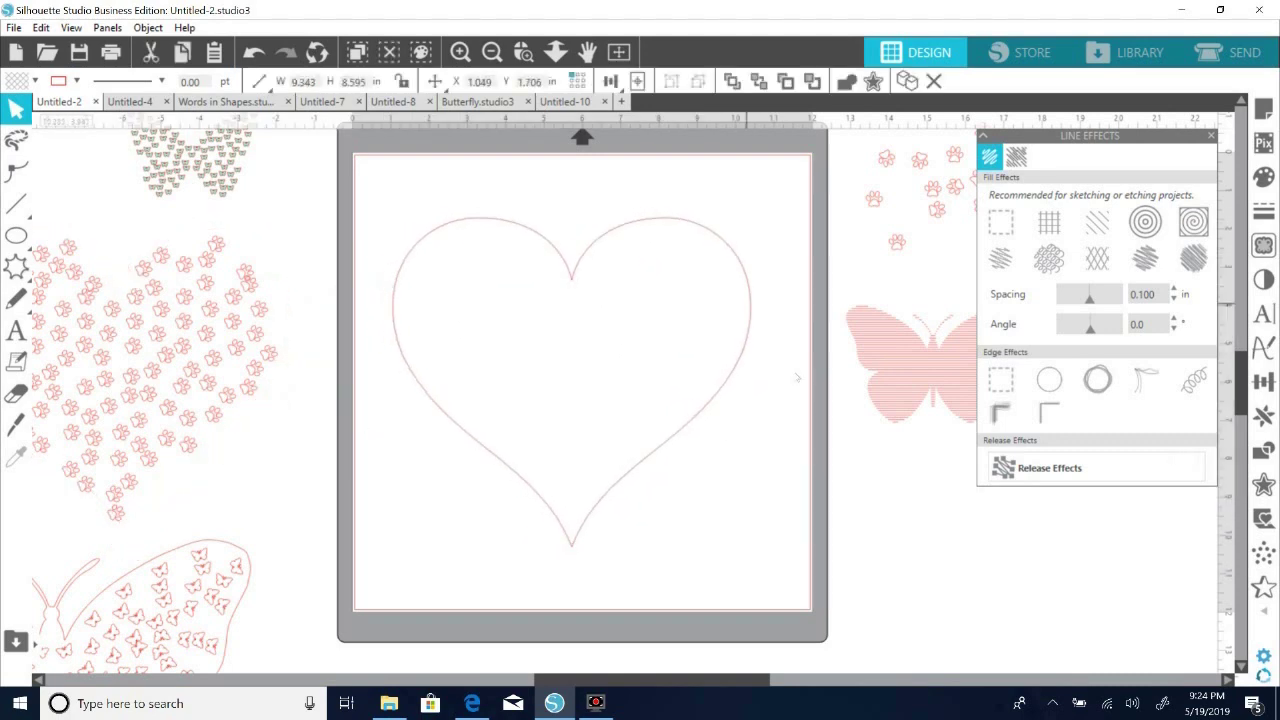
{"action": "left_click", "coordinate": [739, 370]}
{"action": "right_click", "coordinate": [737, 370]}
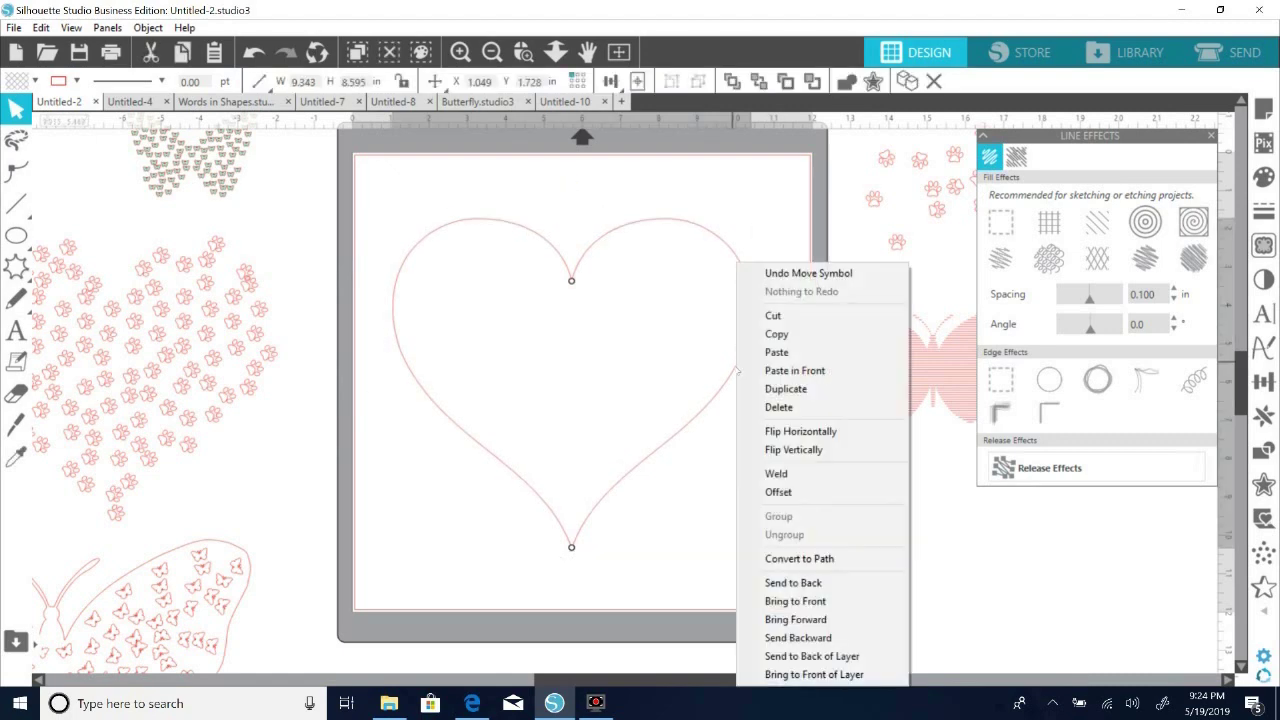
{"action": "left_click", "coordinate": [822, 560]}
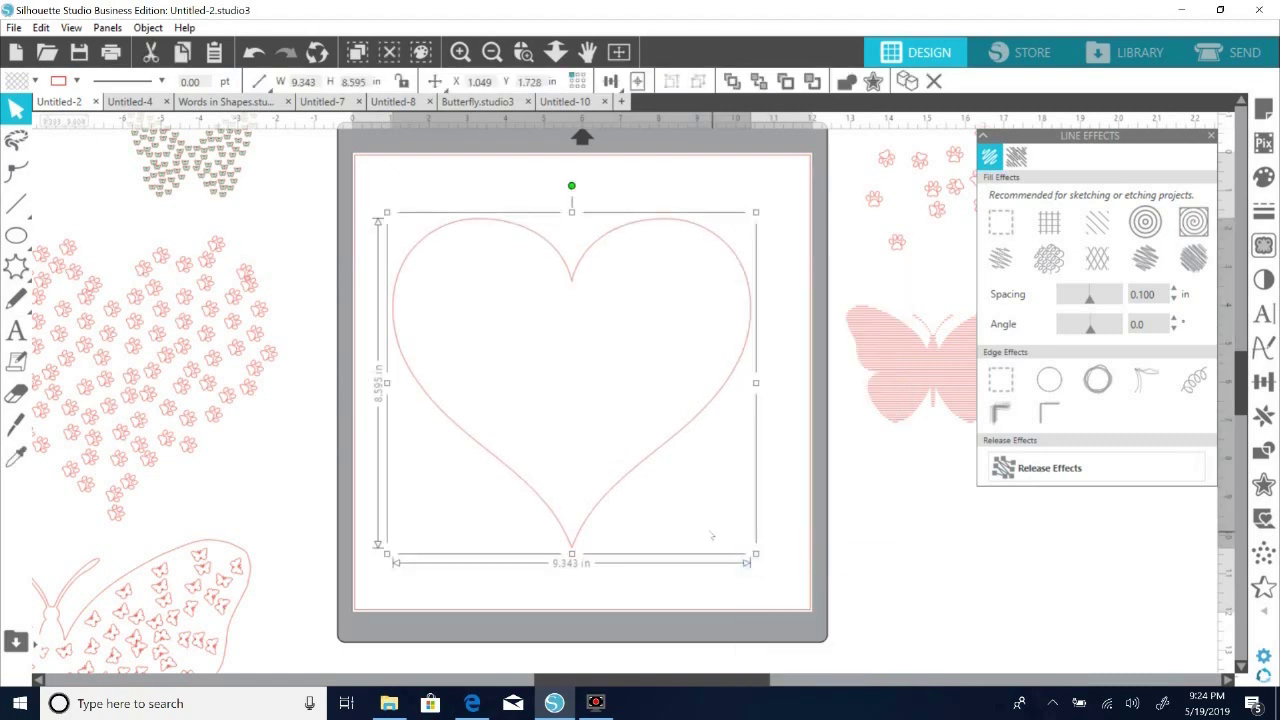
{"action": "left_click", "coordinate": [689, 526]}
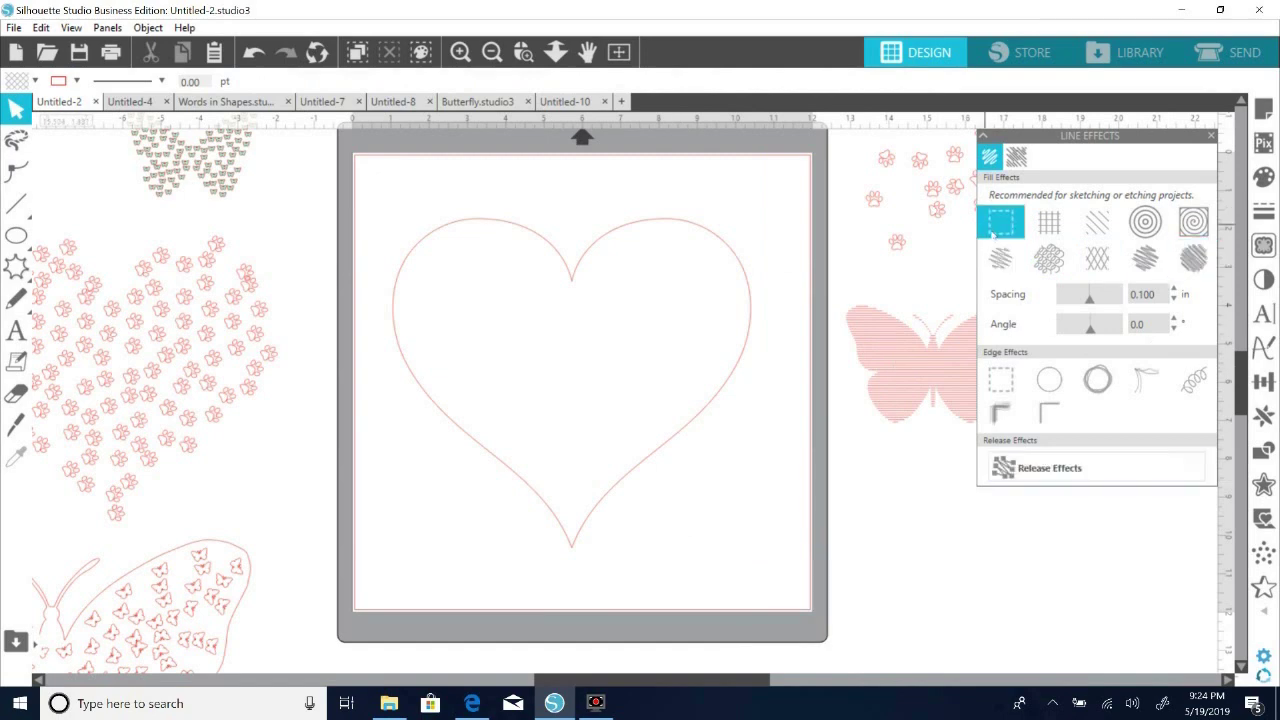
Close the Line Effects settings and reopen them with the sketch option.
{"action": "left_click", "coordinate": [1211, 135]}
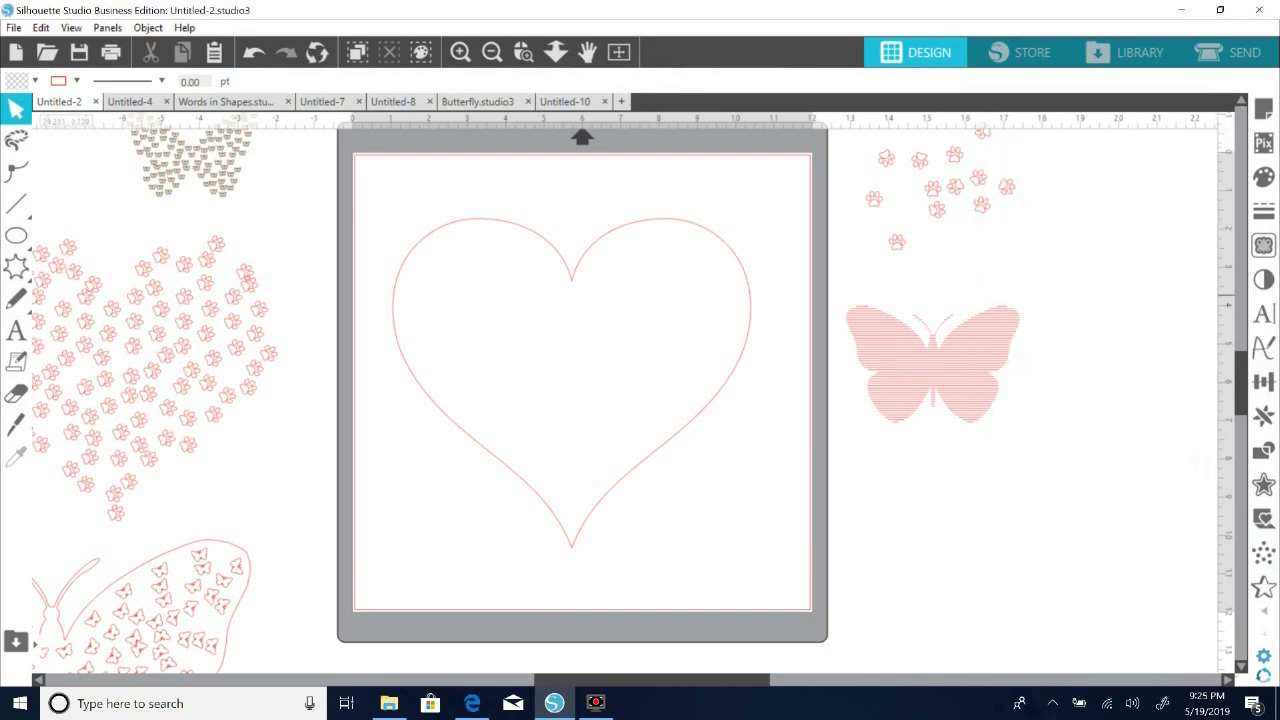
{"action": "left_click", "coordinate": [1264, 587]}
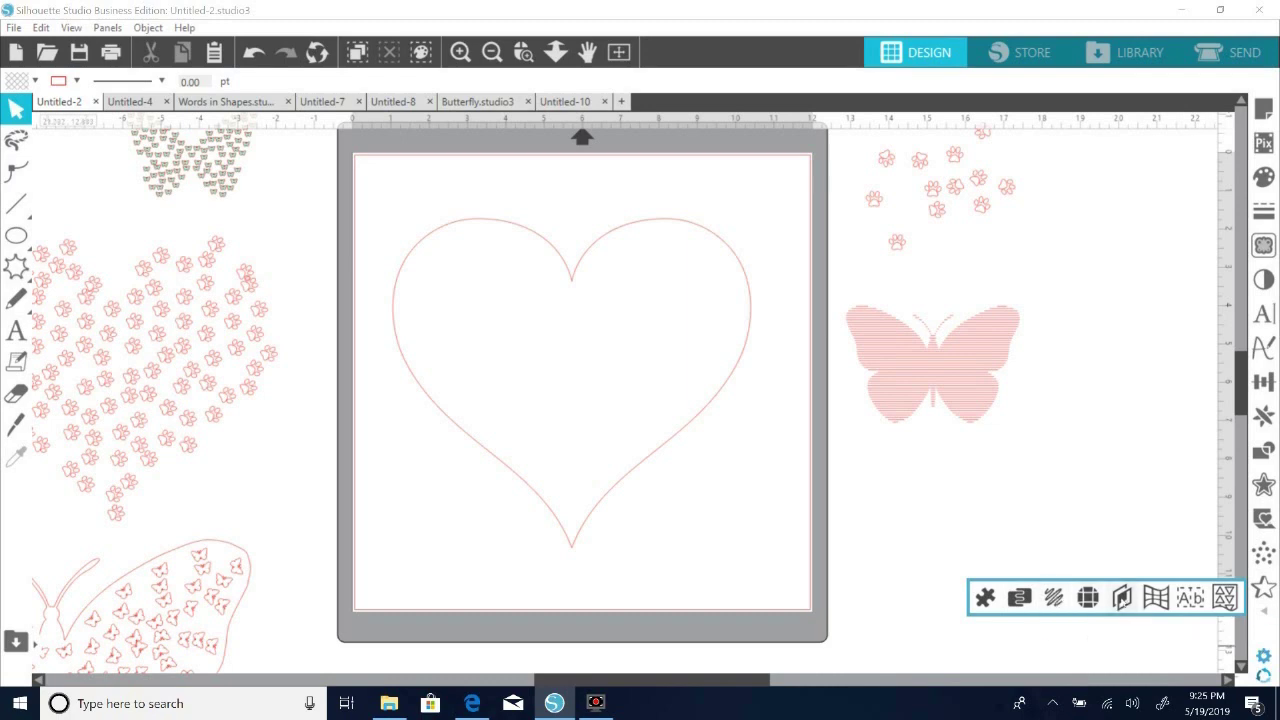
{"action": "left_click", "coordinate": [1053, 597]}
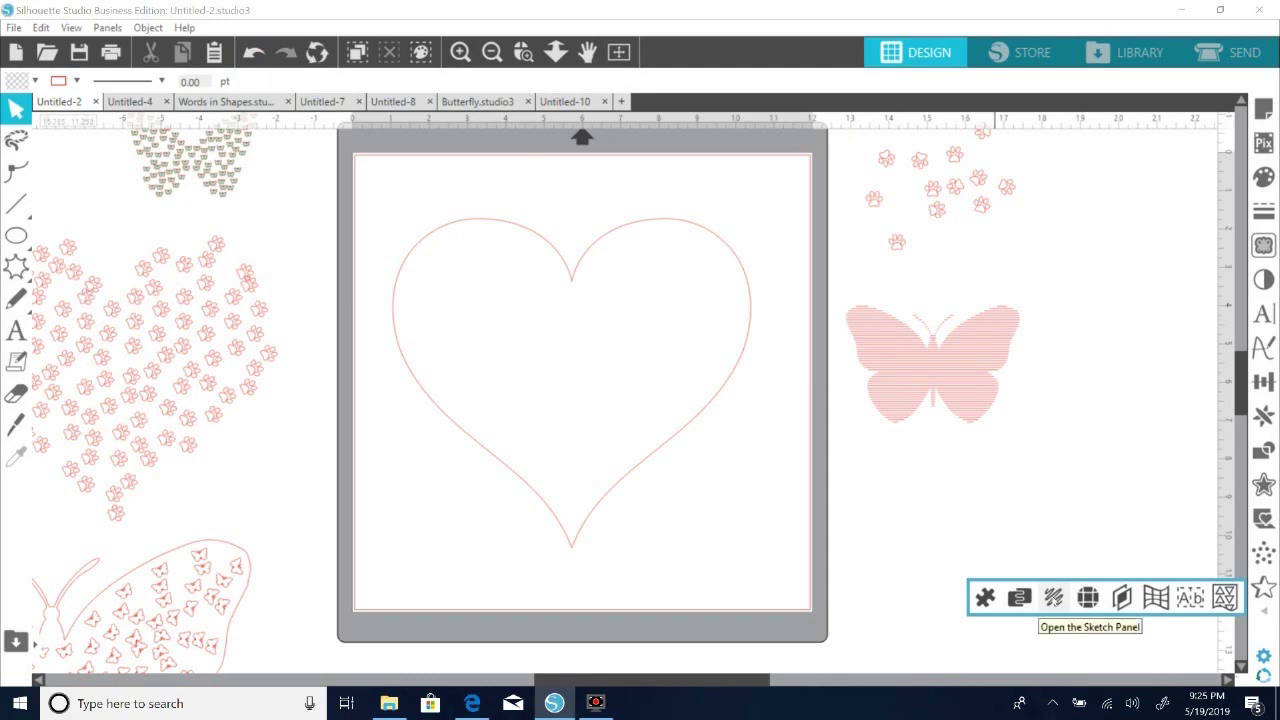
{"action": "left_click", "coordinate": [1053, 597]}
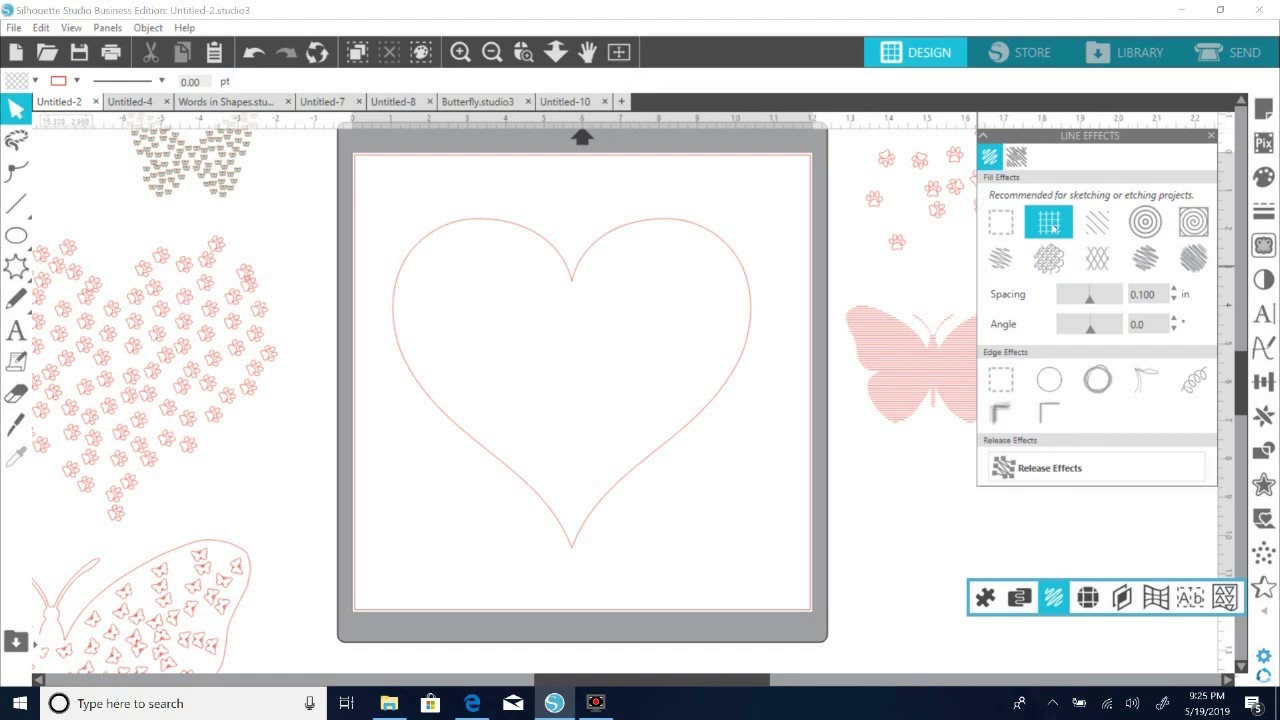
Fill the heart with the square grid effect at 0.130 in spacing and a 35° angle.
{"action": "left_click", "coordinate": [751, 342]}
{"action": "left_click", "coordinate": [1050, 223]}
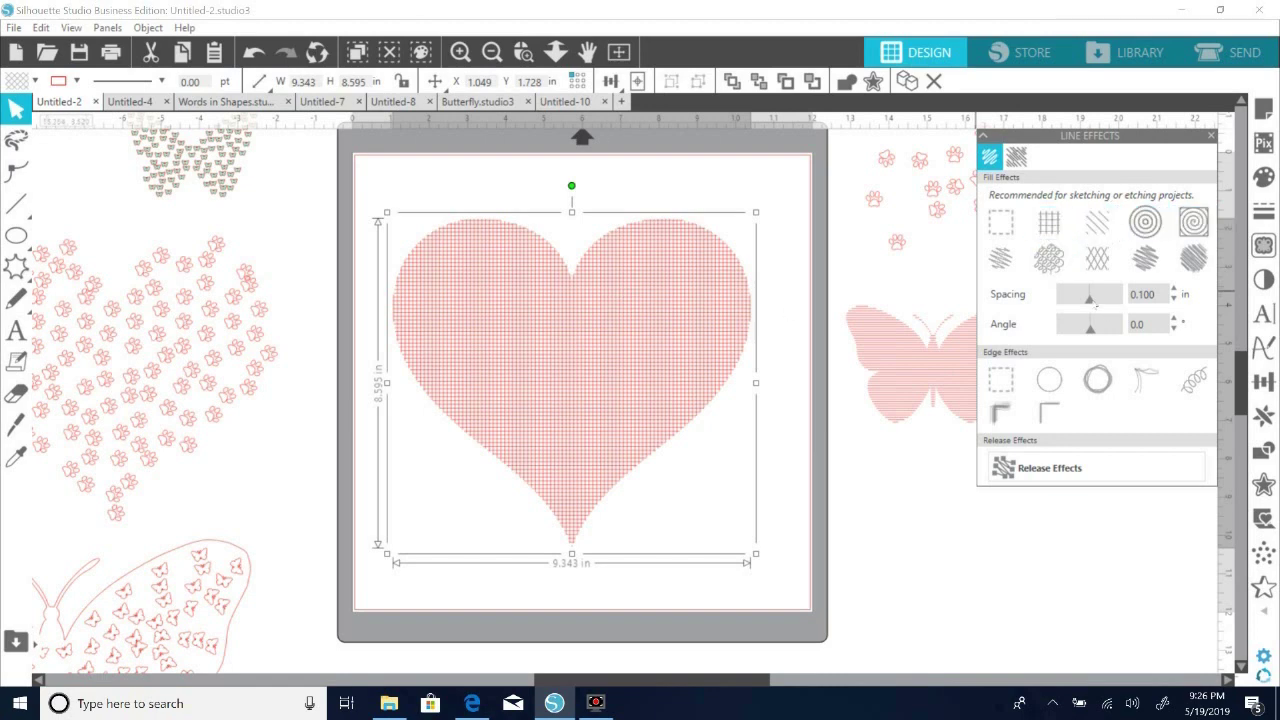
{"action": "mouse_move", "coordinate": [1091, 304]}
{"action": "left_mouse_down"}
{"action": "mouse_move", "coordinate": [1126, 302]}
{"action": "mouse_move", "coordinate": [1097, 318]}
{"action": "mouse_move", "coordinate": [1120, 328]}
{"action": "mouse_move", "coordinate": [1096, 328]}
{"action": "left_mouse_up"}
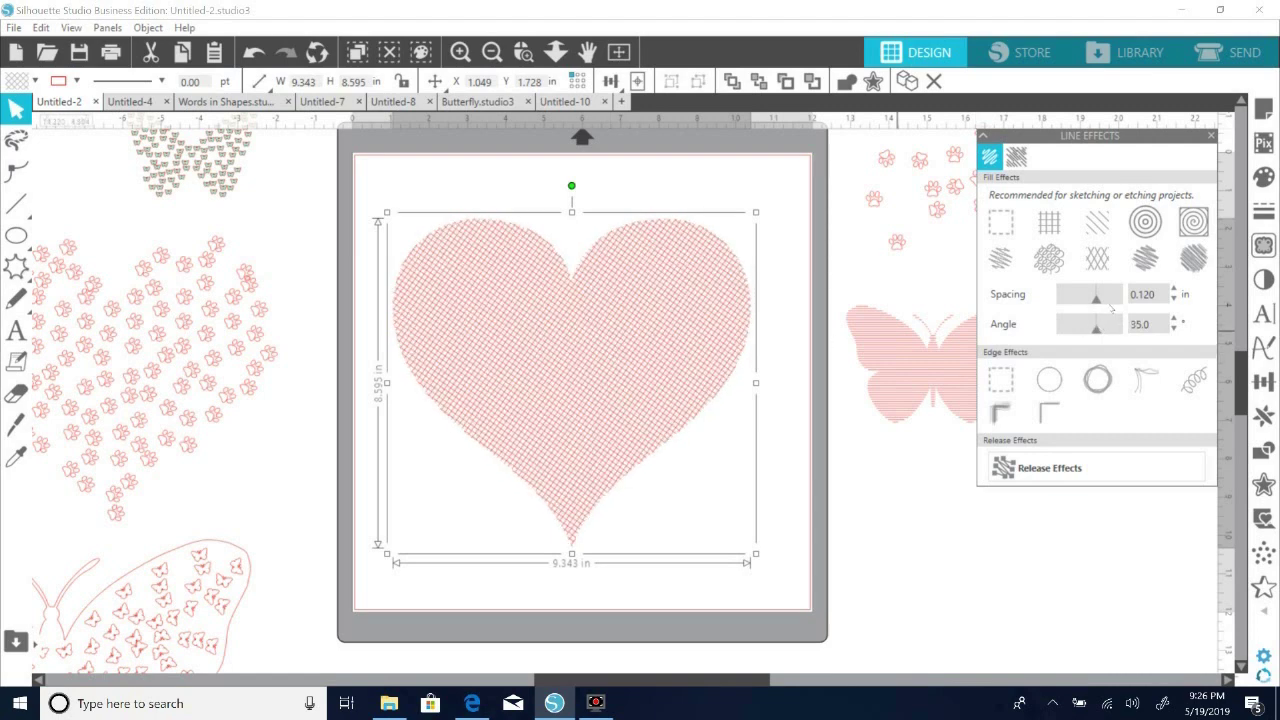
{"action": "left_click_drag", "start_coordinate": [1097, 300], "coordinate": [1100, 300]}
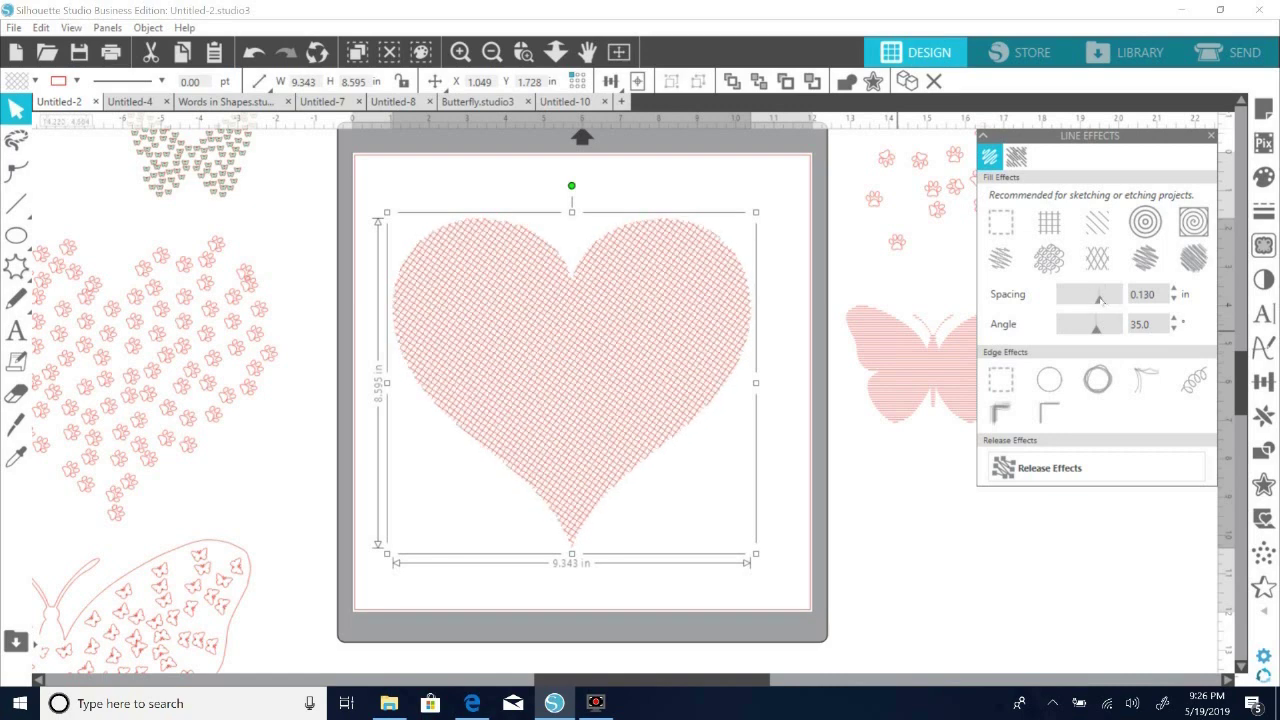
Set the heart's grid fill to a 0° angle and 0.150 in spacing, and nudge the heart slightly up and left.
{"action": "double_click", "coordinate": [1158, 328]}
{"action": "type", "text": "0"}
{"action": "key", "text": "Return"}
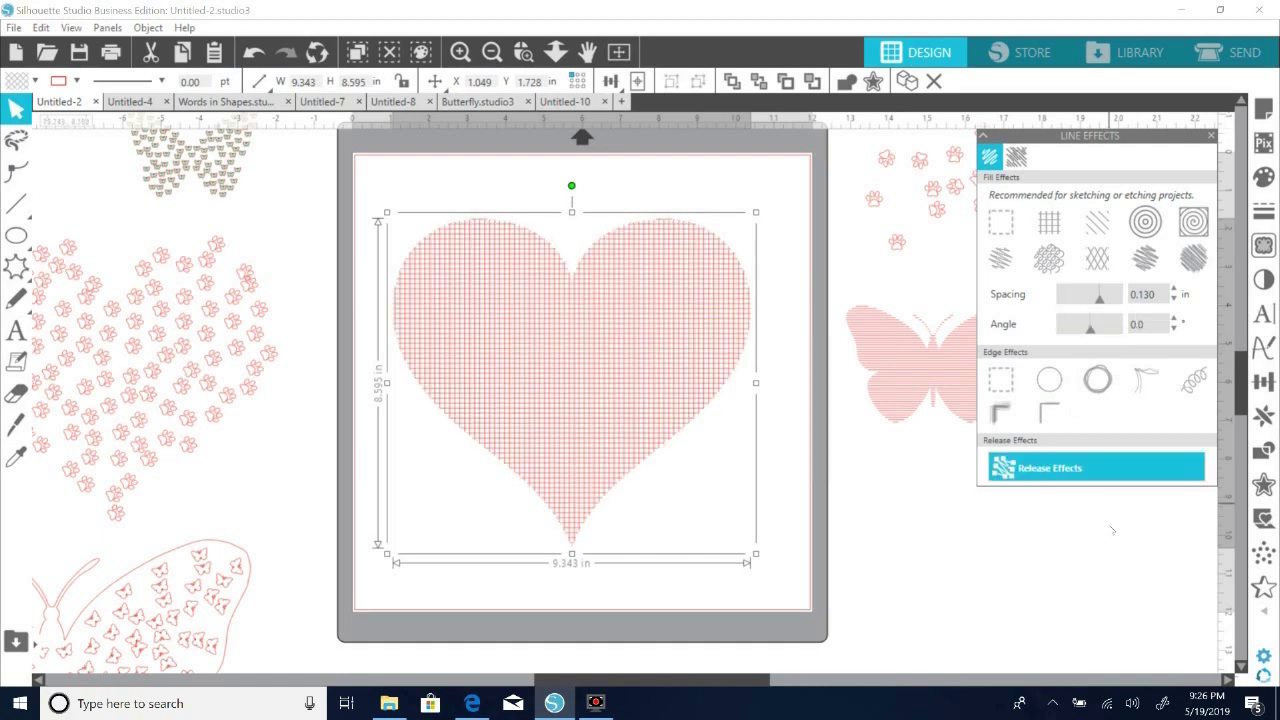
{"action": "left_click", "coordinate": [760, 557]}
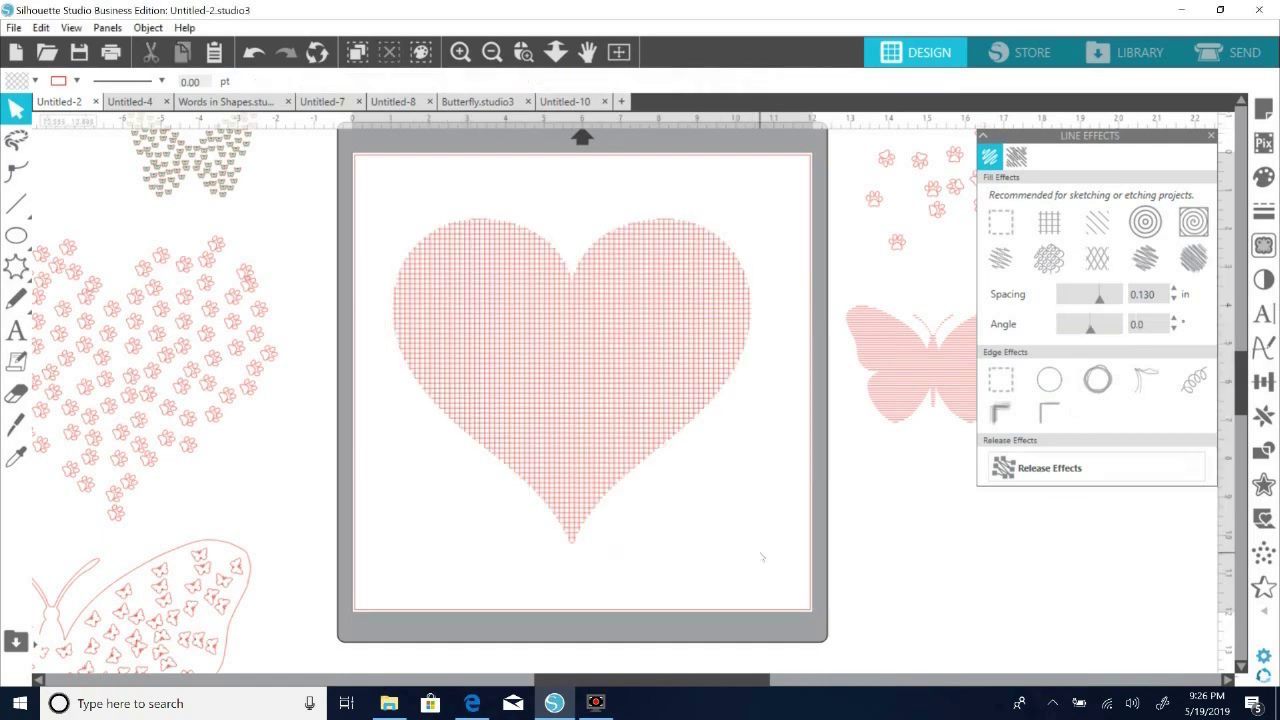
{"action": "left_click", "coordinate": [668, 462]}
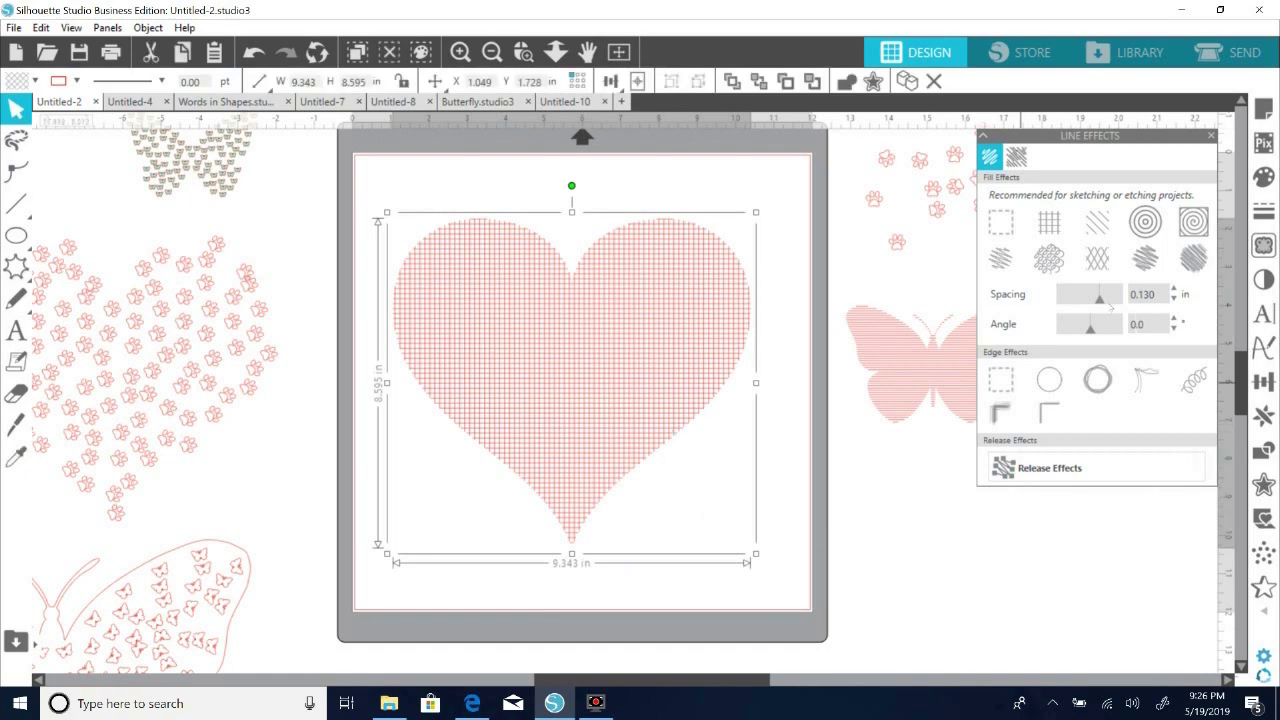
{"action": "mouse_move", "coordinate": [1099, 299]}
{"action": "left_mouse_down"}
{"action": "mouse_move", "coordinate": [1120, 299]}
{"action": "mouse_move", "coordinate": [1106, 299]}
{"action": "left_mouse_up"}
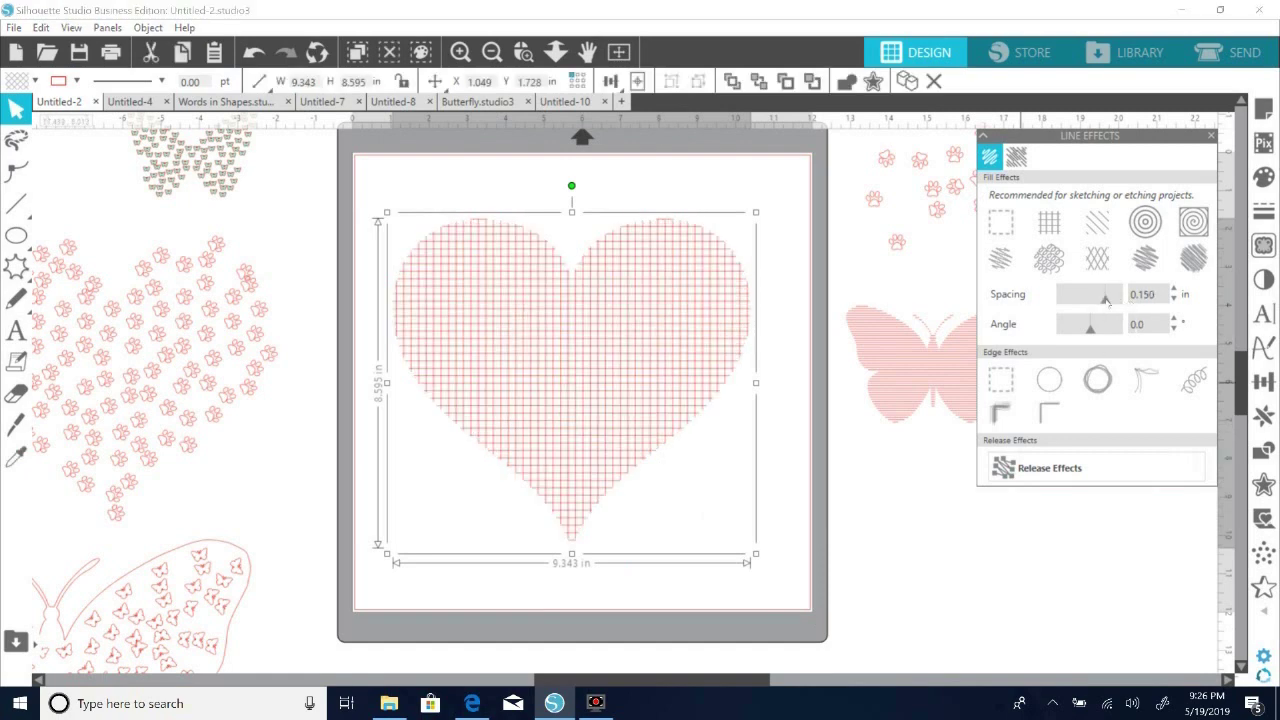
{"action": "left_click_drag", "start_coordinate": [671, 396], "coordinate": [668, 397]}
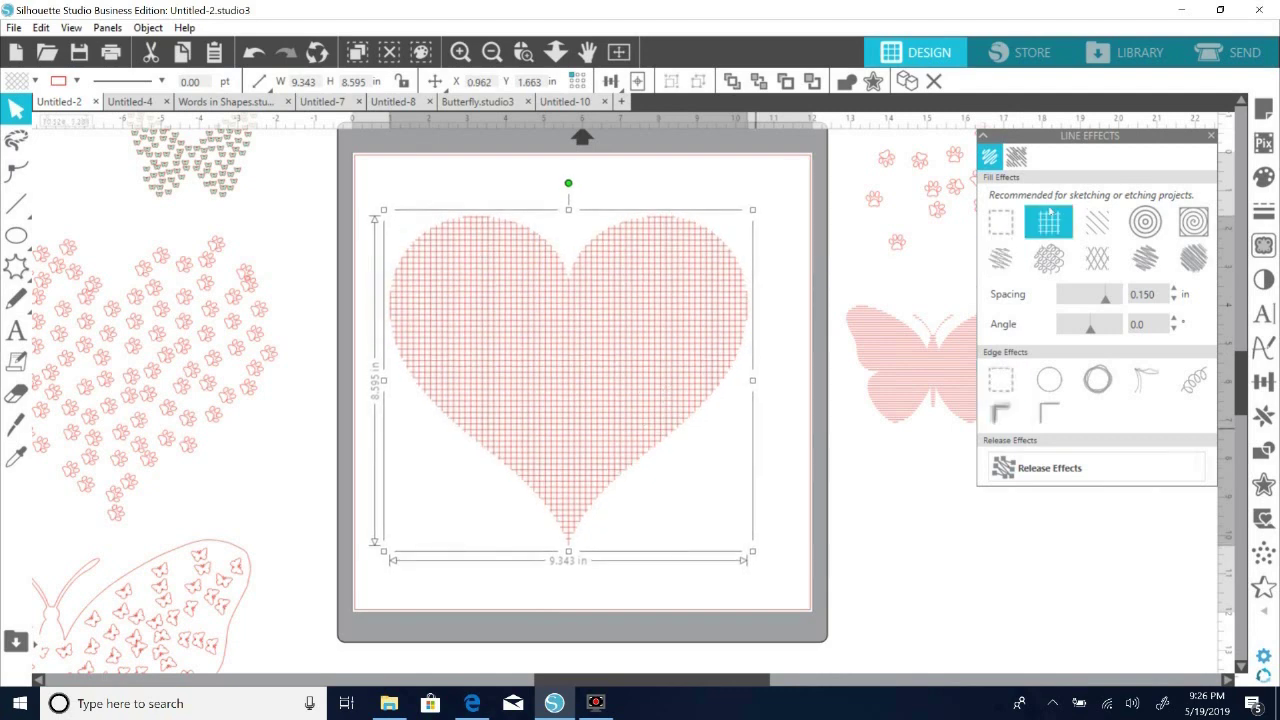
Change the heart's fill to parallel lines with 0.165 in spacing and a 0° angle.
{"action": "left_click", "coordinate": [1096, 226]}
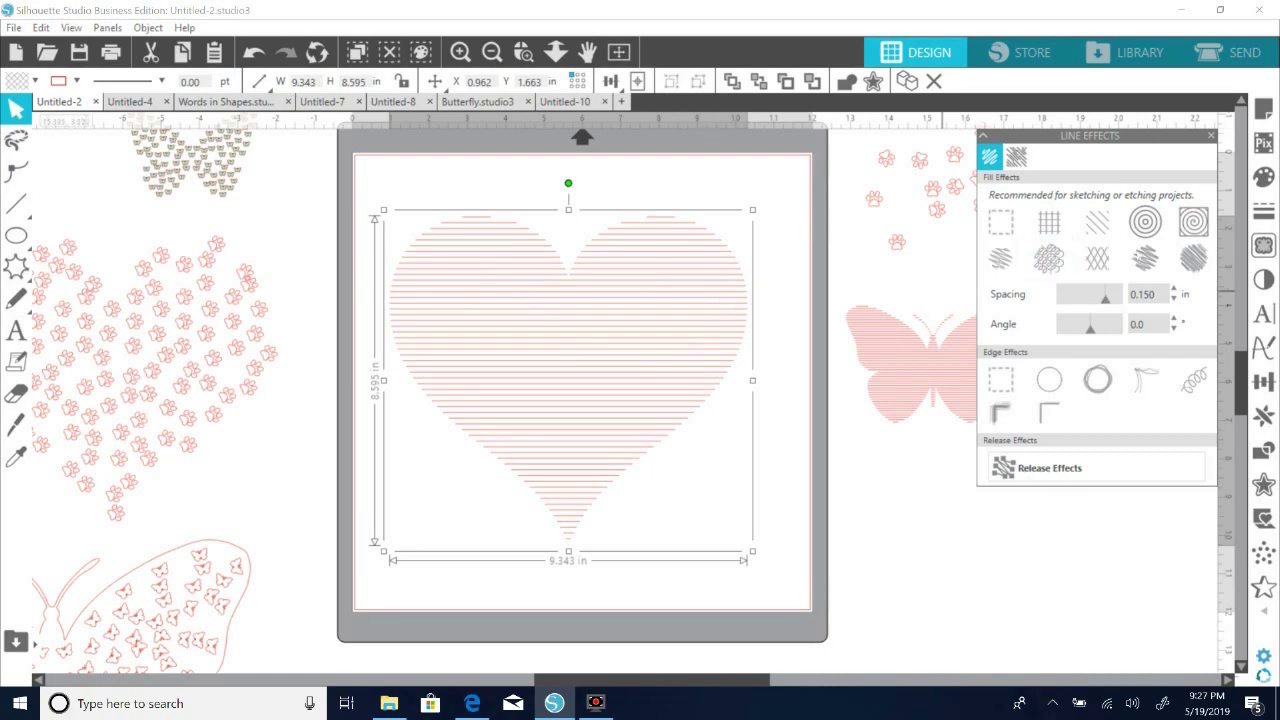
{"action": "left_click_drag", "start_coordinate": [1105, 300], "coordinate": [1092, 330]}
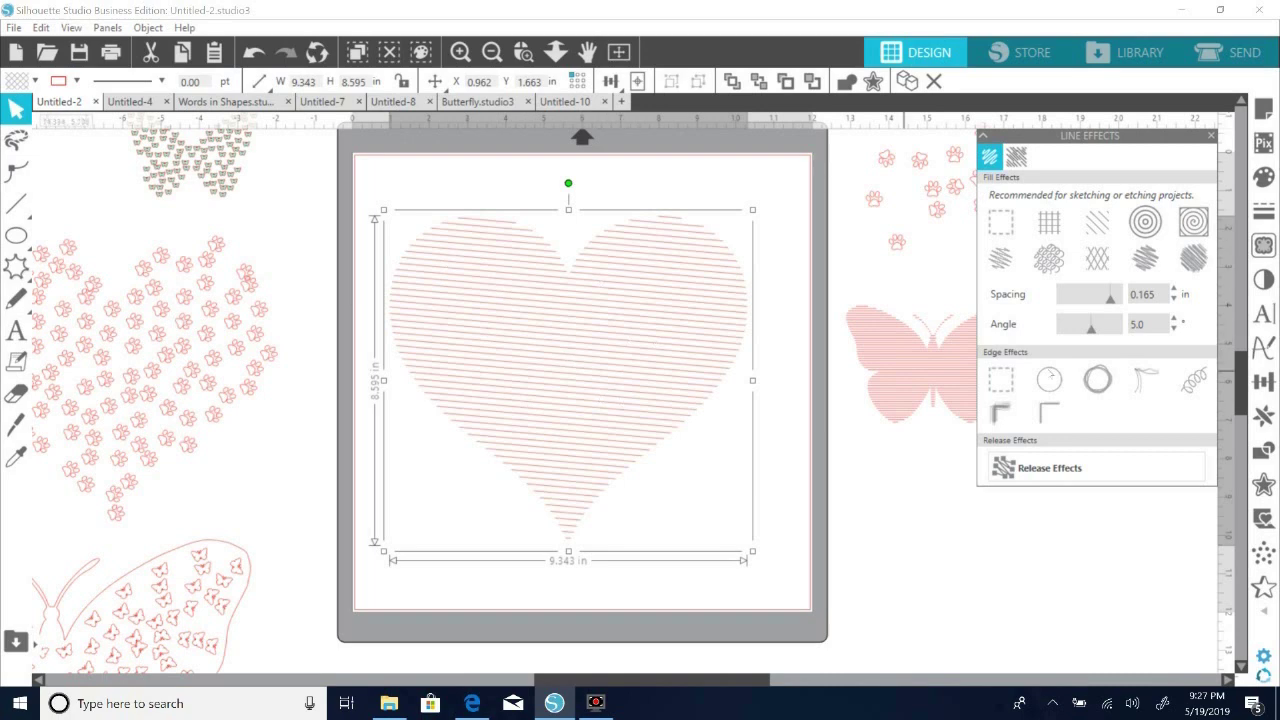
{"action": "double_click", "coordinate": [1136, 324]}
{"action": "type", "text": "0"}
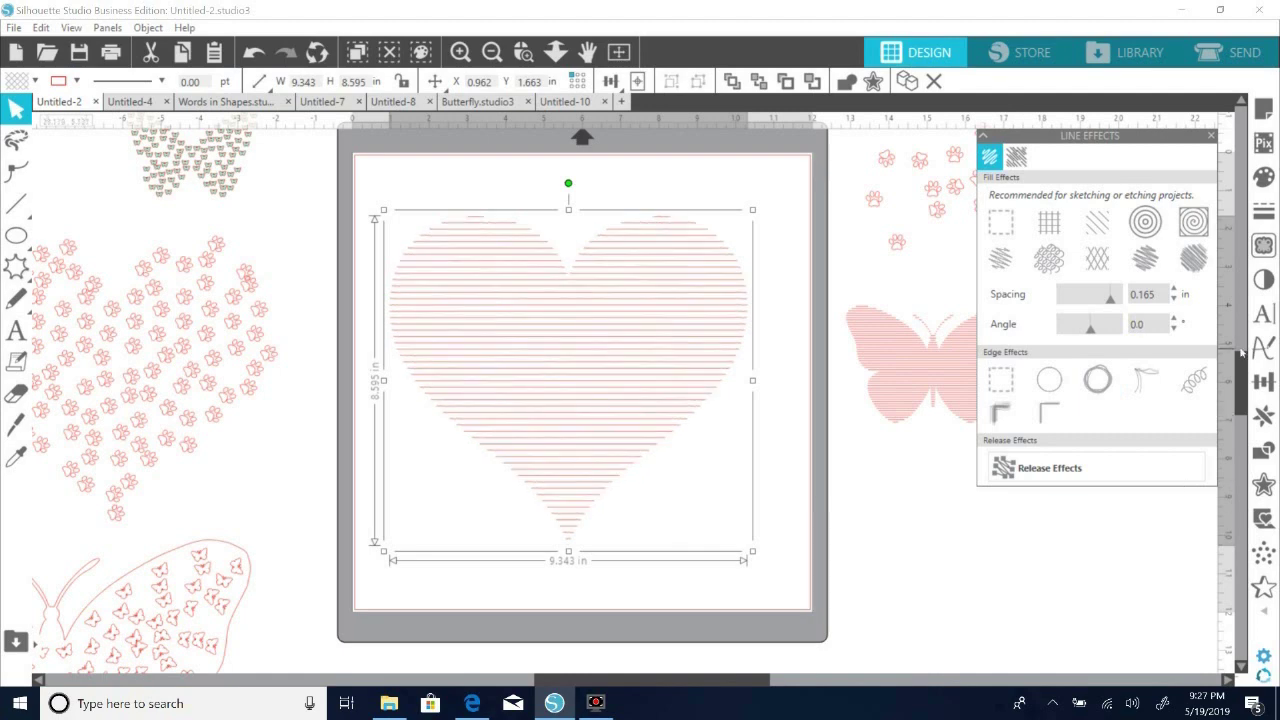
Try the concentric fill at 0.130 in spacing on the heart, followed by the spiral fill.
{"action": "left_click", "coordinate": [1150, 228]}
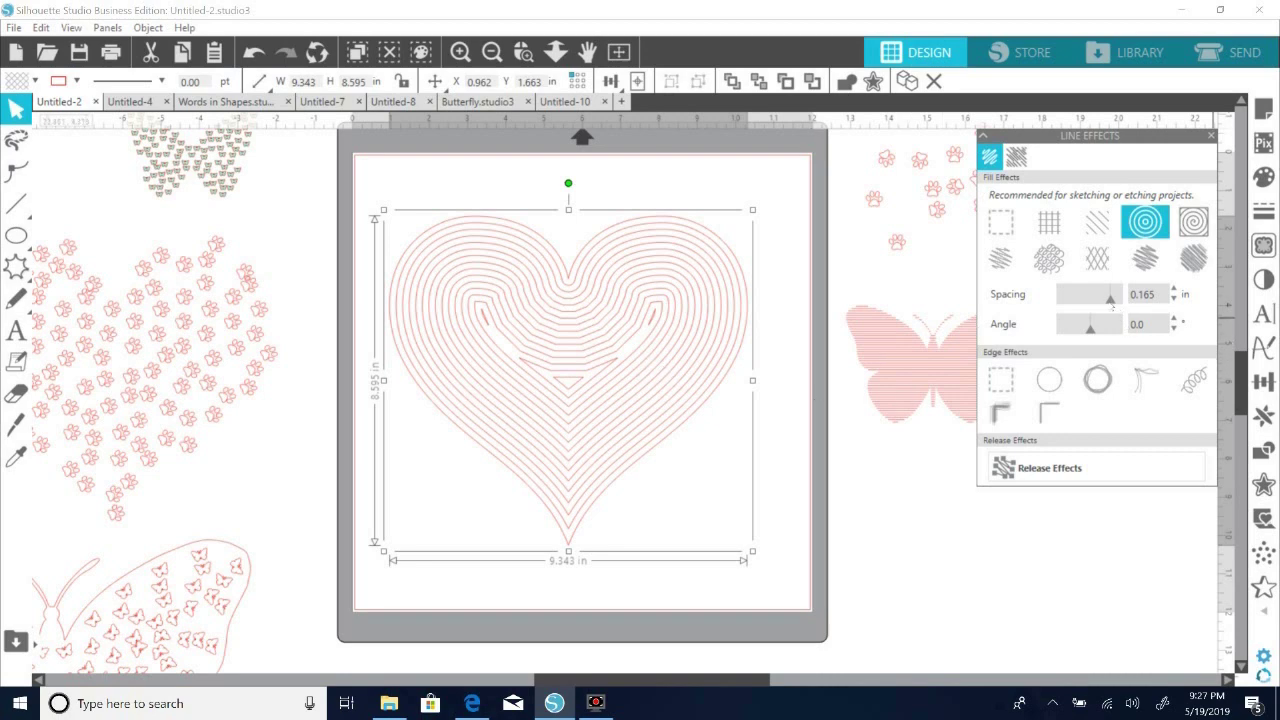
{"action": "left_click_drag", "start_coordinate": [1130, 307], "coordinate": [1088, 310]}
{"action": "left_click", "coordinate": [1058, 311]}
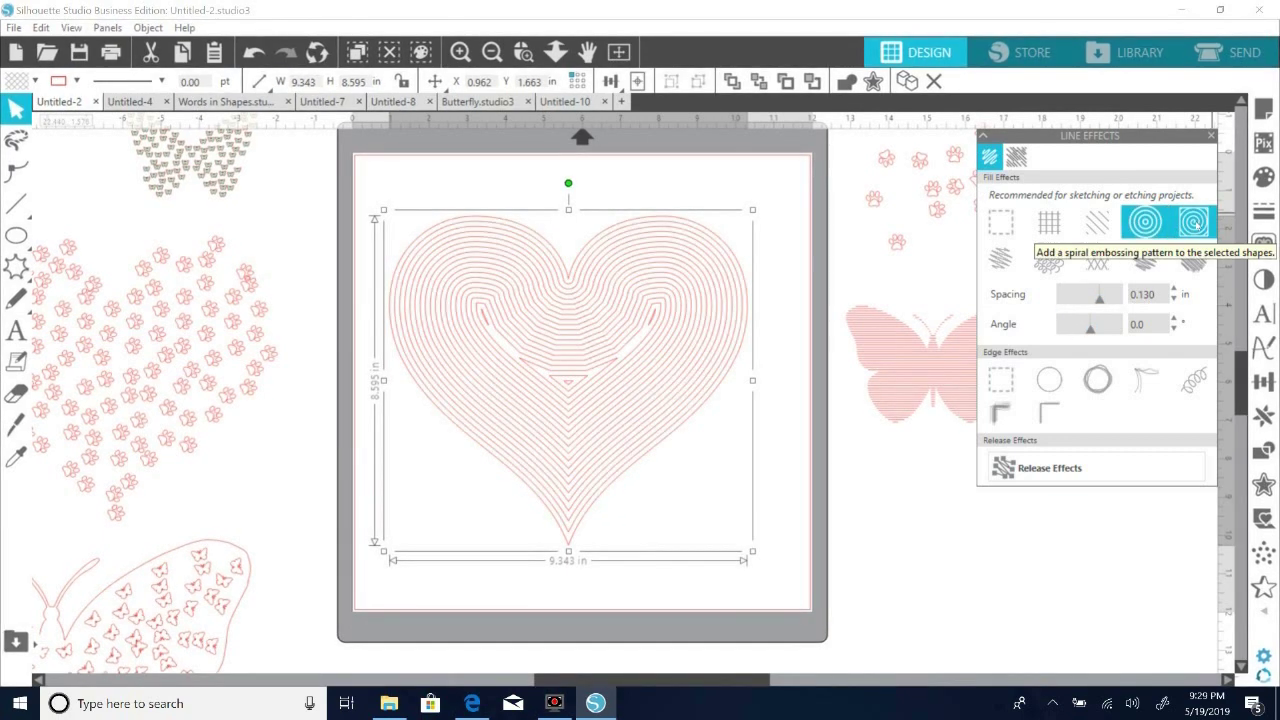
{"action": "left_click", "coordinate": [1194, 224]}
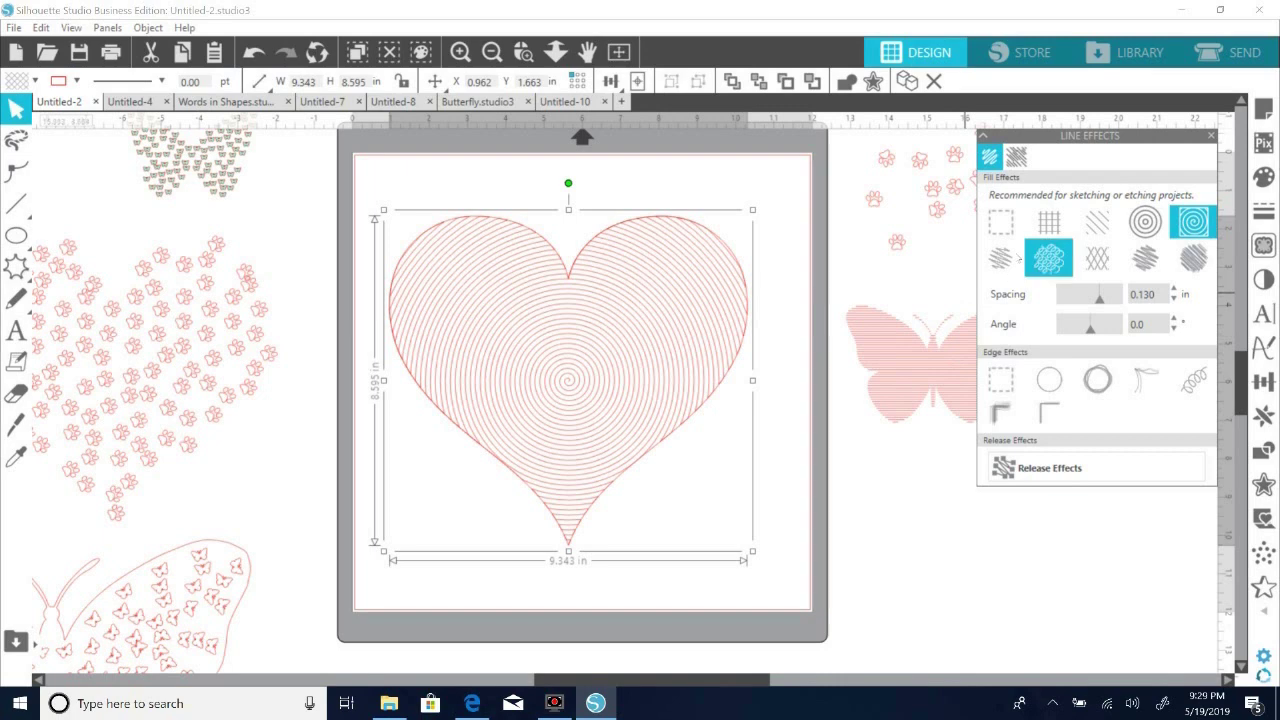
Try the zigzag fill at 0.175 in spacing on the heart, followed by the looped scribble fill.
{"action": "left_click", "coordinate": [1001, 263]}
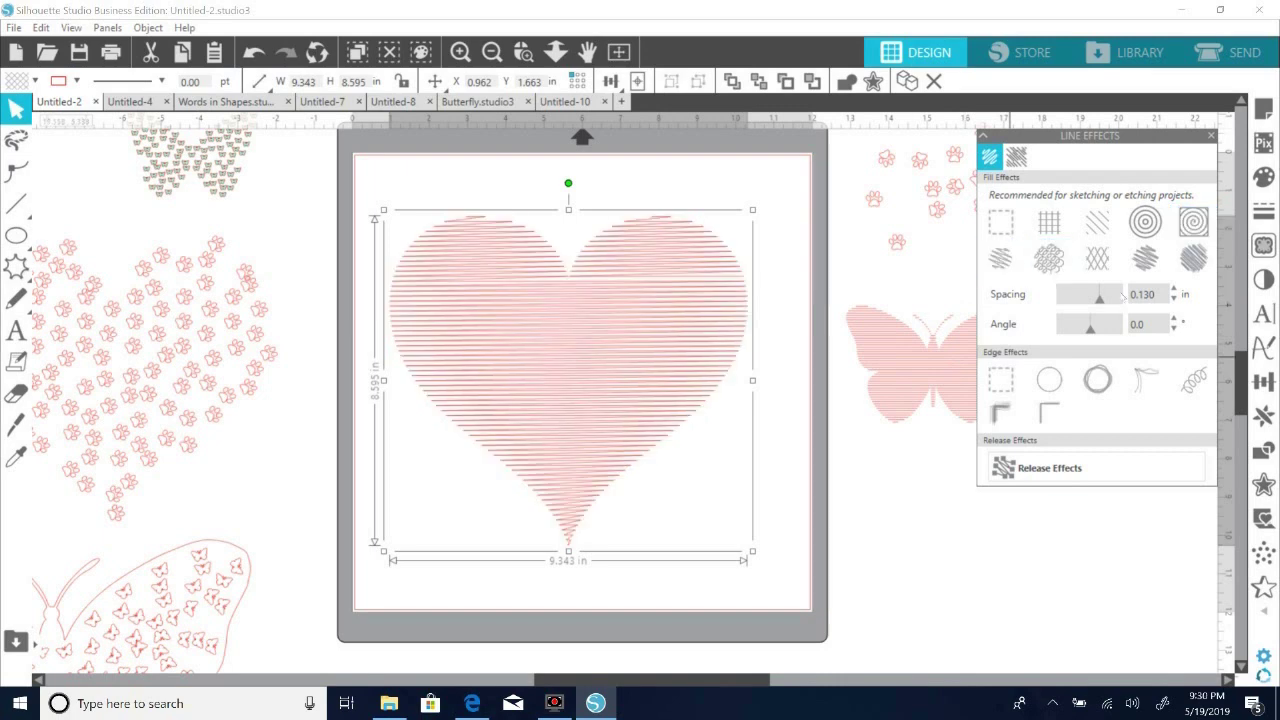
{"action": "left_click_drag", "start_coordinate": [1100, 300], "coordinate": [1114, 300]}
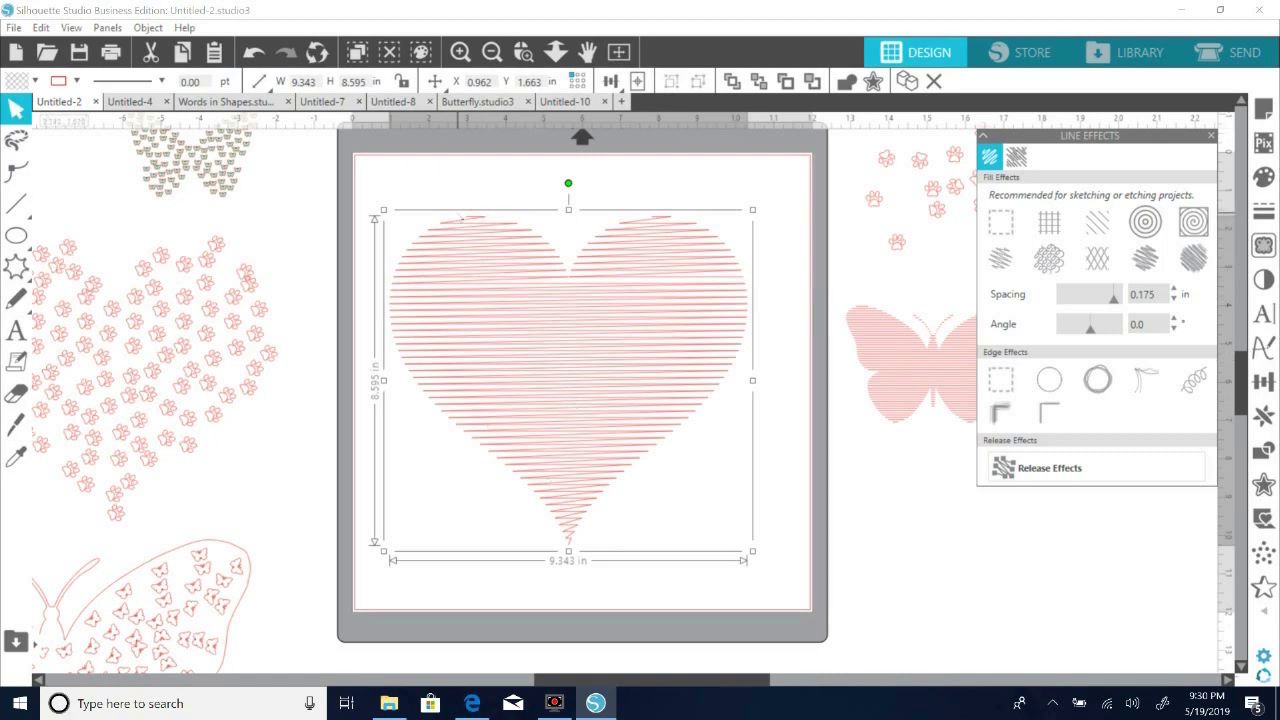
{"action": "left_click", "coordinate": [1047, 262]}
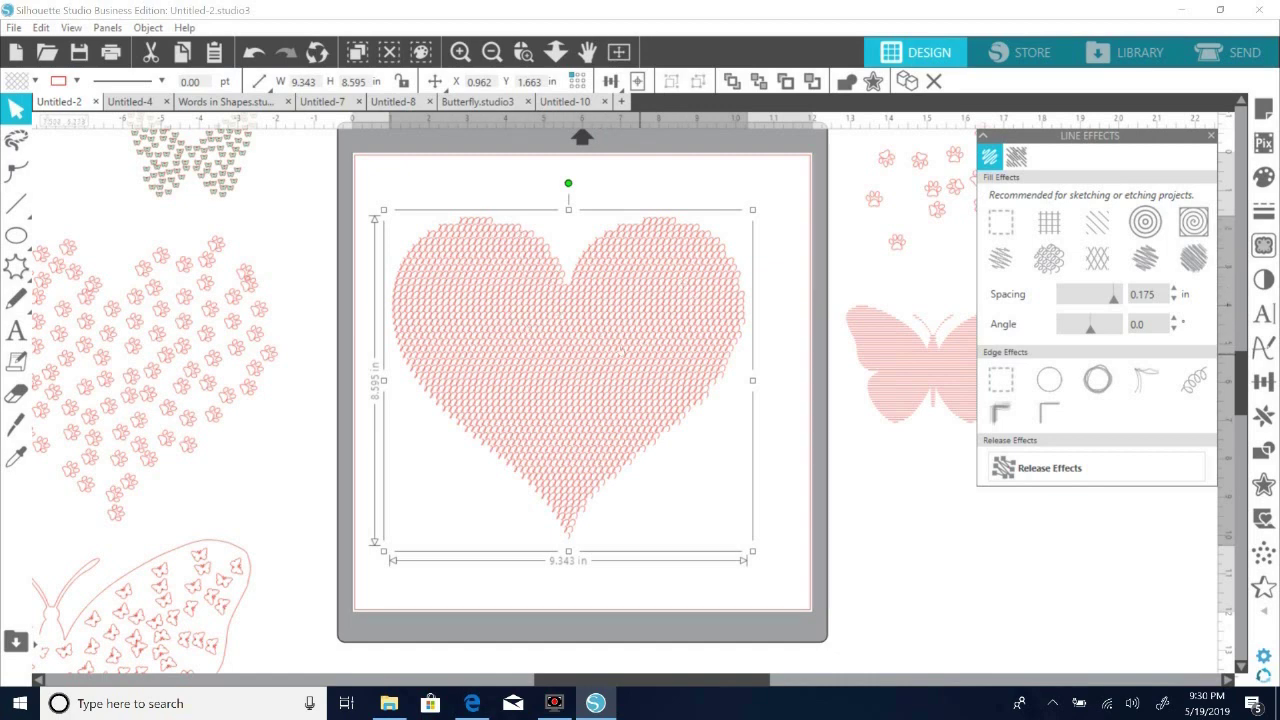
Apply the diamond crosshatch fill at a 60° angle and move the heart up to about X 1.071, Y 1.098.
{"action": "left_click", "coordinate": [1098, 262]}
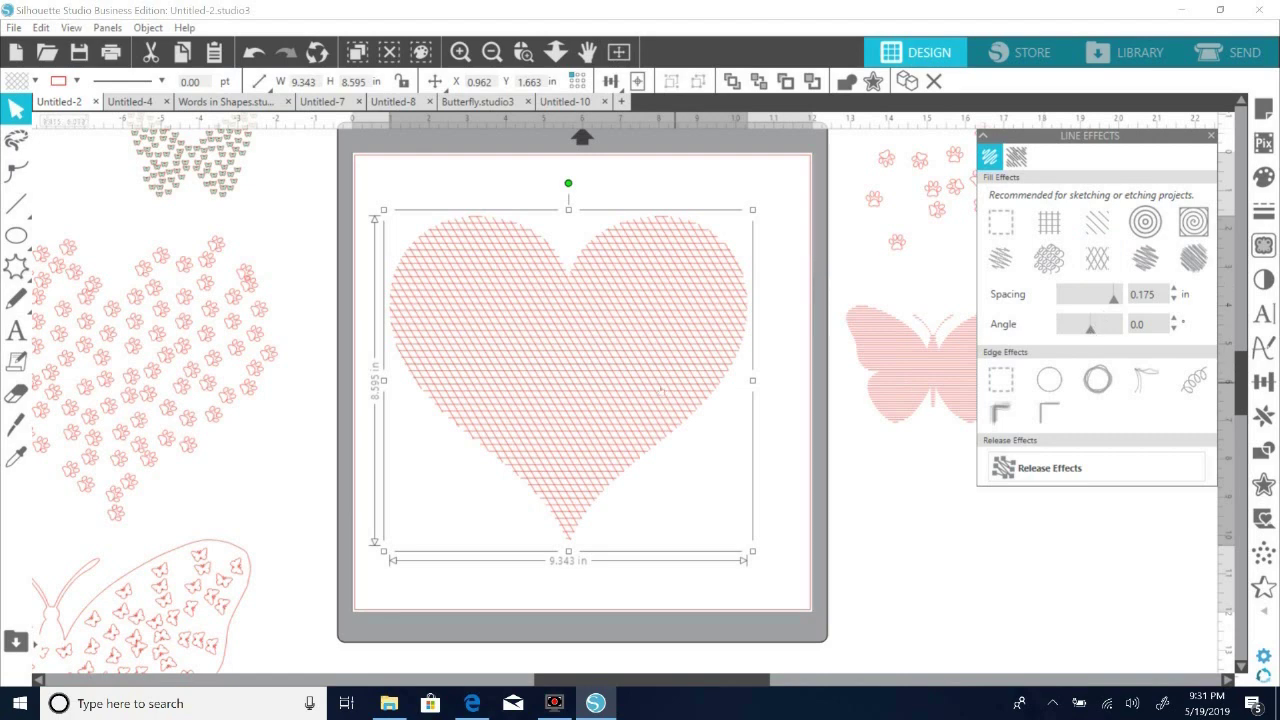
{"action": "left_click_drag", "start_coordinate": [1092, 334], "coordinate": [1100, 331]}
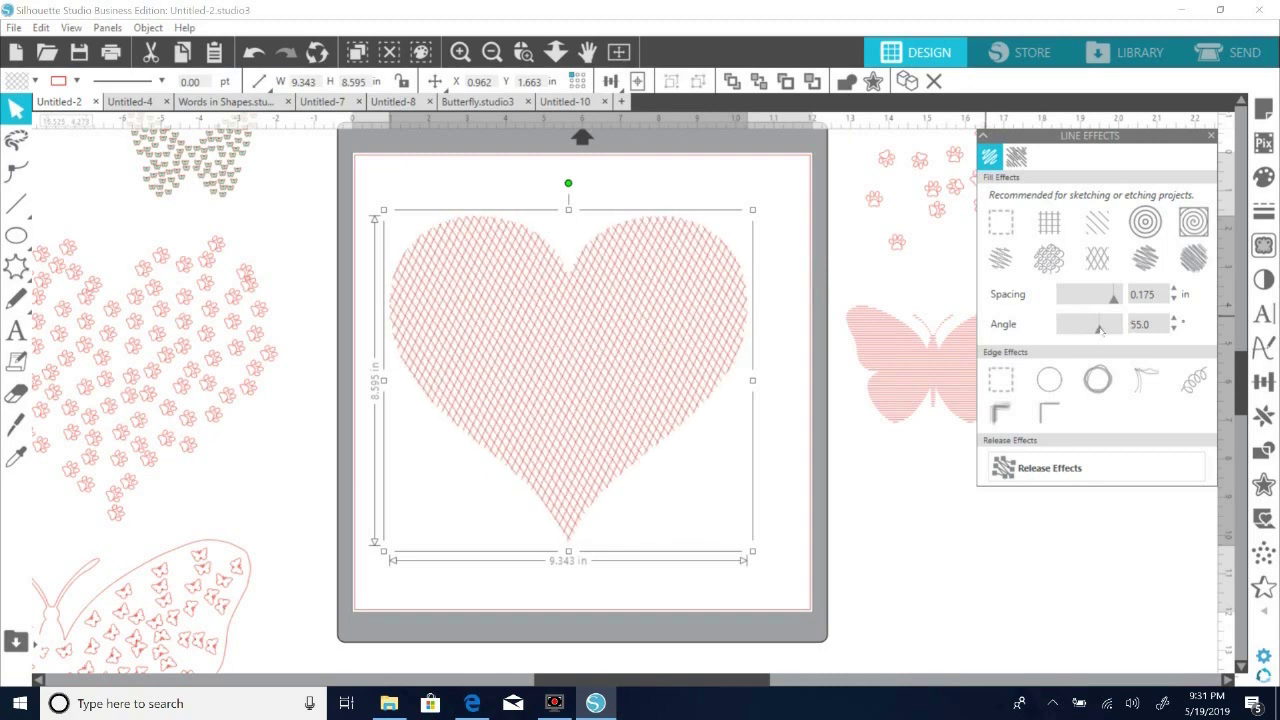
{"action": "left_click_drag", "start_coordinate": [1103, 331], "coordinate": [1101, 329]}
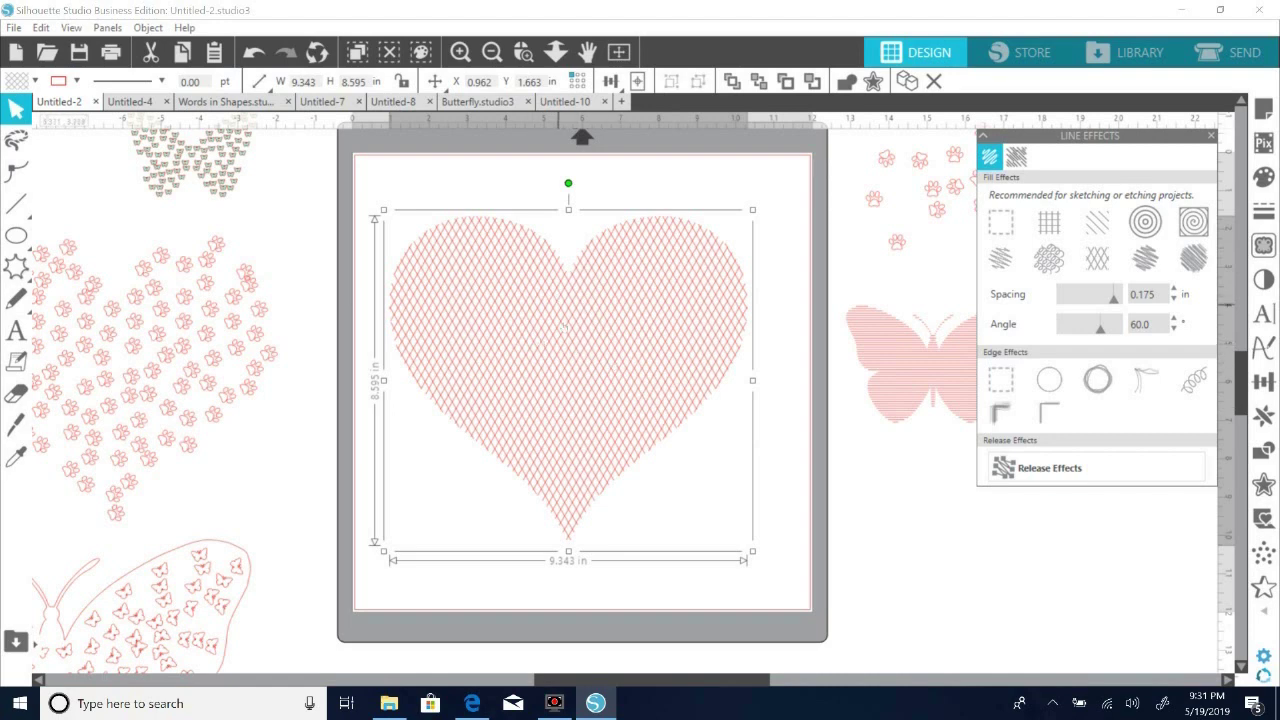
{"action": "mouse_move", "coordinate": [572, 325]}
{"action": "left_mouse_down"}
{"action": "mouse_move", "coordinate": [567, 310]}
{"action": "mouse_move", "coordinate": [580, 310]}
{"action": "left_mouse_up"}
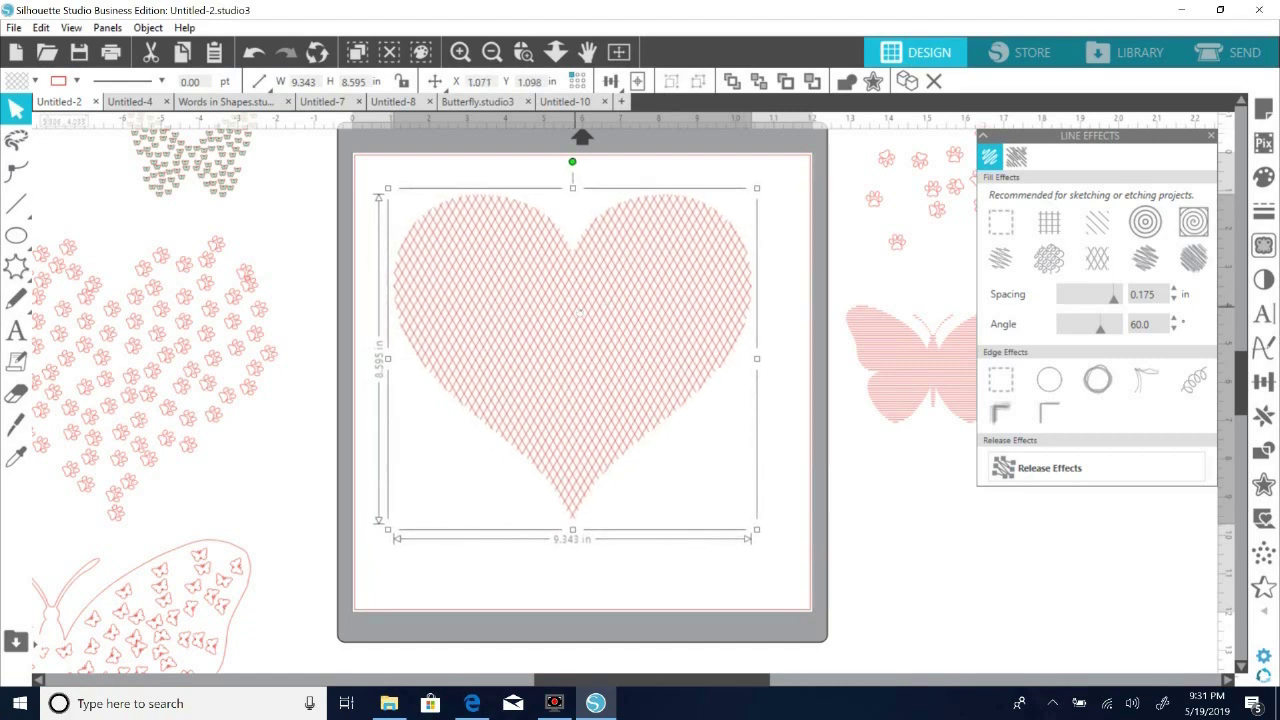
Change the heart's fill to the thick hand-sketched zigzag effect and set its angle to 0°.
{"action": "left_click", "coordinate": [1145, 258]}
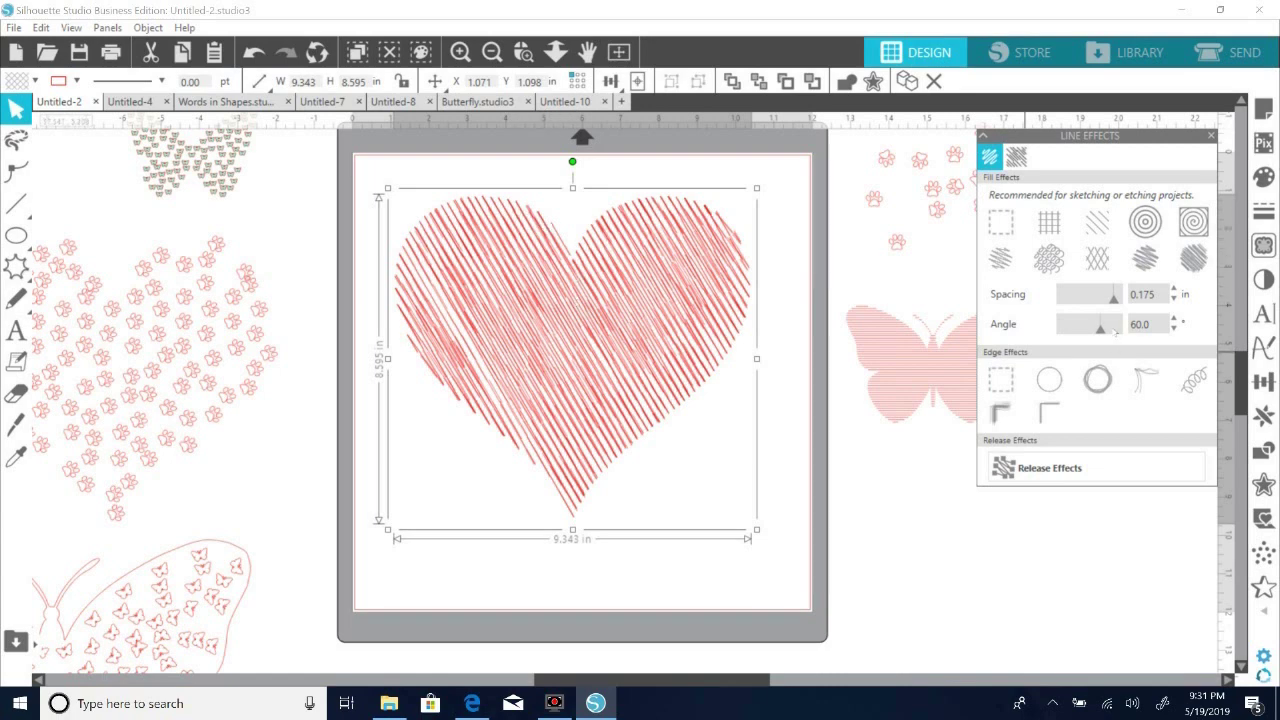
{"action": "left_click_drag", "start_coordinate": [1147, 325], "coordinate": [914, 312]}
{"action": "type", "text": "0"}
{"action": "key", "text": "Return"}
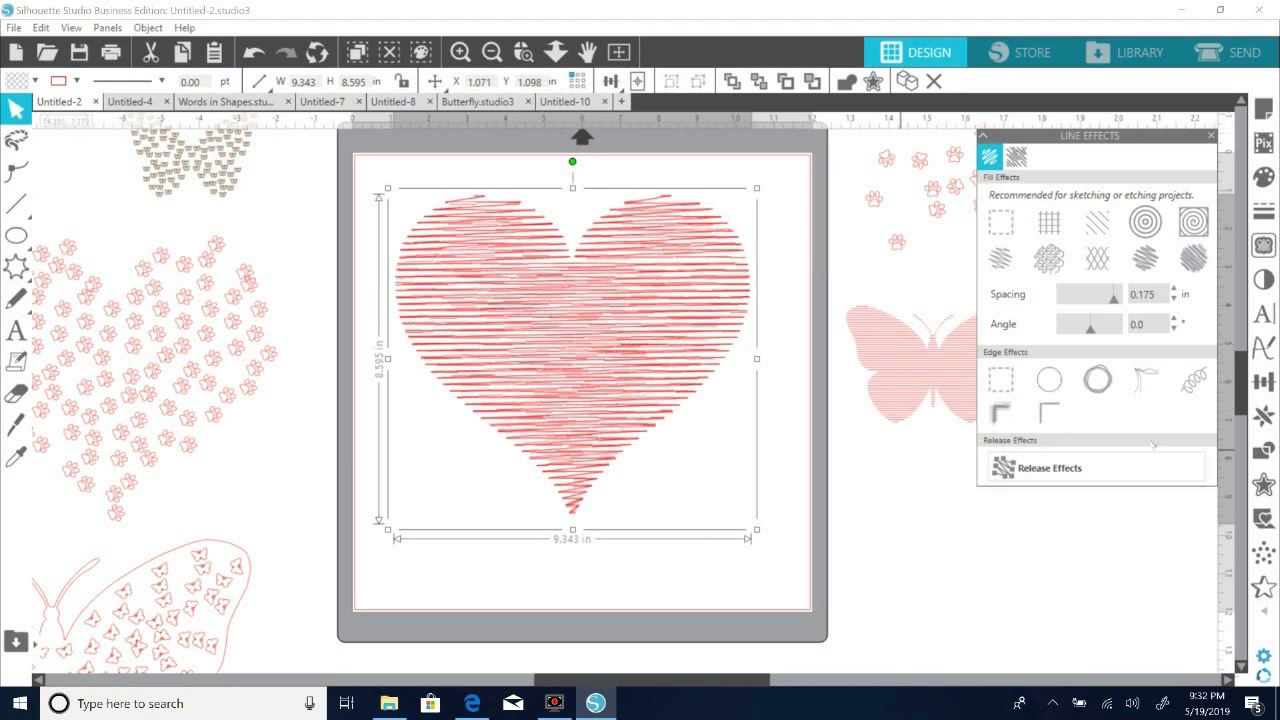
Apply the dense hand-sketched stroke fill to the heart, try 0.005 in spacing, and settle on 0.110 in.
{"action": "left_click", "coordinate": [1145, 258]}
{"action": "left_click", "coordinate": [1195, 261]}
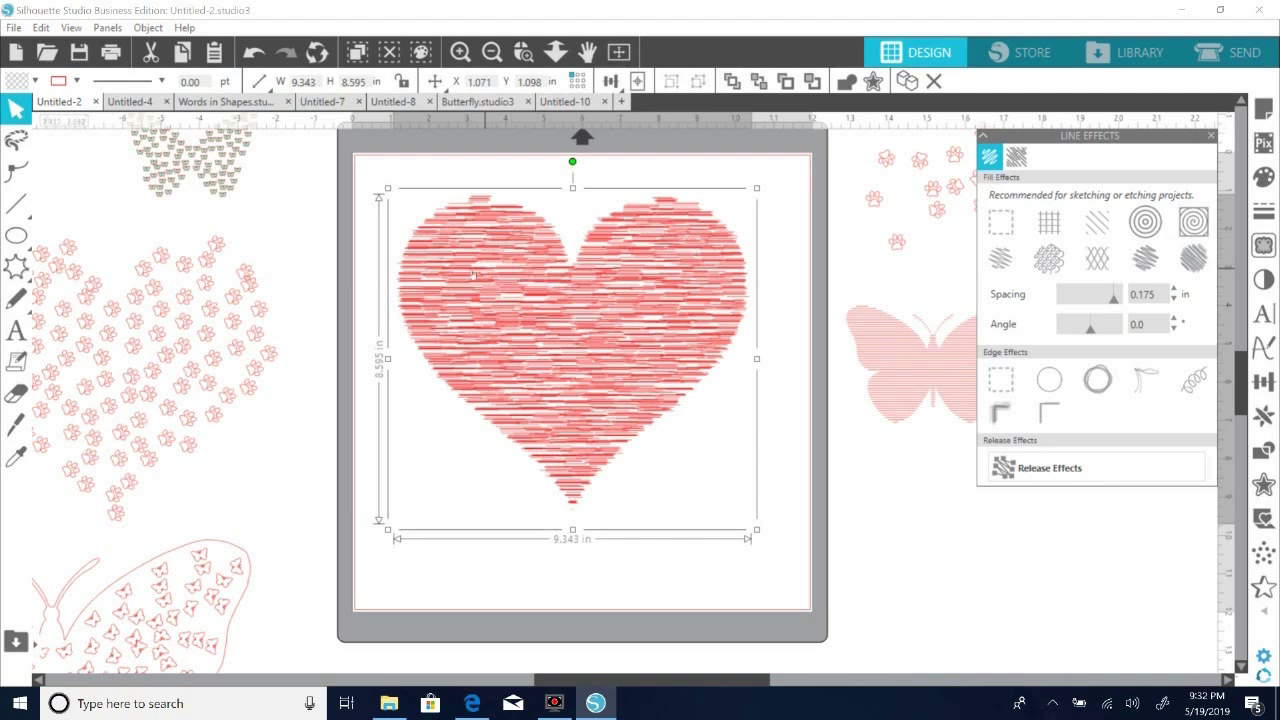
{"action": "left_click_drag", "start_coordinate": [1114, 300], "coordinate": [1065, 300]}
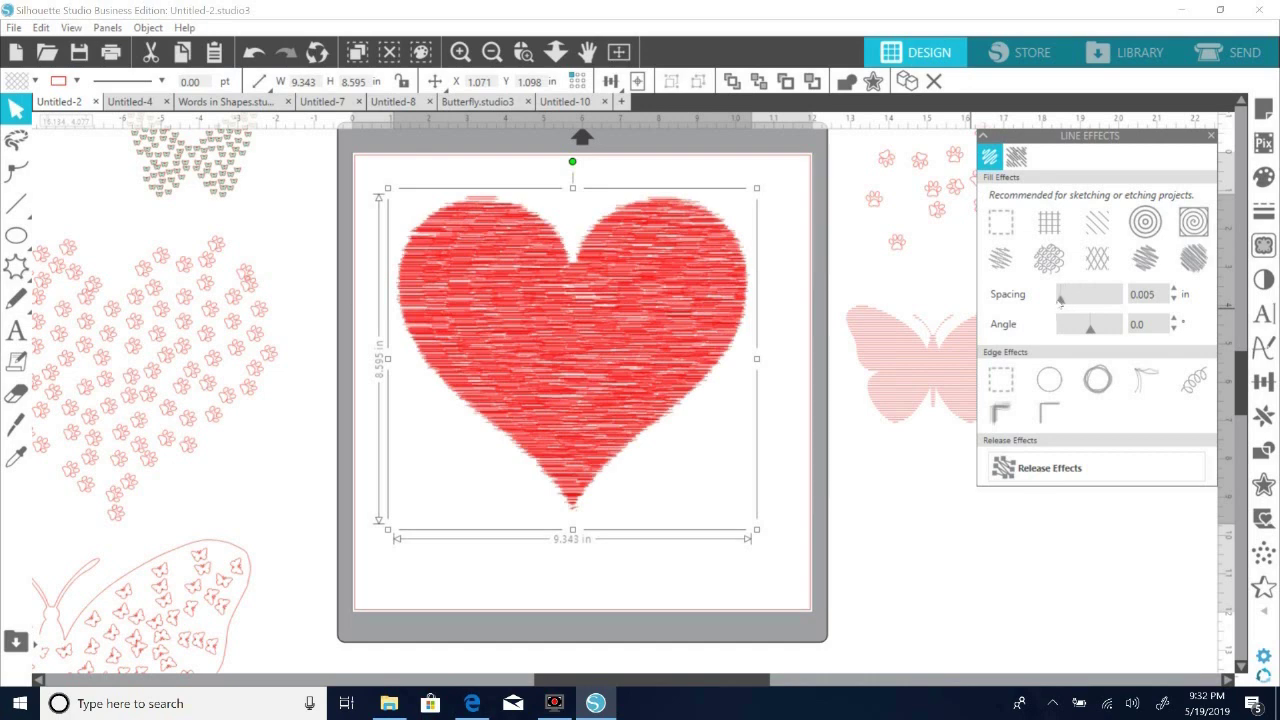
{"action": "left_click_drag", "start_coordinate": [1060, 300], "coordinate": [1093, 300]}
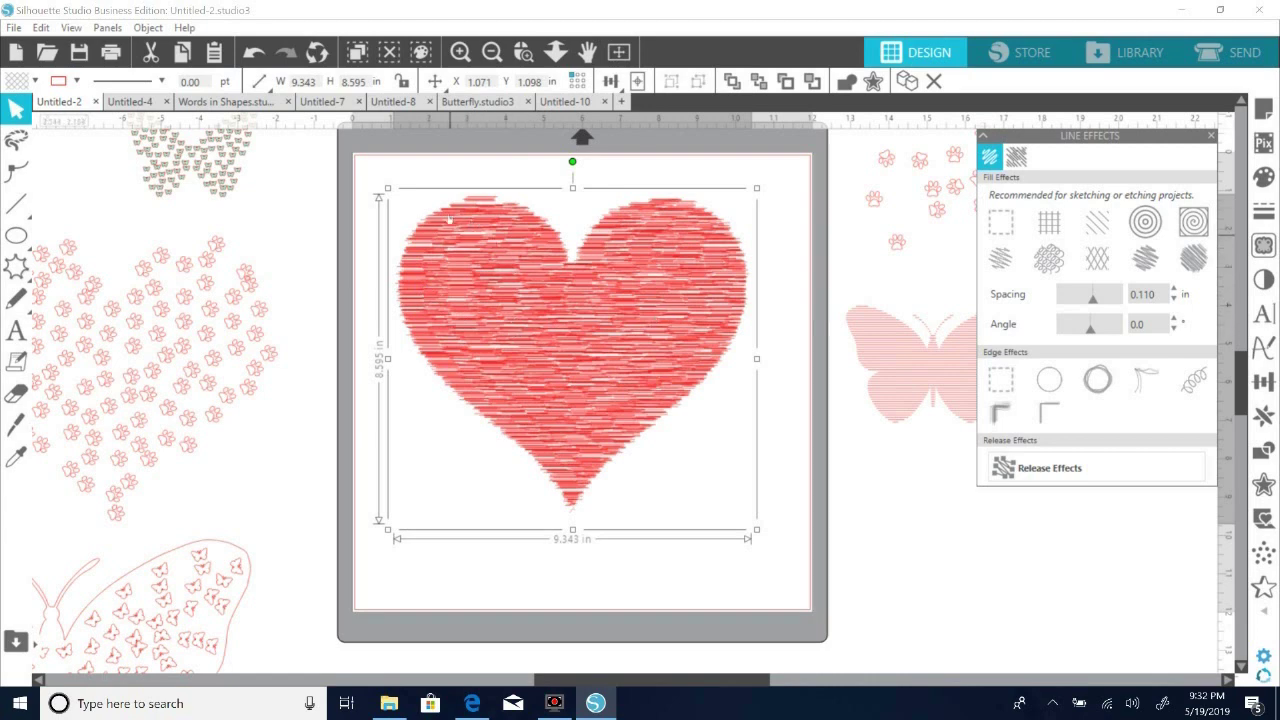
Turn the heart's stroke fill to 40°, clear the fill effect, and set the angle to 5°.
{"action": "left_click_drag", "start_coordinate": [1090, 330], "coordinate": [1099, 338]}
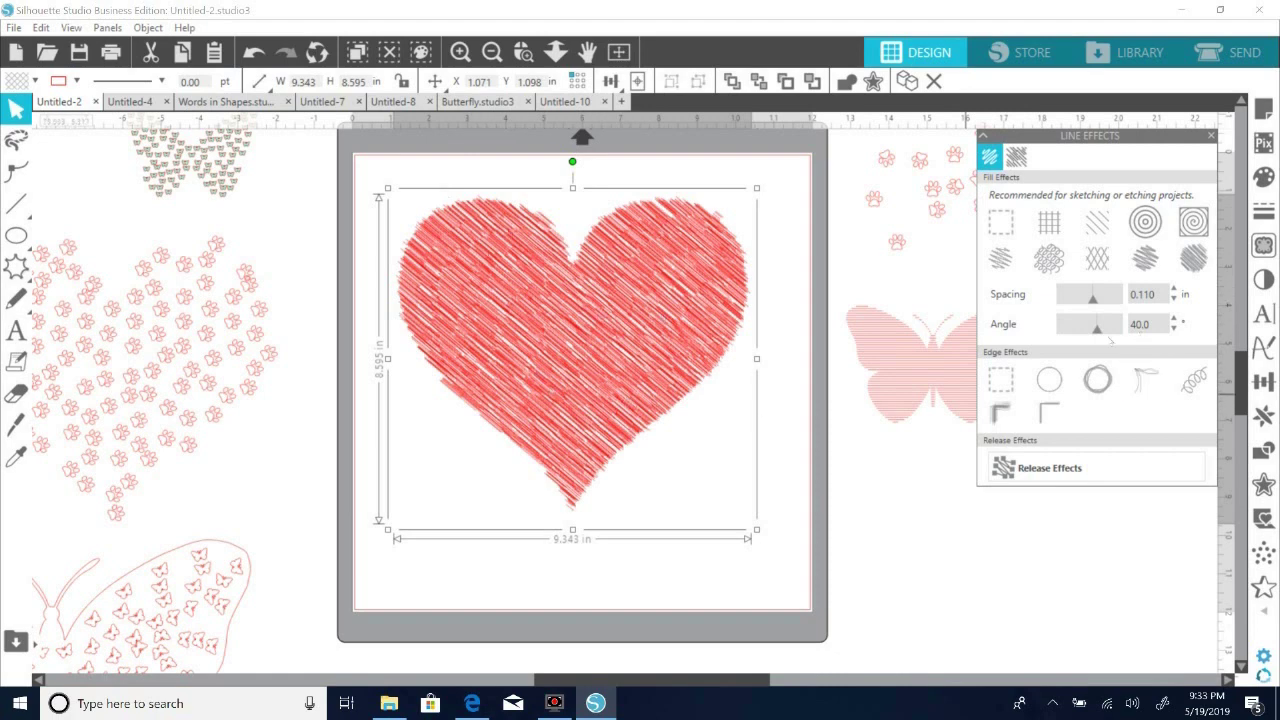
{"action": "left_click", "coordinate": [1011, 233]}
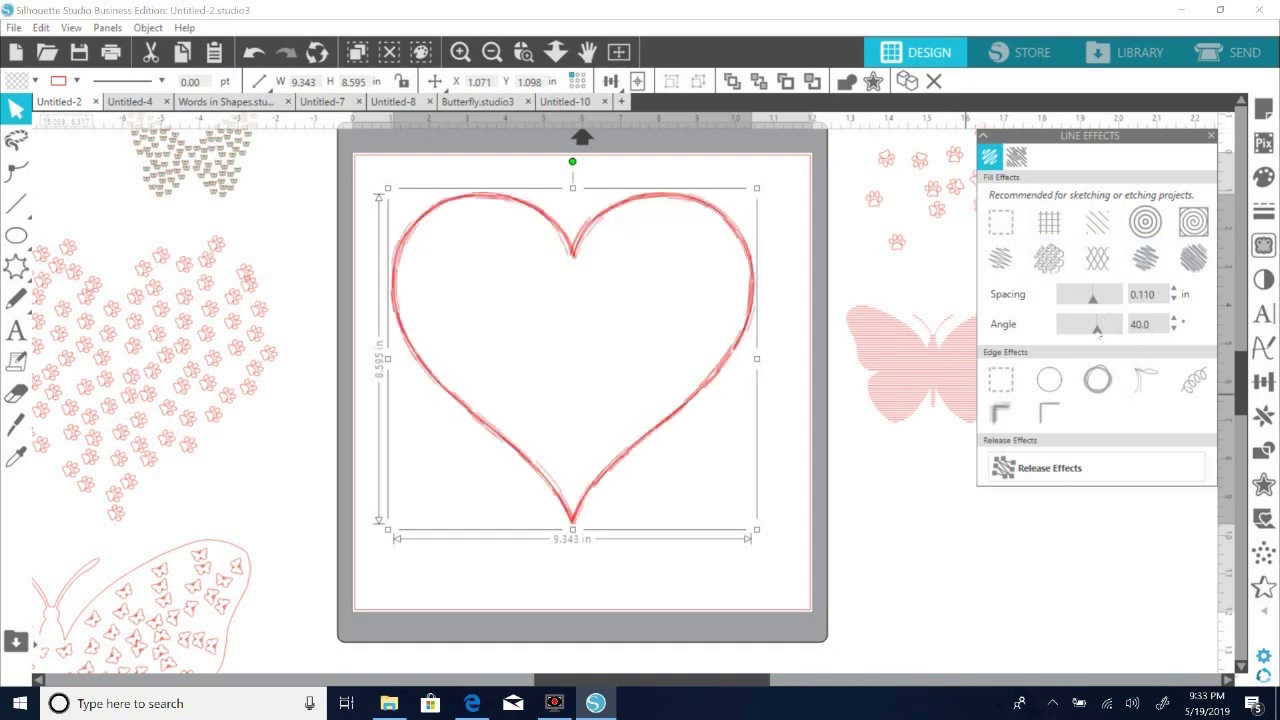
{"action": "left_click_drag", "start_coordinate": [1095, 330], "coordinate": [1092, 331]}
Move the heart down to about X 1.071, Y 1.576 and clear its edge effect.
{"action": "left_click_drag", "start_coordinate": [730, 362], "coordinate": [726, 384]}
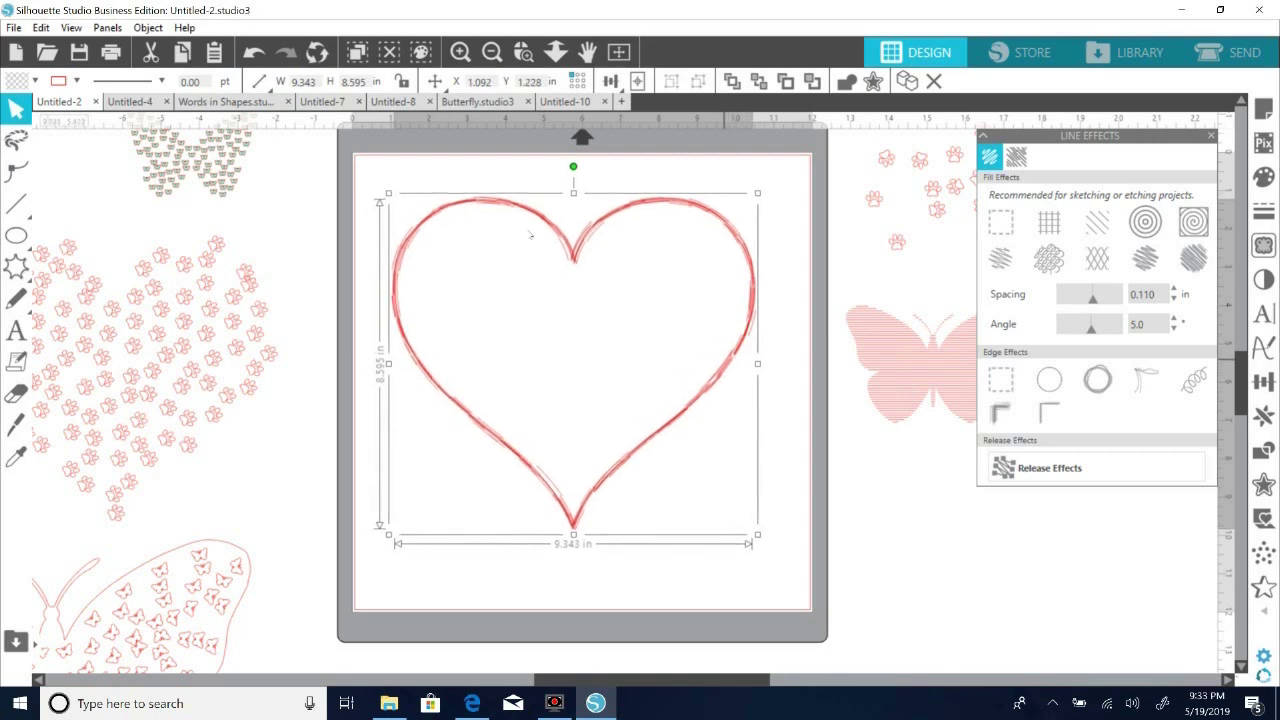
{"action": "left_click_drag", "start_coordinate": [665, 444], "coordinate": [669, 441]}
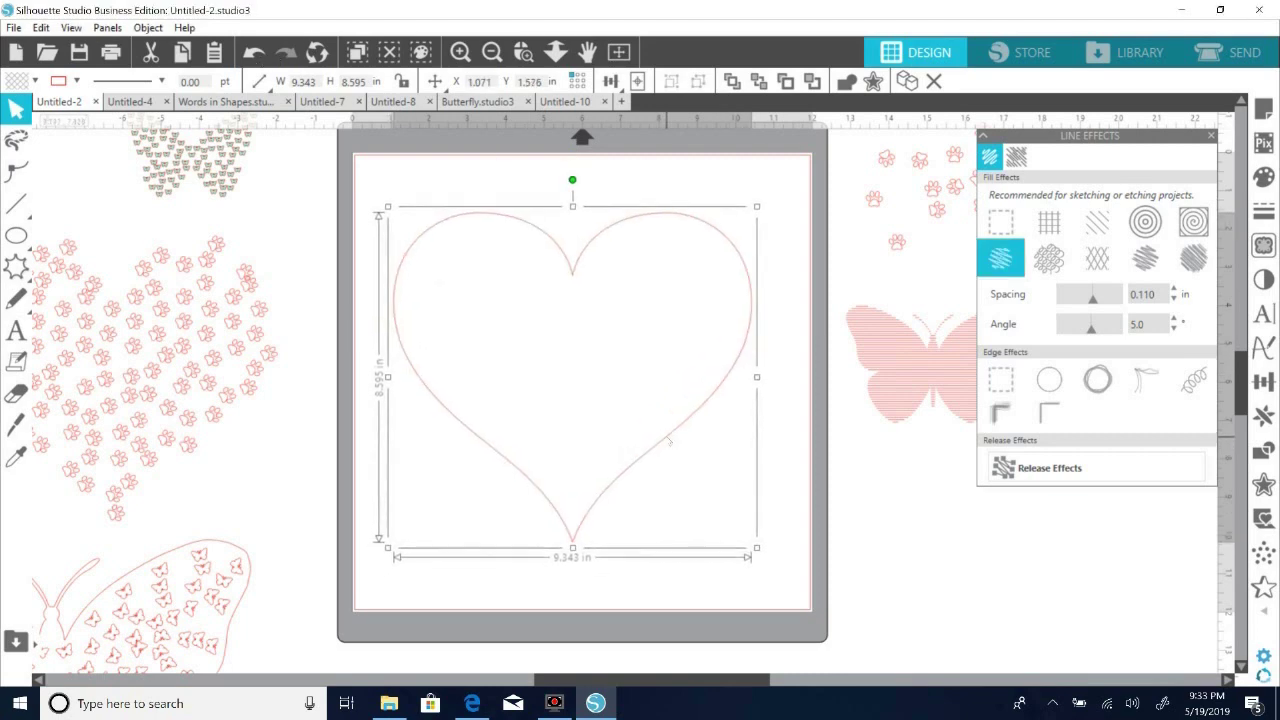
{"action": "left_click", "coordinate": [1018, 390]}
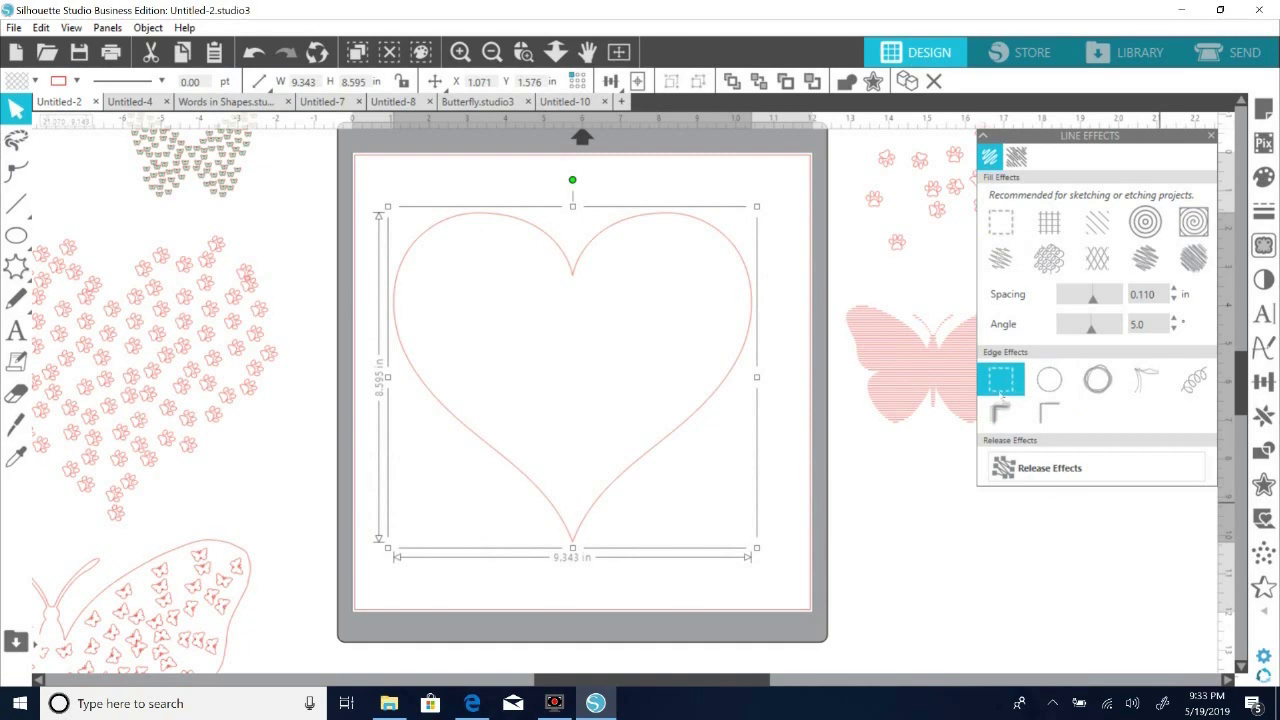
Try the single circle, double circle, and loose-stroke edge effects on the heart's outline.
{"action": "left_click", "coordinate": [1044, 390]}
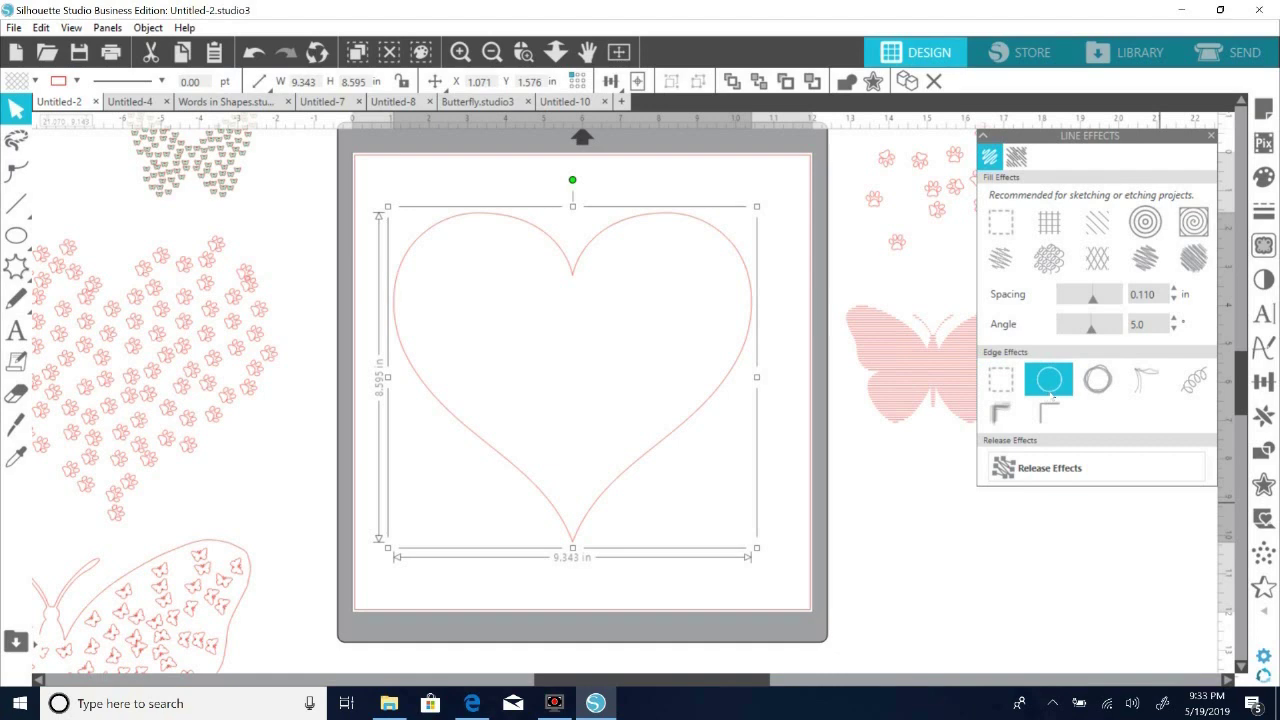
{"action": "left_click", "coordinate": [1097, 380]}
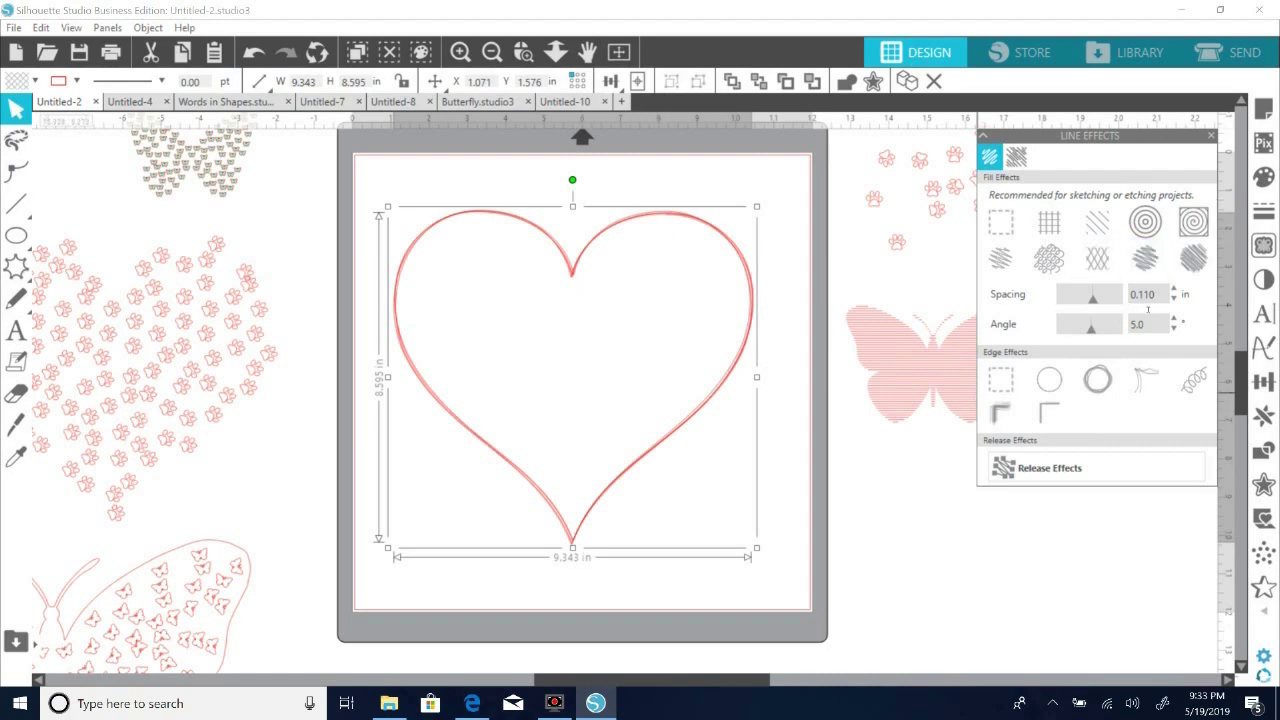
{"action": "left_click", "coordinate": [1140, 385]}
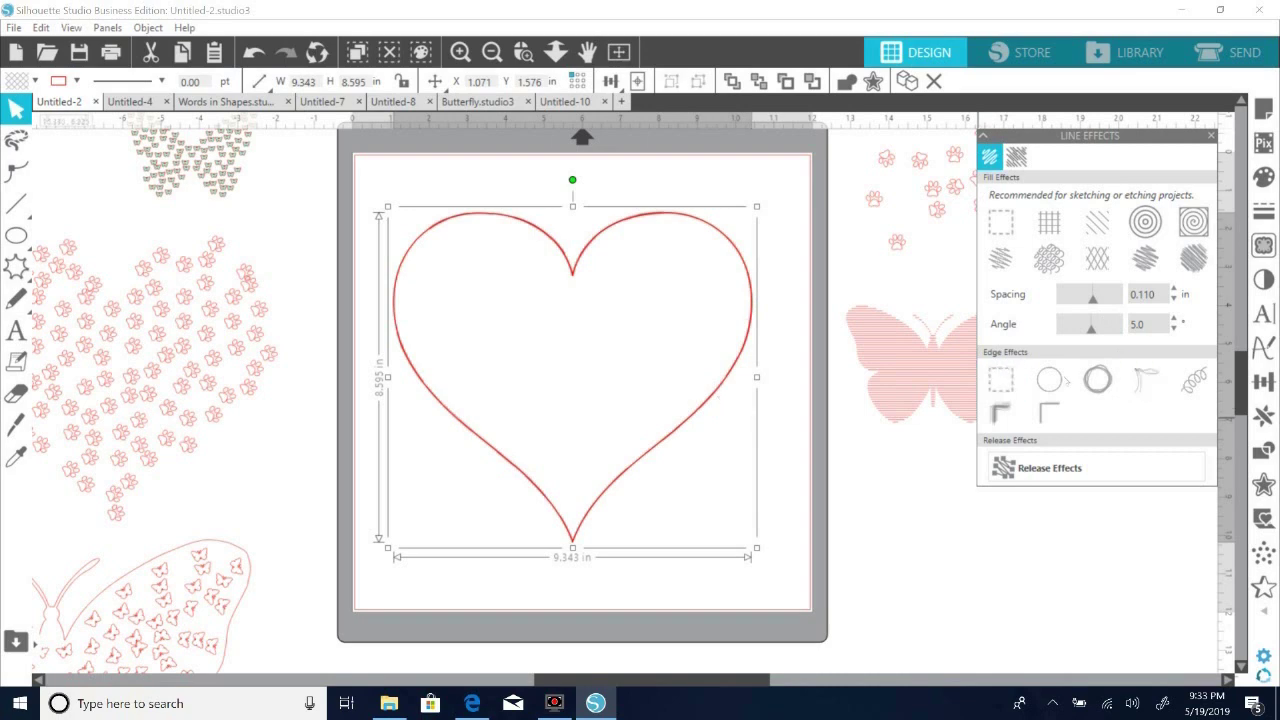
Set the effect angle to -10° and spacing to 0.090 in while trying the double circle and loose-stroke edges on the heart.
{"action": "left_click_drag", "start_coordinate": [1091, 330], "coordinate": [1063, 300]}
{"action": "left_click", "coordinate": [1097, 379]}
{"action": "left_click", "coordinate": [1141, 390]}
{"action": "mouse_move", "coordinate": [1065, 302]}
{"action": "left_mouse_down"}
{"action": "mouse_move", "coordinate": [1110, 301]}
{"action": "mouse_move", "coordinate": [1062, 302]}
{"action": "mouse_move", "coordinate": [1082, 308]}
{"action": "left_mouse_up"}
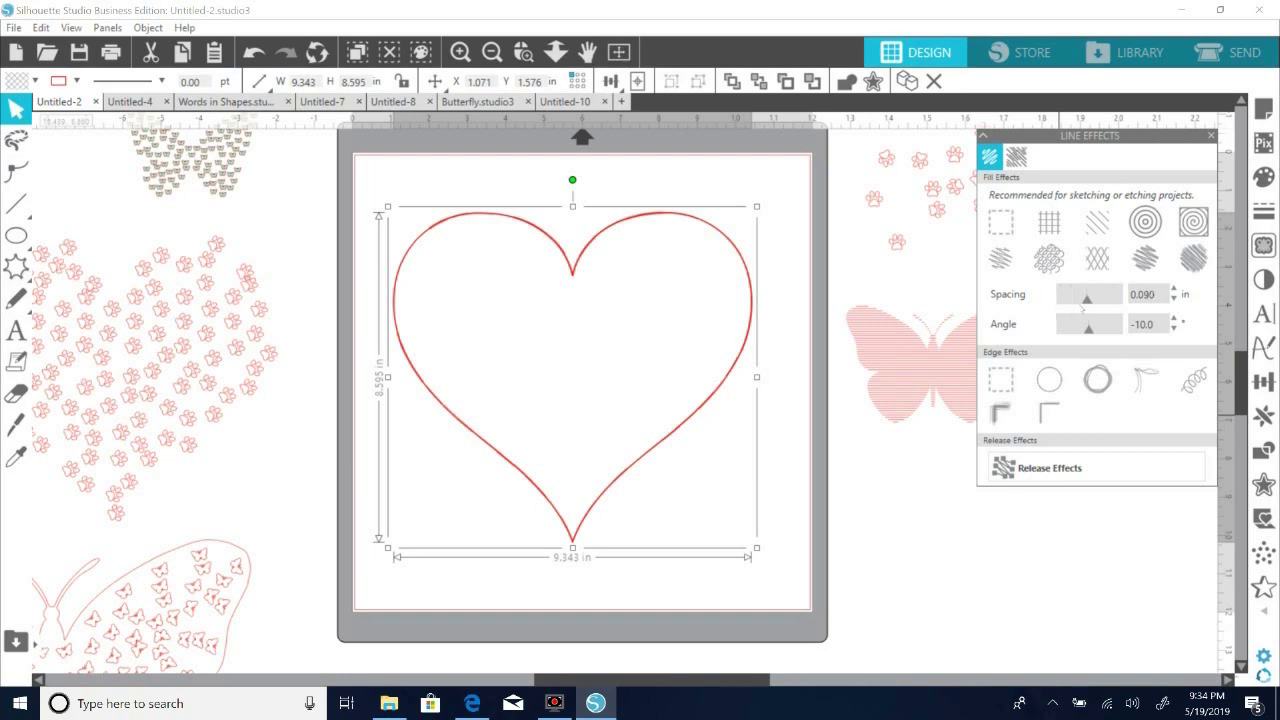
Try the coiled, thick corner, and thin corner edge effects on the heart, and clear the edge effect.
{"action": "left_click", "coordinate": [1197, 381]}
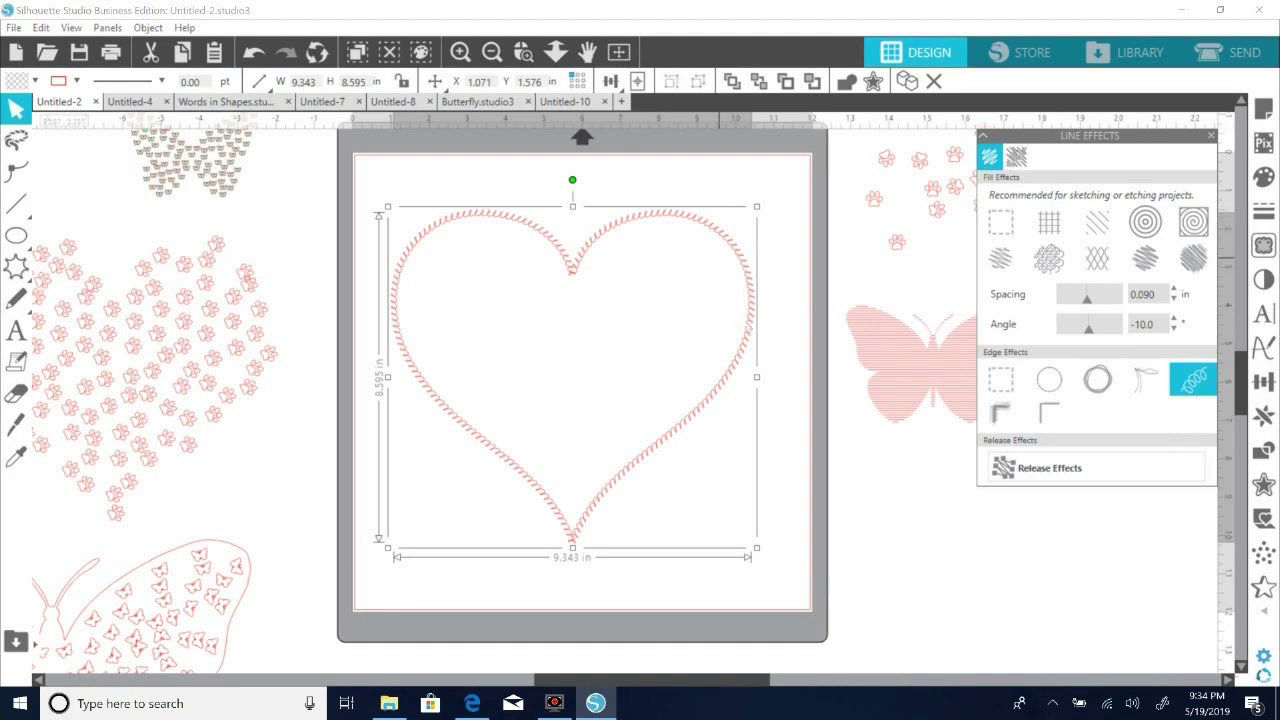
{"action": "left_click", "coordinate": [1000, 413]}
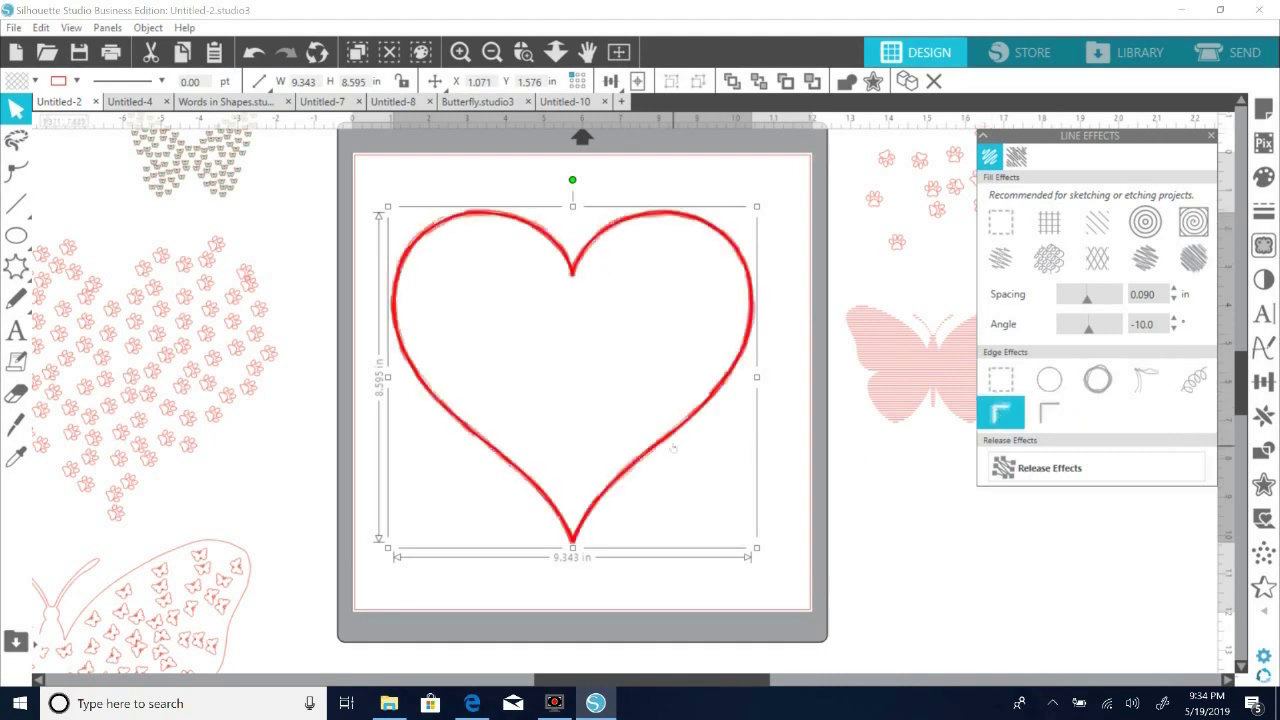
{"action": "left_click", "coordinate": [1049, 412]}
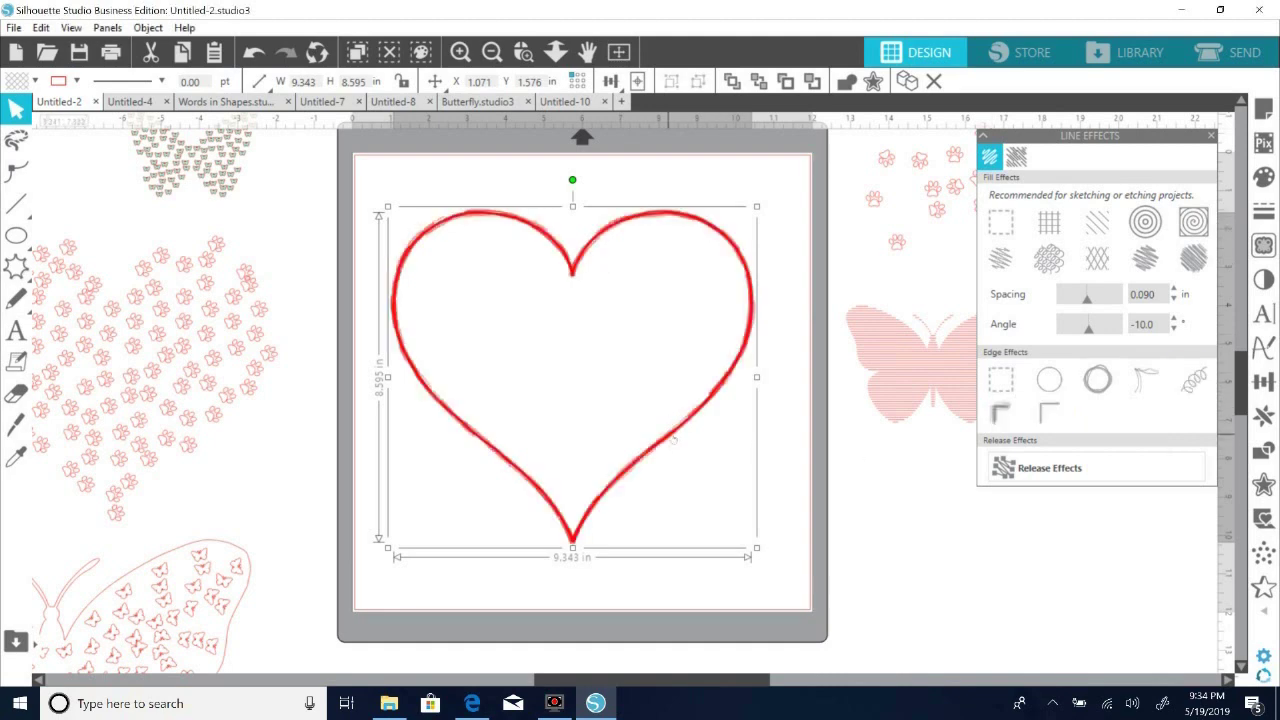
{"action": "left_click", "coordinate": [1010, 390]}
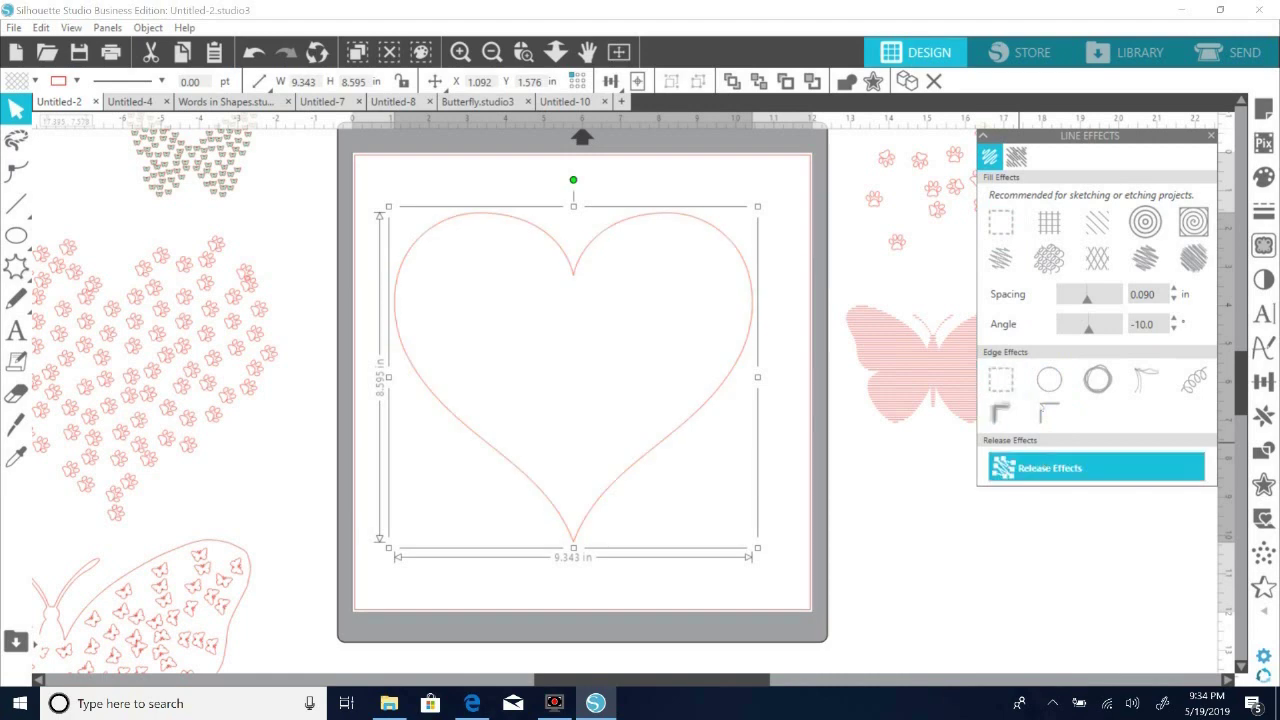
Try the grid fill on the heart, and replace it with the parallel line fill at a 0° angle.
{"action": "left_click", "coordinate": [1046, 228]}
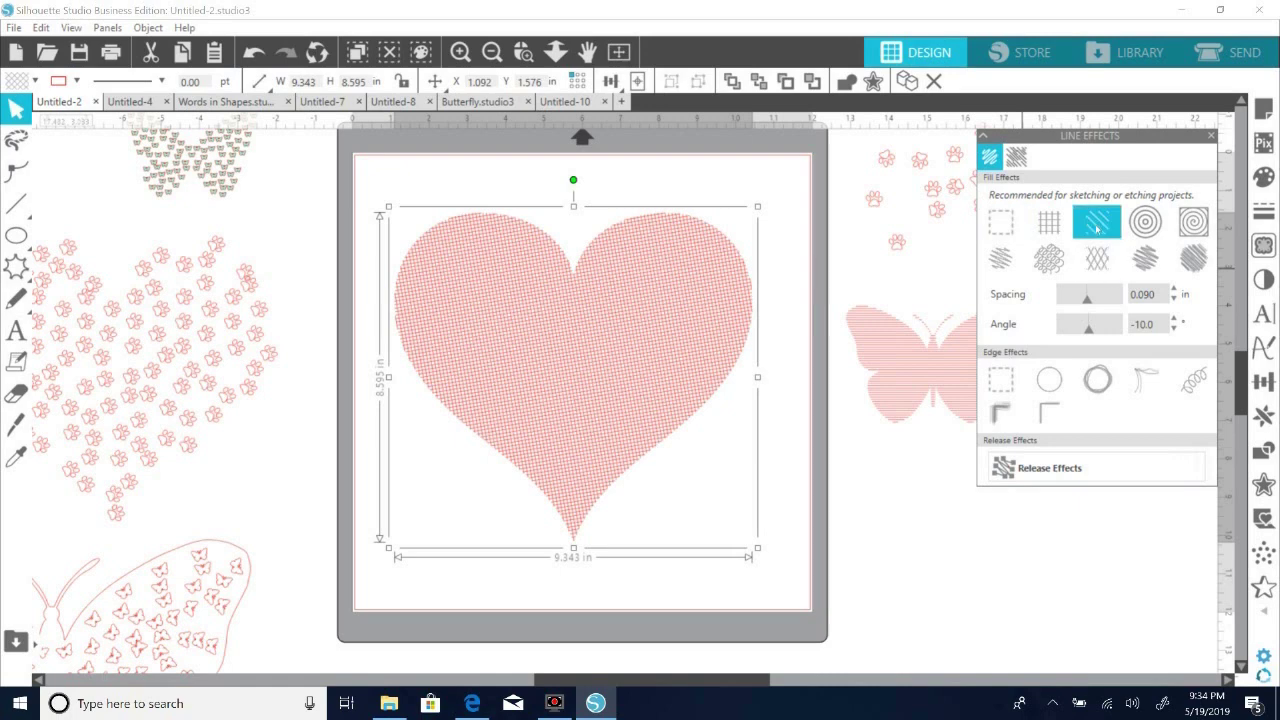
{"action": "left_click", "coordinate": [1097, 229]}
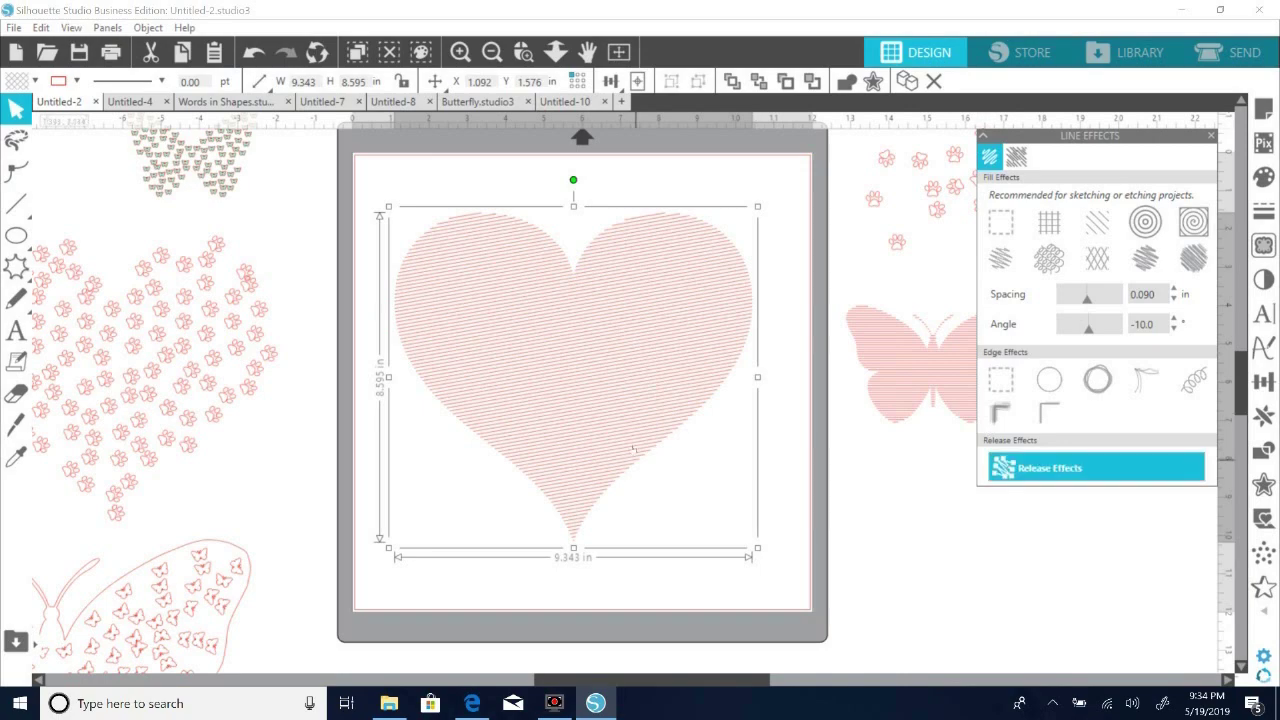
{"action": "left_click_drag", "start_coordinate": [1089, 329], "coordinate": [1091, 331]}
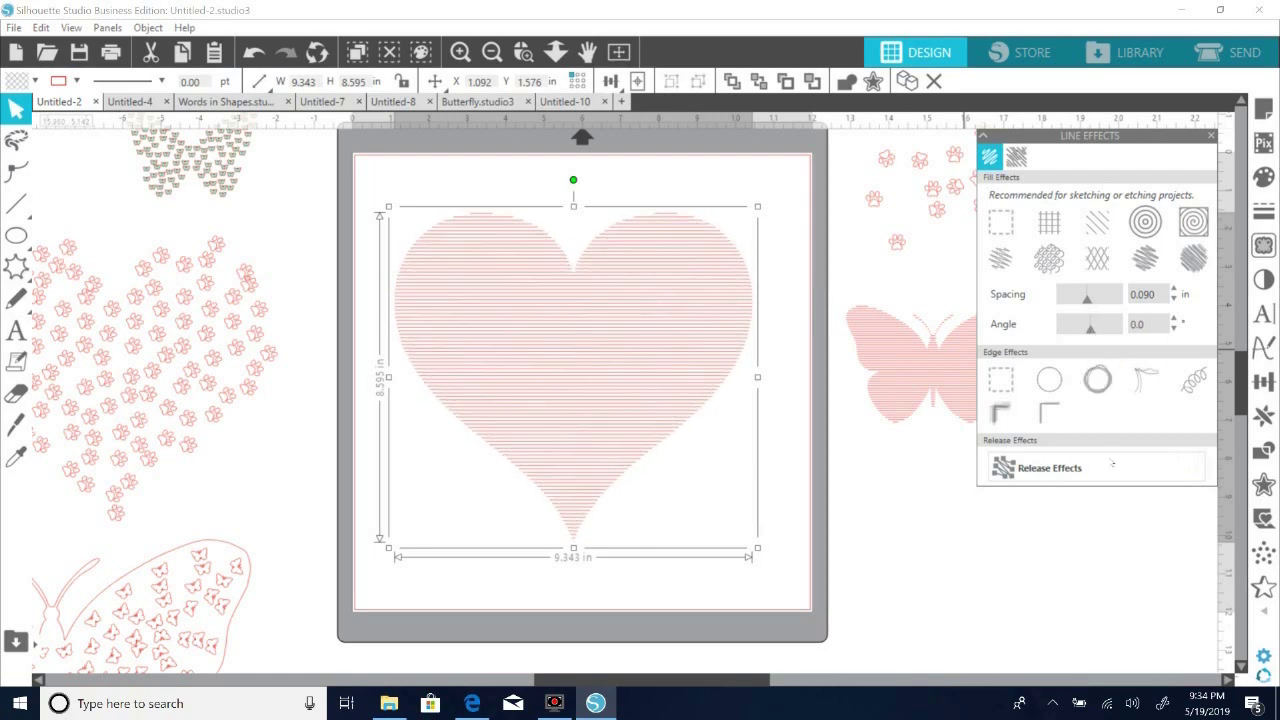
Enlarge the heart to about 10.731 × 9.872 in and move it to about X 0.549, Y 0.489.
{"action": "left_click", "coordinate": [566, 488]}
{"action": "left_click", "coordinate": [566, 488]}
{"action": "left_click_drag", "start_coordinate": [760, 545], "coordinate": [780, 628]}
{"action": "left_click_drag", "start_coordinate": [618, 455], "coordinate": [598, 418]}
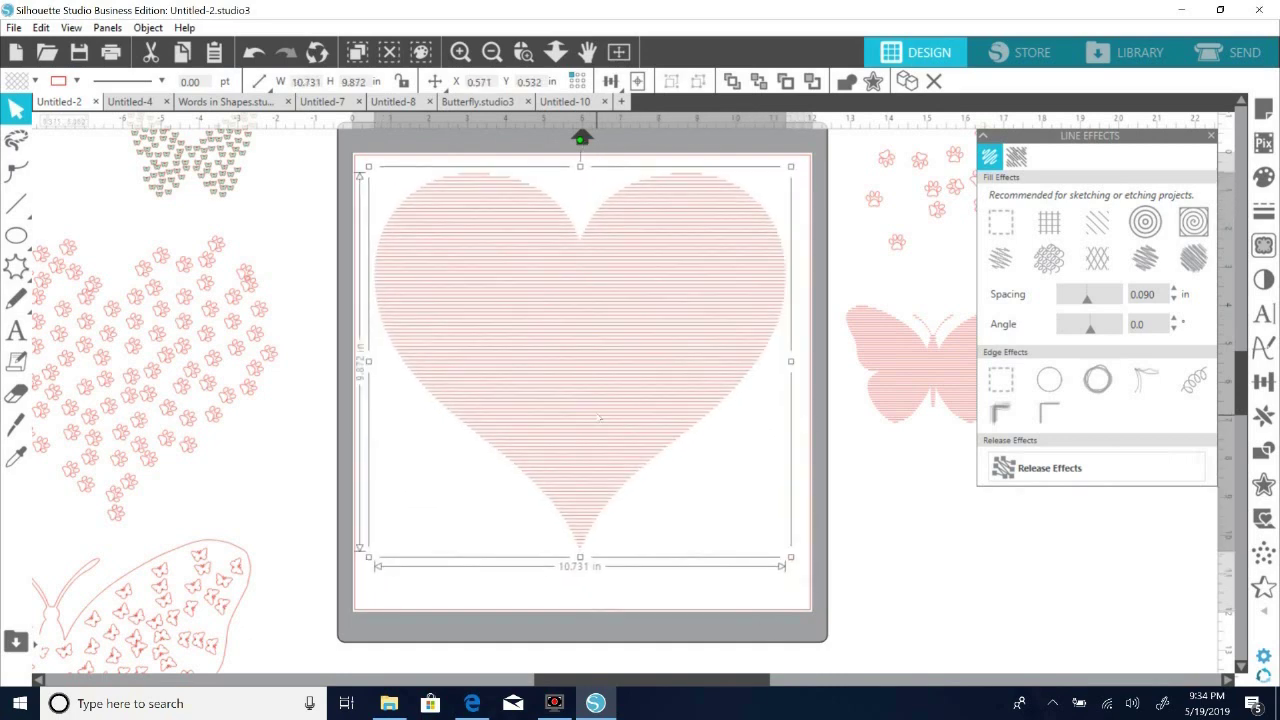
Apply the concentric fill to the heart and set its spacing to 0.180 in.
{"action": "left_click", "coordinate": [1149, 229]}
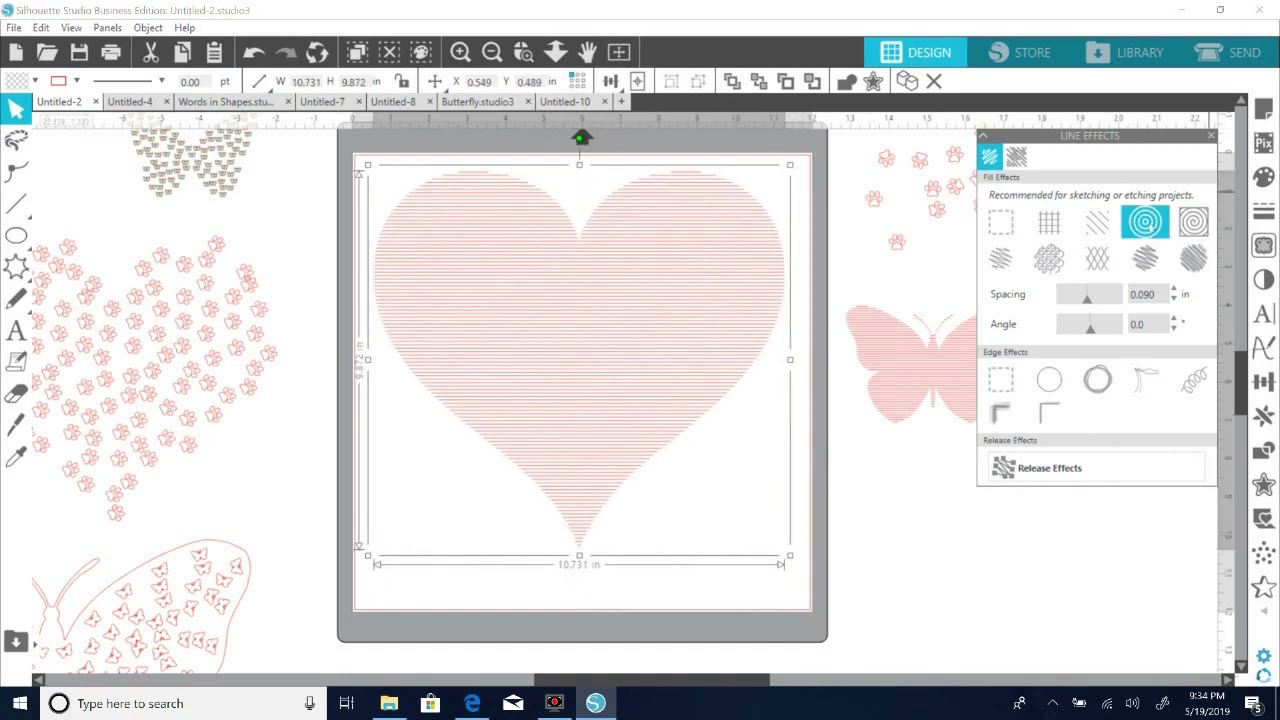
{"action": "left_click", "coordinate": [1146, 224]}
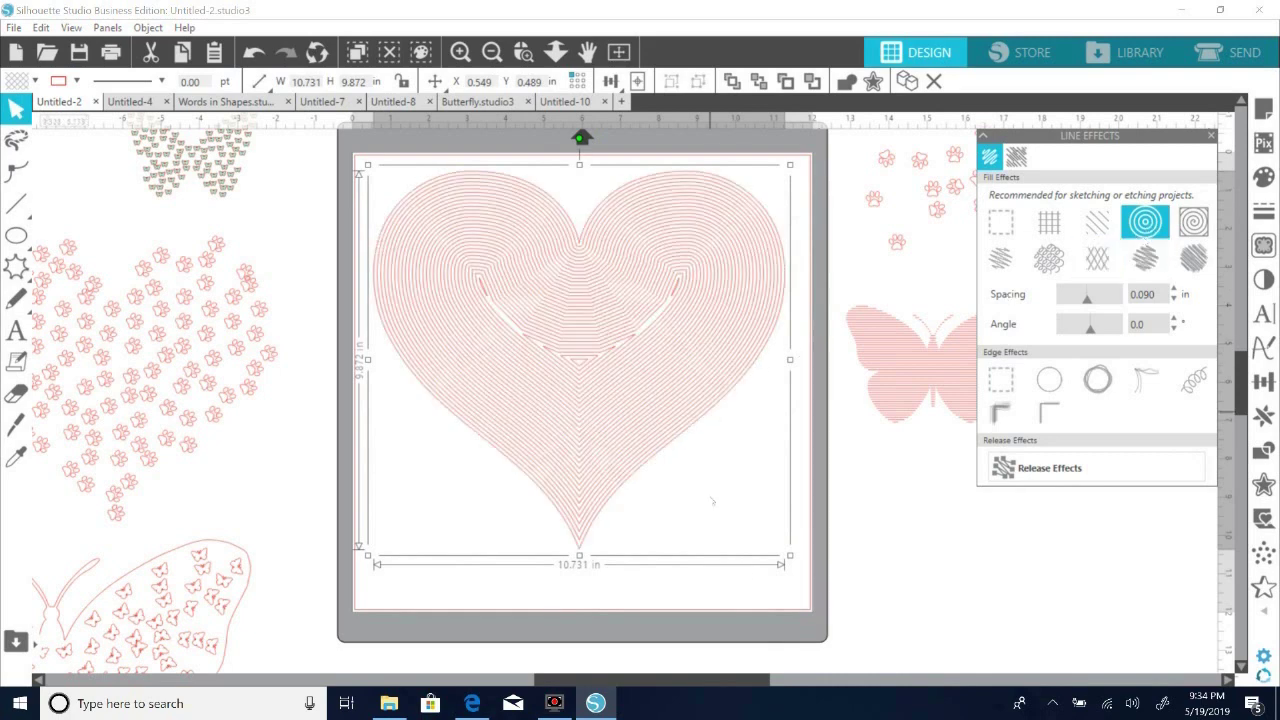
{"action": "left_click_drag", "start_coordinate": [1087, 298], "coordinate": [1116, 298]}
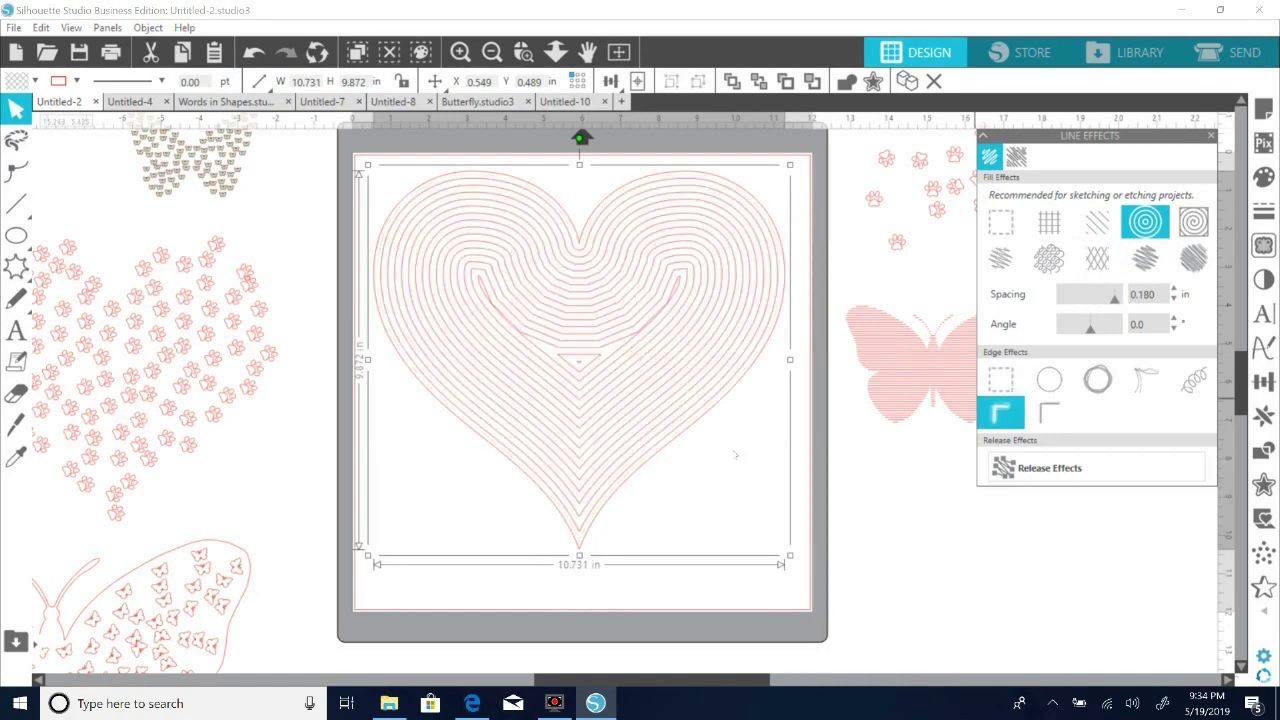
Shrink the concentric-filled heart to about 6.384 × 5.873 in.
{"action": "left_click_drag", "start_coordinate": [741, 483], "coordinate": [748, 522]}
{"action": "left_click_drag", "start_coordinate": [648, 408], "coordinate": [612, 363]}
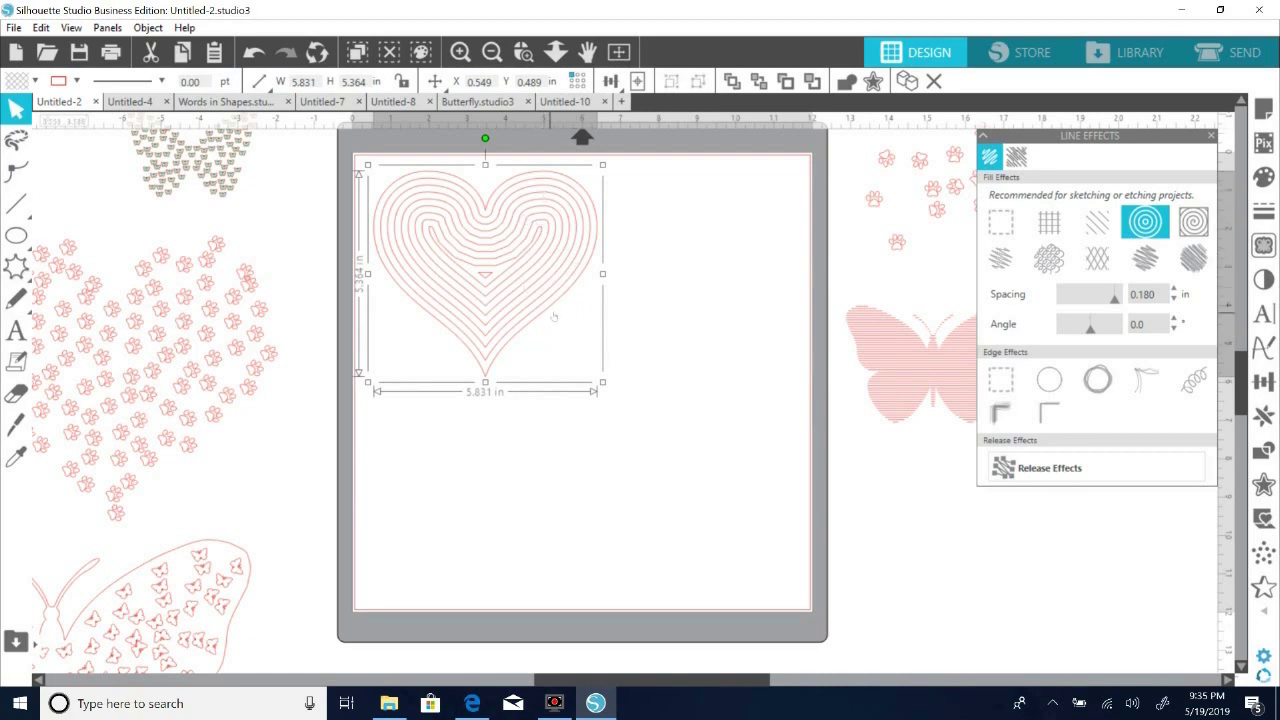
{"action": "mouse_move", "coordinate": [627, 421]}
{"action": "left_mouse_down"}
{"action": "mouse_move", "coordinate": [687, 501]}
{"action": "mouse_move", "coordinate": [603, 350]}
{"action": "mouse_move", "coordinate": [642, 410]}
{"action": "mouse_move", "coordinate": [637, 399]}
{"action": "left_mouse_up"}
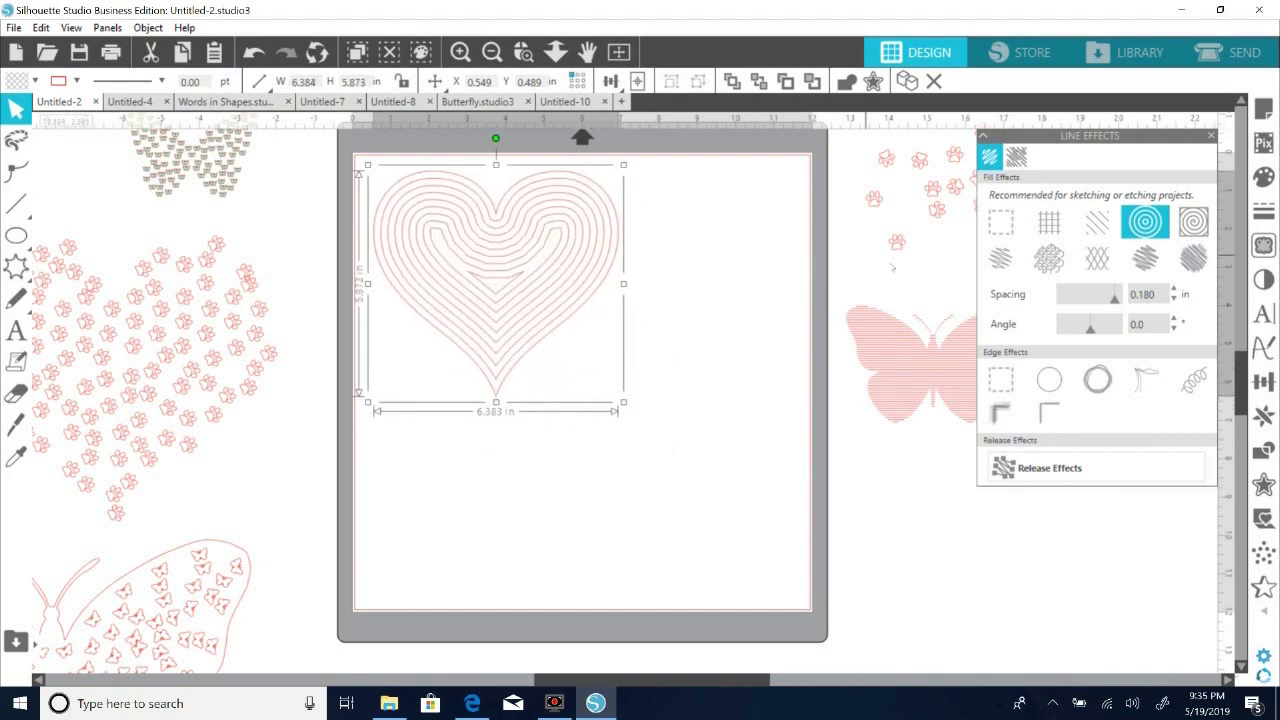
Place two paw prints from beside the mat onto the heart's right lobe, one at about X 6.461, Y 2.052.
{"action": "left_click_drag", "start_coordinate": [897, 246], "coordinate": [670, 248]}
{"action": "left_click_drag", "start_coordinate": [607, 241], "coordinate": [861, 233]}
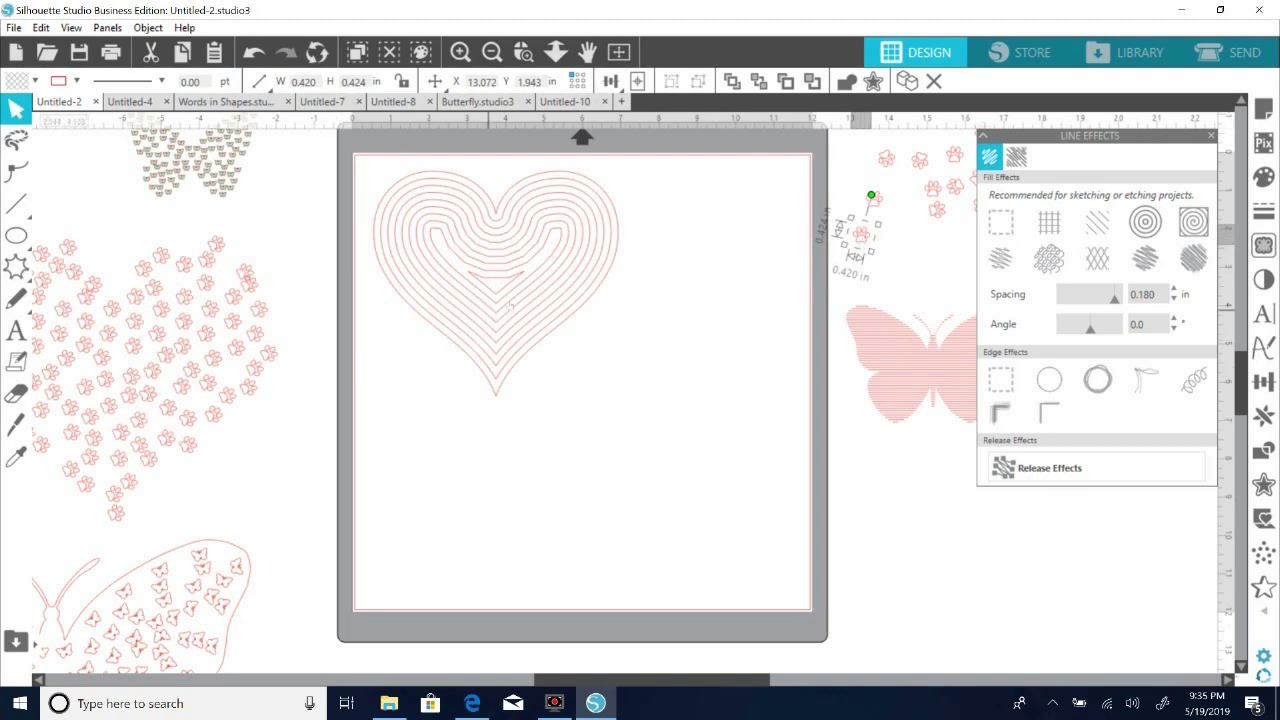
{"action": "left_click_drag", "start_coordinate": [860, 235], "coordinate": [608, 238]}
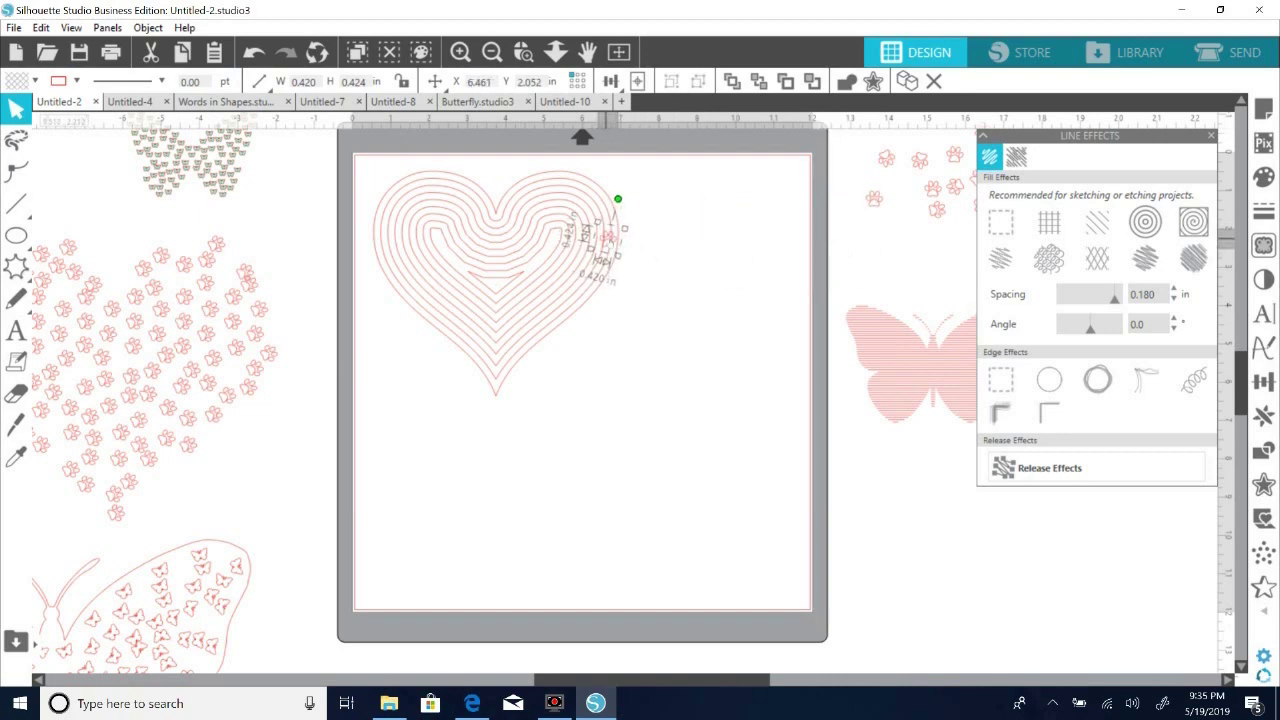
{"action": "left_click_drag", "start_coordinate": [873, 204], "coordinate": [597, 233]}
{"action": "left_click", "coordinate": [598, 248]}
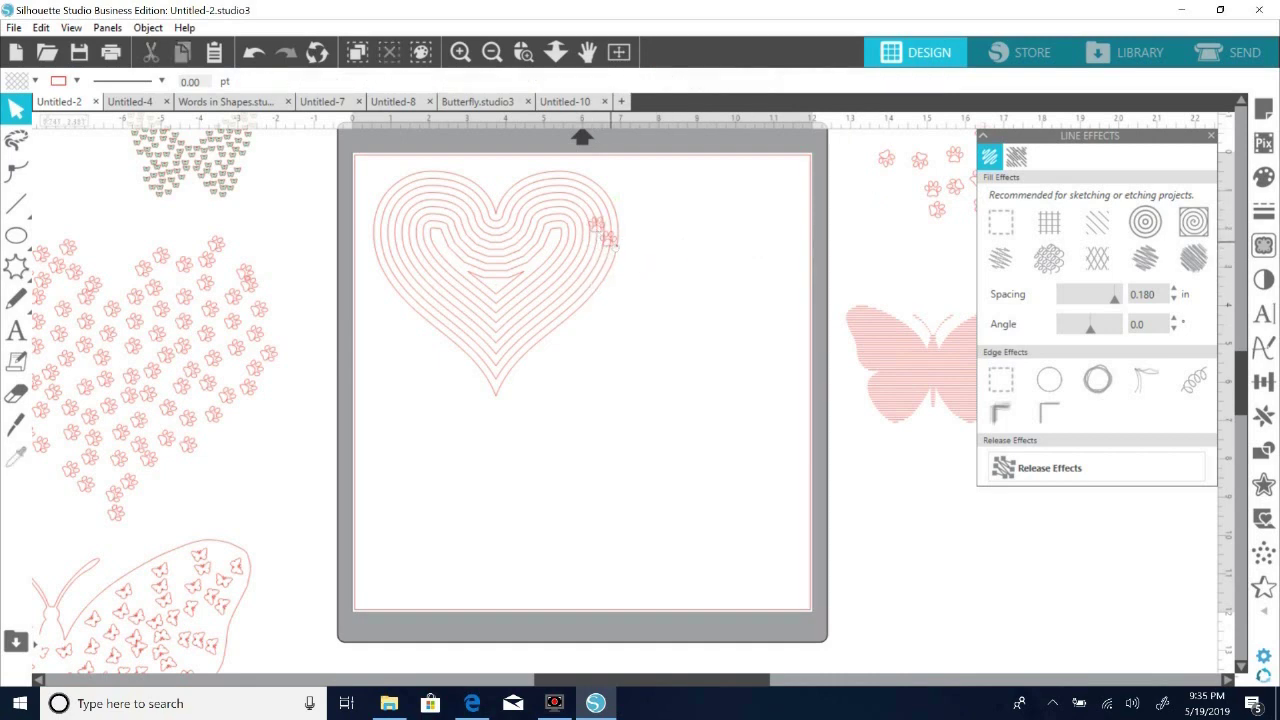
{"action": "left_click", "coordinate": [611, 244]}
Move the paw prints back beside the mat and reposition the heart at about X 0.332, Y 0.380.
{"action": "left_click_drag", "start_coordinate": [613, 243], "coordinate": [571, 268]}
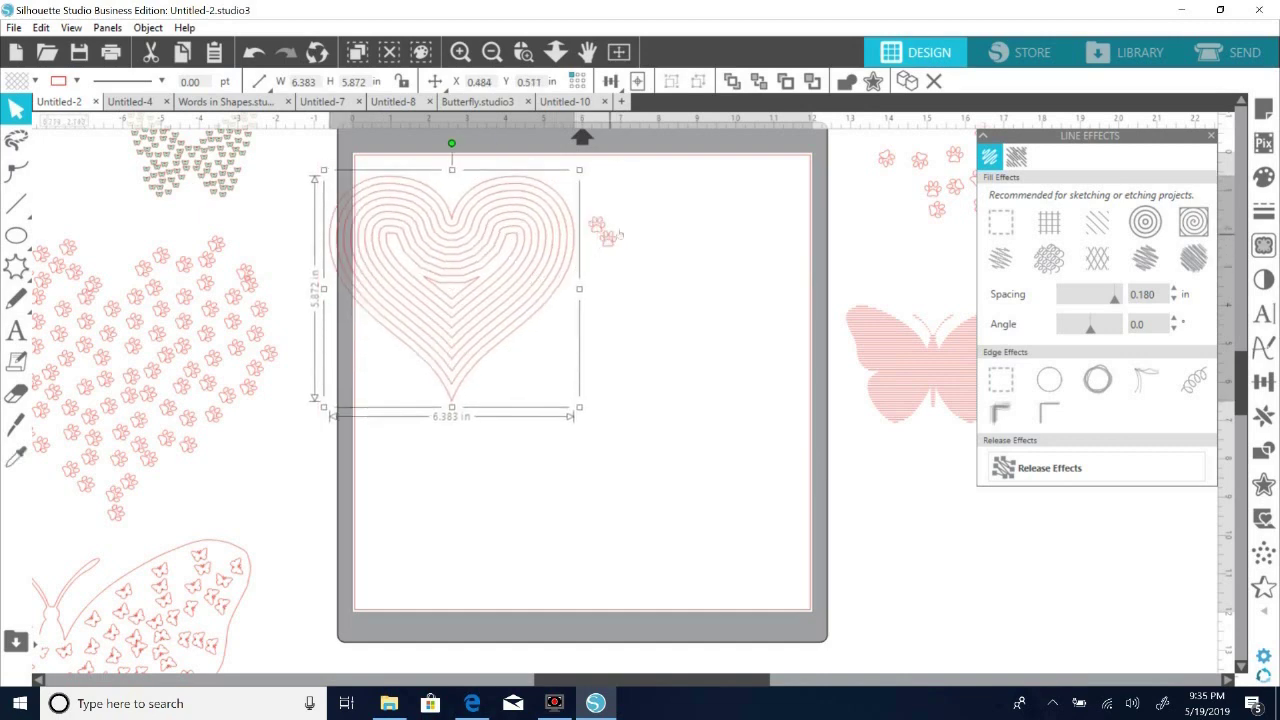
{"action": "left_click_drag", "start_coordinate": [598, 225], "coordinate": [889, 228]}
{"action": "left_click_drag", "start_coordinate": [540, 283], "coordinate": [572, 280]}
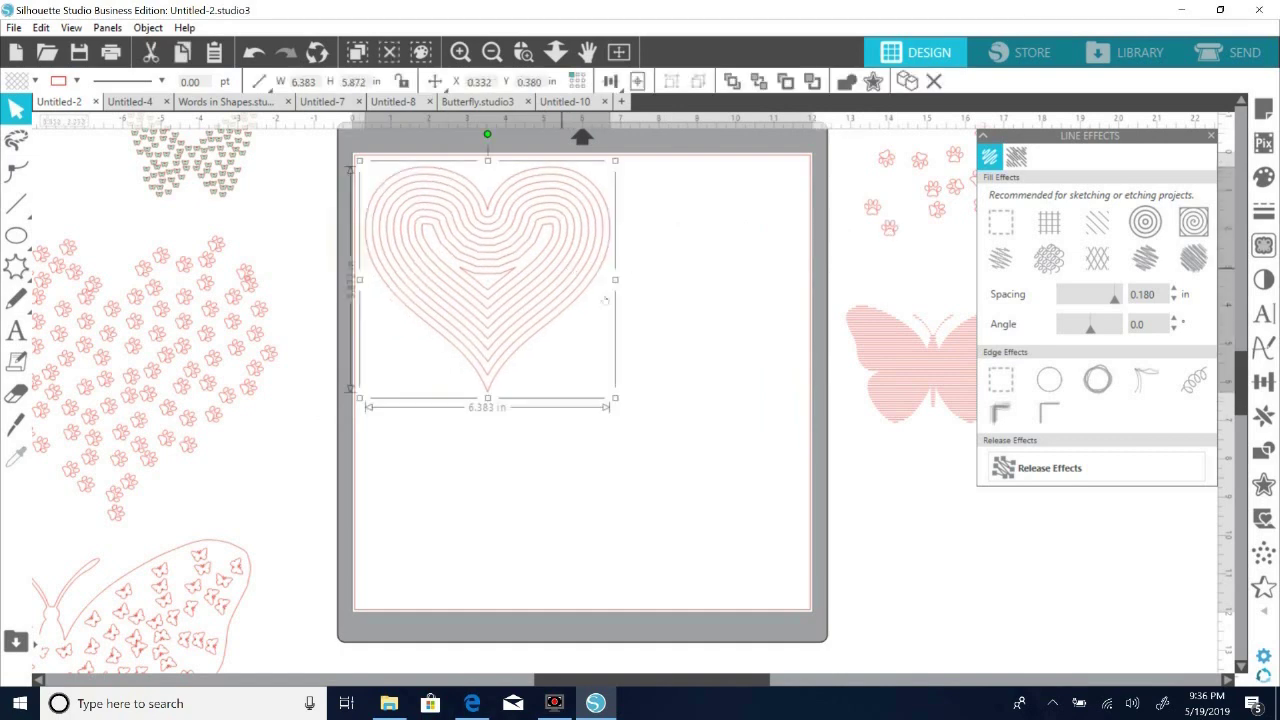
Release the heart's line effects and enlarge it to about 11.369 × 10.459 in, positioned at about X 0.288, Y 0.663.
{"action": "left_click", "coordinate": [1030, 475]}
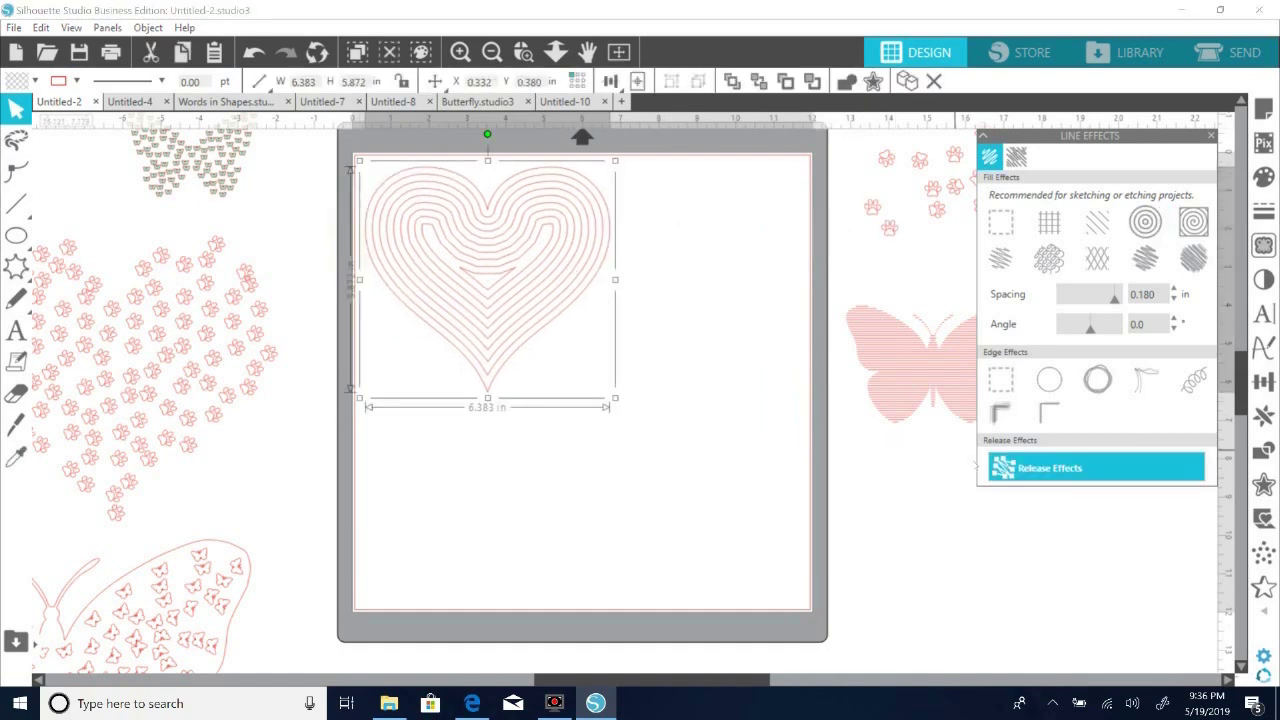
{"action": "left_click_drag", "start_coordinate": [617, 403], "coordinate": [770, 541]}
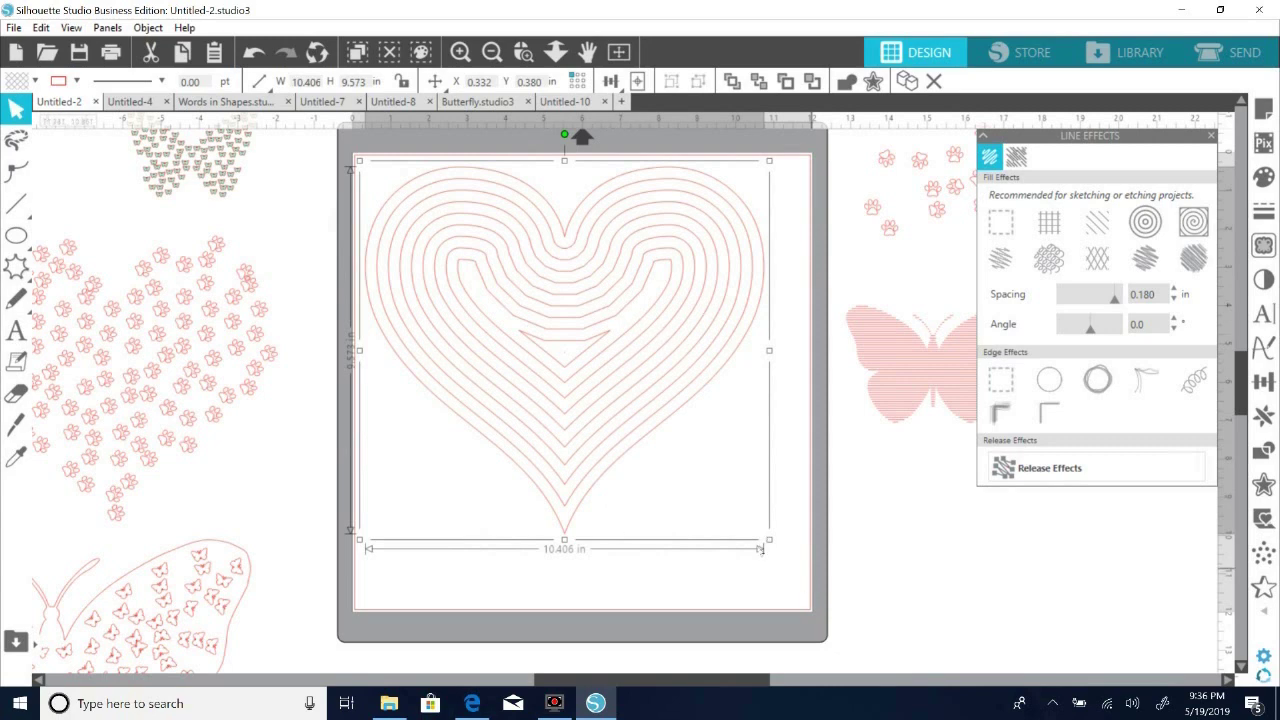
{"action": "left_click_drag", "start_coordinate": [770, 542], "coordinate": [806, 573]}
{"action": "left_click_drag", "start_coordinate": [672, 468], "coordinate": [671, 481]}
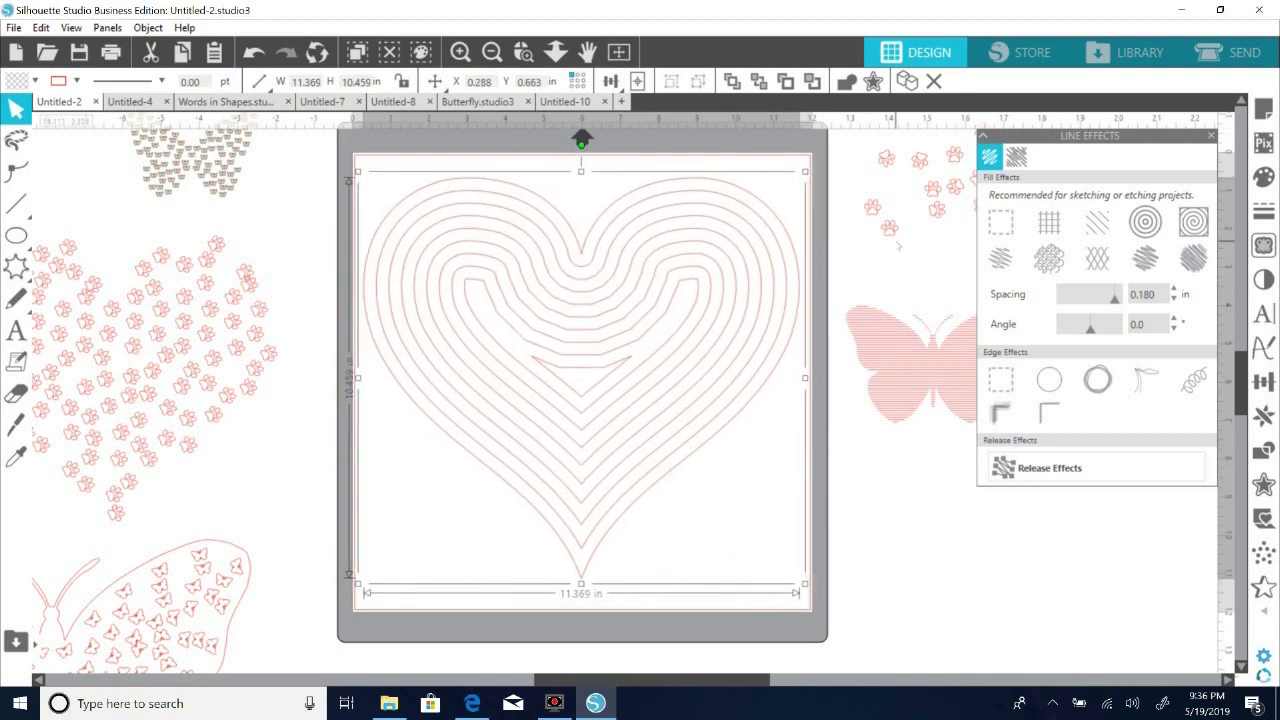
Reposition a paw print beside the mat at about X 13.746, Y 1.856 and the heart at about X 0.419, Y 0.445.
{"action": "left_click", "coordinate": [825, 272]}
{"action": "left_click_drag", "start_coordinate": [825, 273], "coordinate": [898, 238]}
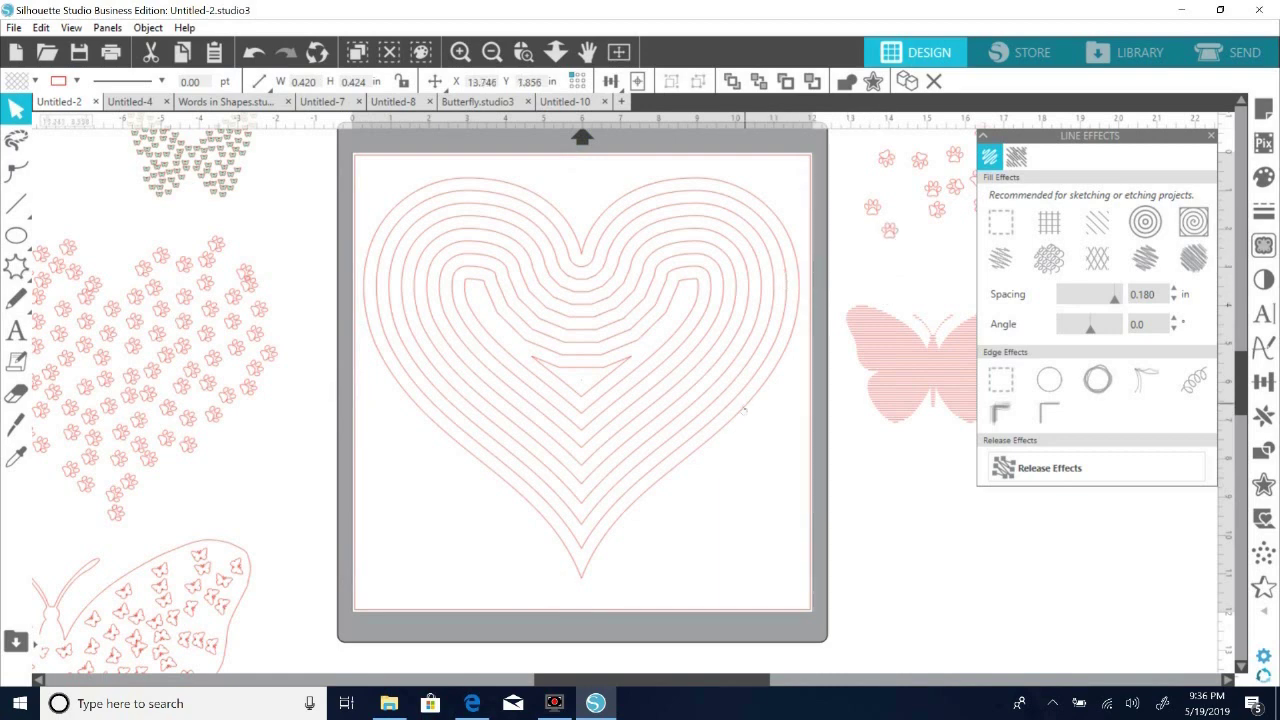
{"action": "left_click", "coordinate": [682, 418]}
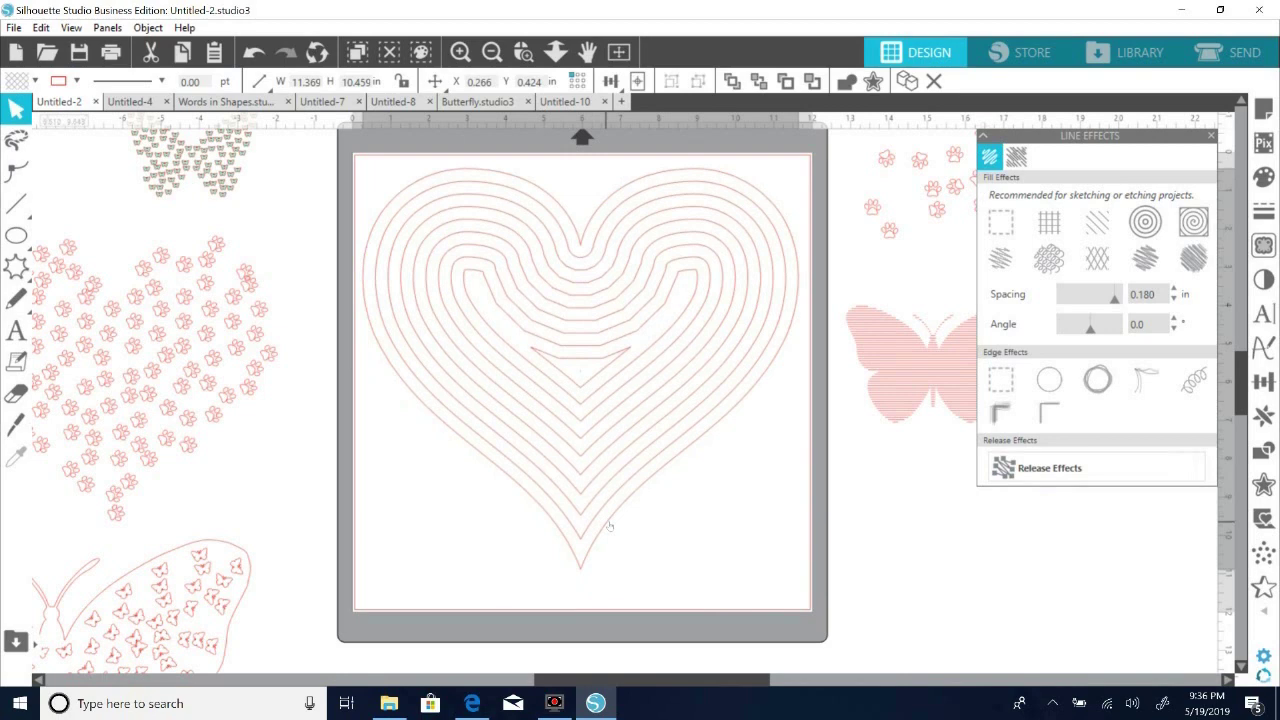
{"action": "left_click_drag", "start_coordinate": [608, 522], "coordinate": [611, 525]}
{"action": "left_click", "coordinate": [594, 456]}
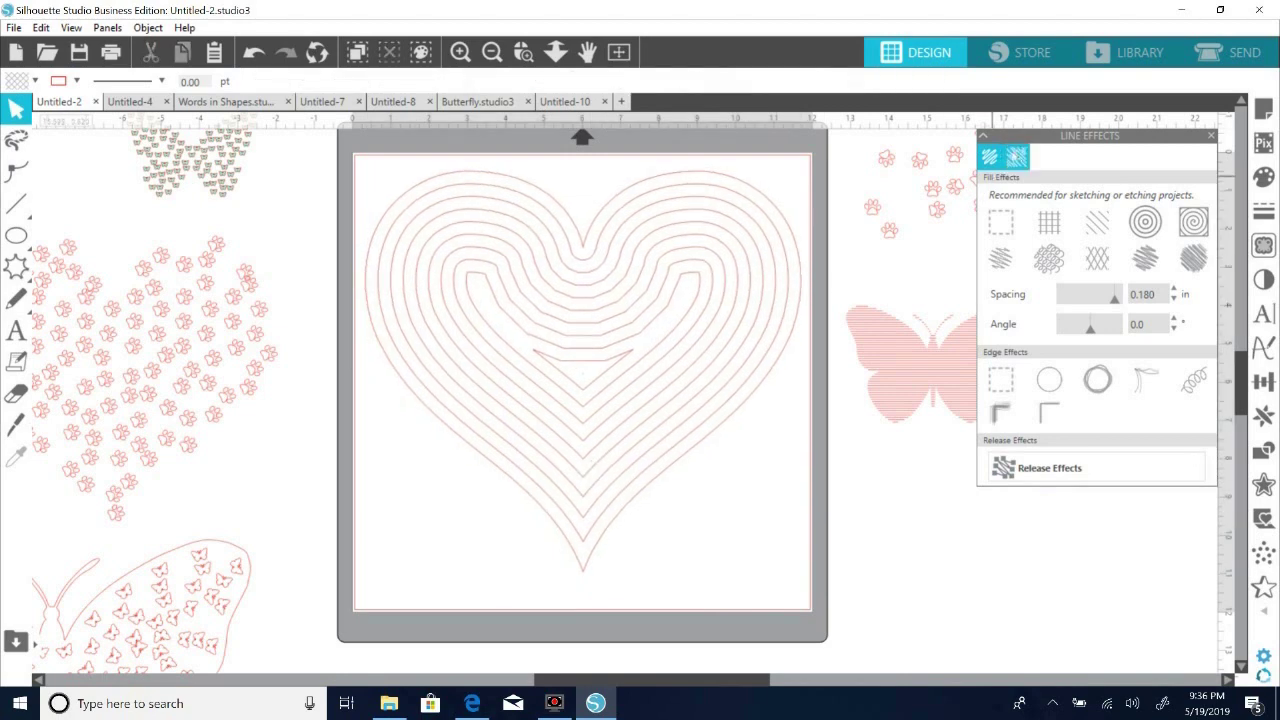
{"action": "left_click", "coordinate": [802, 245]}
{"action": "left_click_drag", "start_coordinate": [802, 245], "coordinate": [805, 243]}
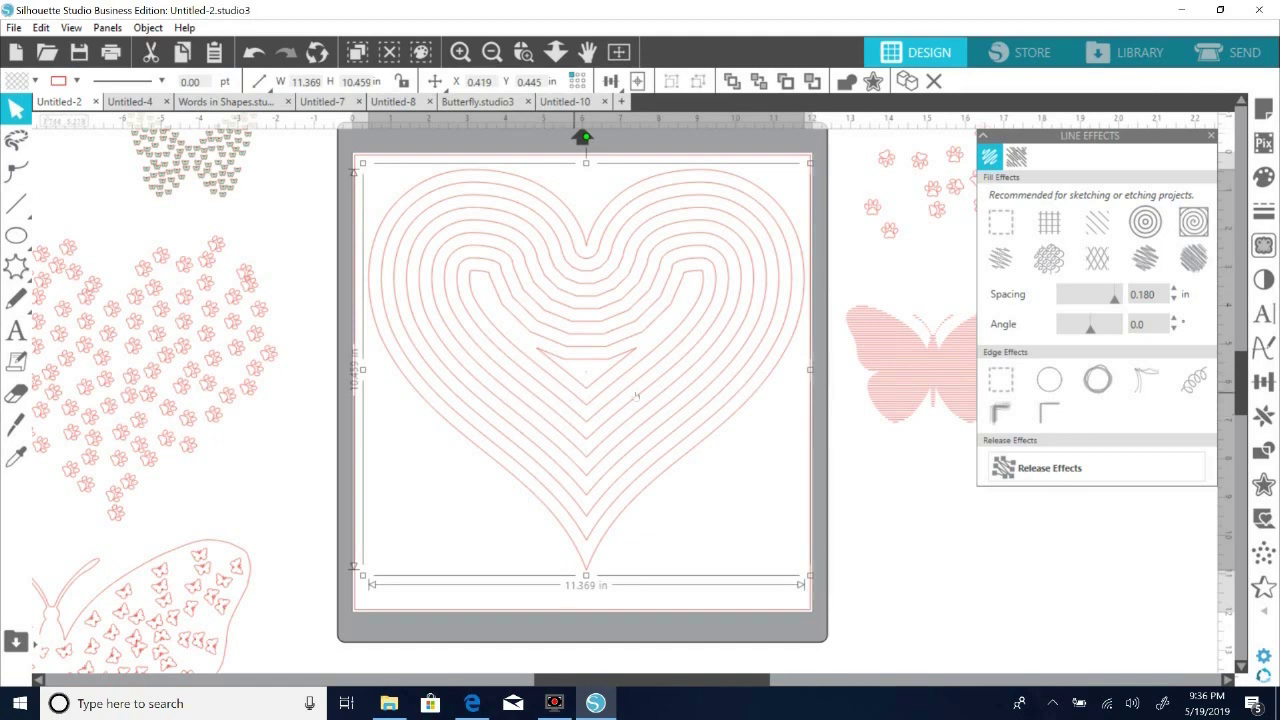
Move one paw print down beside the mat to about X 13.267, Y 8.401.
{"action": "left_click", "coordinate": [835, 215]}
{"action": "left_click_drag", "start_coordinate": [865, 221], "coordinate": [868, 482]}
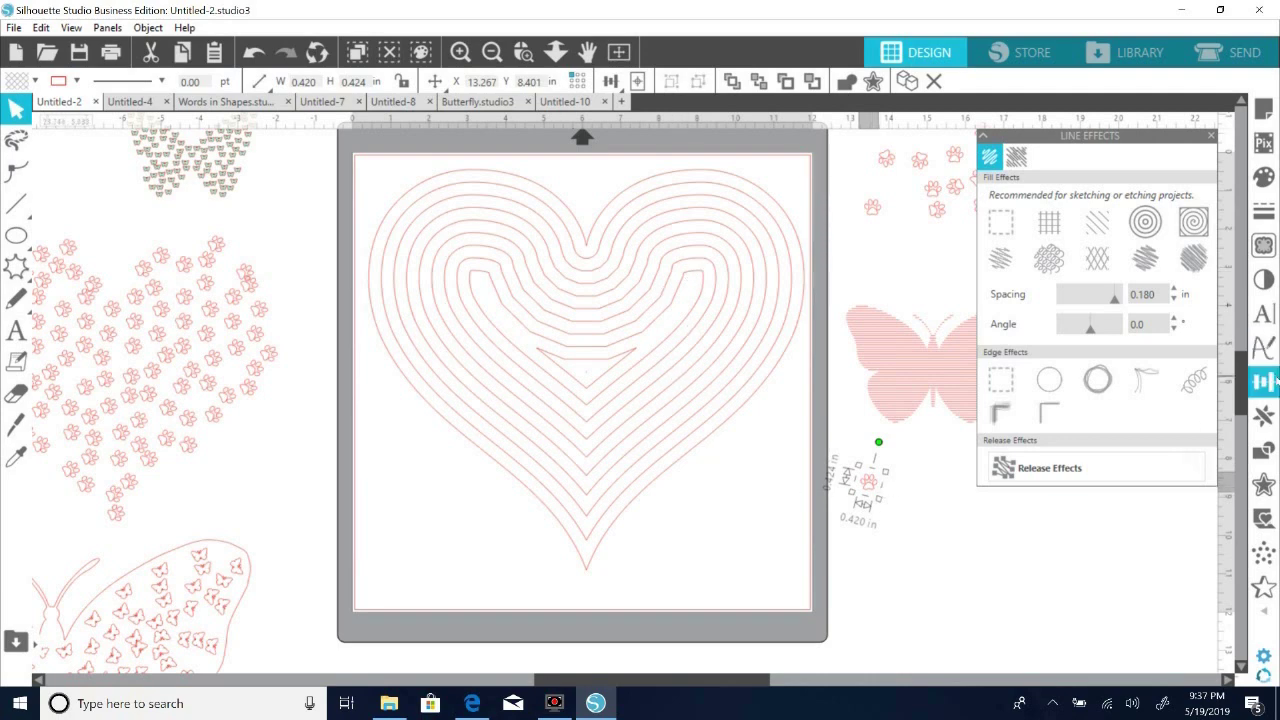
Replicate the paw print along the heart's concentric lines as an object on a path, with 100 repeats.
{"action": "left_click", "coordinate": [1263, 415]}
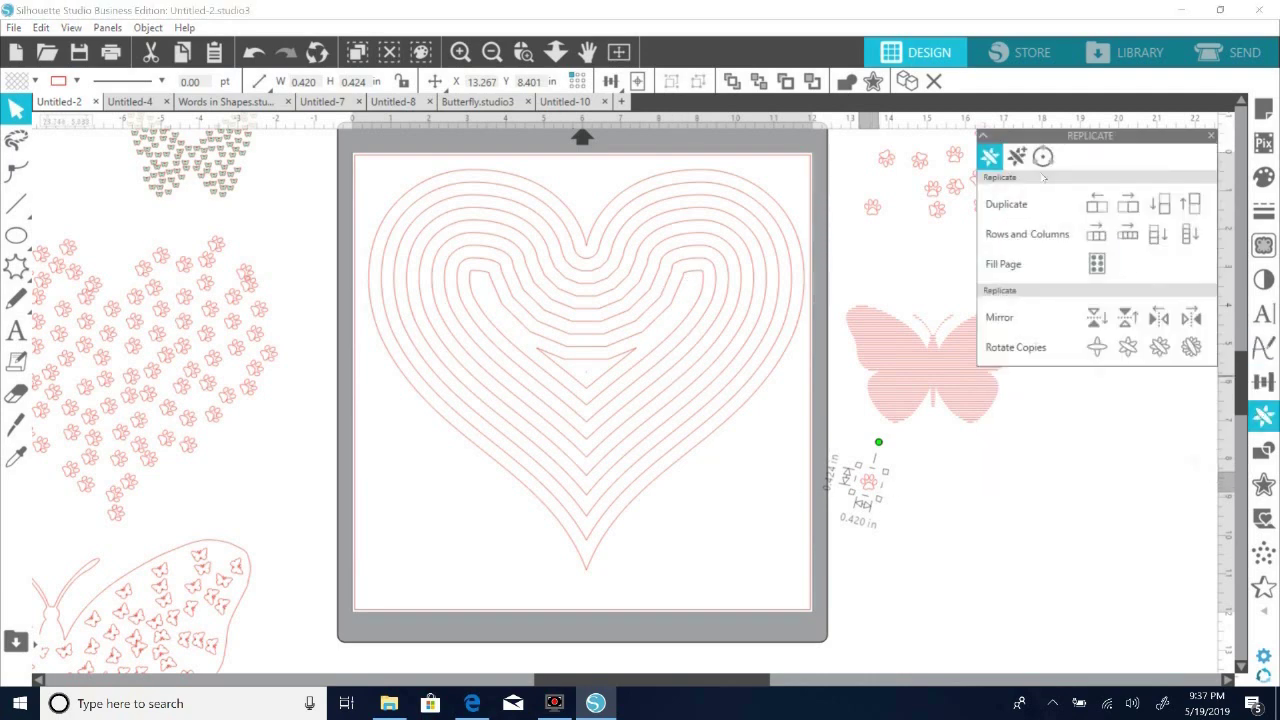
{"action": "left_click", "coordinate": [1043, 157]}
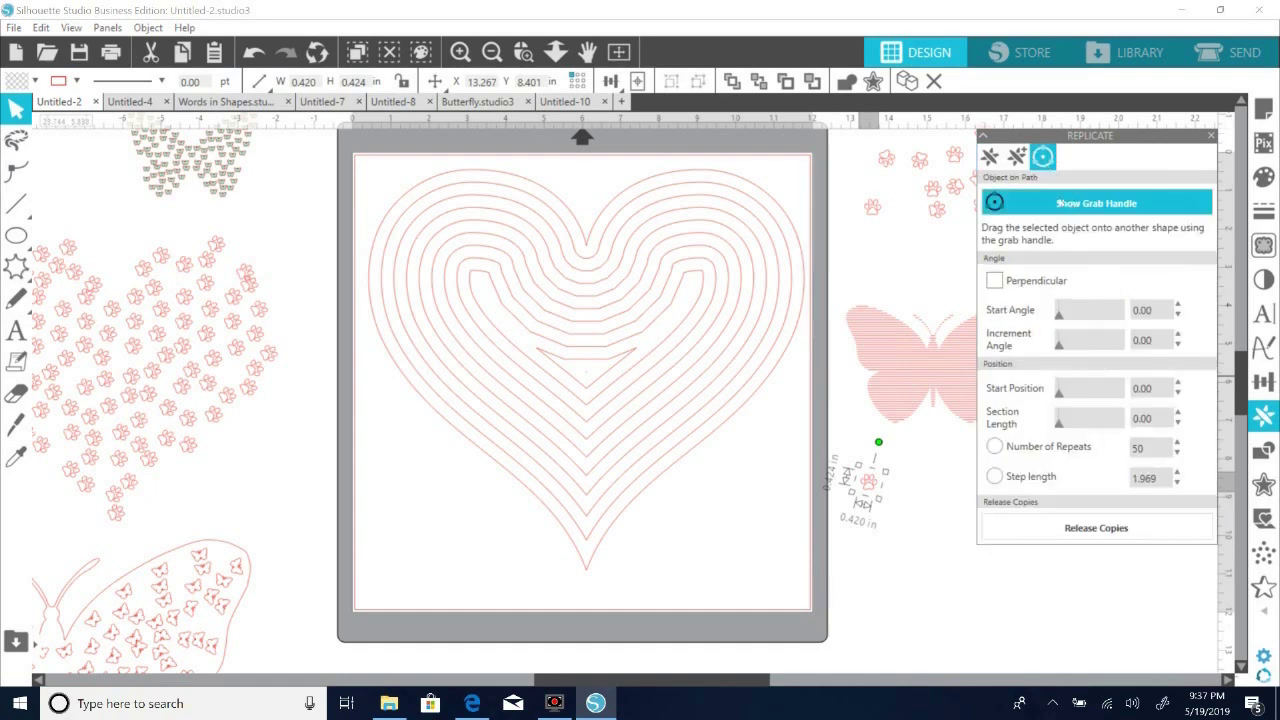
{"action": "left_click", "coordinate": [1058, 203]}
{"action": "left_click_drag", "start_coordinate": [802, 459], "coordinate": [649, 386]}
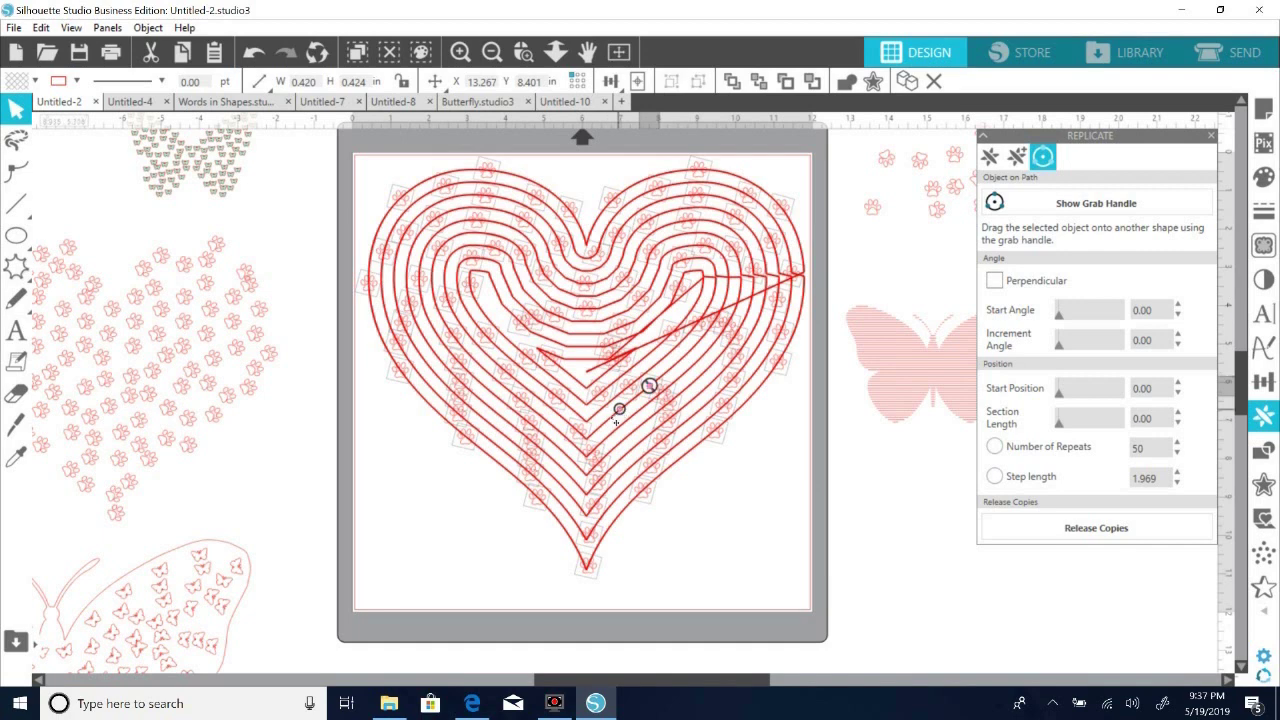
{"action": "mouse_move", "coordinate": [616, 424]}
{"action": "left_mouse_down"}
{"action": "mouse_move", "coordinate": [606, 431]}
{"action": "mouse_move", "coordinate": [634, 418]}
{"action": "mouse_move", "coordinate": [616, 413]}
{"action": "left_mouse_up"}
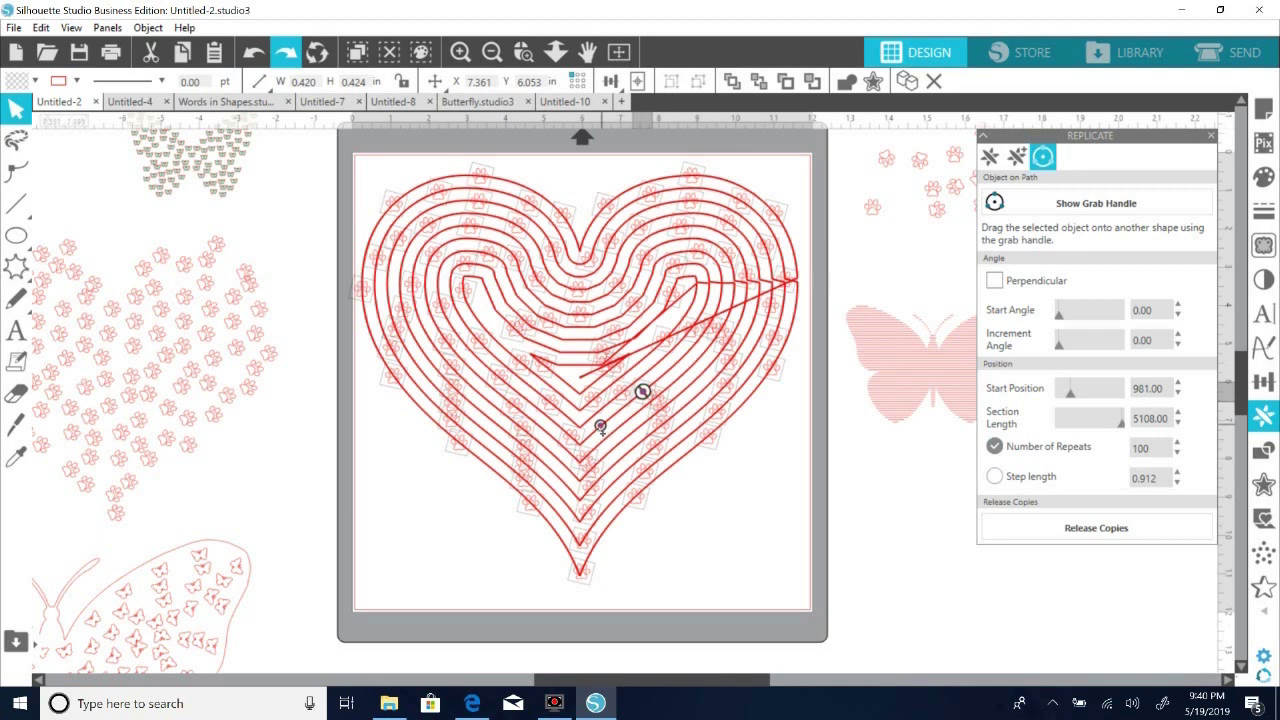
Make the path copies perpendicular with increment angle 171 and start position 0, and release them.
{"action": "left_click", "coordinate": [1070, 393]}
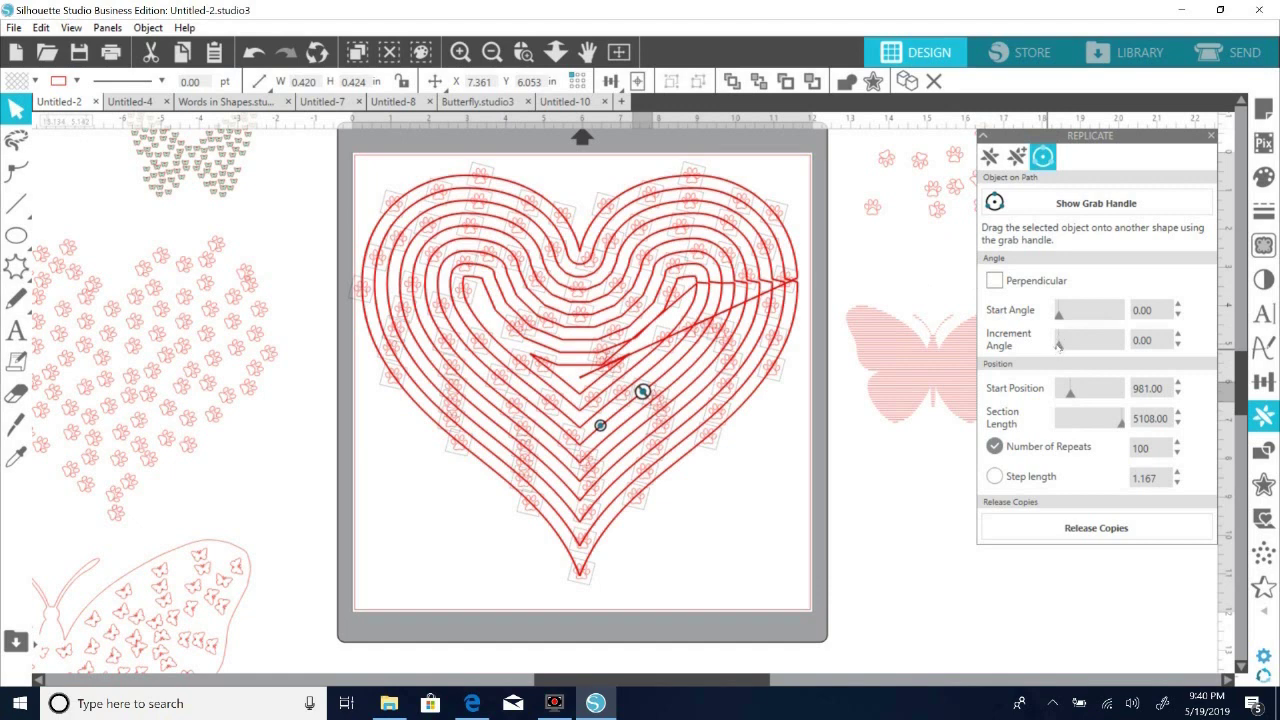
{"action": "left_click_drag", "start_coordinate": [1058, 344], "coordinate": [1069, 339]}
{"action": "left_click", "coordinate": [995, 281]}
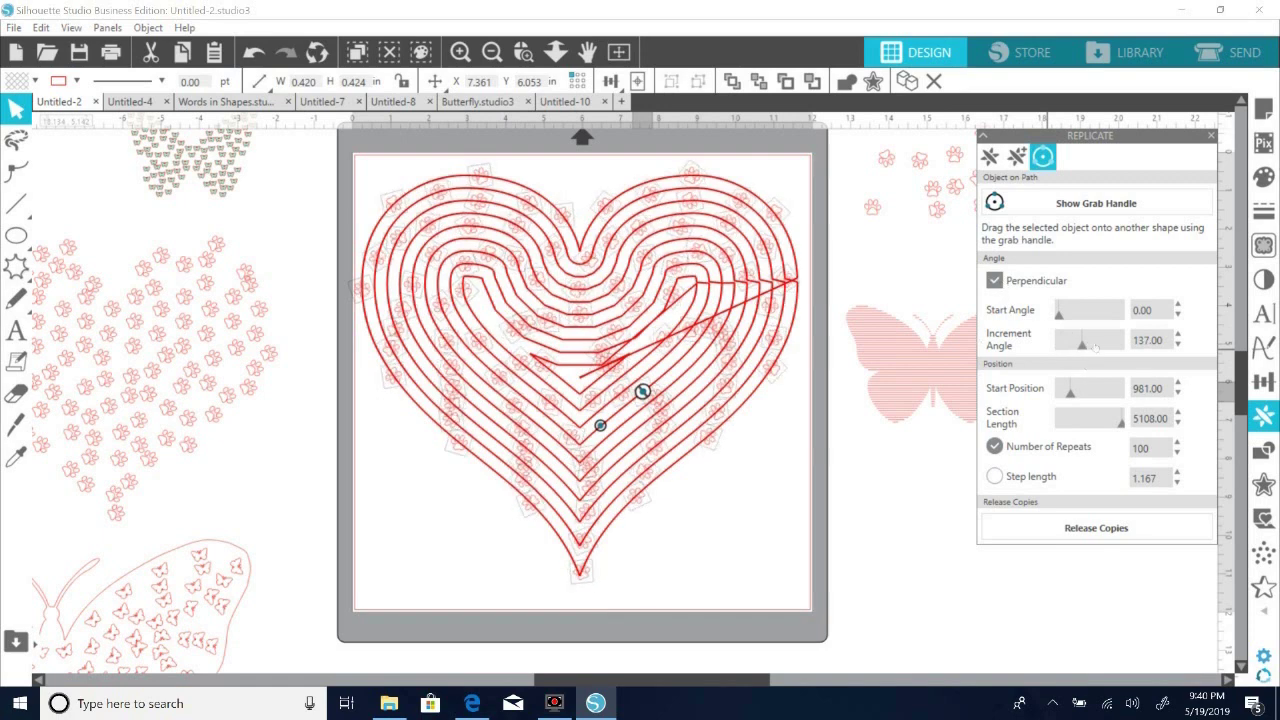
{"action": "mouse_move", "coordinate": [1091, 345]}
{"action": "left_mouse_down"}
{"action": "mouse_move", "coordinate": [1108, 346]}
{"action": "mouse_move", "coordinate": [1089, 346]}
{"action": "left_mouse_up"}
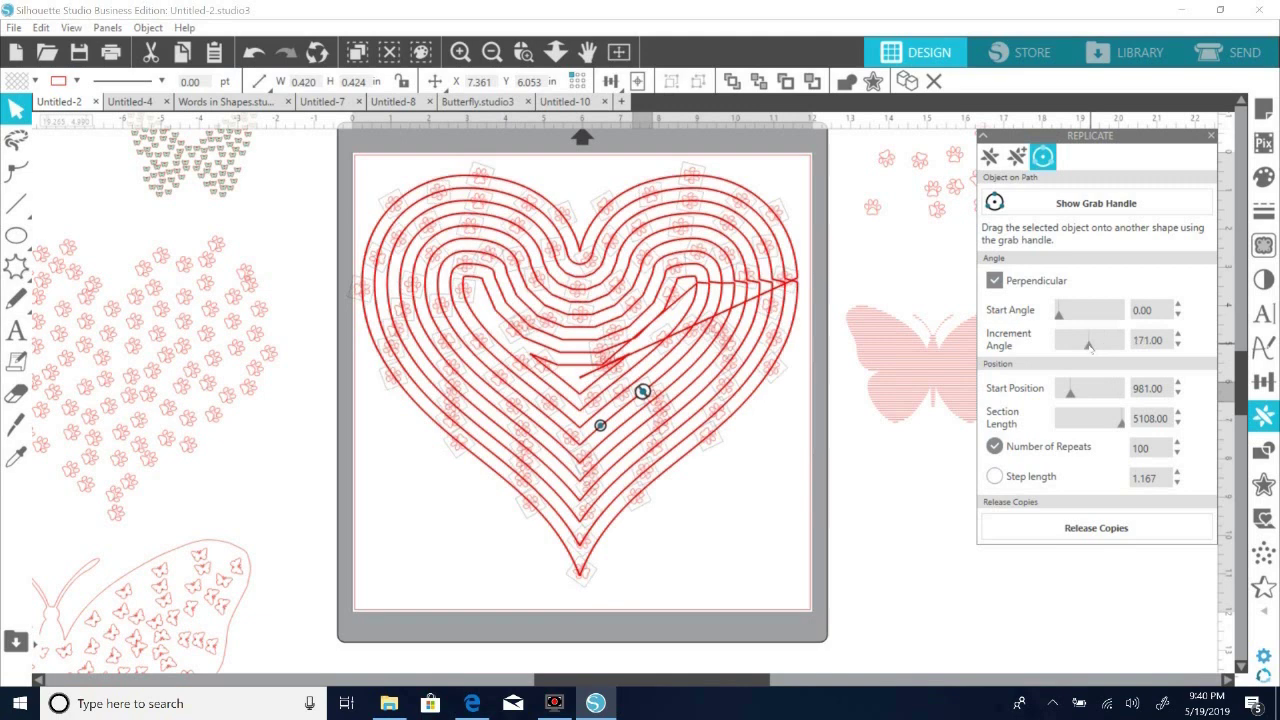
{"action": "left_click_drag", "start_coordinate": [1069, 393], "coordinate": [1058, 393]}
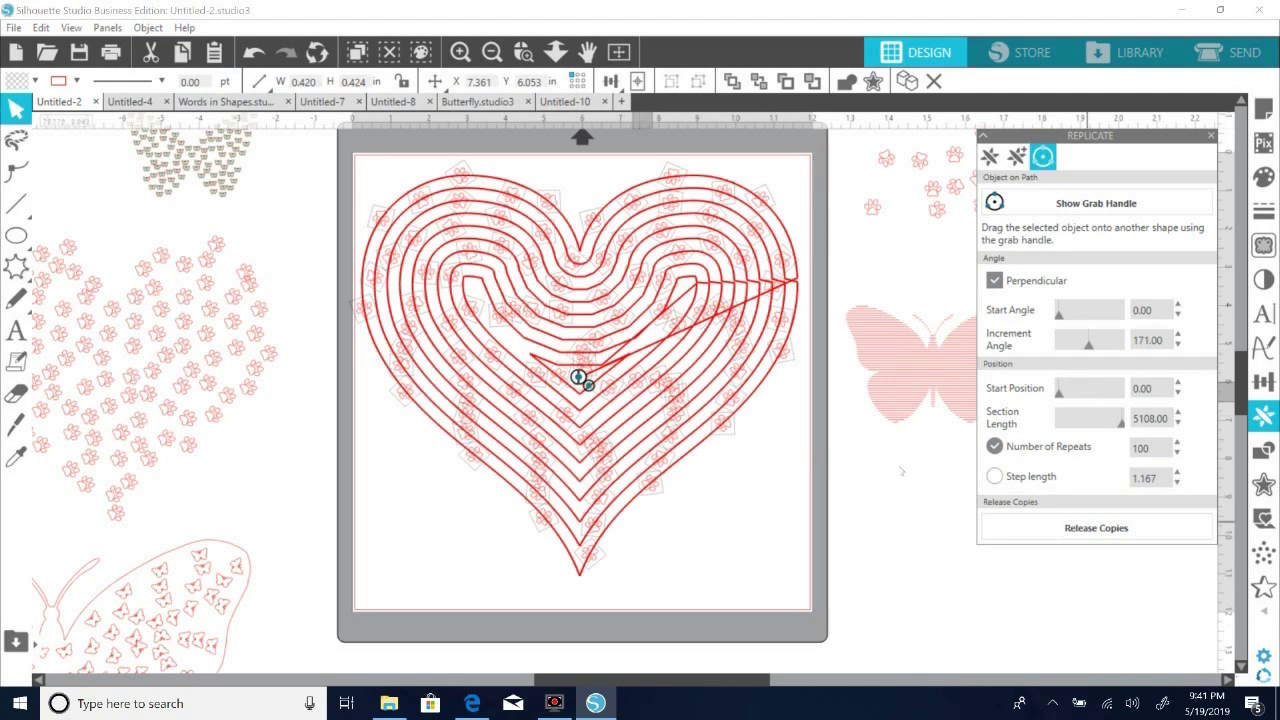
{"action": "left_click", "coordinate": [1100, 528]}
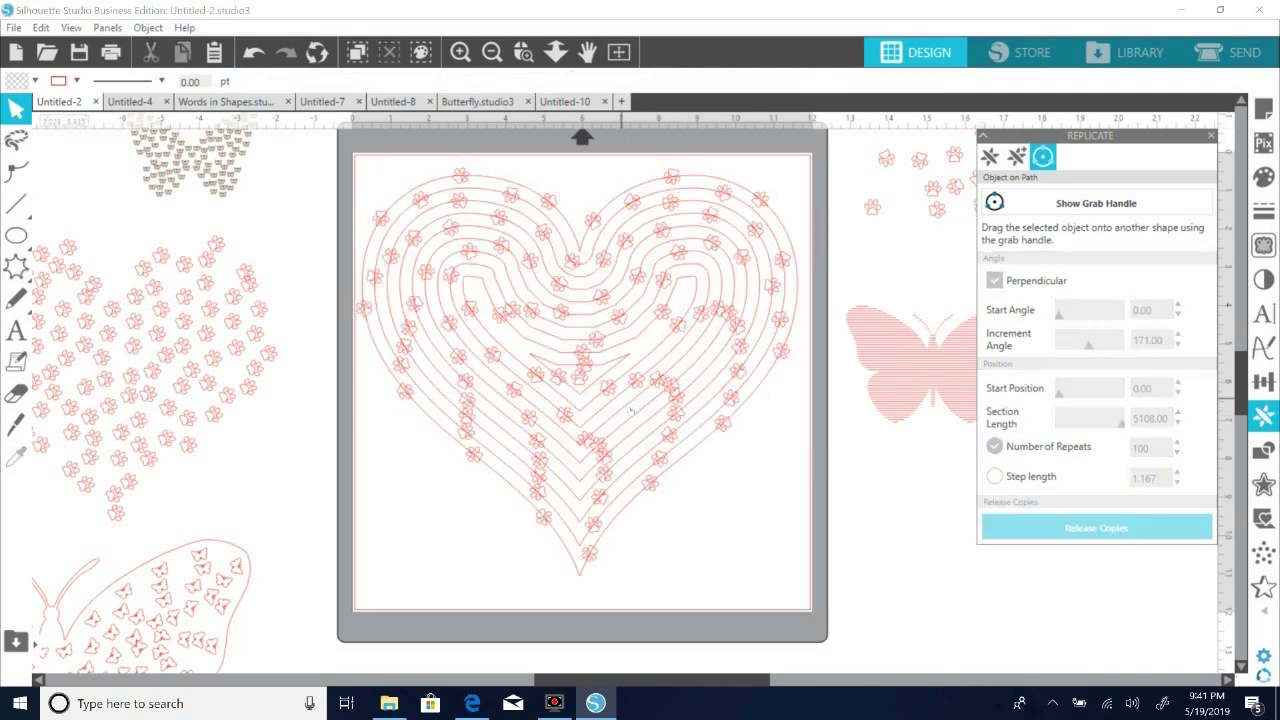
Spread out overlapping paw prints around the heart's center and bring the ones on its left edge inside the outline.
{"action": "left_click", "coordinate": [690, 315]}
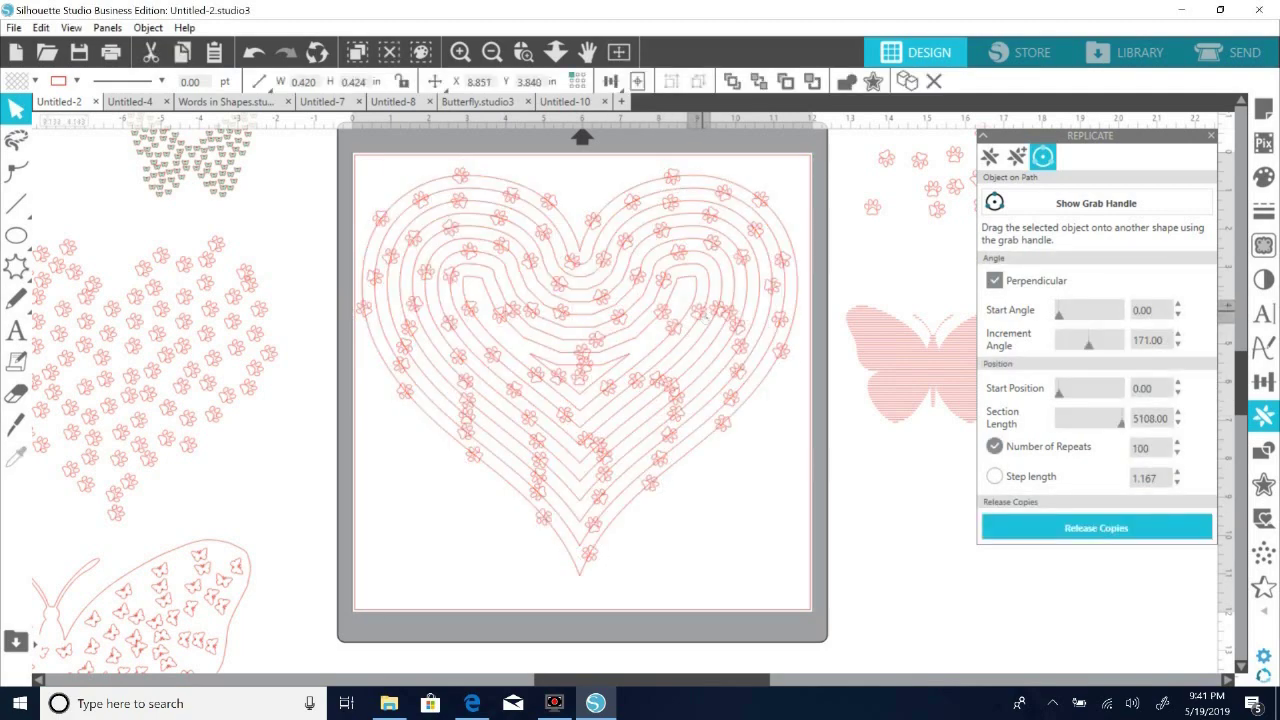
{"action": "left_click_drag", "start_coordinate": [650, 384], "coordinate": [621, 408]}
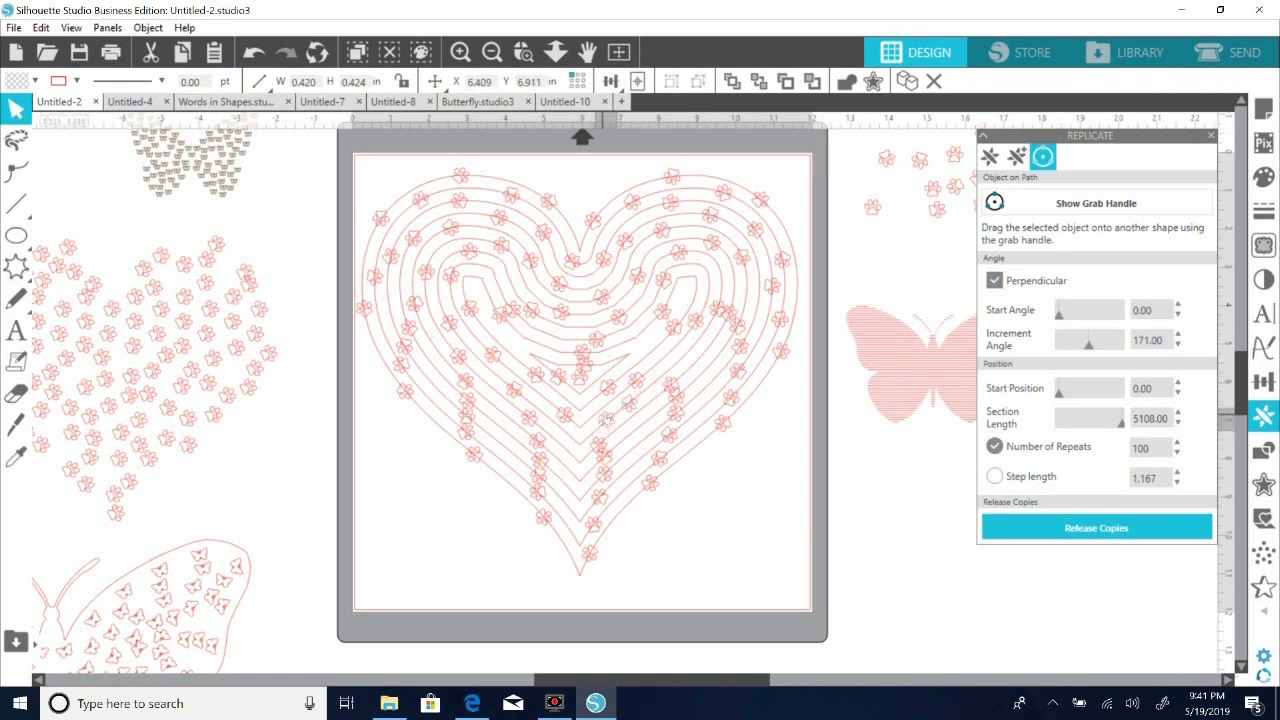
{"action": "left_click", "coordinate": [591, 439]}
{"action": "left_click_drag", "start_coordinate": [583, 451], "coordinate": [494, 456]}
{"action": "left_click_drag", "start_coordinate": [363, 309], "coordinate": [380, 315]}
{"action": "left_click_drag", "start_coordinate": [383, 215], "coordinate": [398, 216]}
{"action": "left_click", "coordinate": [253, 53]}
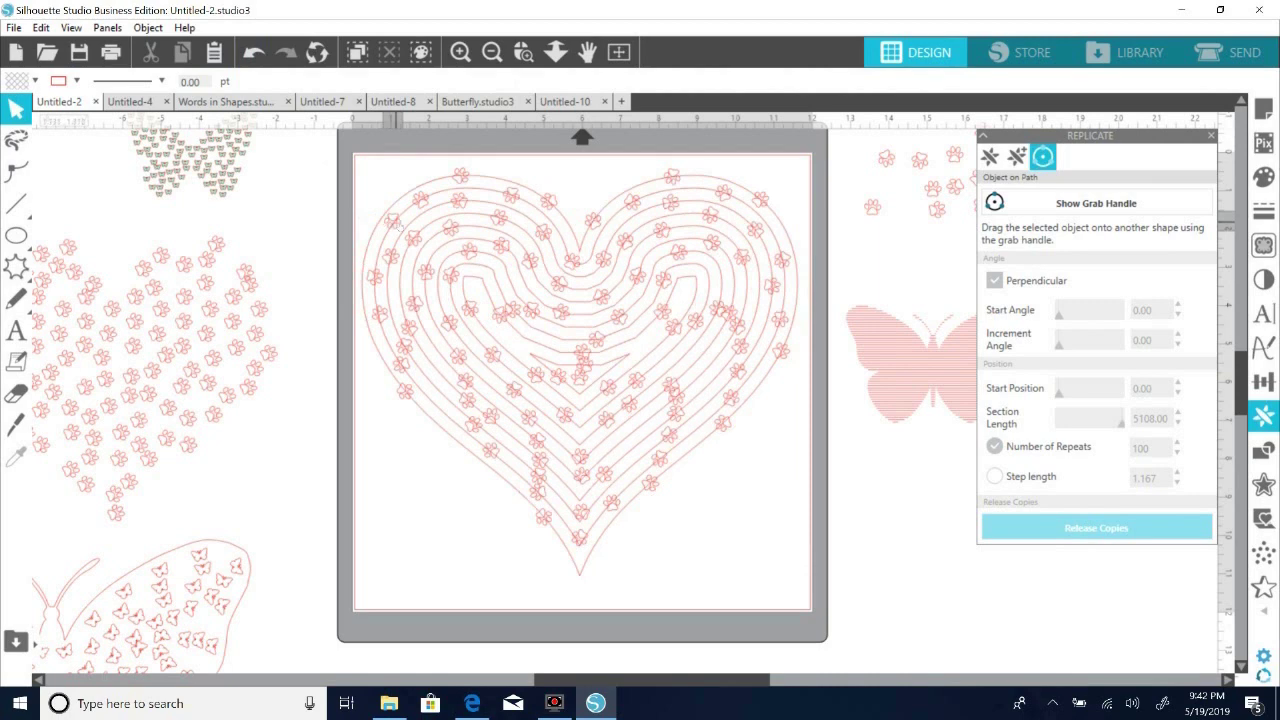
Move crowded paw prints in the heart's upper-left lobe and middle apart so they sit more evenly.
{"action": "left_click", "coordinate": [474, 186]}
{"action": "left_click_drag", "start_coordinate": [473, 182], "coordinate": [489, 193]}
{"action": "left_click", "coordinate": [519, 310]}
{"action": "left_click_drag", "start_coordinate": [495, 316], "coordinate": [520, 300]}
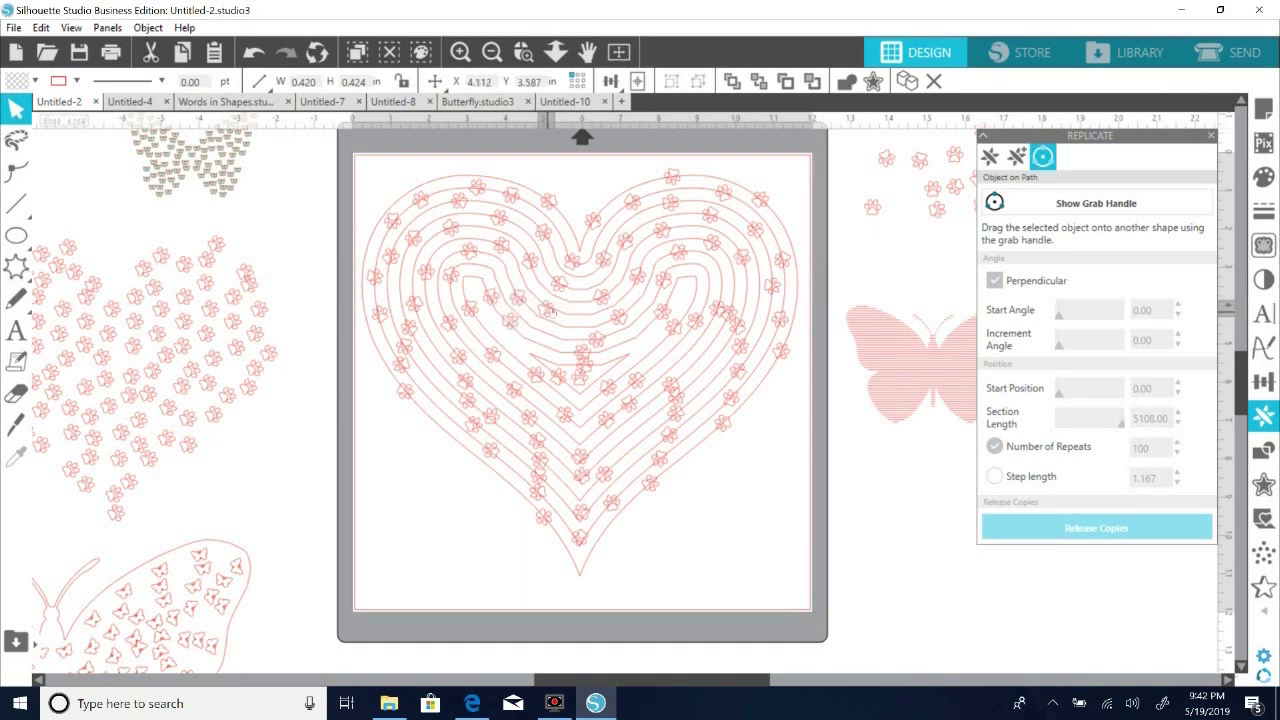
{"action": "left_click", "coordinate": [638, 346]}
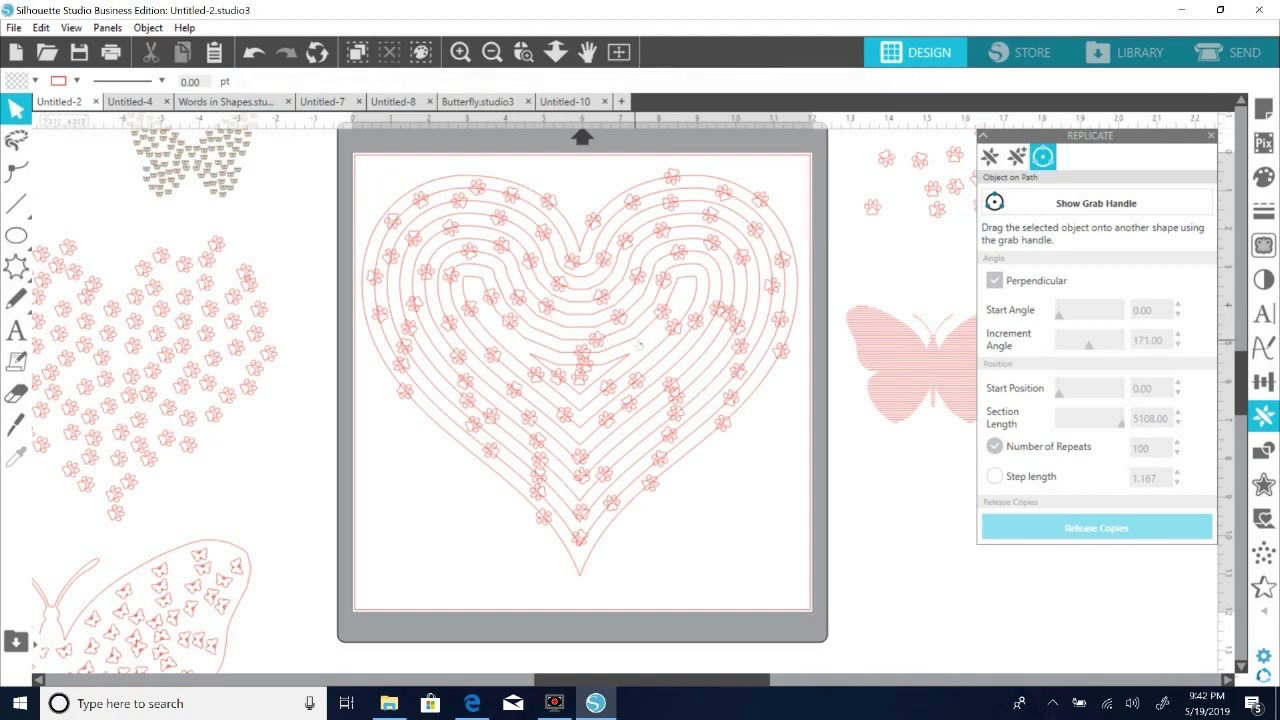
{"action": "left_click", "coordinate": [692, 374]}
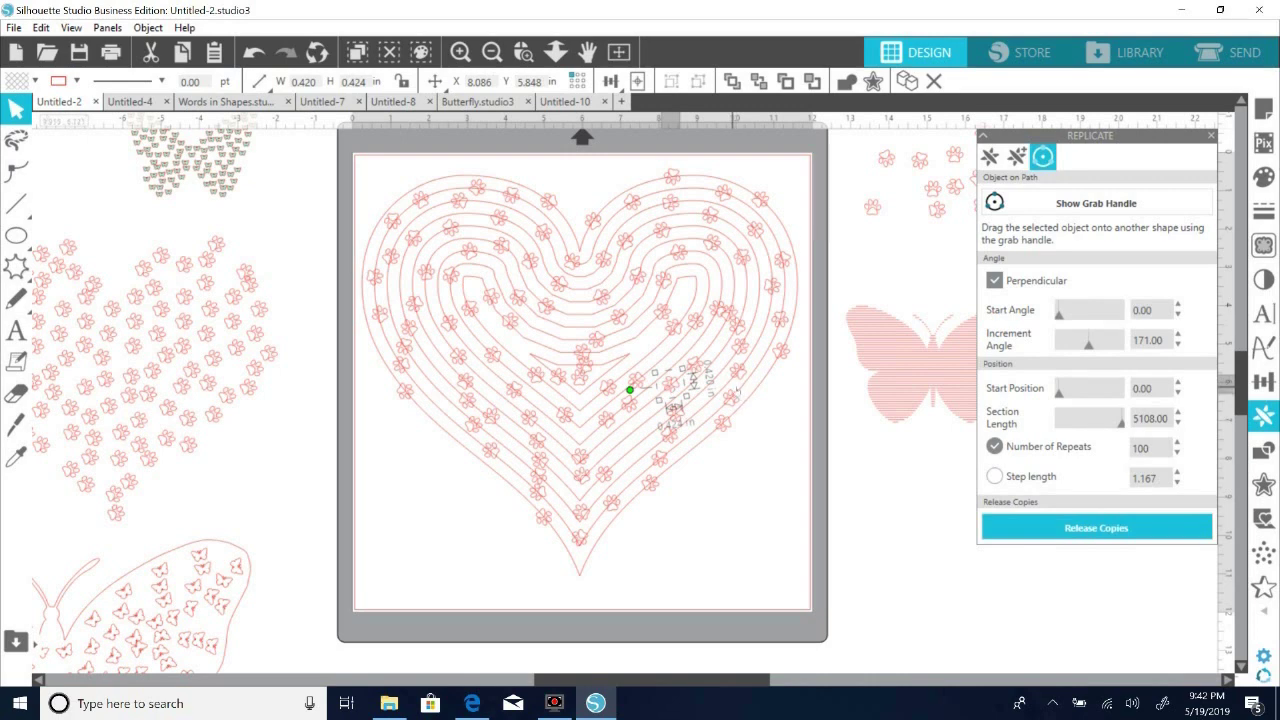
Delete the paw-print-filled heart from the mat and draw a new heart about 7.737 × 7.118 in.
{"action": "left_click_drag", "start_coordinate": [376, 170], "coordinate": [806, 575]}
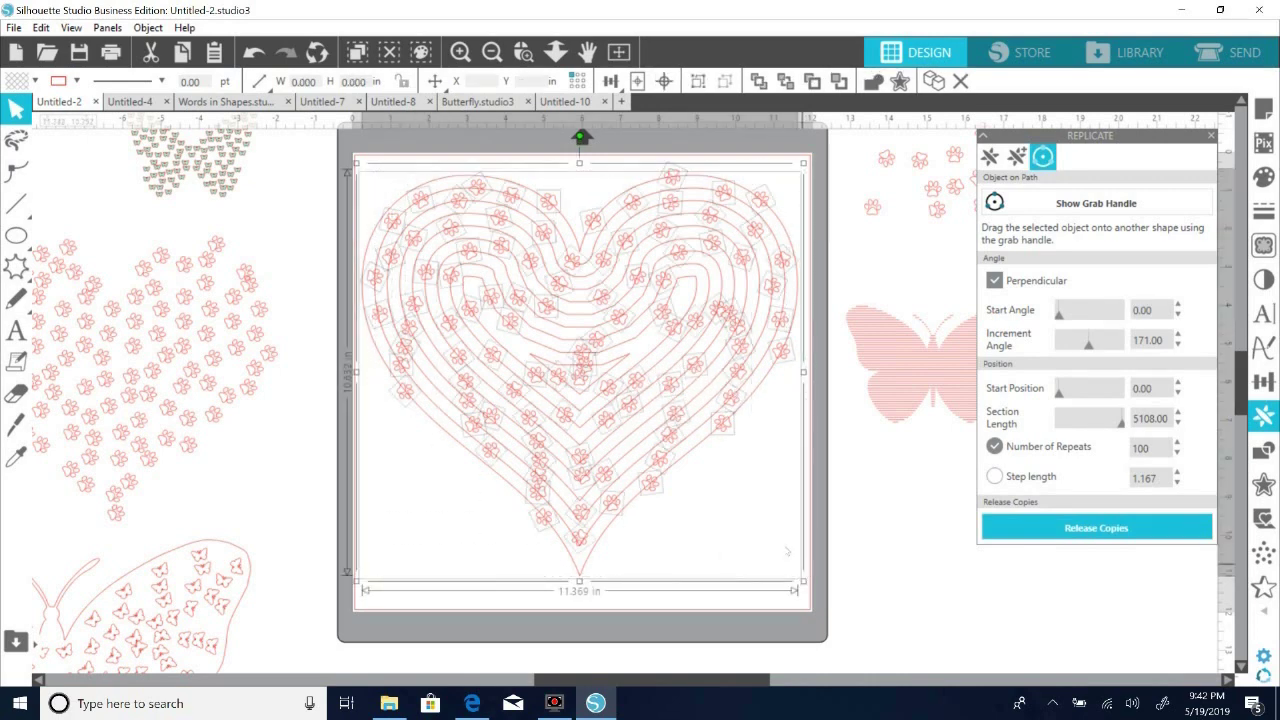
{"action": "key", "text": "Delete"}
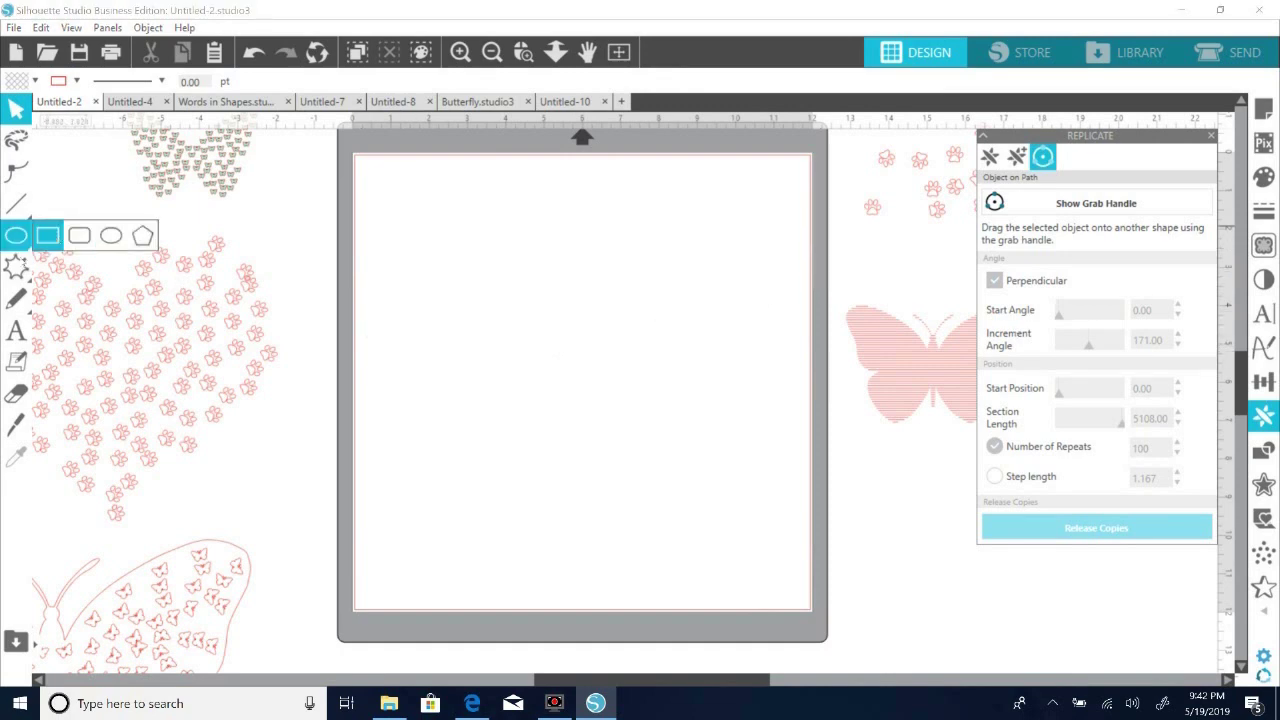
{"action": "mouse_move", "coordinate": [17, 266]}
{"action": "left_click", "coordinate": [205, 425]}
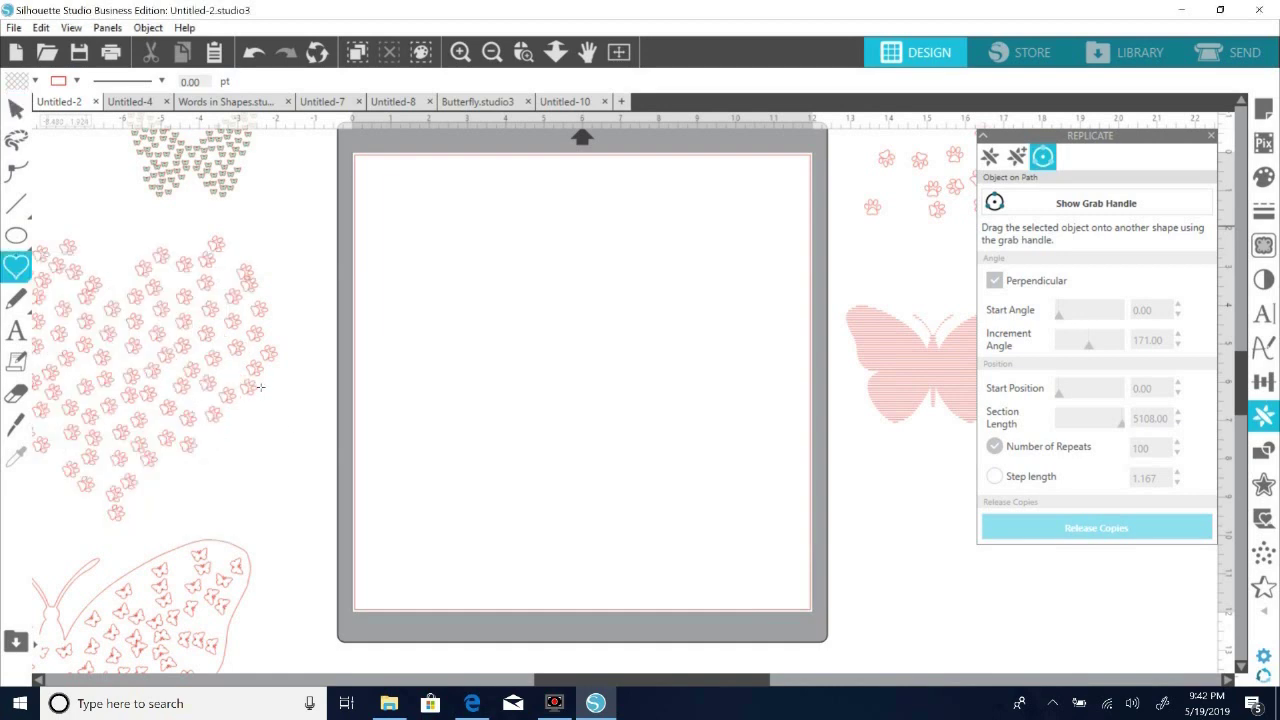
{"action": "left_click_drag", "start_coordinate": [569, 490], "coordinate": [571, 278]}
{"action": "left_click", "coordinate": [15, 109]}
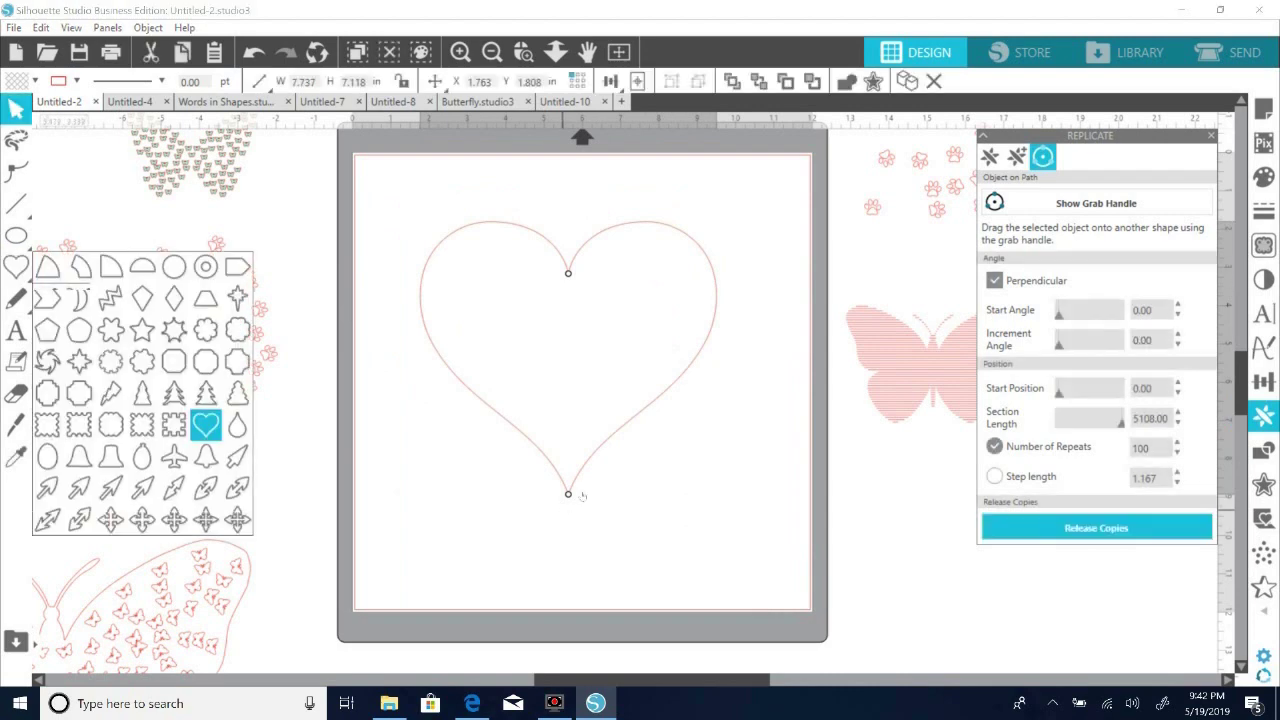
{"action": "left_click", "coordinate": [569, 496]}
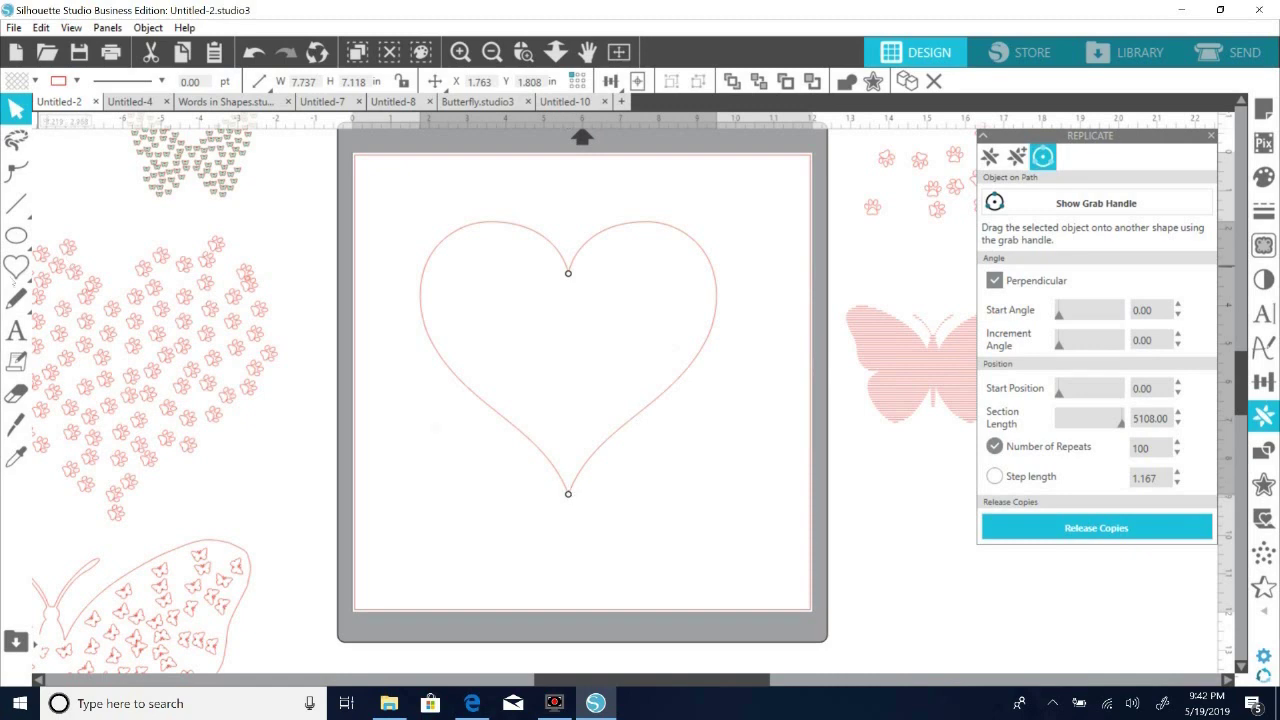
Convert the new heart to a path and shrink it to about 2.140 × 1.969 in.
{"action": "mouse_move", "coordinate": [16, 266]}
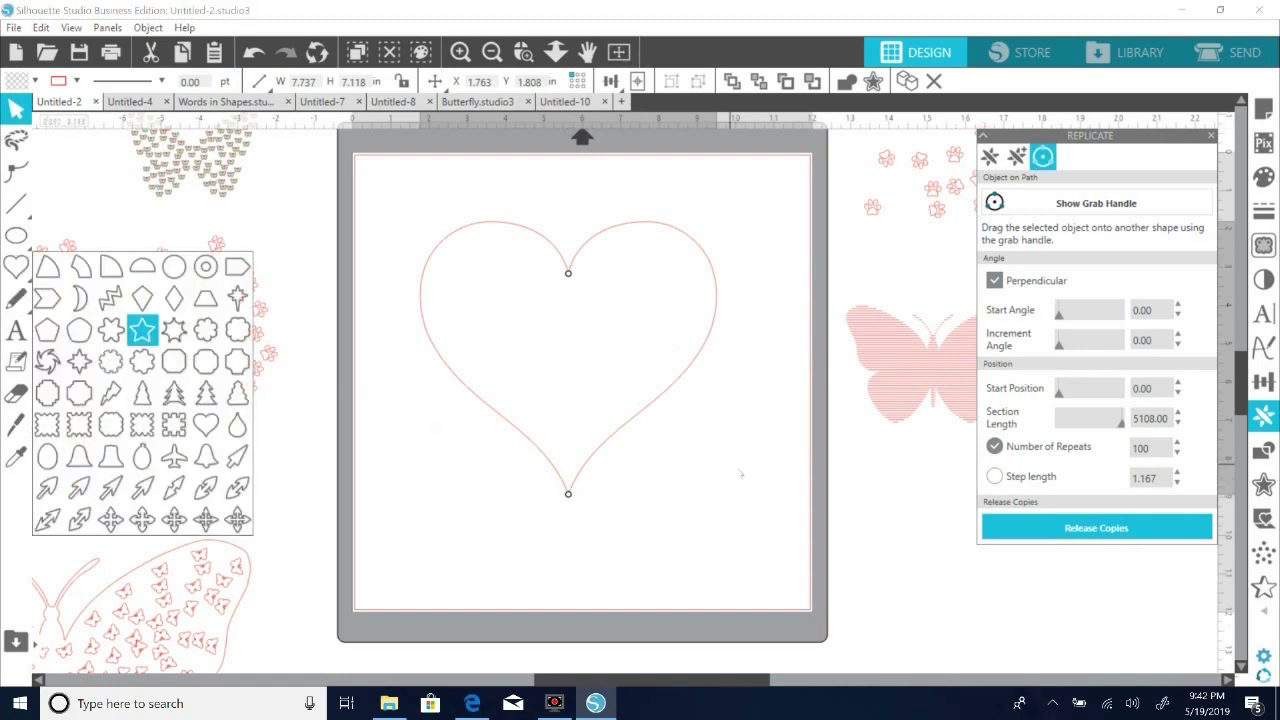
{"action": "right_click", "coordinate": [605, 446]}
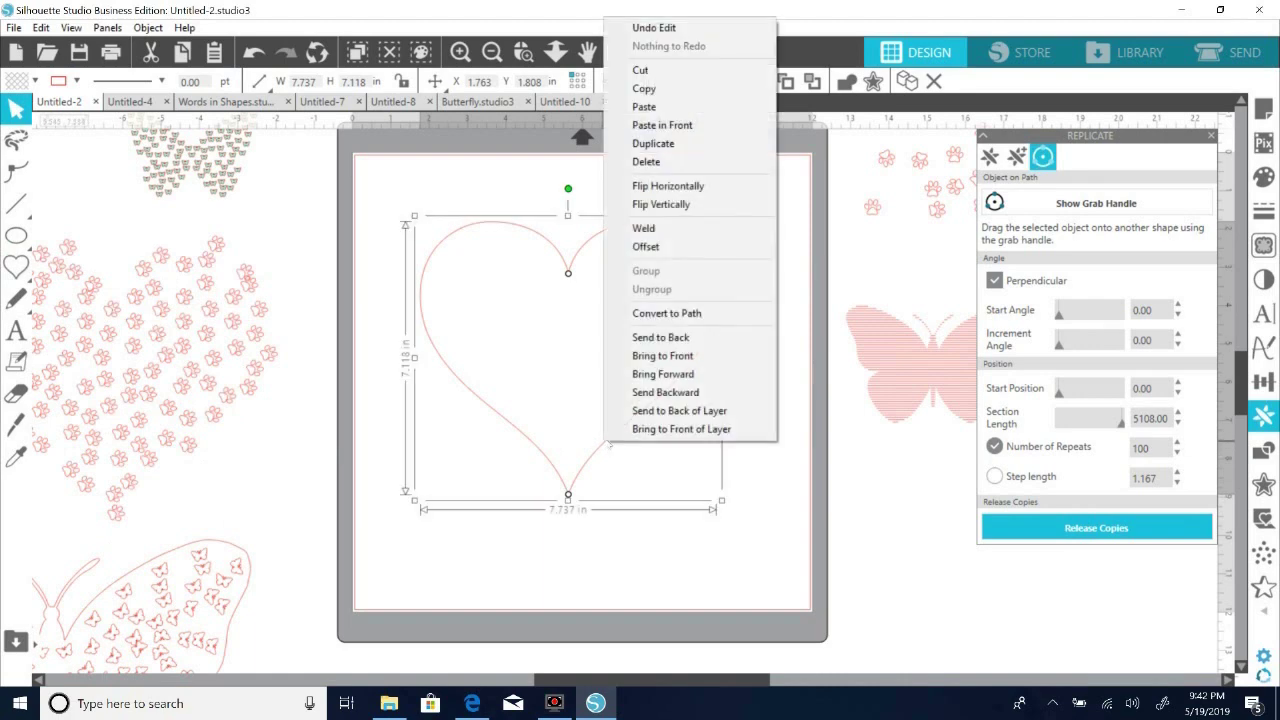
{"action": "left_click", "coordinate": [650, 314]}
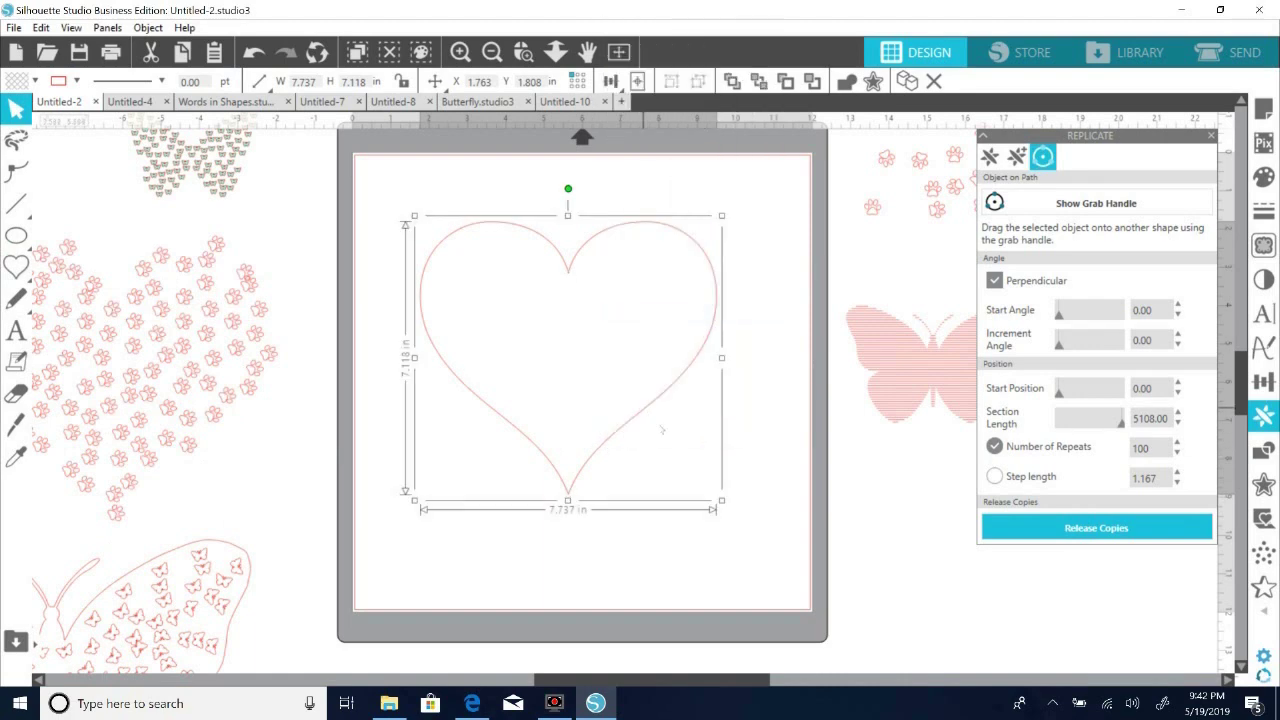
{"action": "left_click_drag", "start_coordinate": [724, 506], "coordinate": [468, 233]}
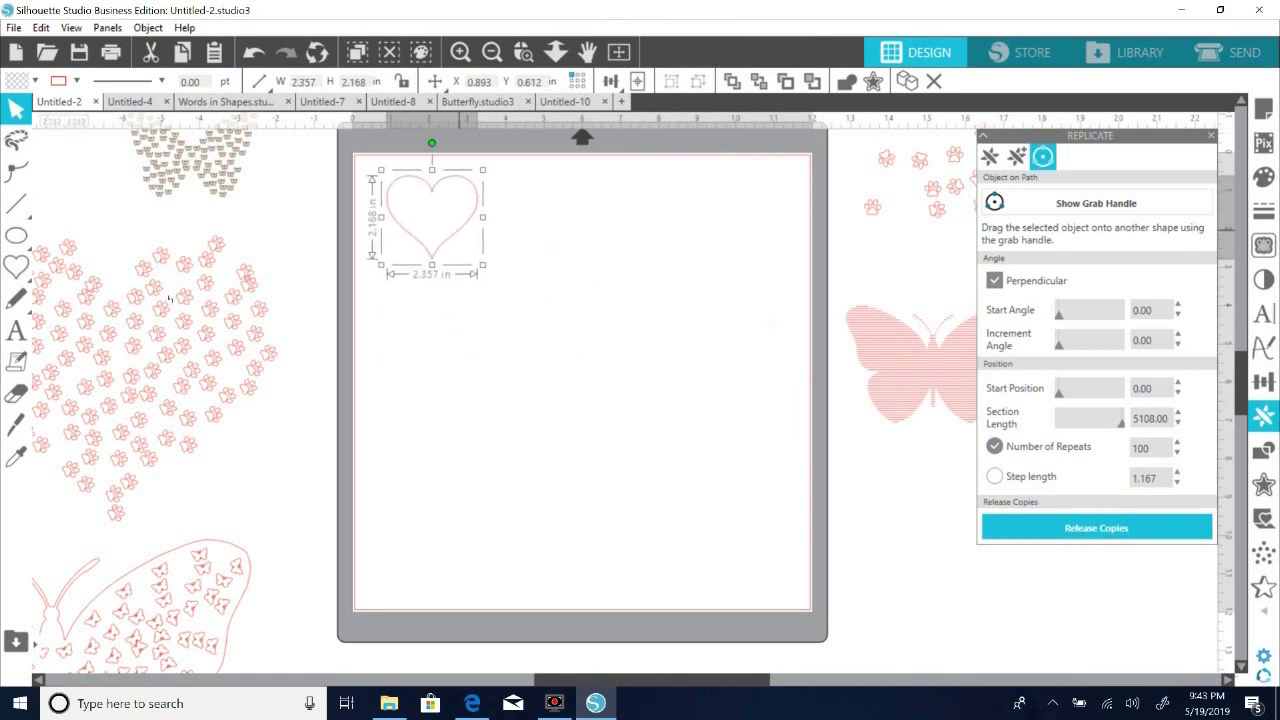
{"action": "mouse_move", "coordinate": [15, 267]}
{"action": "left_click", "coordinate": [205, 298]}
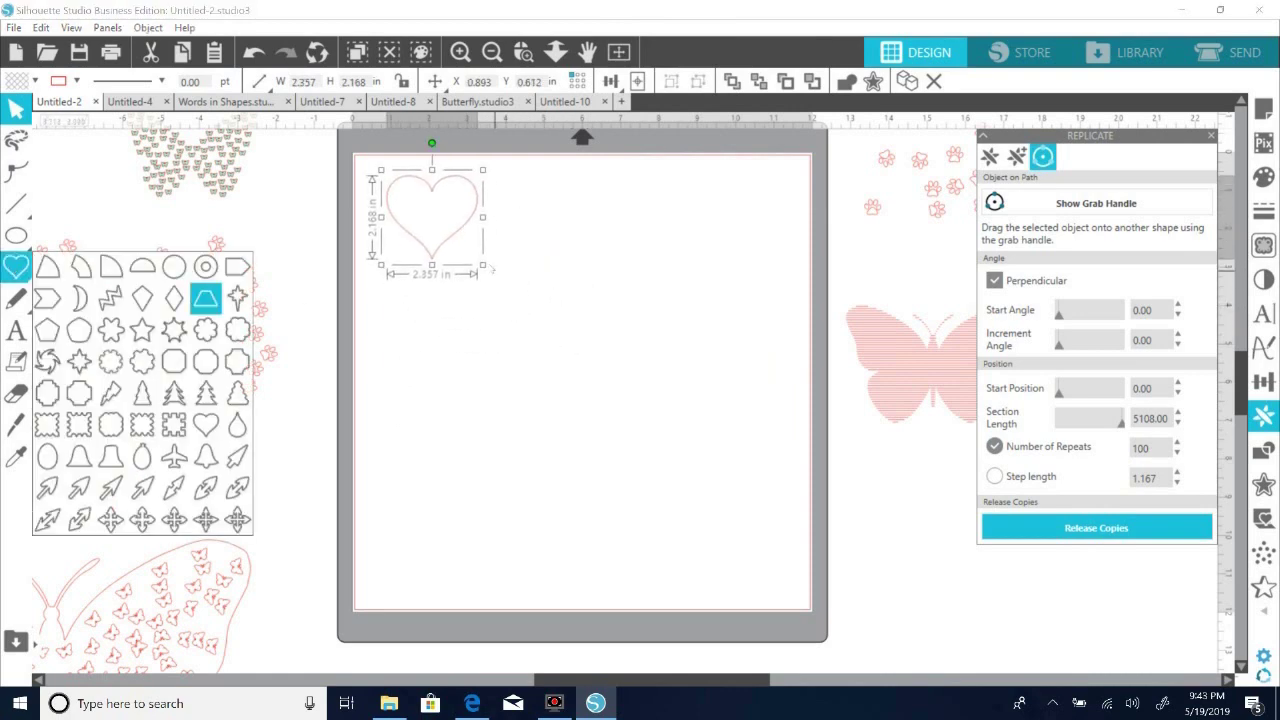
{"action": "mouse_move", "coordinate": [486, 267]}
{"action": "left_mouse_down"}
{"action": "mouse_move", "coordinate": [470, 243]}
{"action": "mouse_move", "coordinate": [474, 257]}
{"action": "left_mouse_up"}
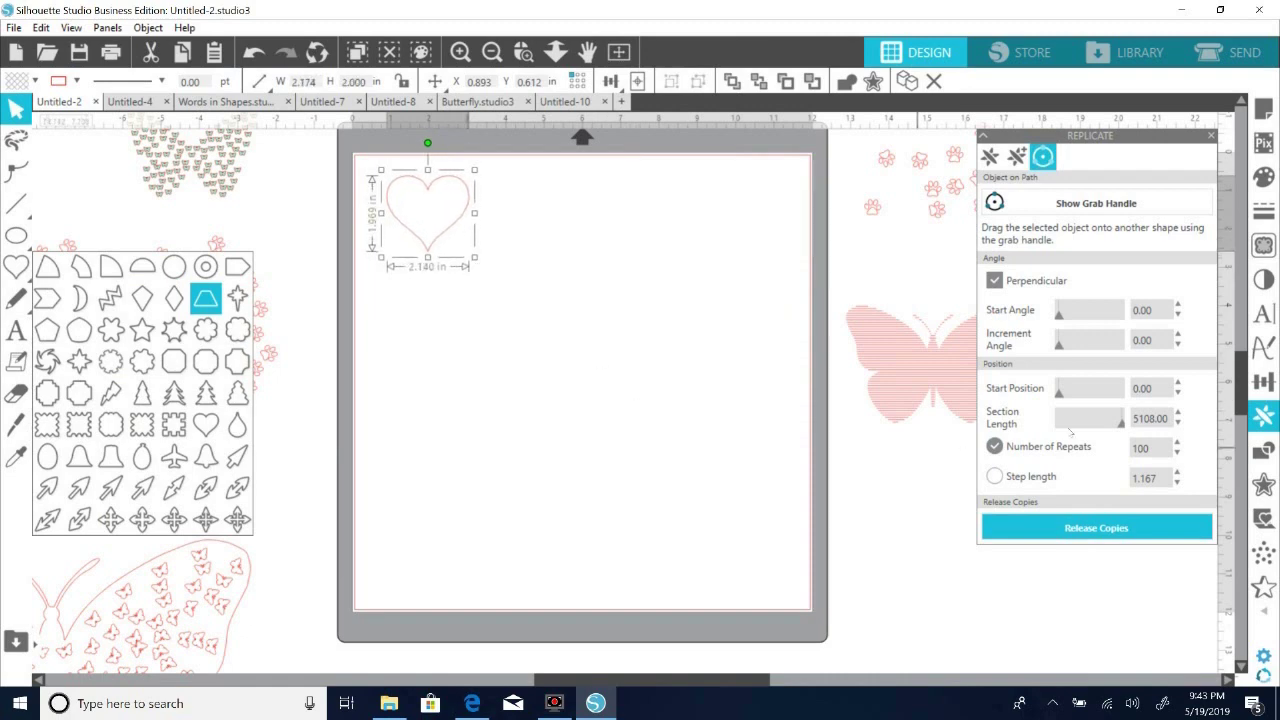
Fill the small heart with concentric line effects and enlarge it to about 8.638 × 7.947 in at about X 1.785, Y 1.395.
{"action": "mouse_move", "coordinate": [1263, 610]}
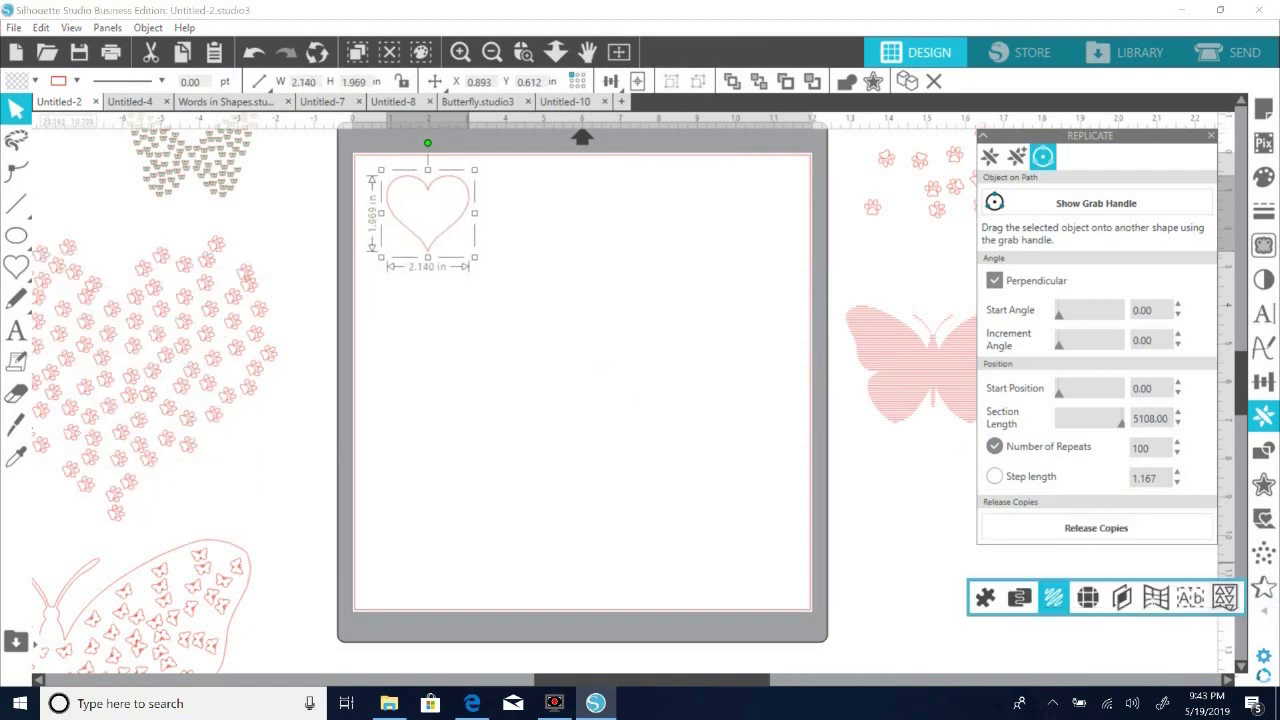
{"action": "left_click", "coordinate": [1053, 597]}
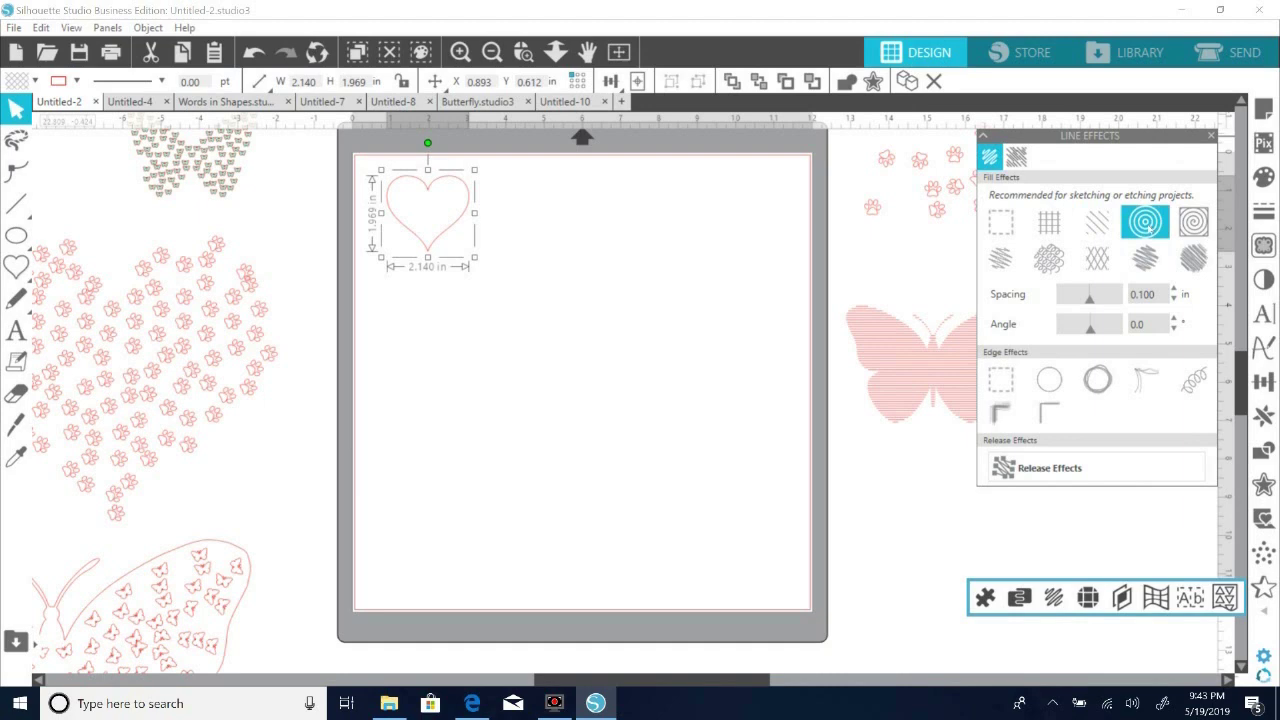
{"action": "left_click", "coordinate": [1146, 226]}
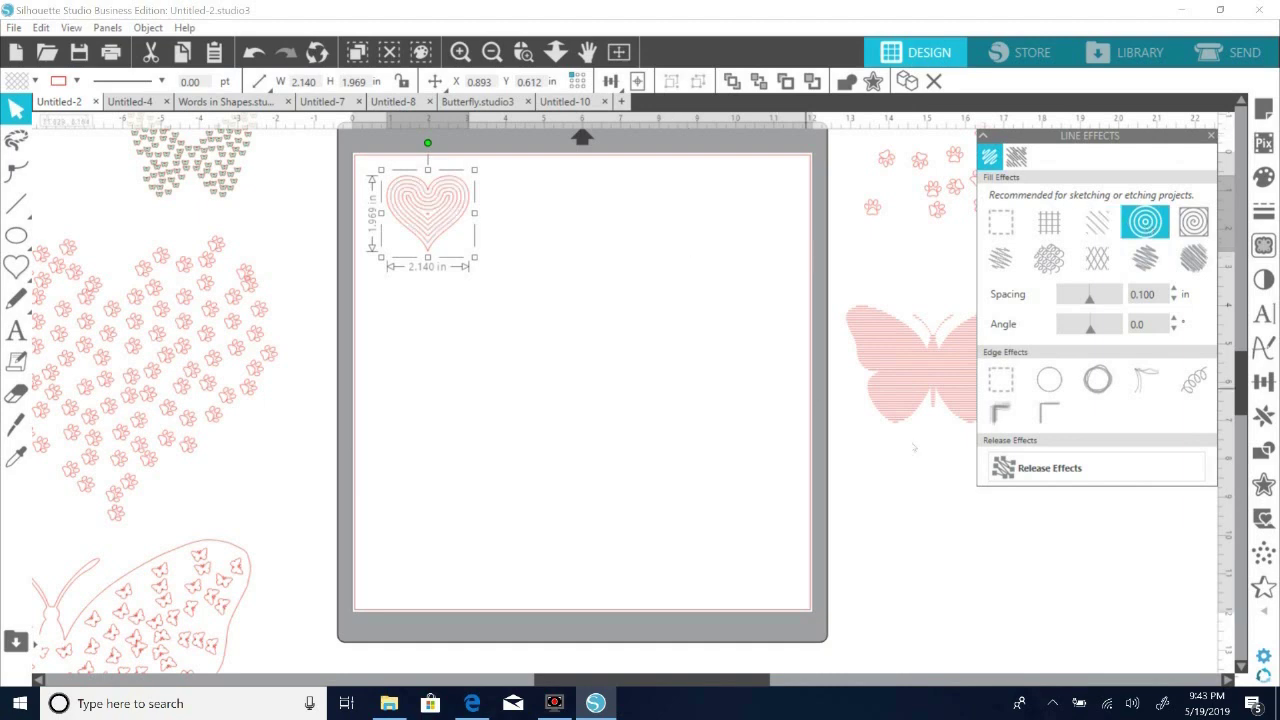
{"action": "left_click_drag", "start_coordinate": [476, 262], "coordinate": [723, 487]}
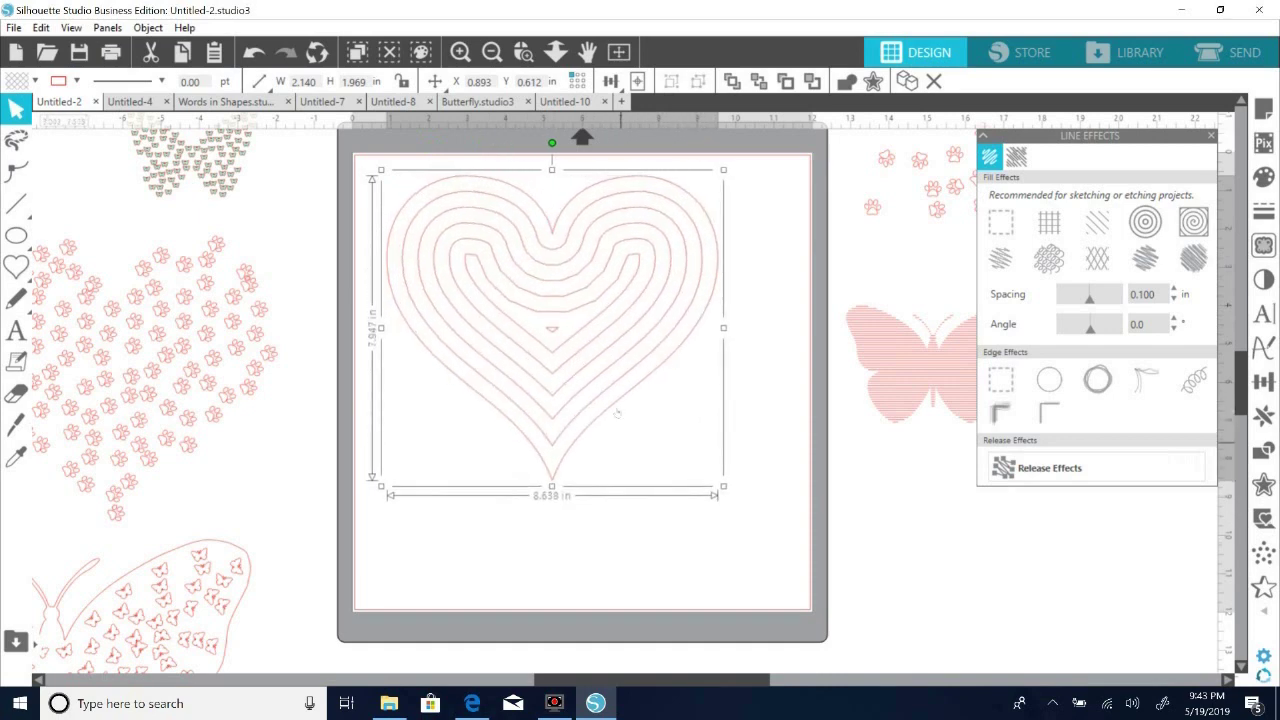
{"action": "left_click_drag", "start_coordinate": [620, 399], "coordinate": [650, 415]}
Release the heart's compound path and remove the small triangle at its center.
{"action": "right_click", "coordinate": [650, 415]}
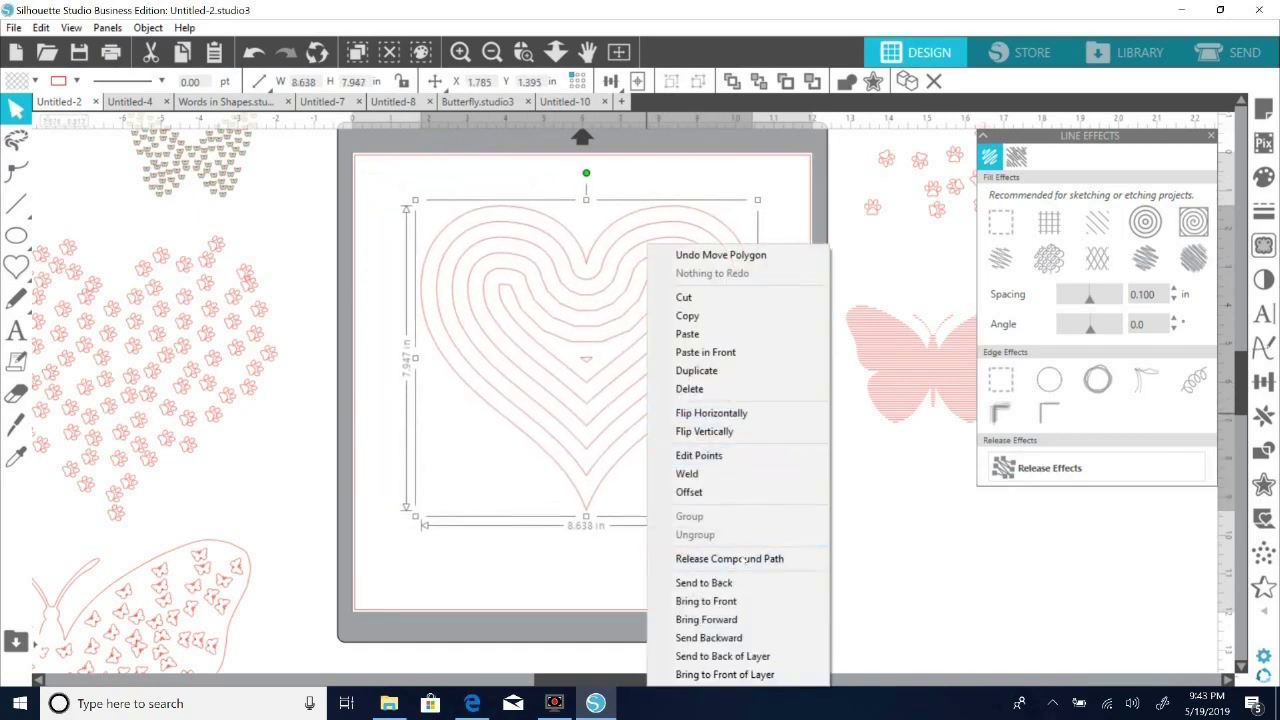
{"action": "left_click", "coordinate": [729, 558]}
{"action": "left_click", "coordinate": [918, 533]}
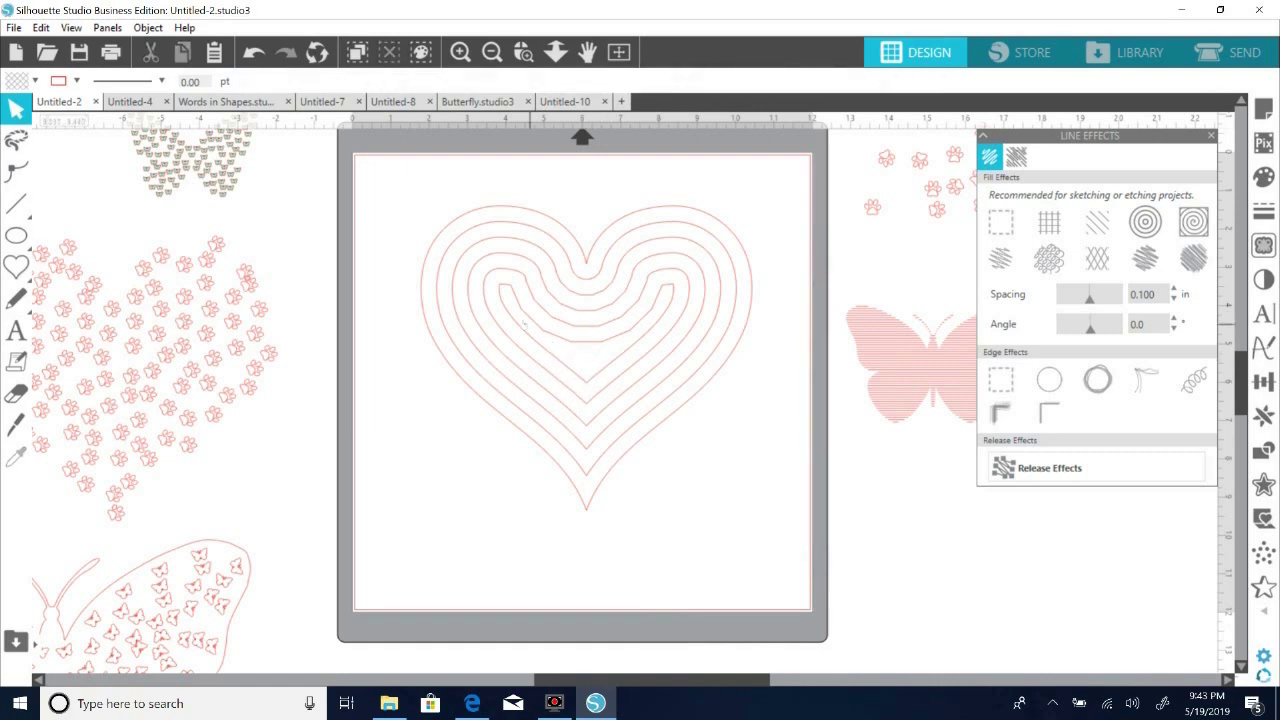
Place a loose paw print on the second heart line from the outside and tighten the spacing to 31 repeats around it.
{"action": "left_click", "coordinate": [850, 225]}
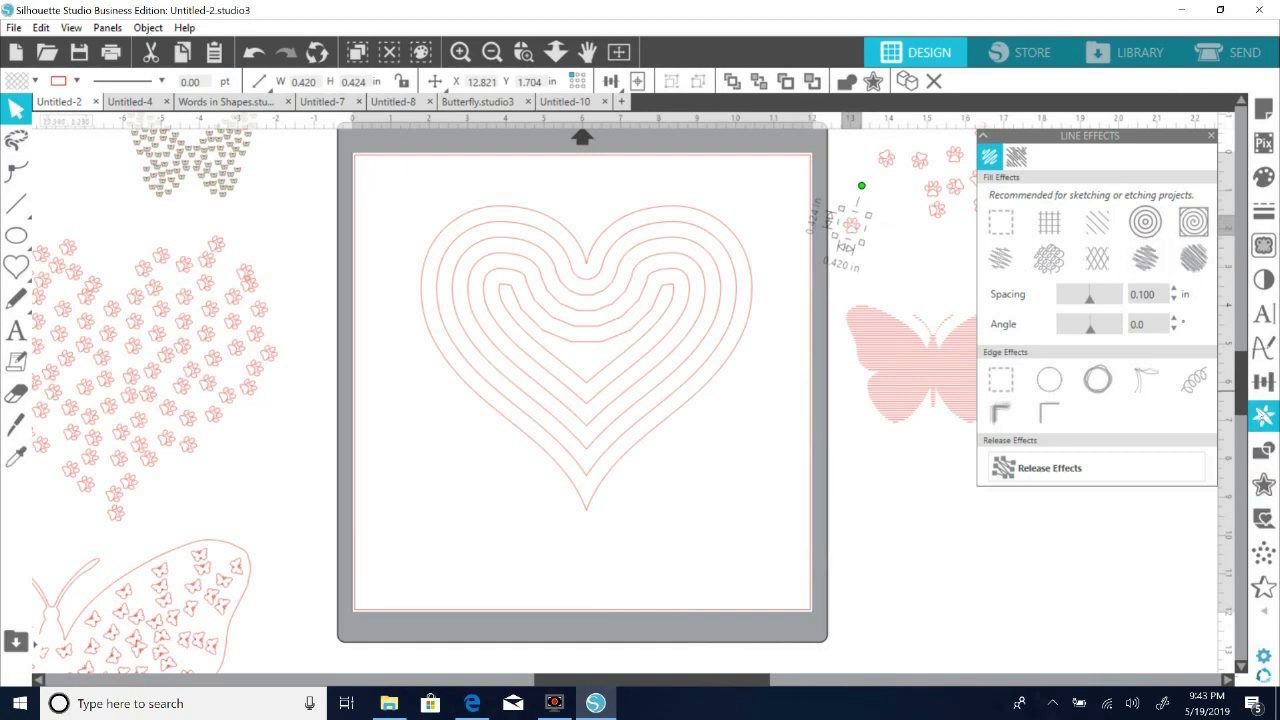
{"action": "left_click", "coordinate": [1263, 416]}
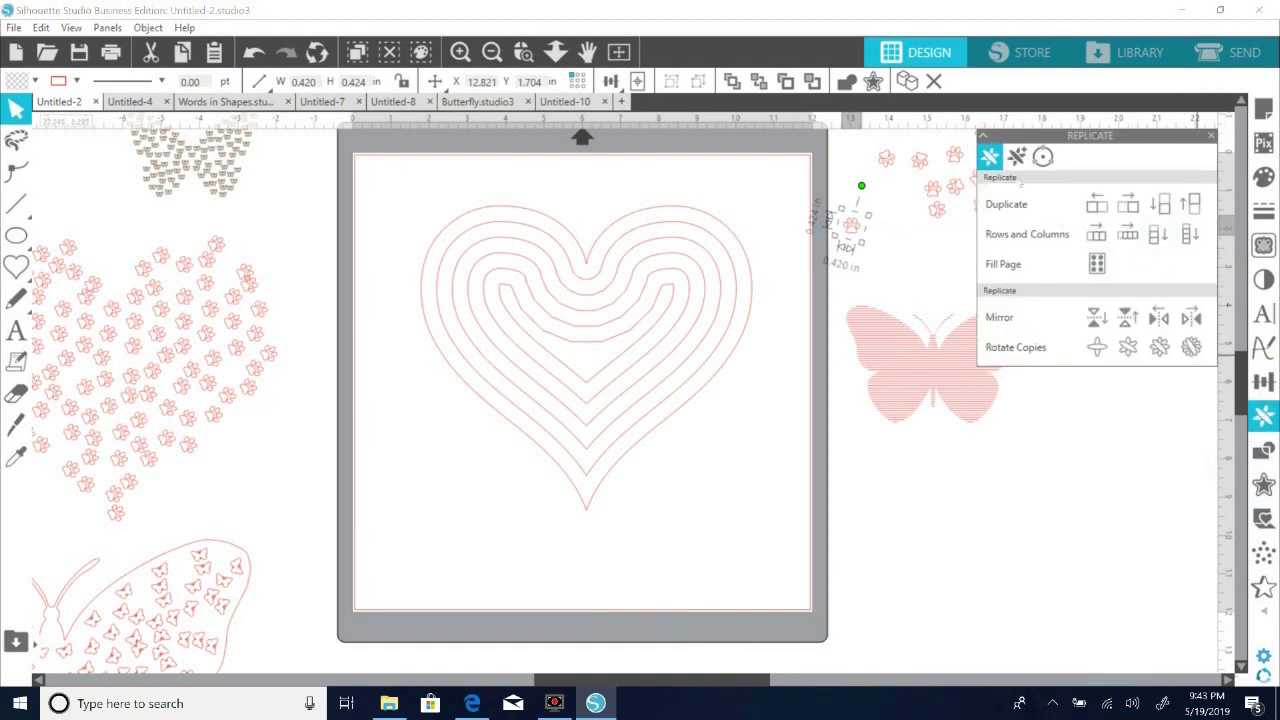
{"action": "left_click", "coordinate": [1043, 157]}
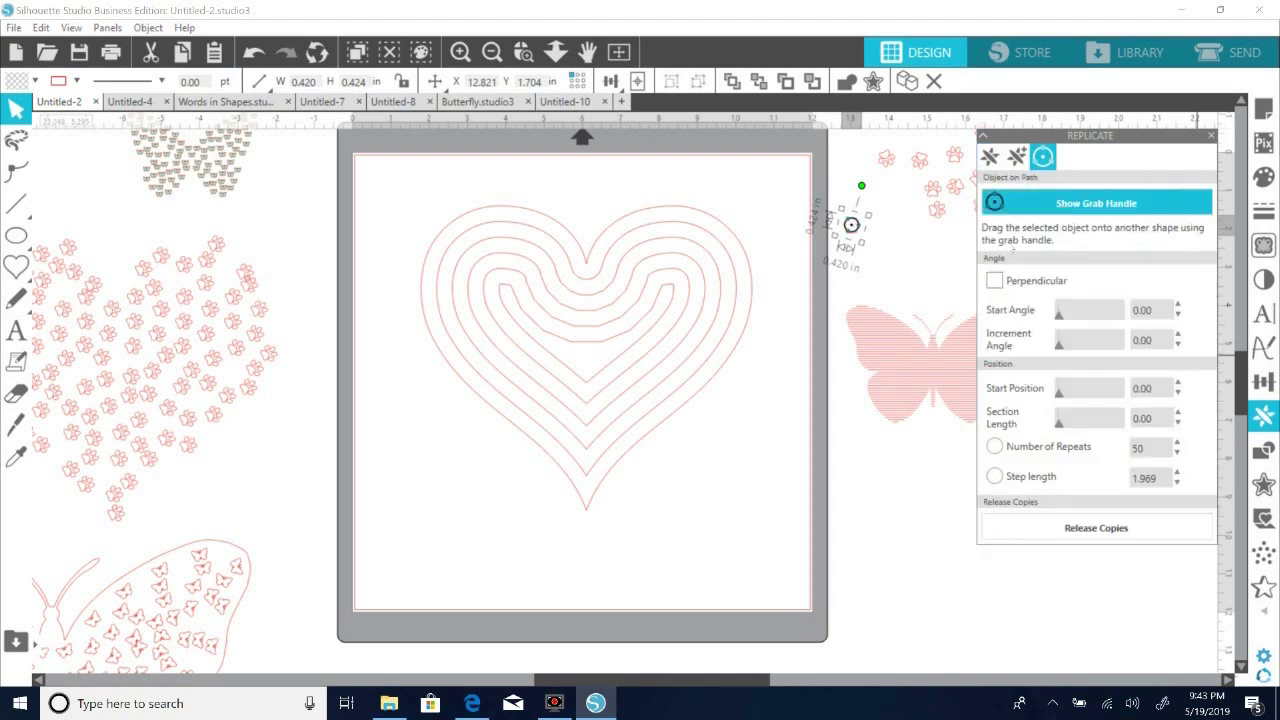
{"action": "left_click_drag", "start_coordinate": [851, 224], "coordinate": [729, 282]}
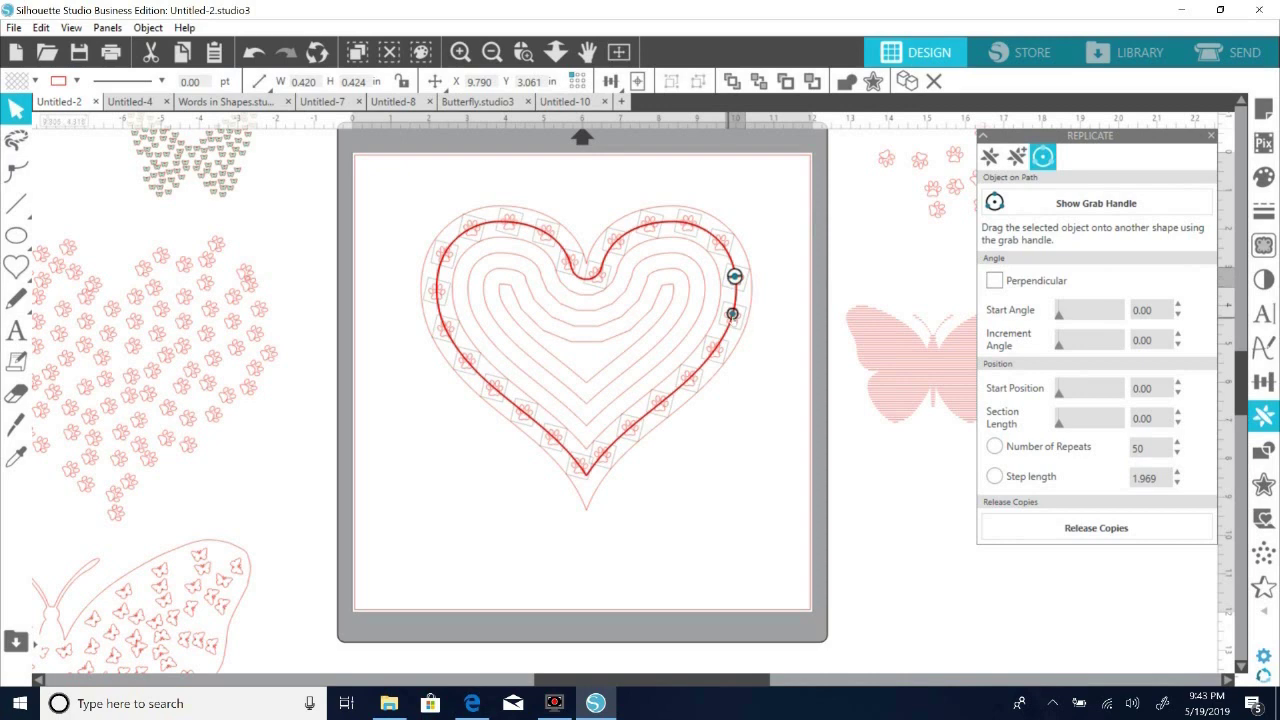
{"action": "left_click_drag", "start_coordinate": [733, 314], "coordinate": [734, 305]}
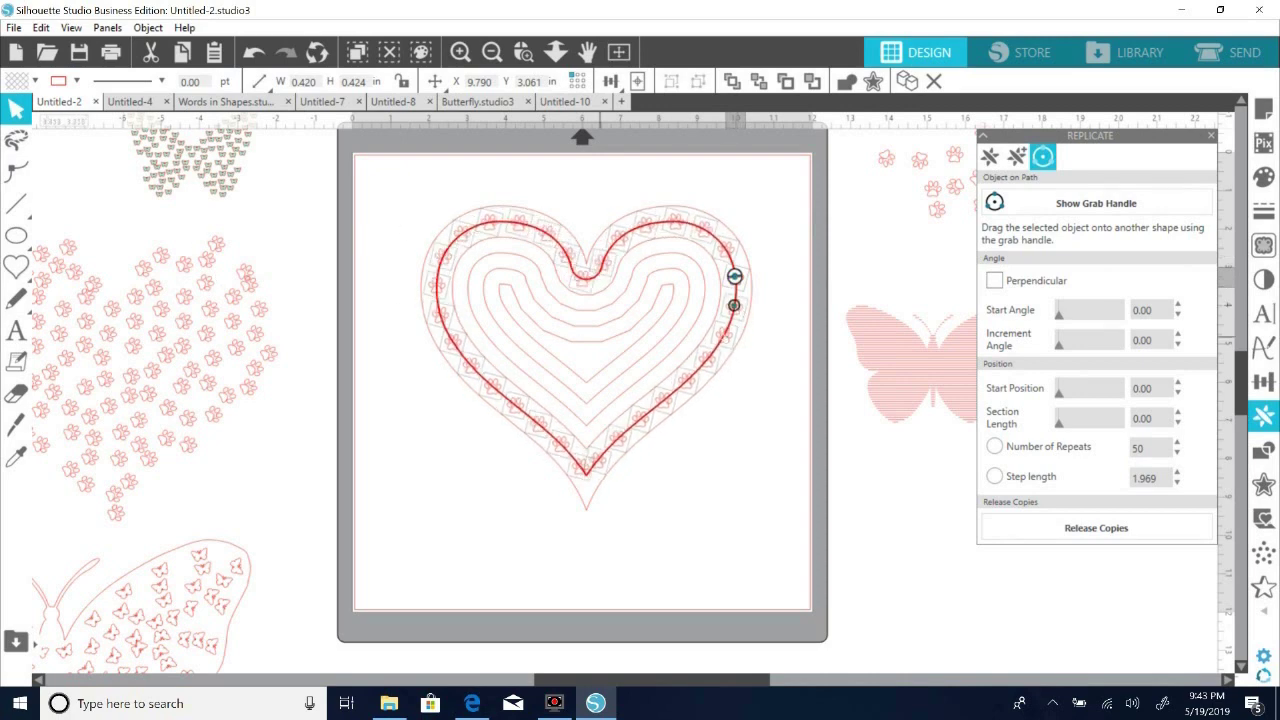
Make the paw print copies perpendicular to the path with an increment angle of 95, and release them.
{"action": "left_click", "coordinate": [995, 281]}
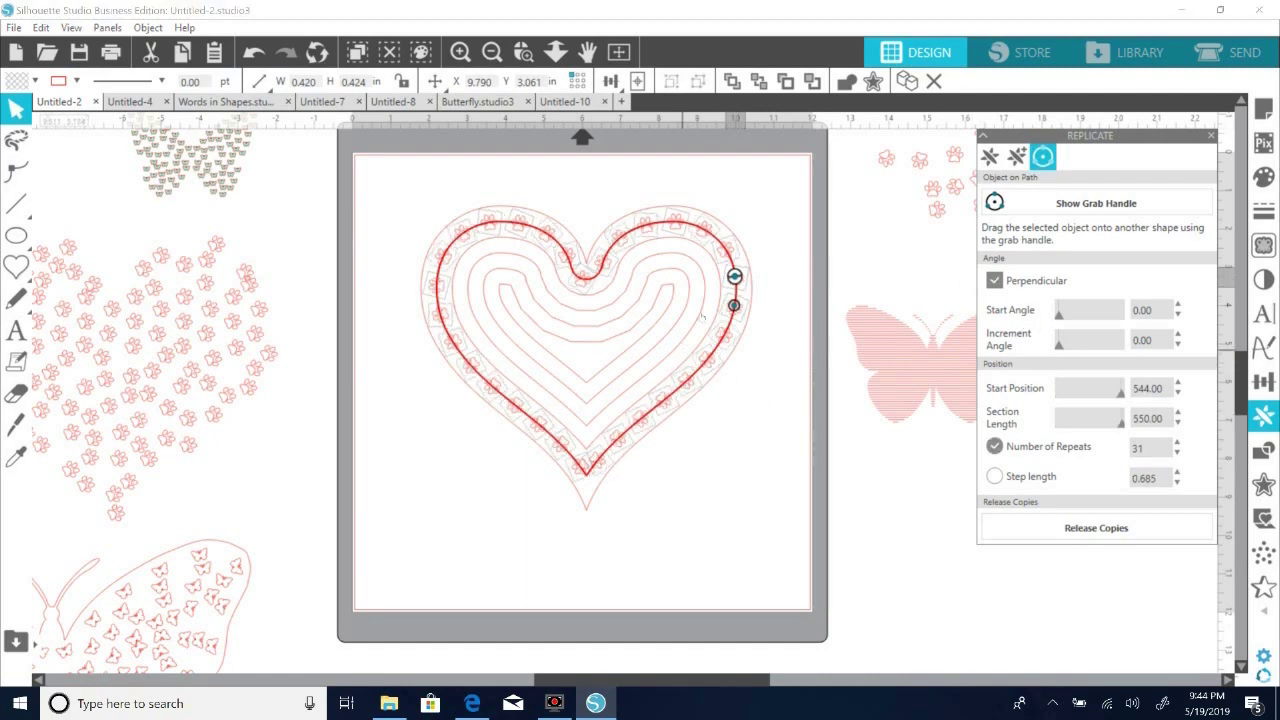
{"action": "left_click_drag", "start_coordinate": [1060, 344], "coordinate": [1076, 346]}
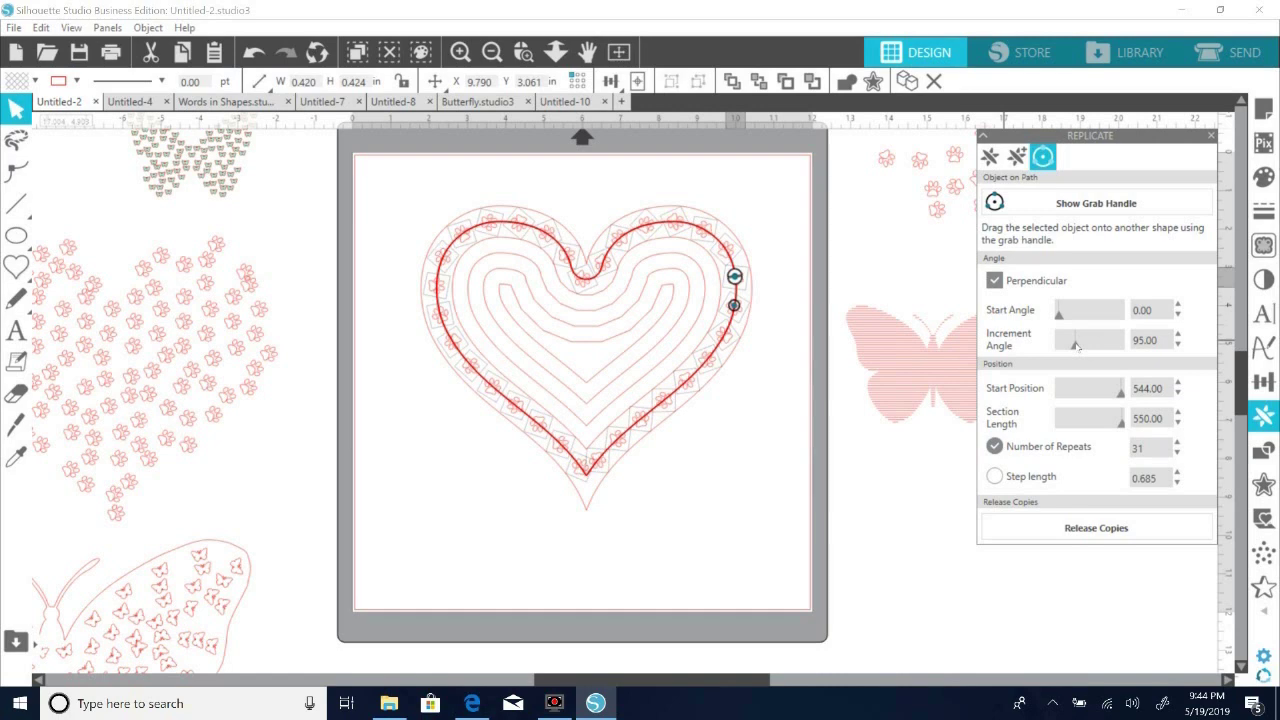
{"action": "left_click", "coordinate": [1080, 525]}
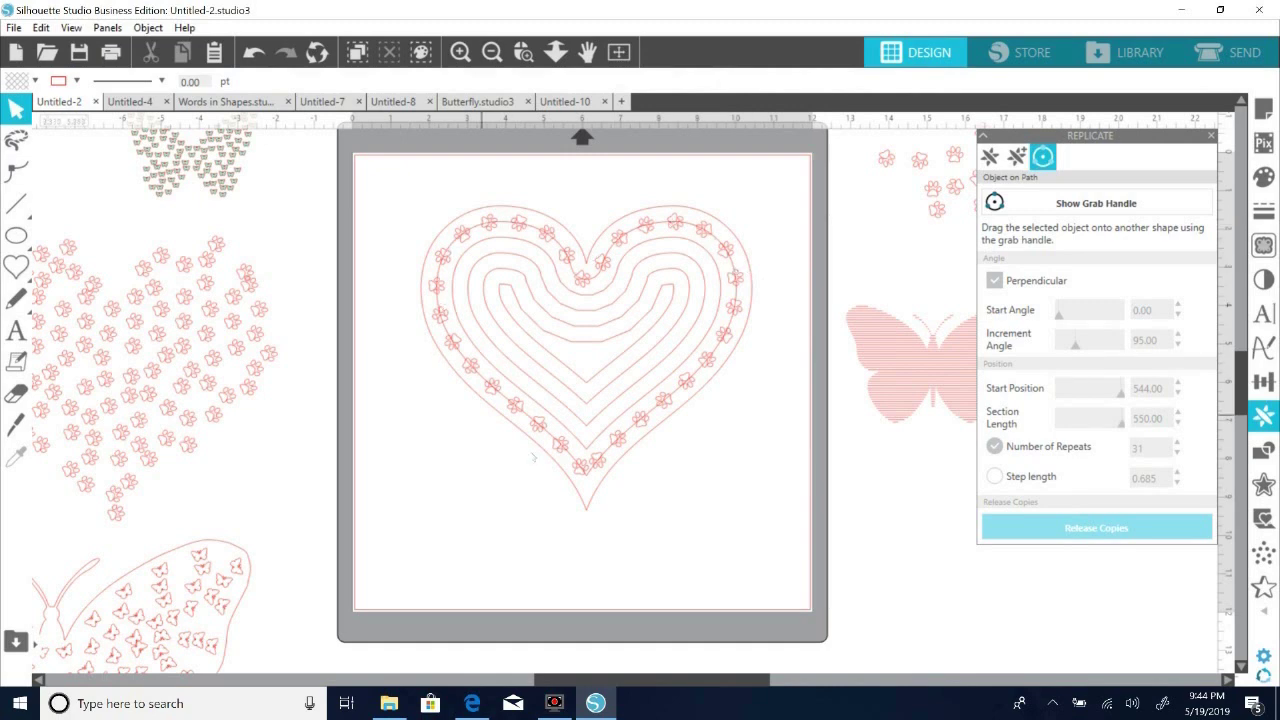
Move the second heart line out from under its paw prints and delete it.
{"action": "left_click", "coordinate": [735, 318]}
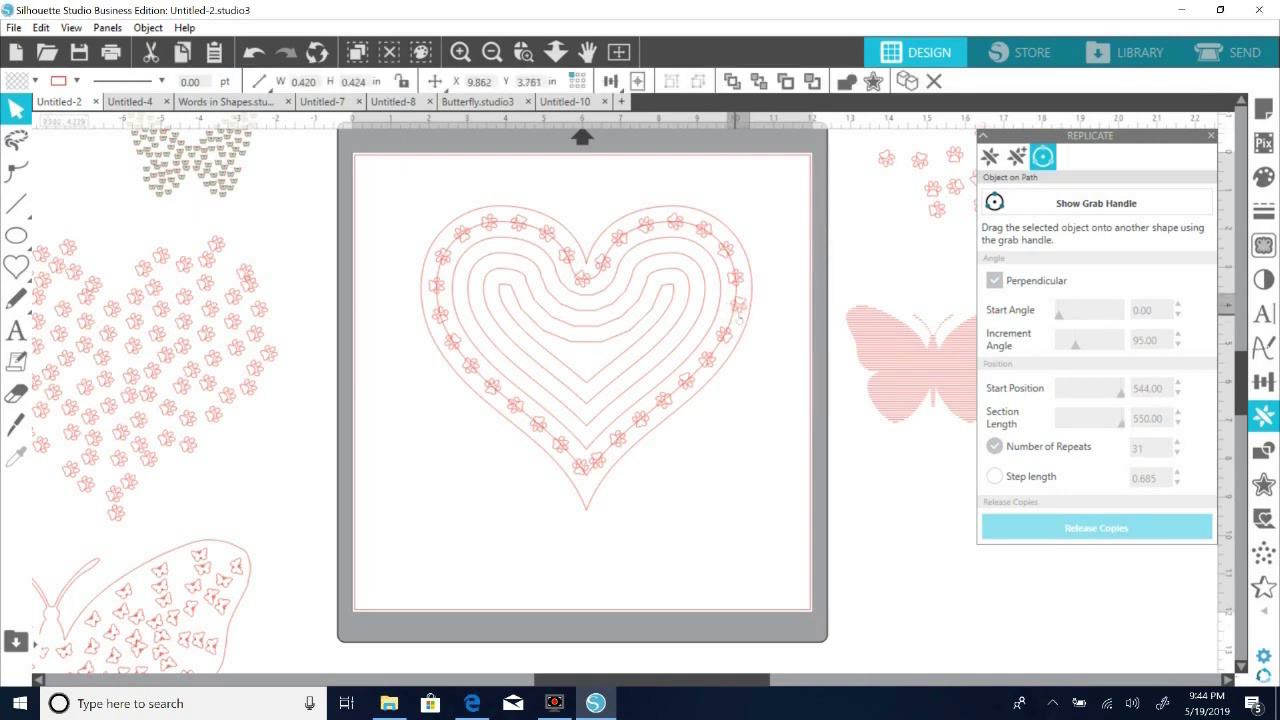
{"action": "left_click", "coordinate": [739, 320]}
{"action": "left_click_drag", "start_coordinate": [735, 321], "coordinate": [536, 500]}
{"action": "key", "text": "Delete"}
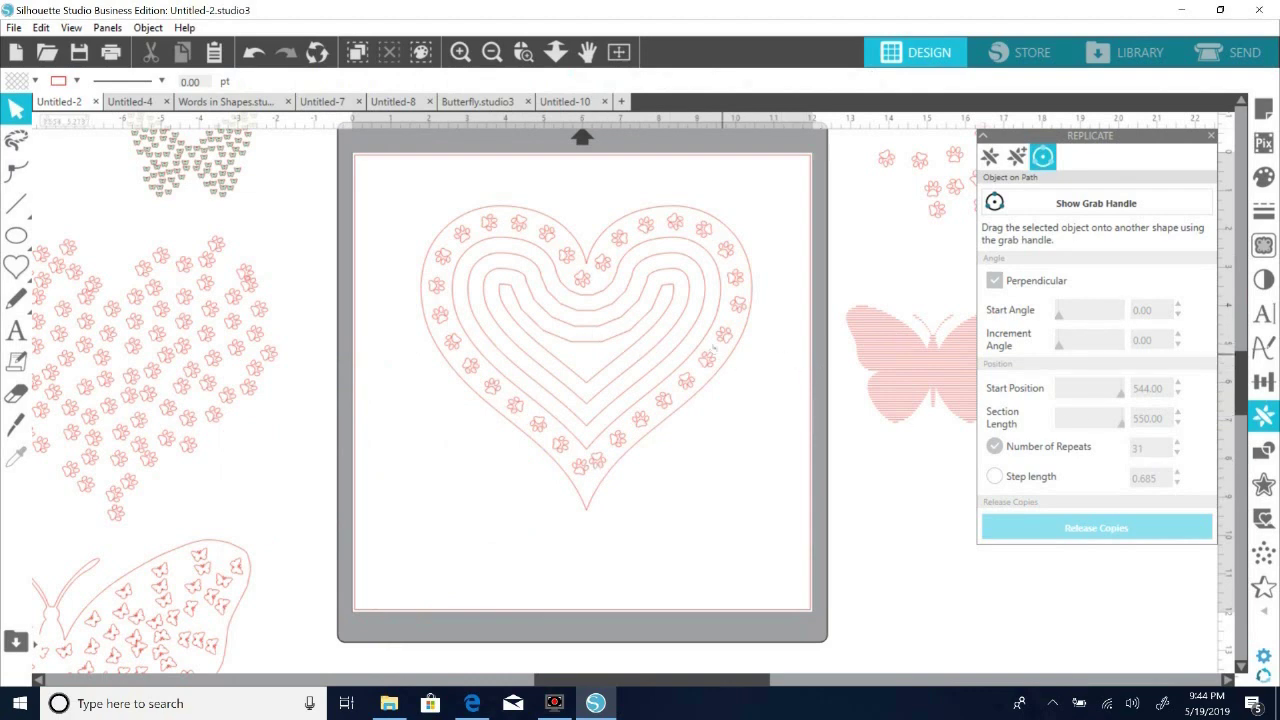
Try to replicate another paw print along part of the third heart line with start angle 33 and start position 7.
{"action": "left_click_drag", "start_coordinate": [944, 214], "coordinate": [900, 250]}
{"action": "left_click", "coordinate": [1040, 205]}
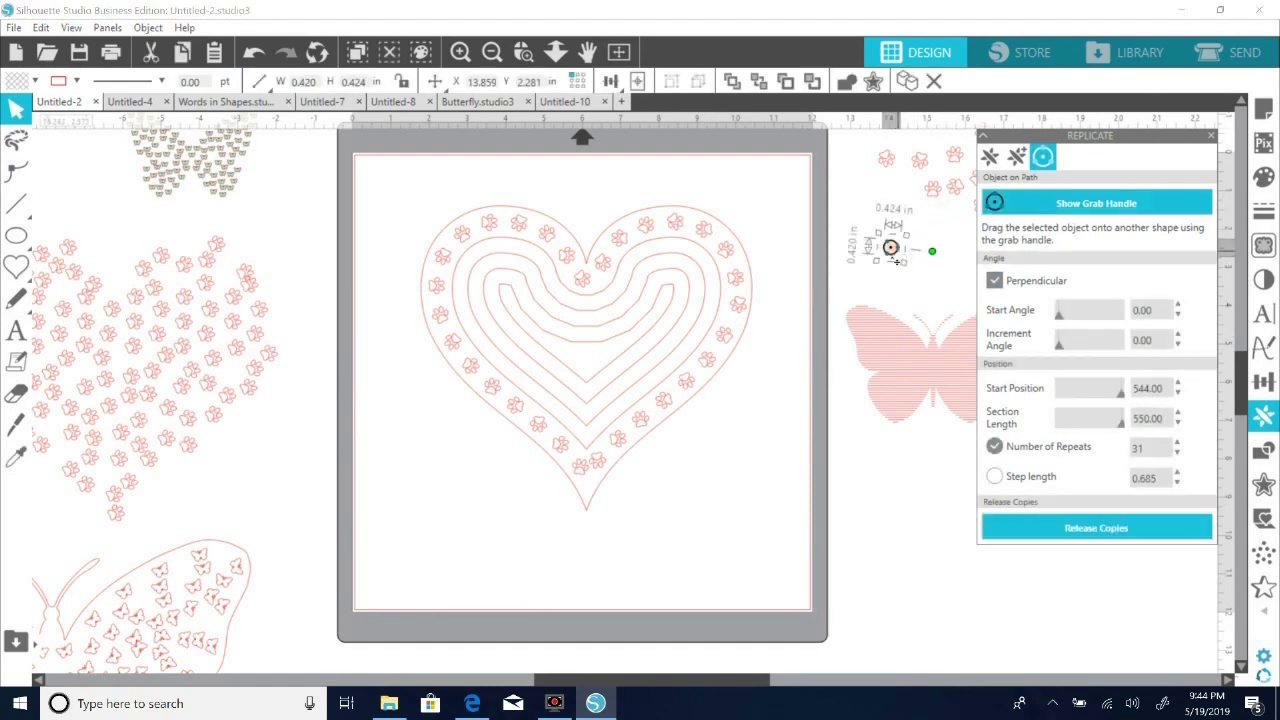
{"action": "left_click_drag", "start_coordinate": [890, 247], "coordinate": [658, 238]}
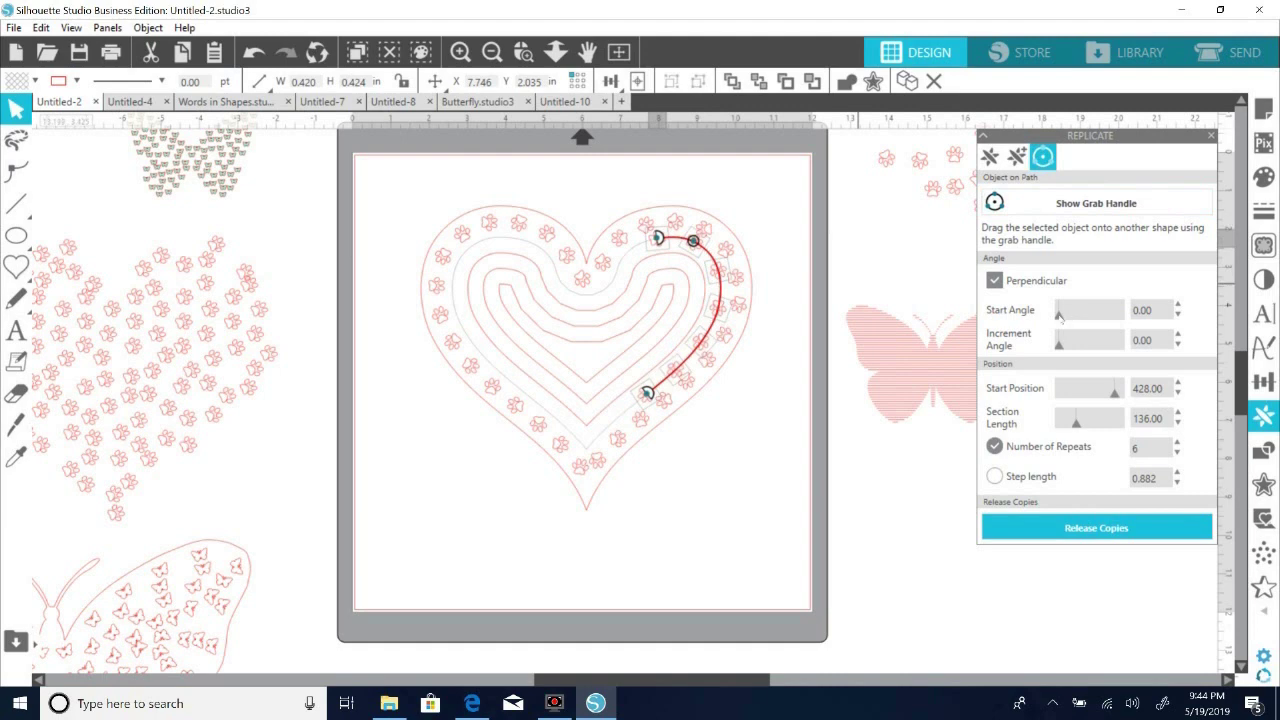
{"action": "left_click_drag", "start_coordinate": [1058, 313], "coordinate": [1069, 315]}
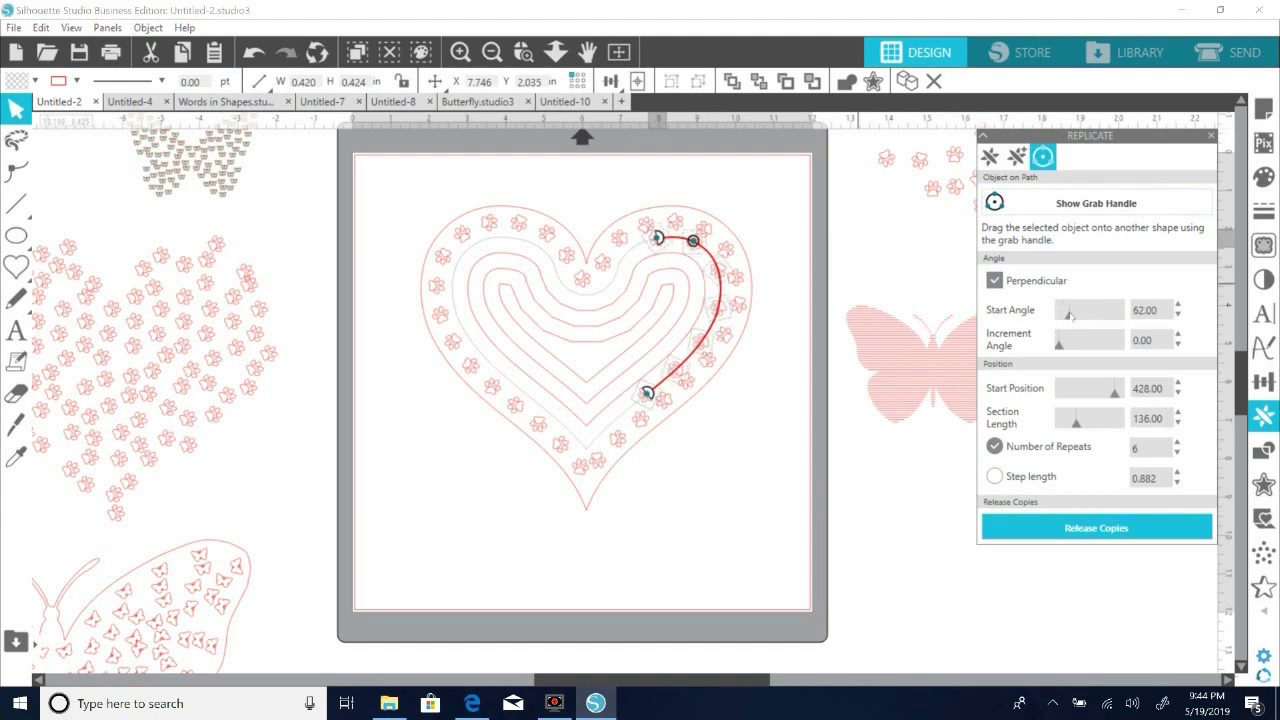
{"action": "left_click_drag", "start_coordinate": [1115, 393], "coordinate": [1060, 393]}
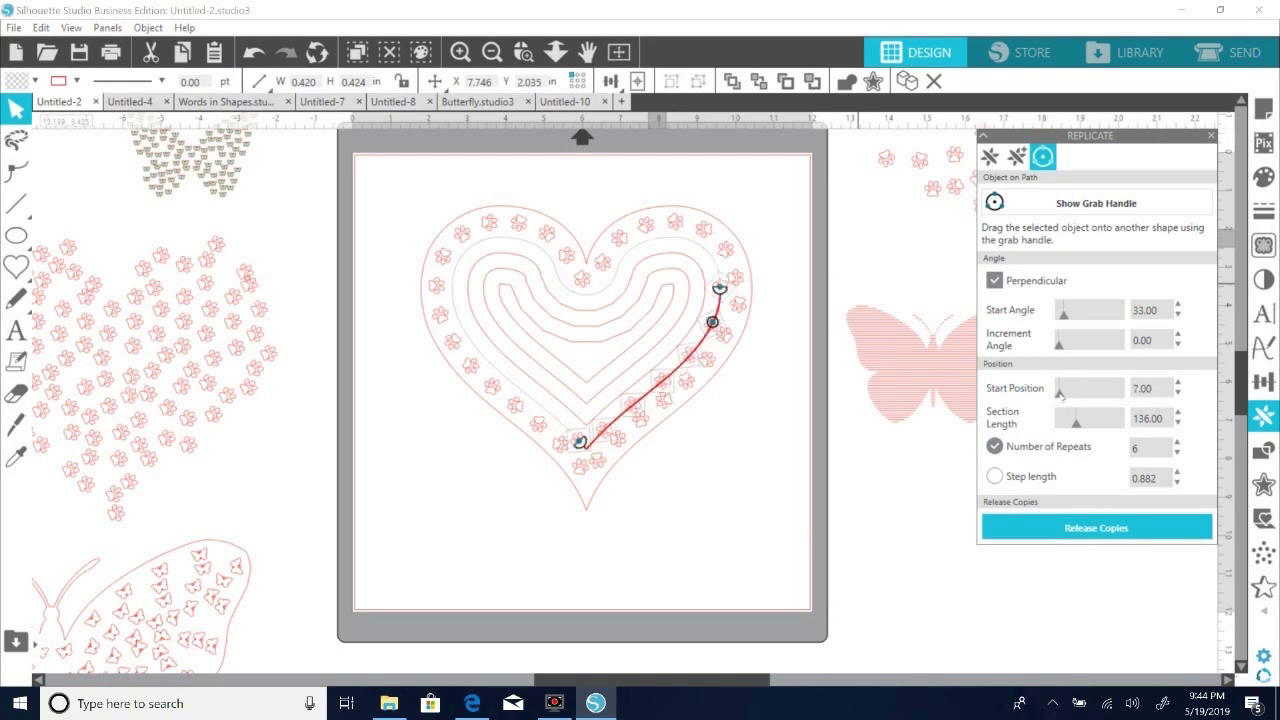
Try to shift the partial run of six paw prints along the upper lobe of the third heart line.
{"action": "left_click_drag", "start_coordinate": [706, 268], "coordinate": [618, 276]}
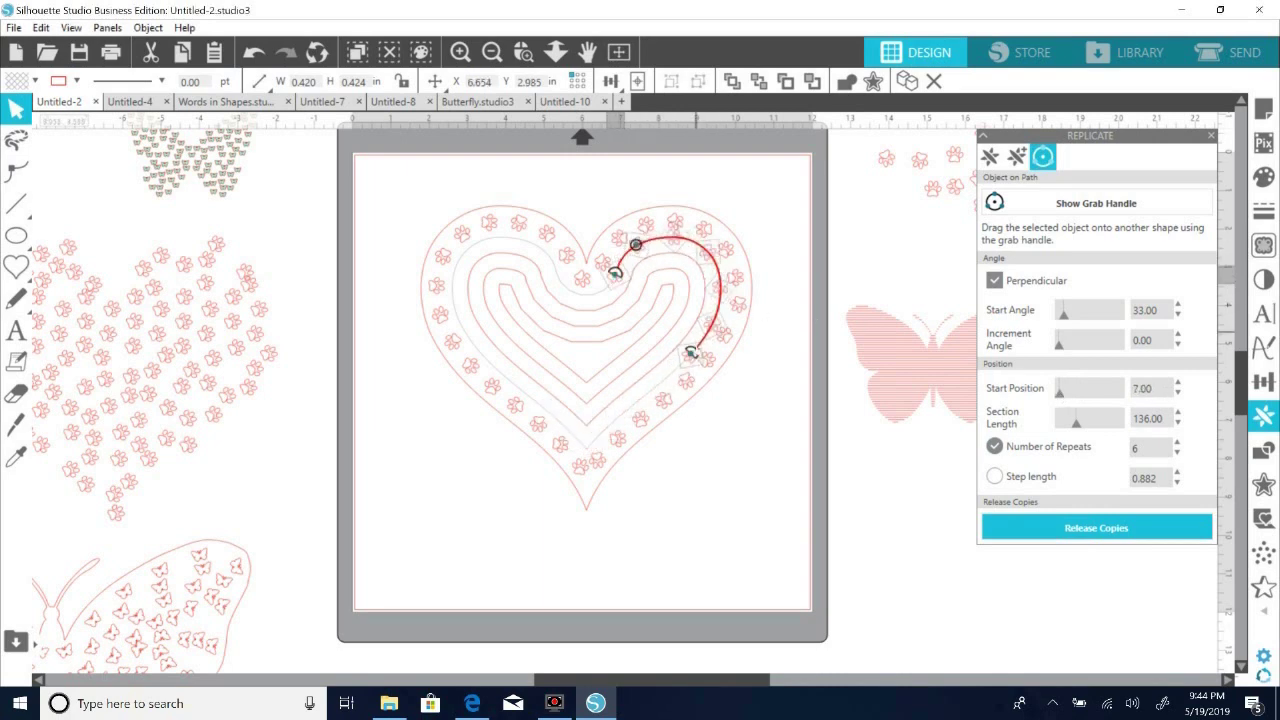
{"action": "left_click_drag", "start_coordinate": [692, 354], "coordinate": [661, 381]}
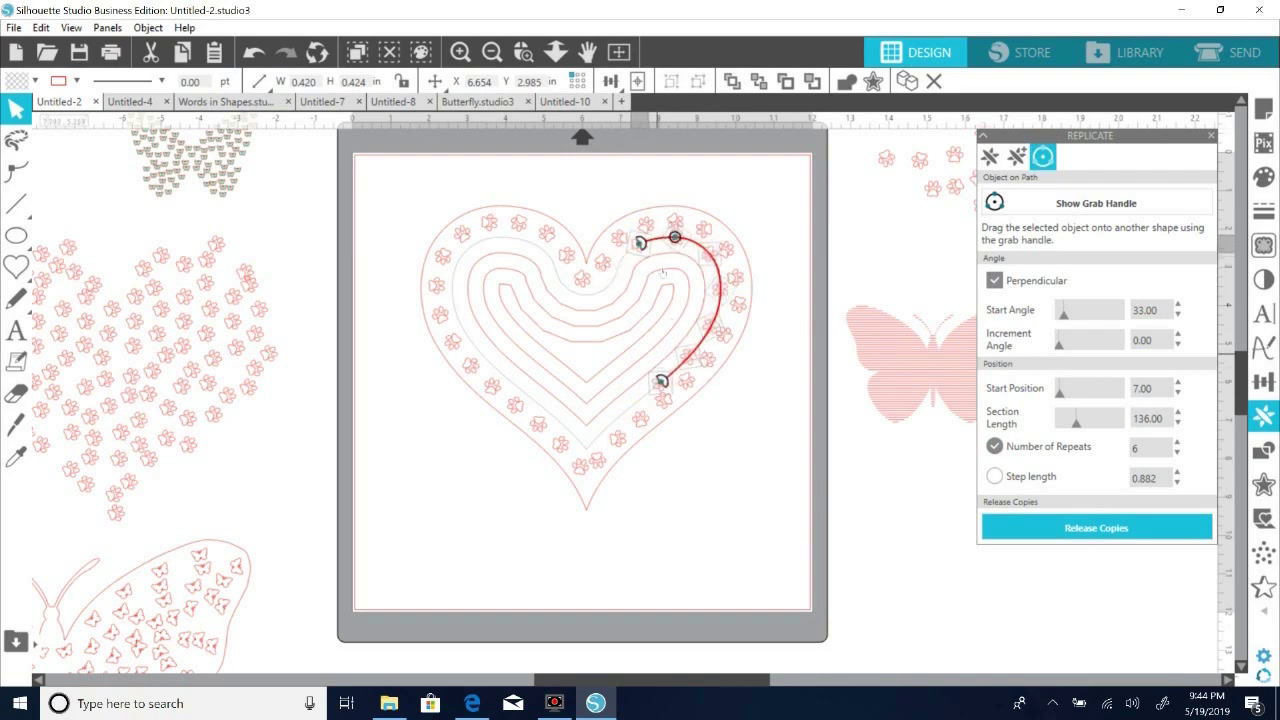
{"action": "mouse_move", "coordinate": [645, 247]}
{"action": "left_mouse_down"}
{"action": "mouse_move", "coordinate": [616, 250]}
{"action": "mouse_move", "coordinate": [659, 285]}
{"action": "mouse_move", "coordinate": [683, 280]}
{"action": "mouse_move", "coordinate": [653, 255]}
{"action": "left_mouse_up"}
Replicate a paw print around the whole third heart line with 21 repeats, and delete that line.
{"action": "left_click_drag", "start_coordinate": [652, 251], "coordinate": [620, 295]}
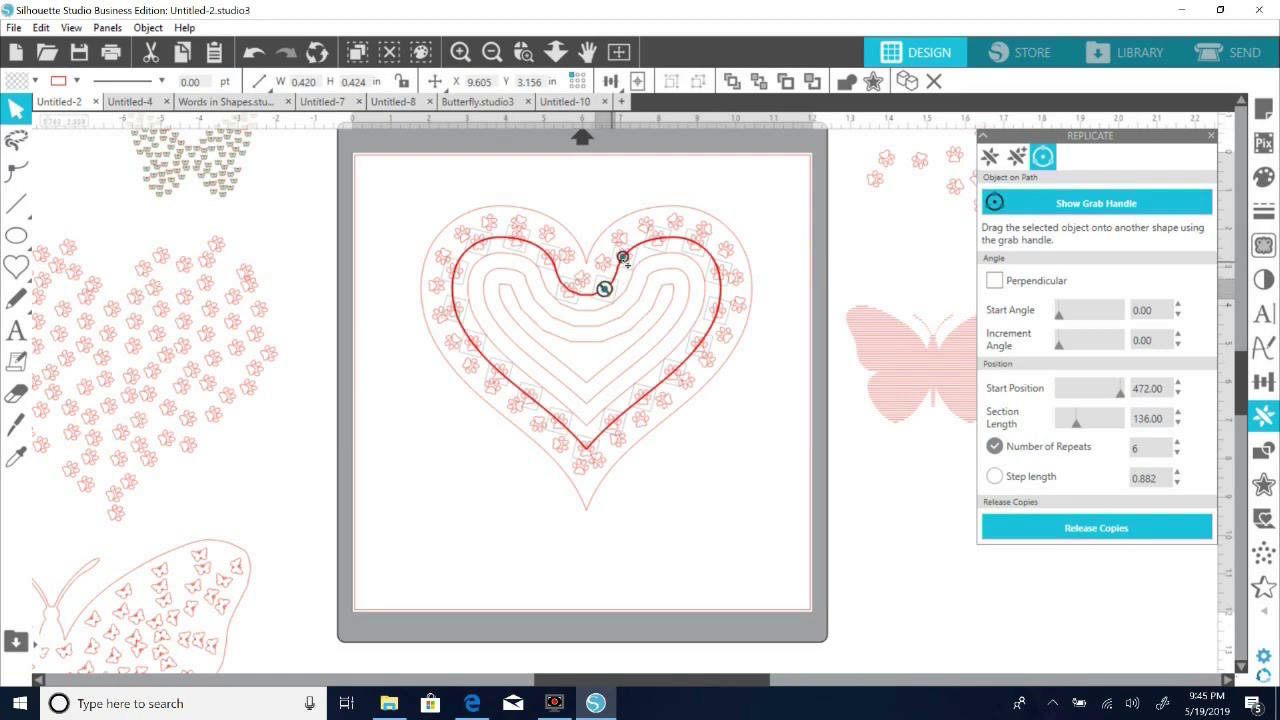
{"action": "left_click_drag", "start_coordinate": [604, 289], "coordinate": [592, 293]}
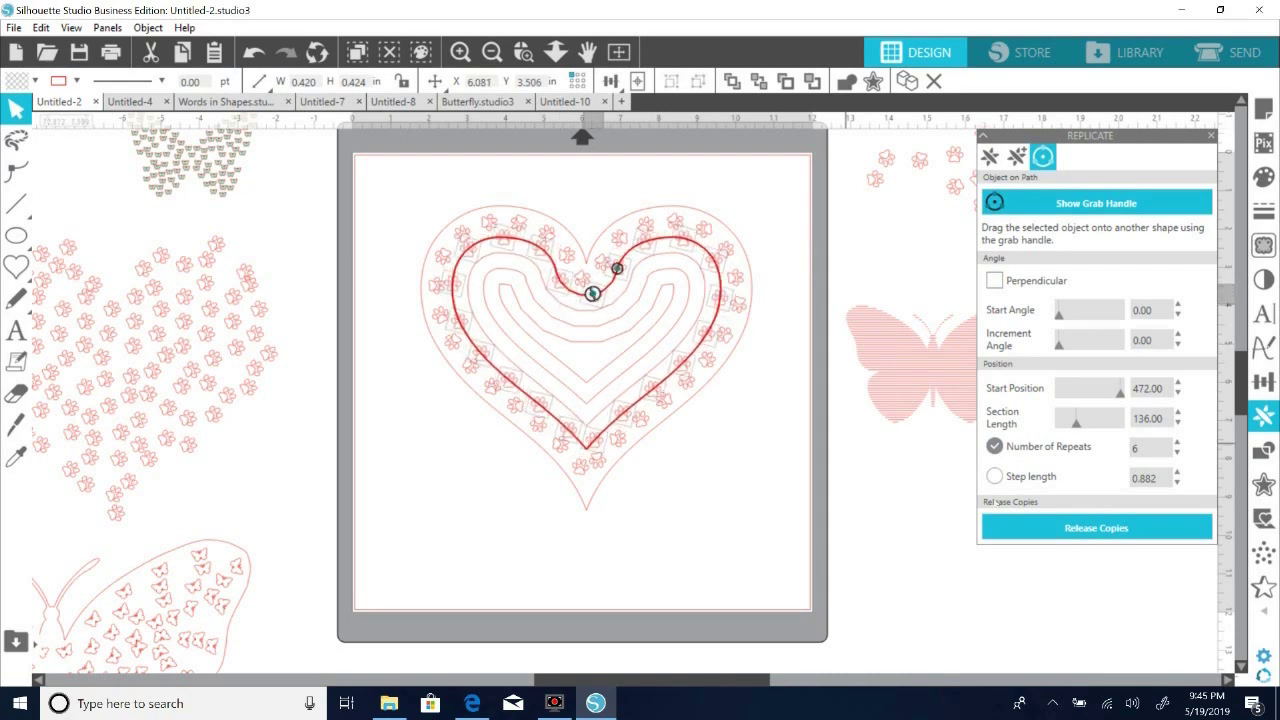
{"action": "left_click", "coordinate": [847, 343]}
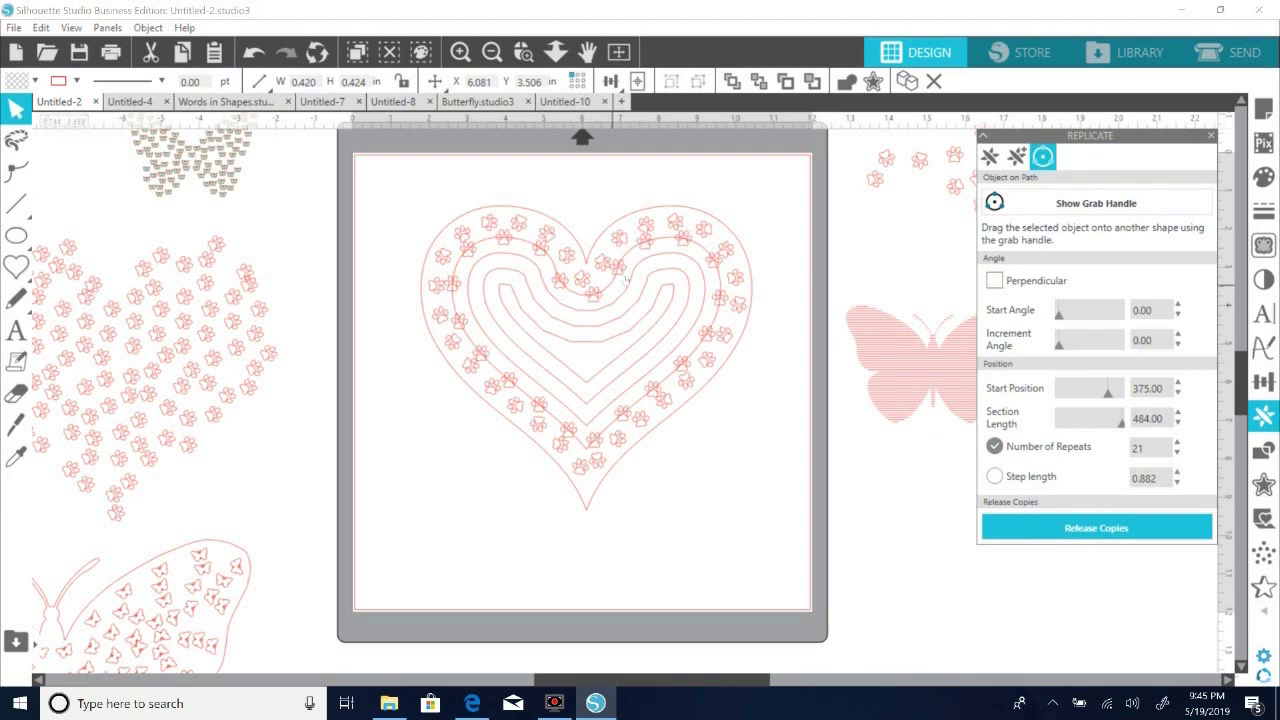
{"action": "left_click_drag", "start_coordinate": [636, 256], "coordinate": [820, 497]}
{"action": "key", "text": "Delete"}
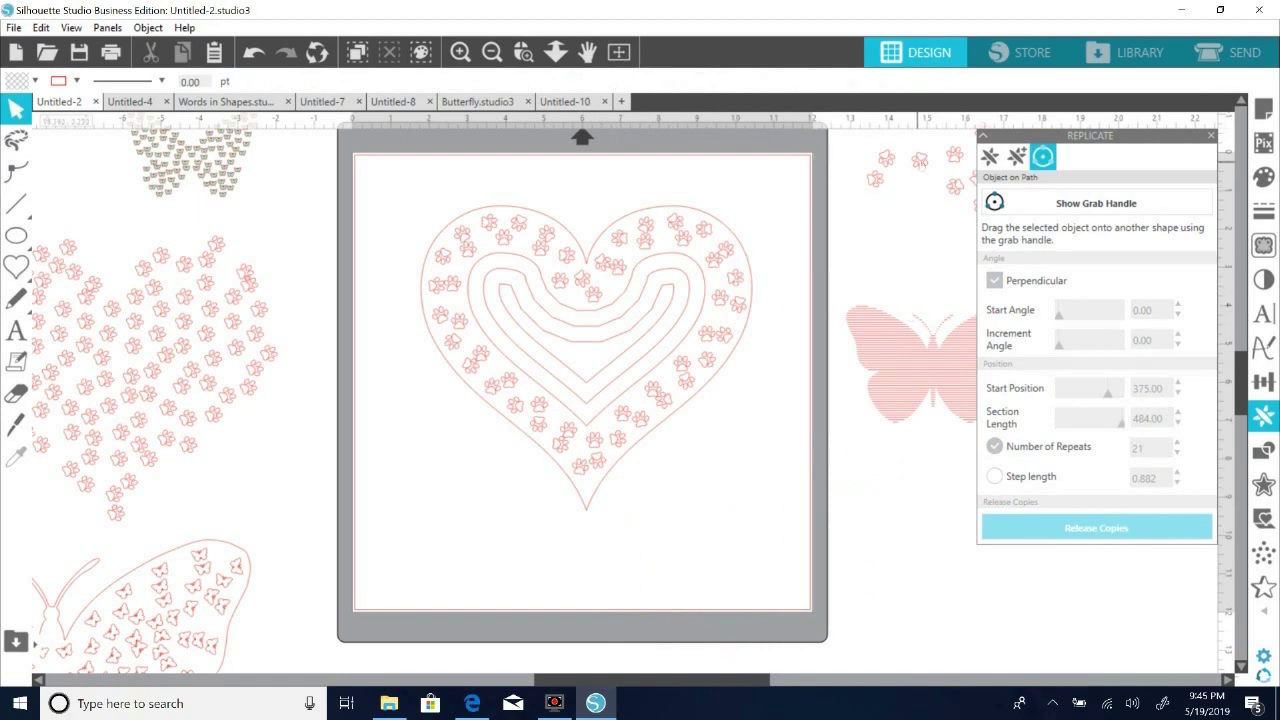
Replicate a perpendicular paw print around the fourth heart line with section length 420 and 19 repeats, and delete that line.
{"action": "left_click", "coordinate": [918, 158]}
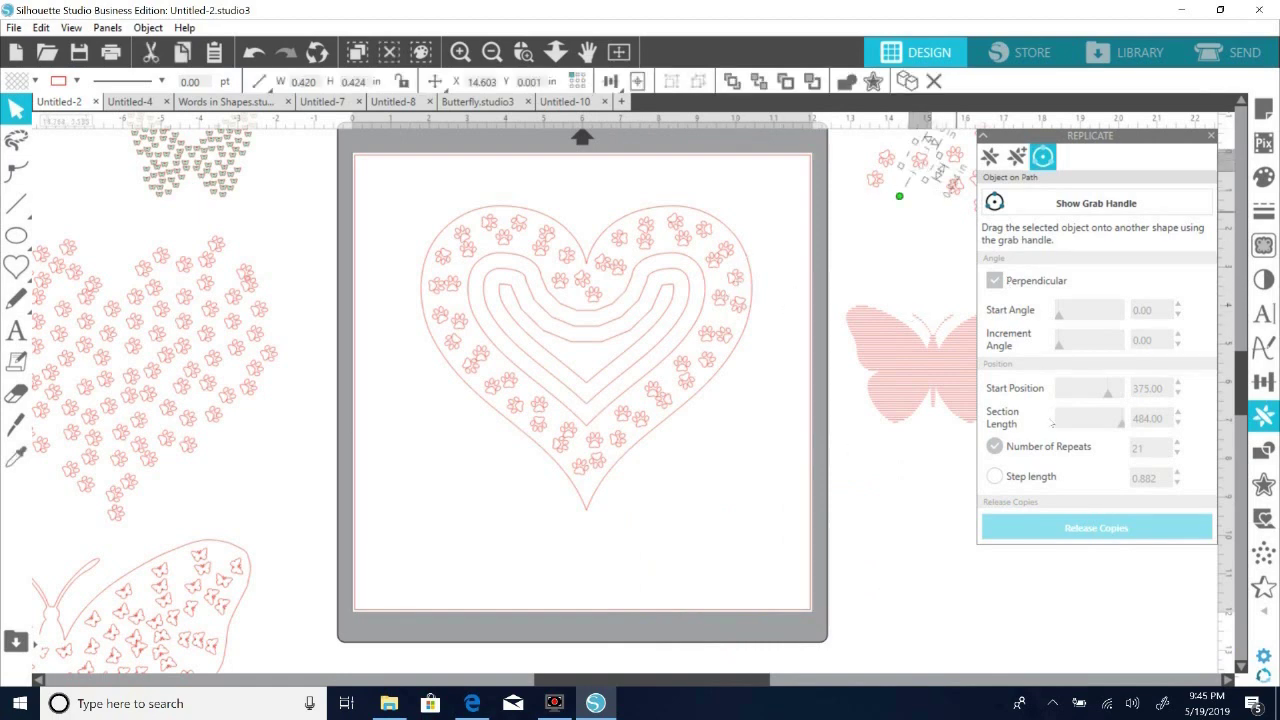
{"action": "left_click", "coordinate": [1100, 204]}
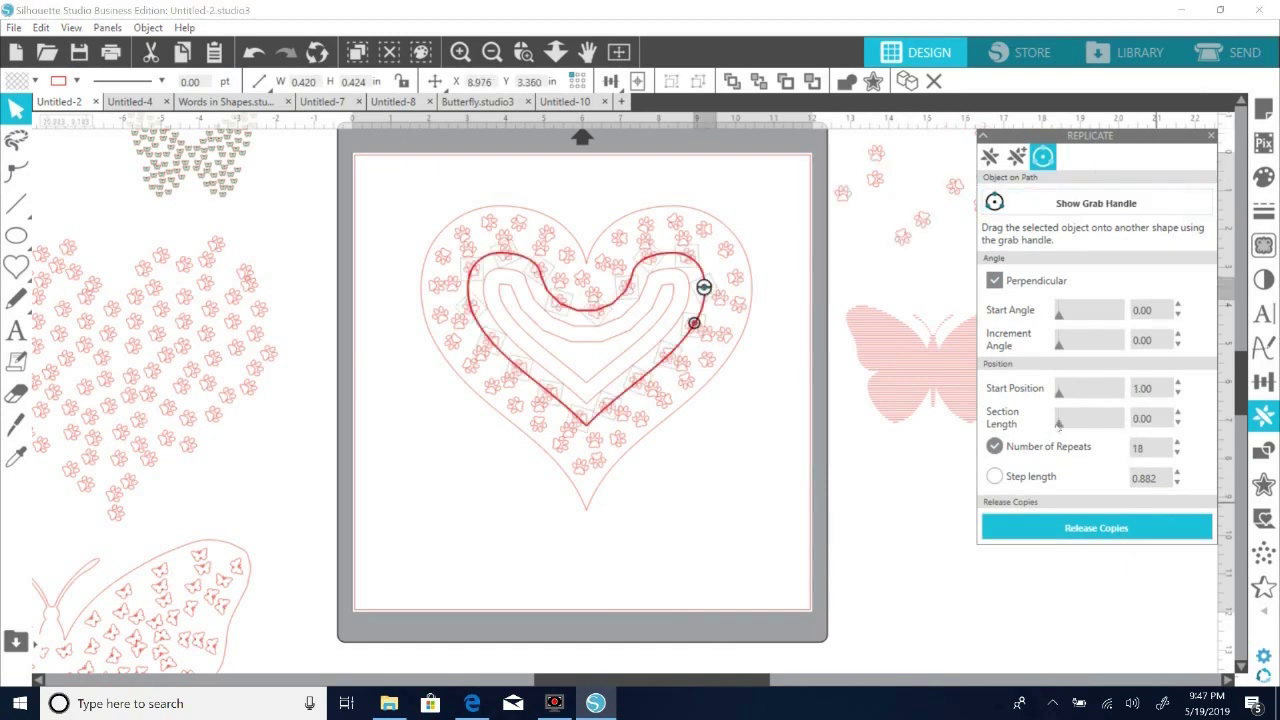
{"action": "mouse_move", "coordinate": [1059, 423]}
{"action": "left_mouse_down"}
{"action": "mouse_move", "coordinate": [1122, 424]}
{"action": "mouse_move", "coordinate": [1038, 433]}
{"action": "left_mouse_up"}
{"action": "left_click_drag", "start_coordinate": [697, 325], "coordinate": [695, 324]}
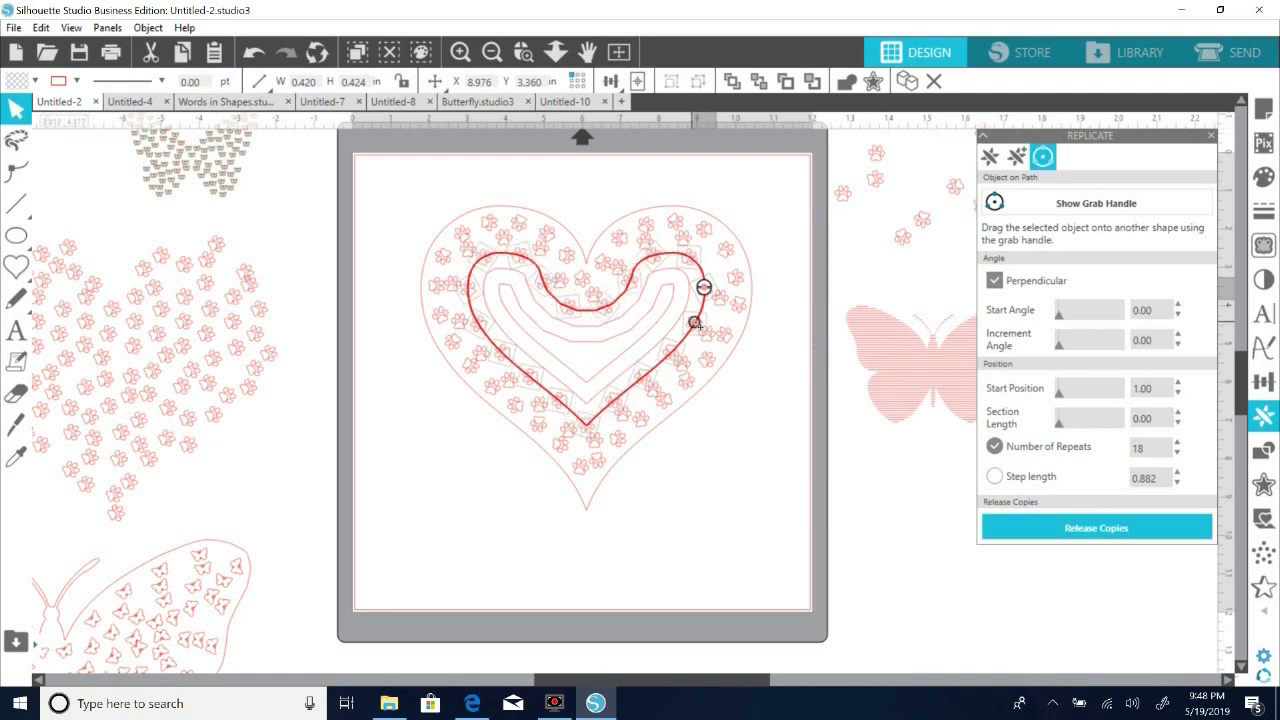
{"action": "left_click", "coordinate": [1078, 525]}
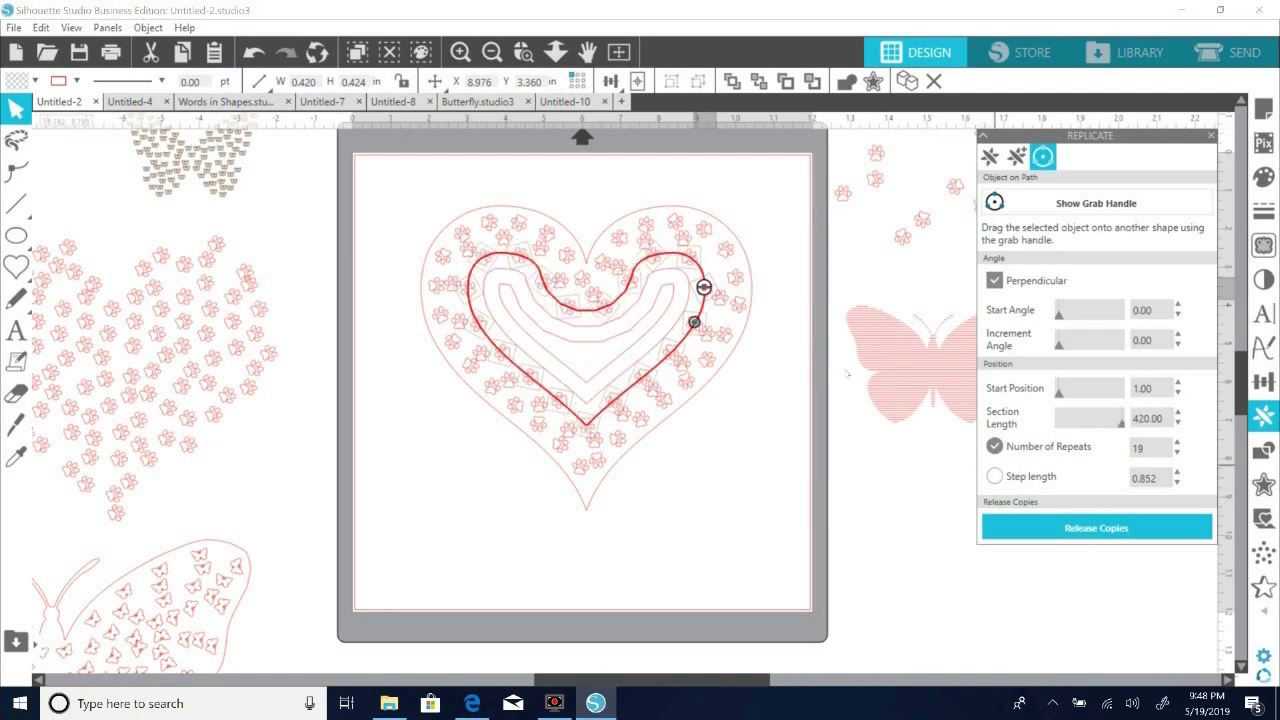
{"action": "left_click_drag", "start_coordinate": [706, 308], "coordinate": [906, 432]}
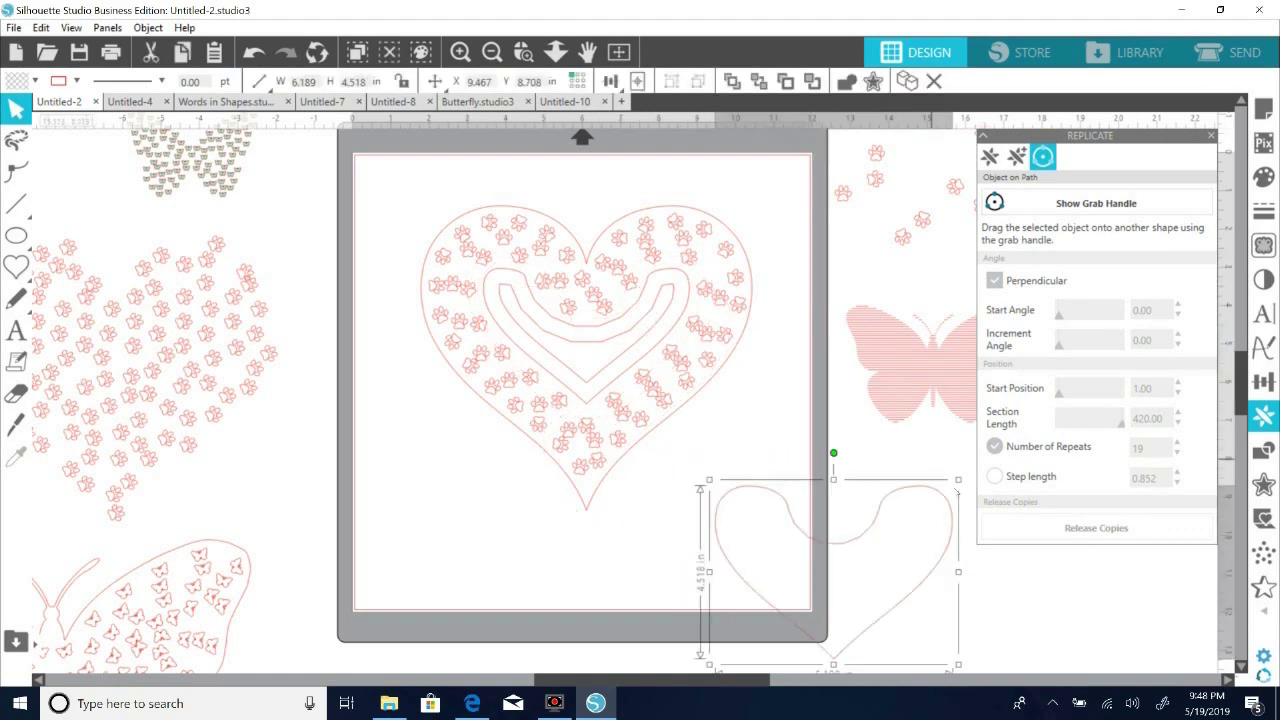
{"action": "key", "text": "Delete"}
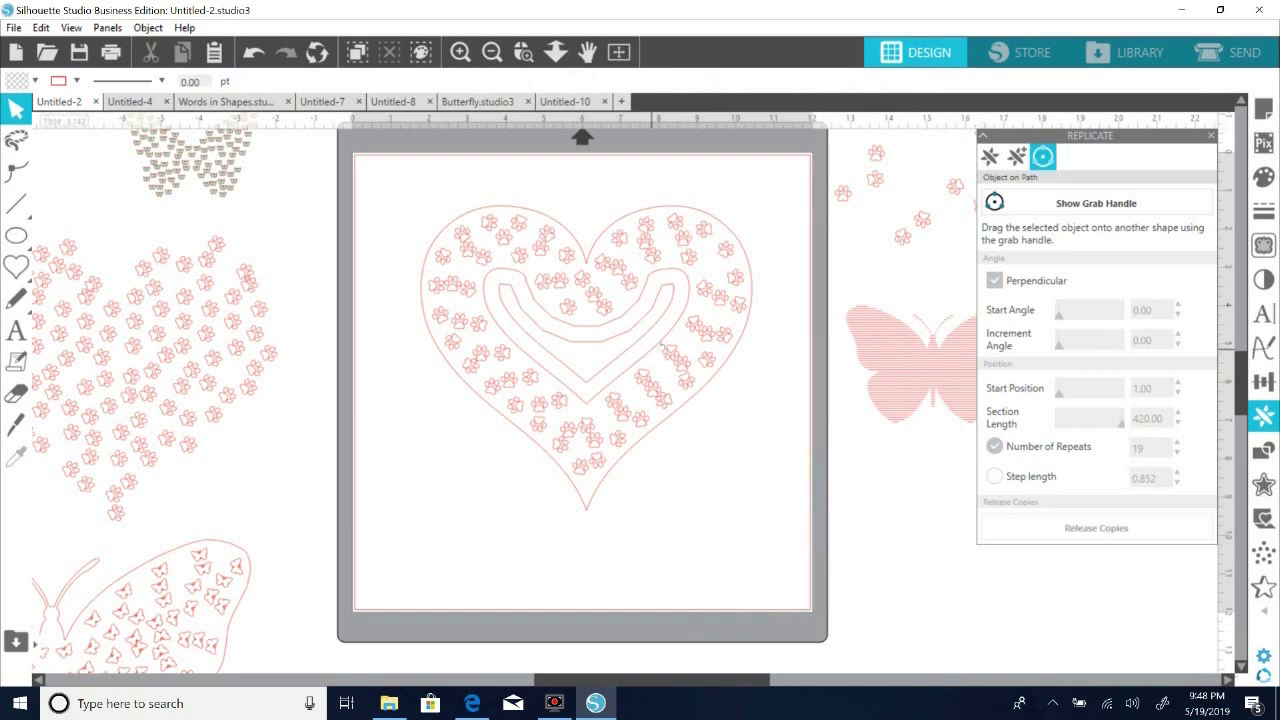
Replicate a perpendicular paw print around the fifth heart line with section length 359 and 17 repeats, and delete that line.
{"action": "left_click", "coordinate": [660, 347]}
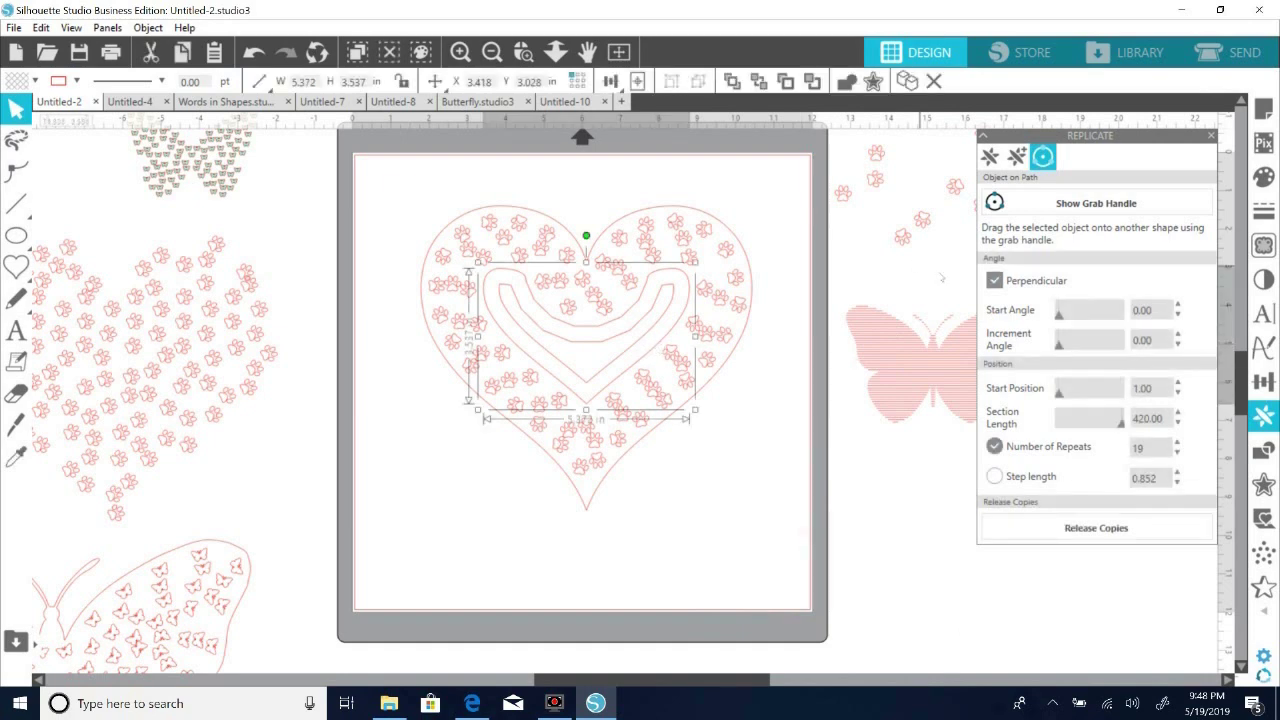
{"action": "left_click", "coordinate": [856, 240]}
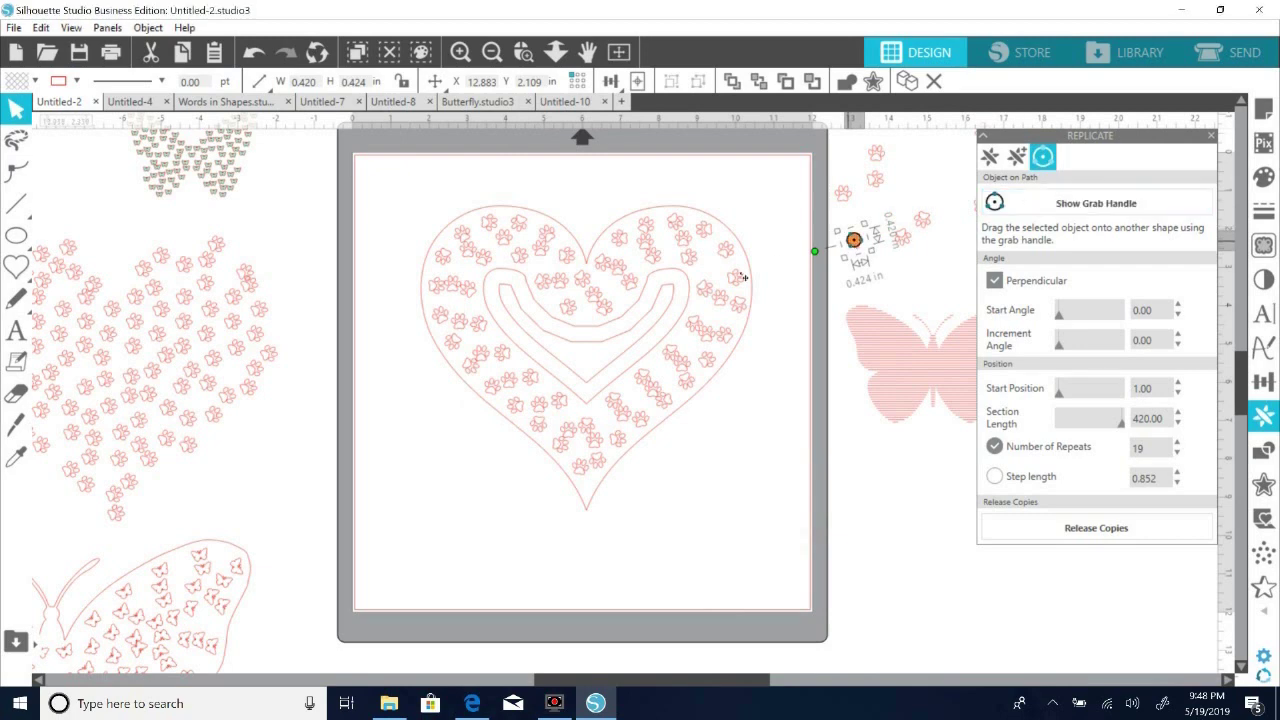
{"action": "left_click_drag", "start_coordinate": [853, 238], "coordinate": [664, 337]}
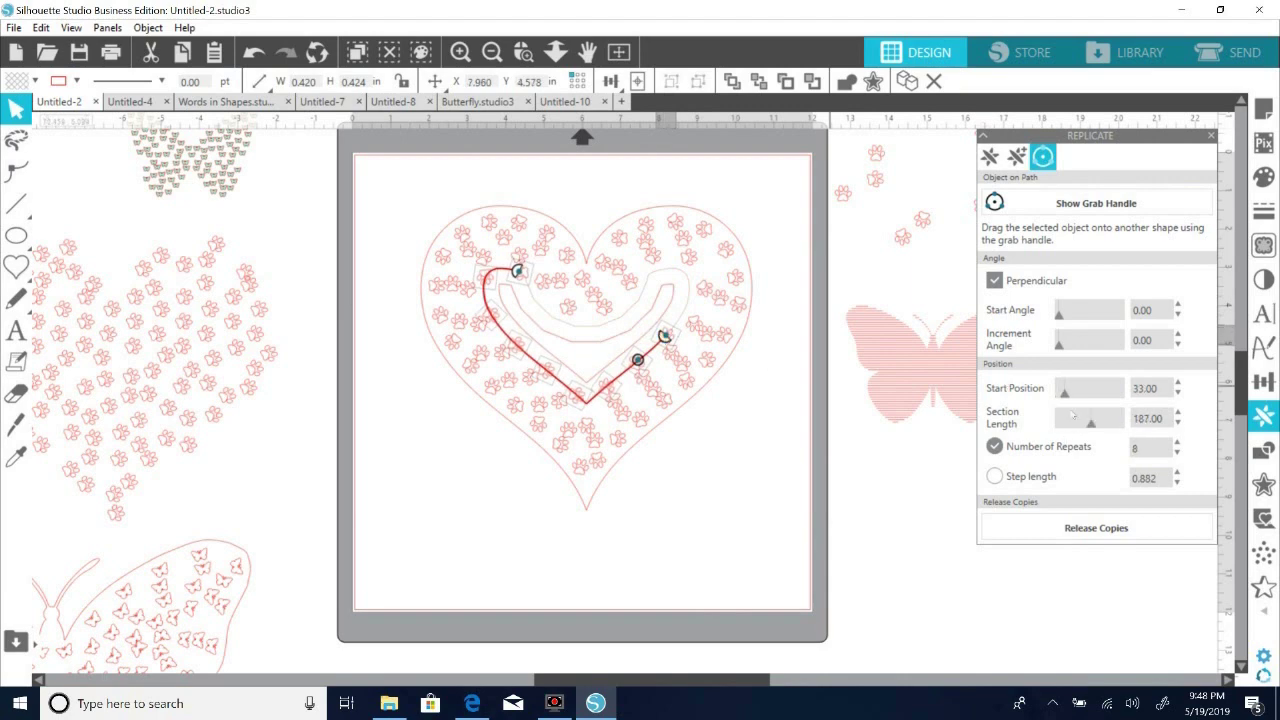
{"action": "left_click_drag", "start_coordinate": [1091, 424], "coordinate": [1124, 425]}
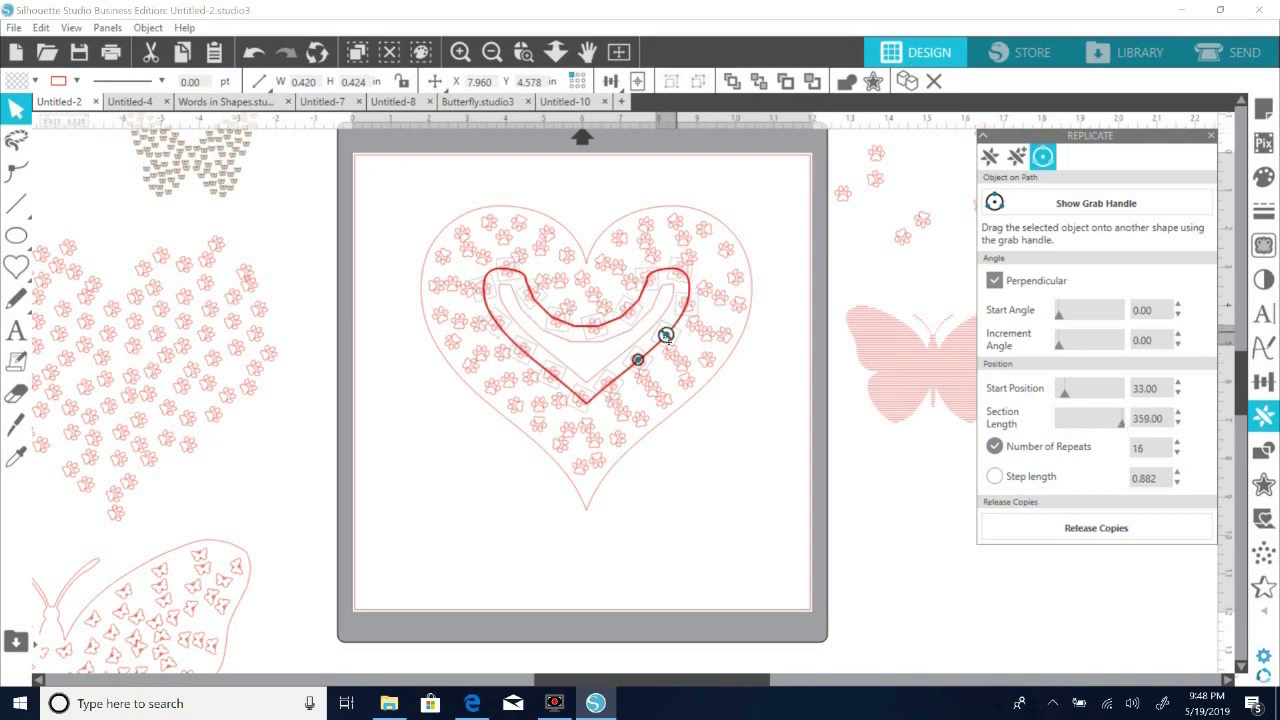
{"action": "left_click_drag", "start_coordinate": [638, 360], "coordinate": [643, 363]}
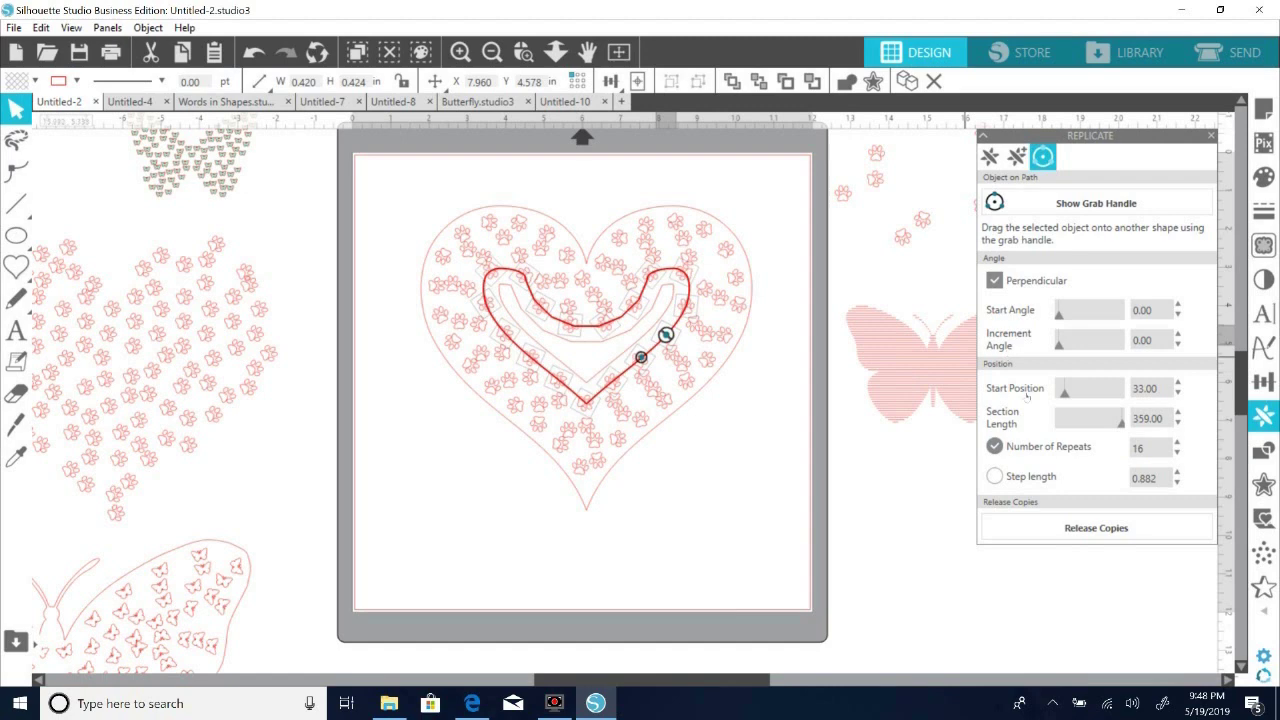
{"action": "left_click", "coordinate": [1078, 530]}
{"action": "left_click_drag", "start_coordinate": [678, 320], "coordinate": [906, 543]}
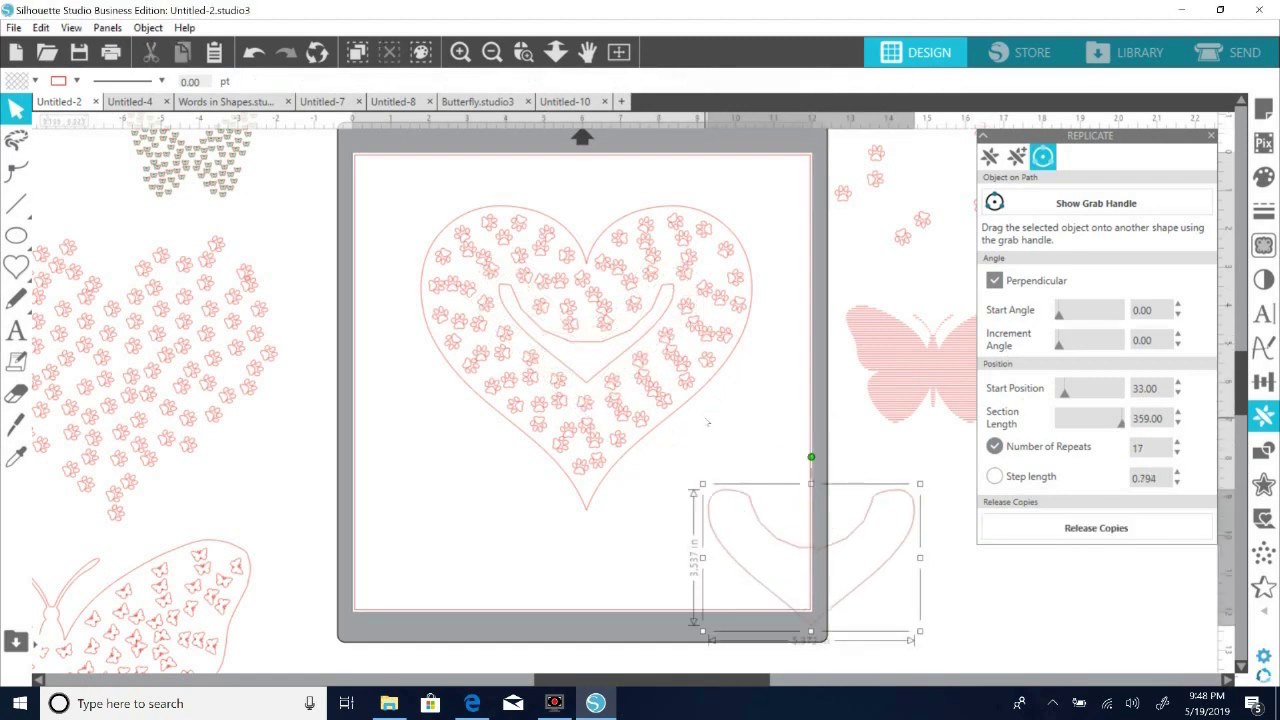
{"action": "key", "text": "Delete"}
Replicate a perpendicular paw print around the innermost line with section length 296 and 14 repeats, and release the copies.
{"action": "left_click", "coordinate": [696, 332]}
{"action": "left_click", "coordinate": [657, 327]}
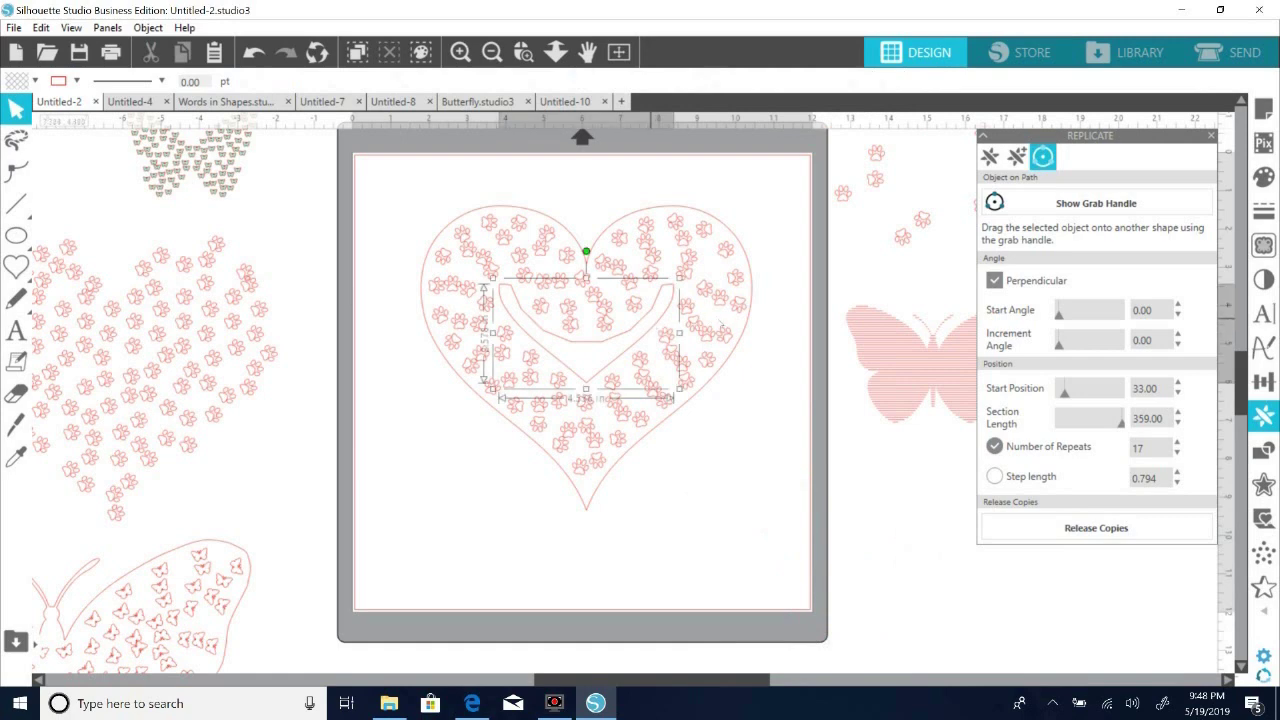
{"action": "left_click", "coordinate": [1000, 204]}
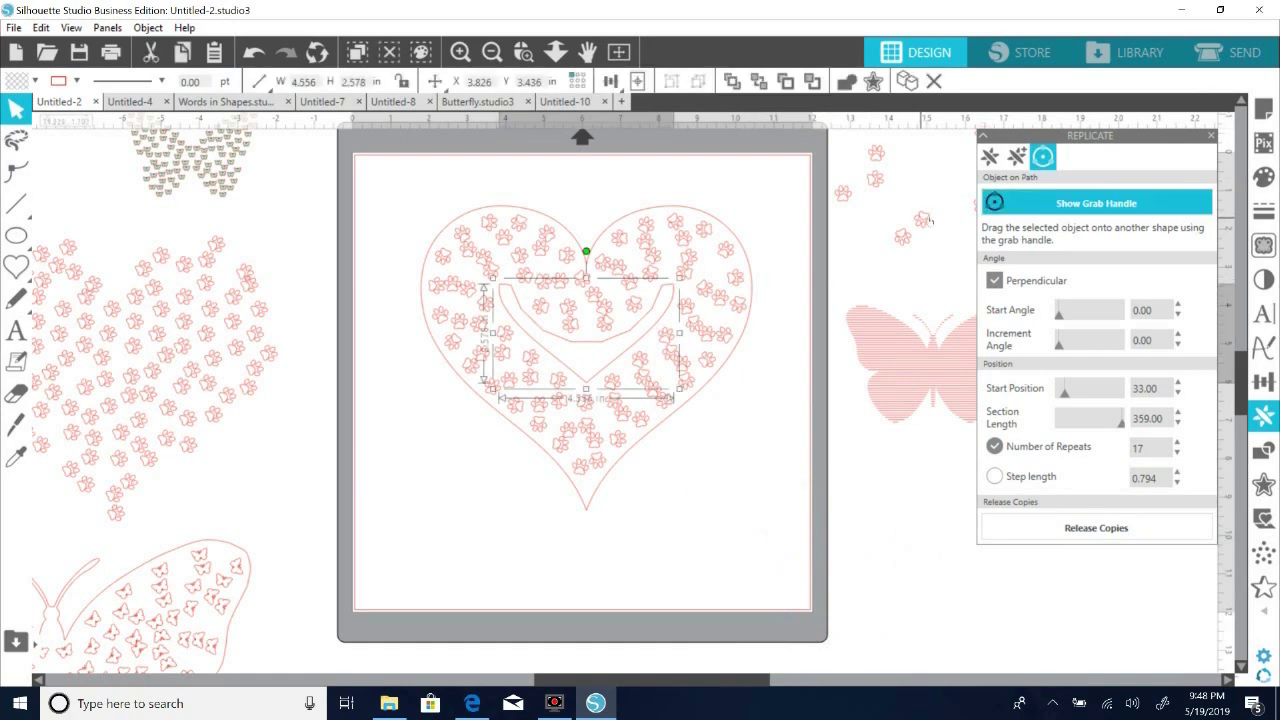
{"action": "left_click", "coordinate": [922, 218]}
{"action": "left_click_drag", "start_coordinate": [693, 315], "coordinate": [602, 325]}
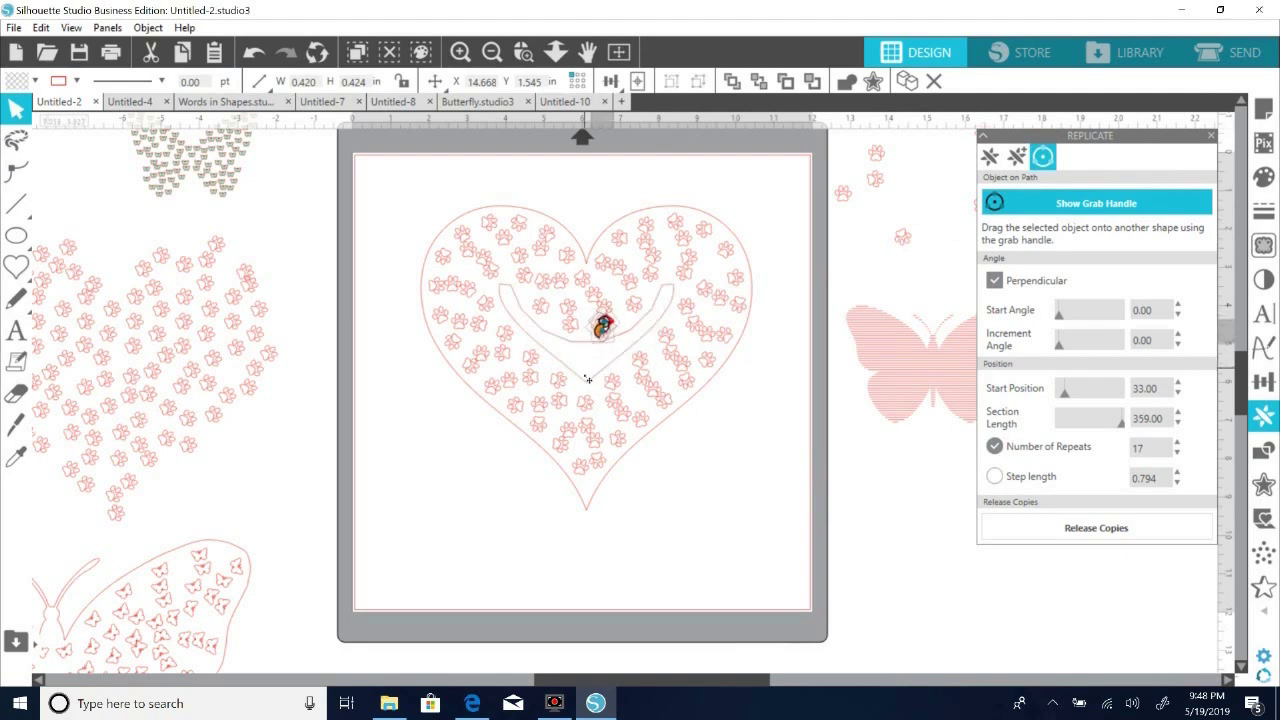
{"action": "left_click_drag", "start_coordinate": [588, 379], "coordinate": [583, 380]}
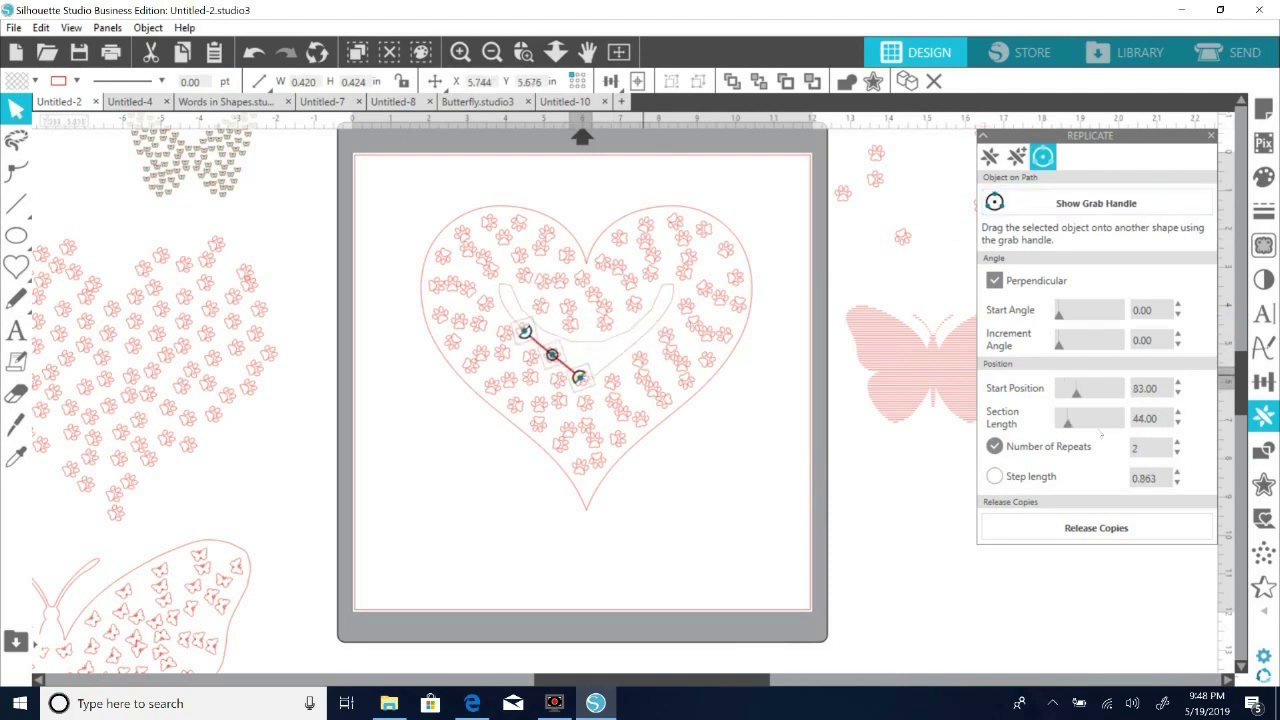
{"action": "left_click_drag", "start_coordinate": [1068, 424], "coordinate": [1122, 432]}
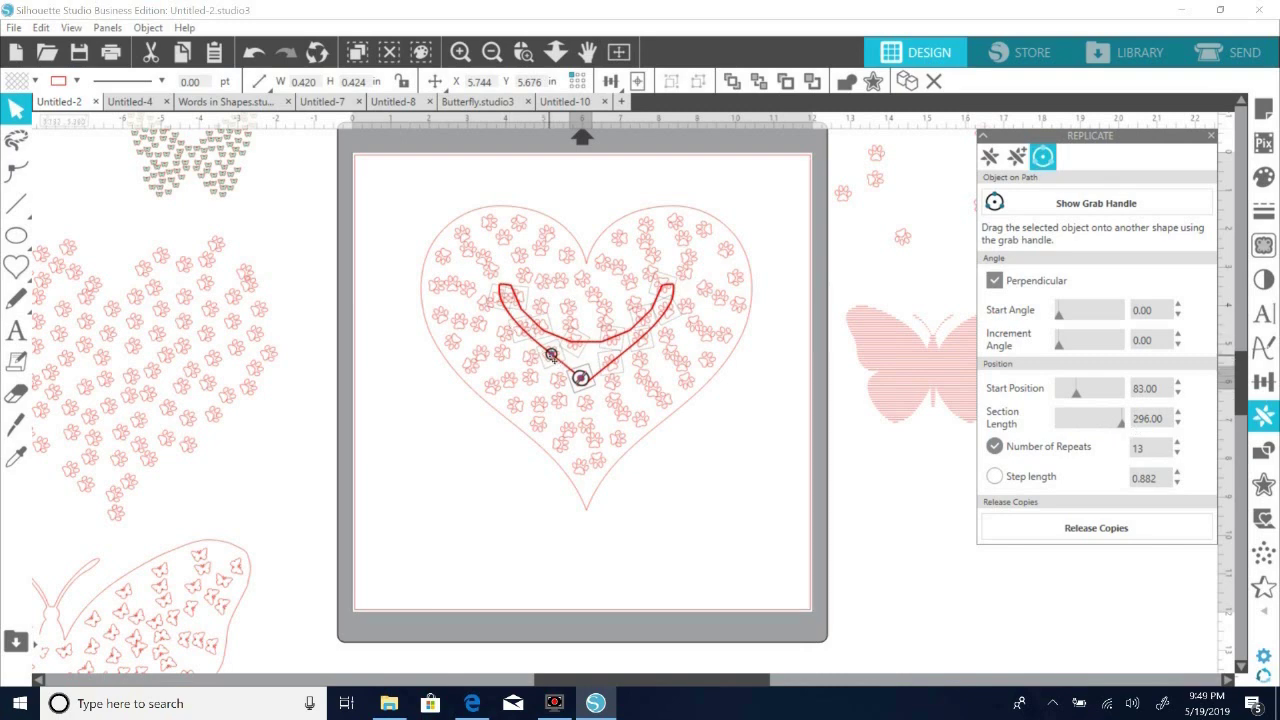
{"action": "left_click_drag", "start_coordinate": [551, 354], "coordinate": [555, 357]}
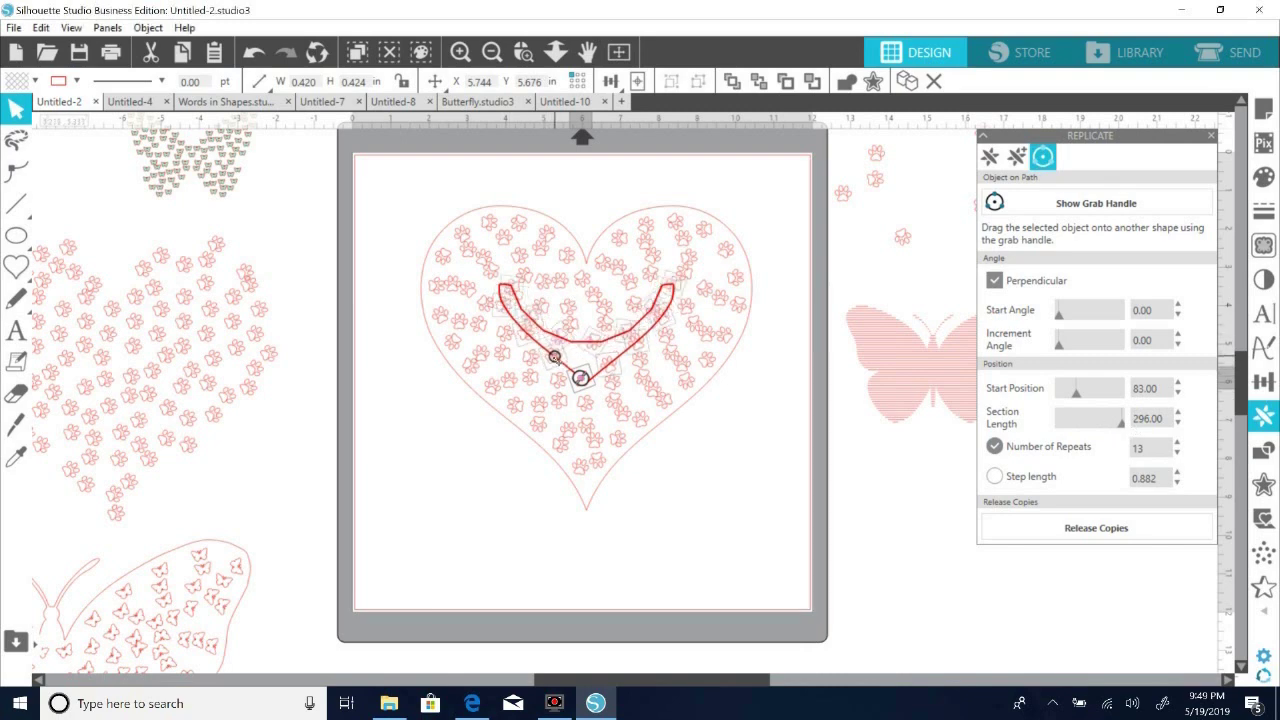
{"action": "left_click", "coordinate": [1086, 527]}
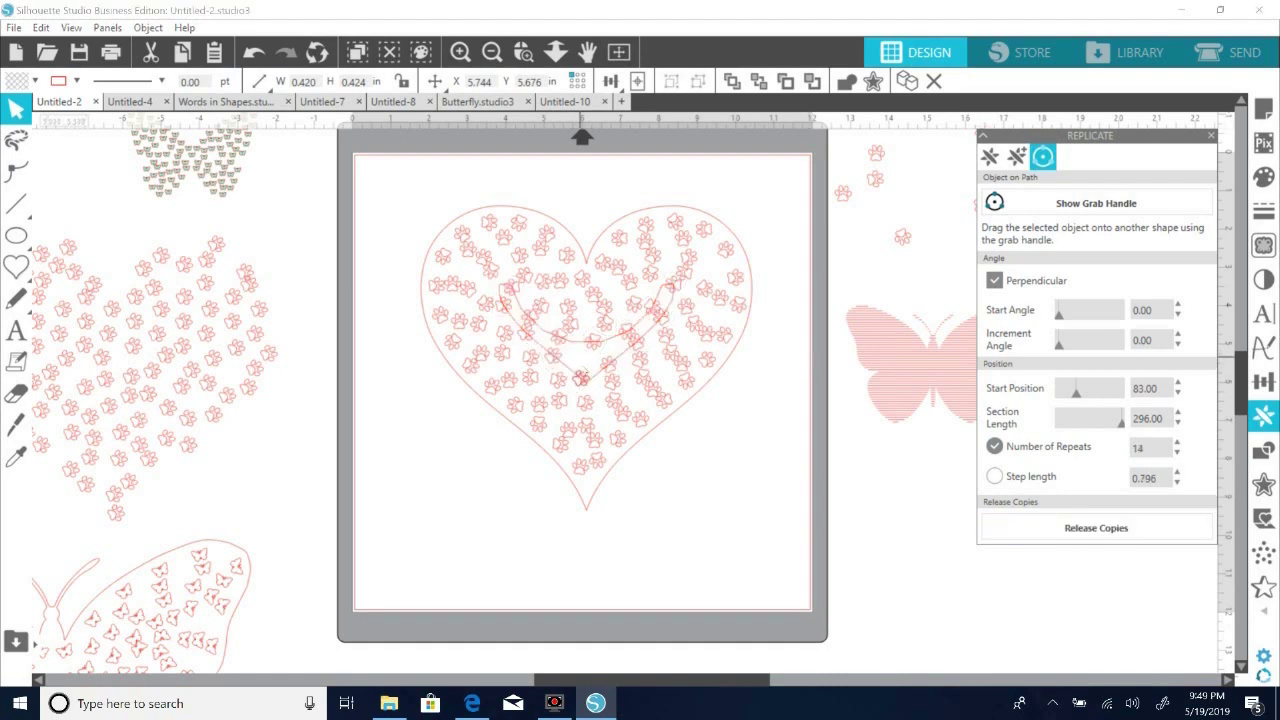
Delete the innermost guide line and the extra paw print overlapping another at that line's lower point.
{"action": "left_click_drag", "start_coordinate": [595, 375], "coordinate": [429, 532]}
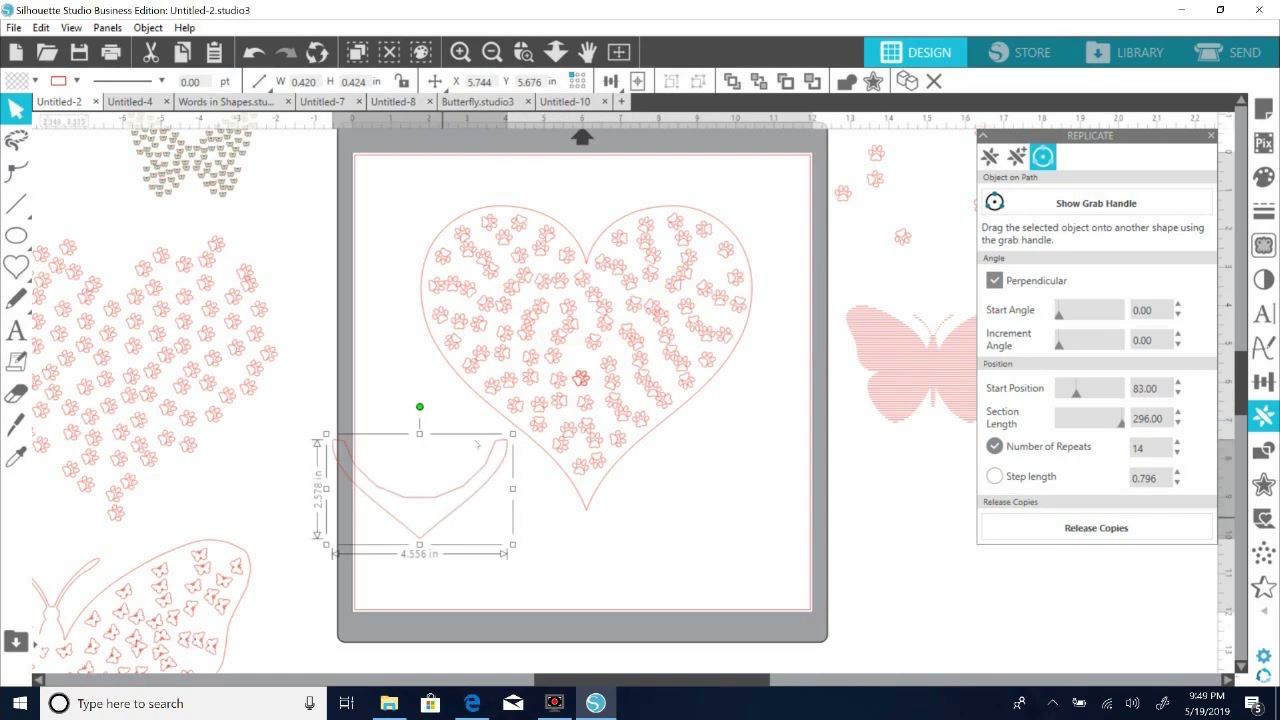
{"action": "key", "text": "Delete"}
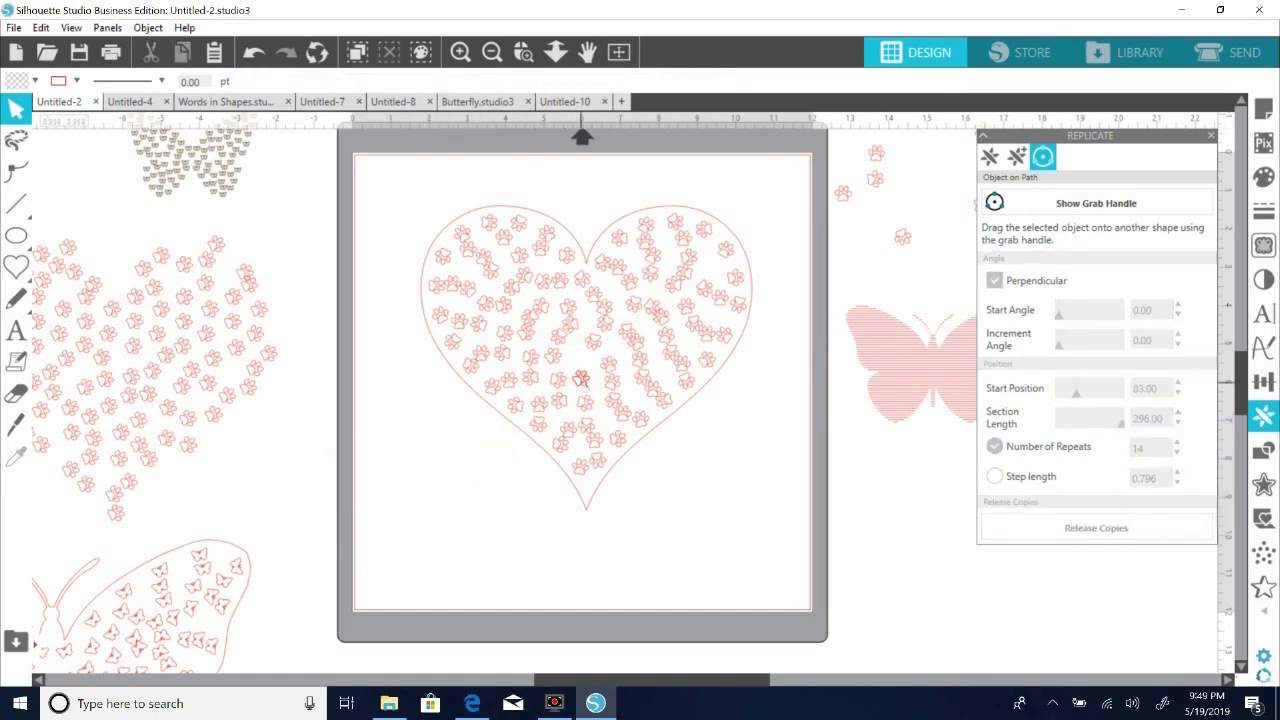
{"action": "left_click_drag", "start_coordinate": [580, 378], "coordinate": [843, 445]}
{"action": "key", "text": "Delete"}
Spread out the overlapping paw prints in the heart's center and right half to even their spacing.
{"action": "left_click", "coordinate": [584, 325]}
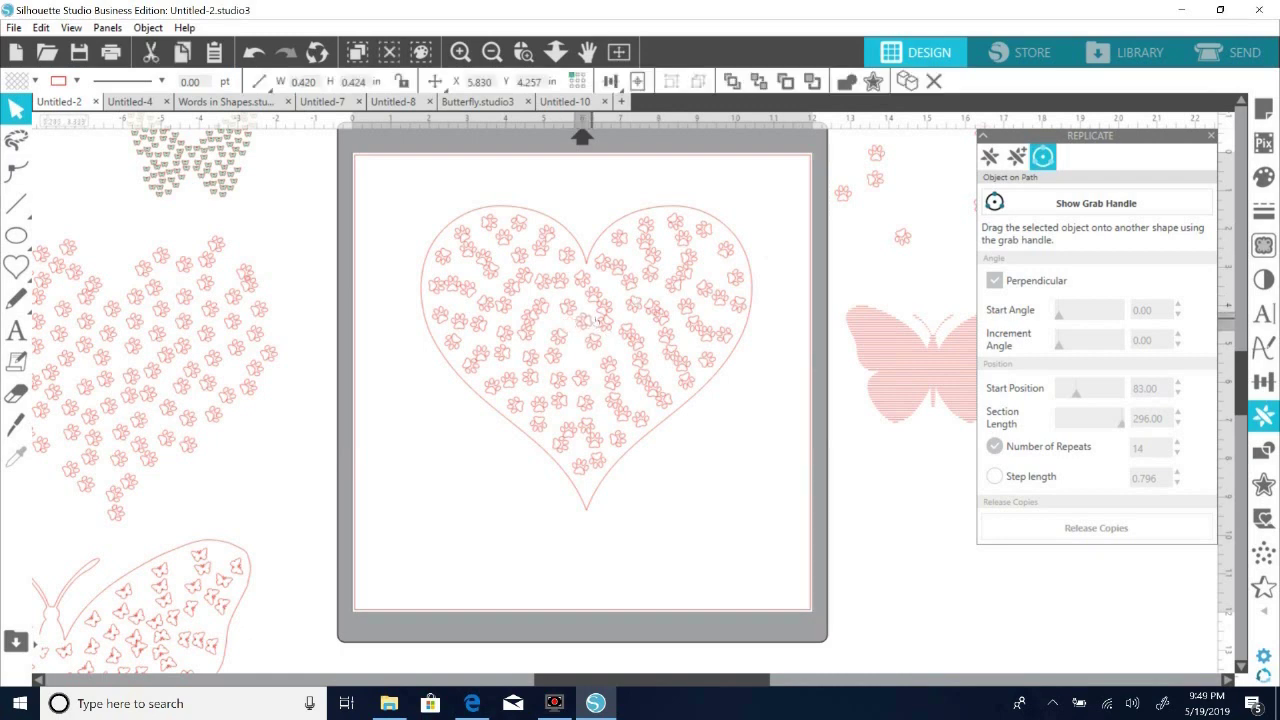
{"action": "left_click_drag", "start_coordinate": [598, 344], "coordinate": [660, 306]}
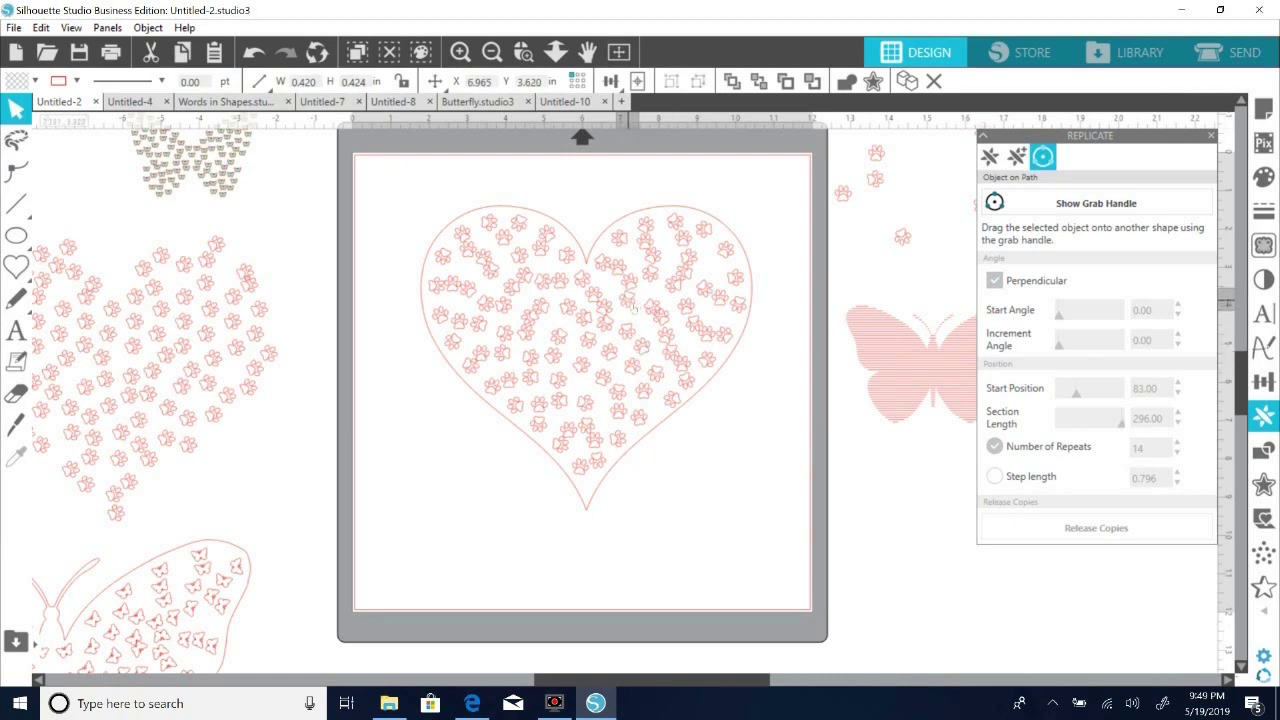
{"action": "left_click", "coordinate": [652, 300]}
{"action": "left_click_drag", "start_coordinate": [651, 304], "coordinate": [697, 382]}
{"action": "left_click", "coordinate": [697, 381]}
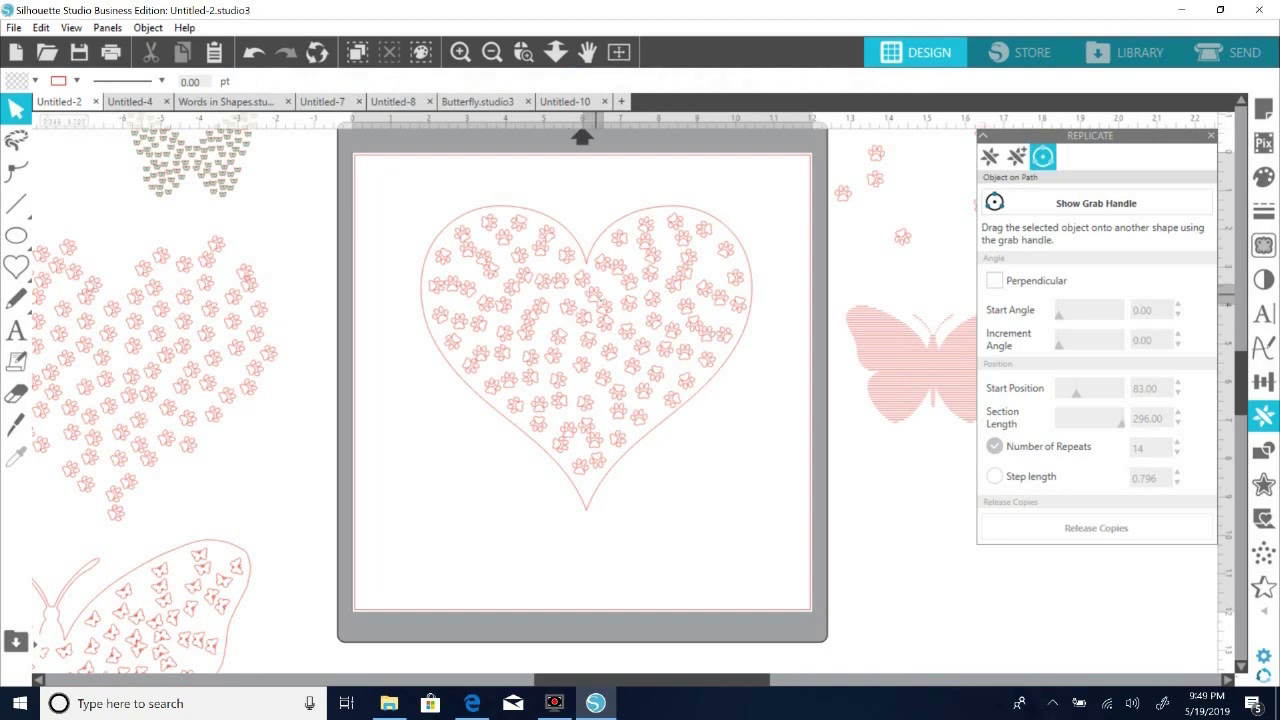
{"action": "left_click", "coordinate": [602, 300]}
{"action": "left_click_drag", "start_coordinate": [604, 300], "coordinate": [622, 305]}
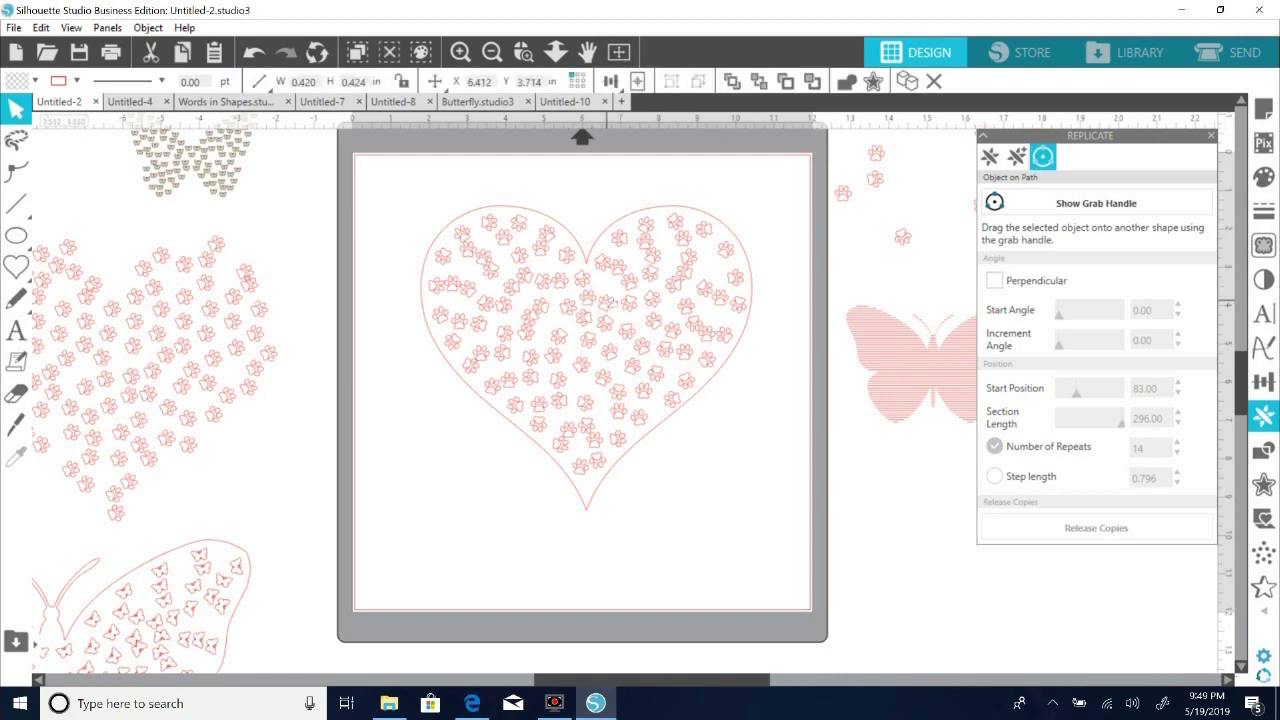
Space out the crowded paw prints left of the heart's center and above its lower tip.
{"action": "mouse_move", "coordinate": [538, 313]}
{"action": "left_mouse_down"}
{"action": "mouse_move", "coordinate": [548, 301]}
{"action": "mouse_move", "coordinate": [536, 324]}
{"action": "left_mouse_up"}
{"action": "left_click", "coordinate": [508, 334]}
{"action": "left_click_drag", "start_coordinate": [485, 355], "coordinate": [470, 366]}
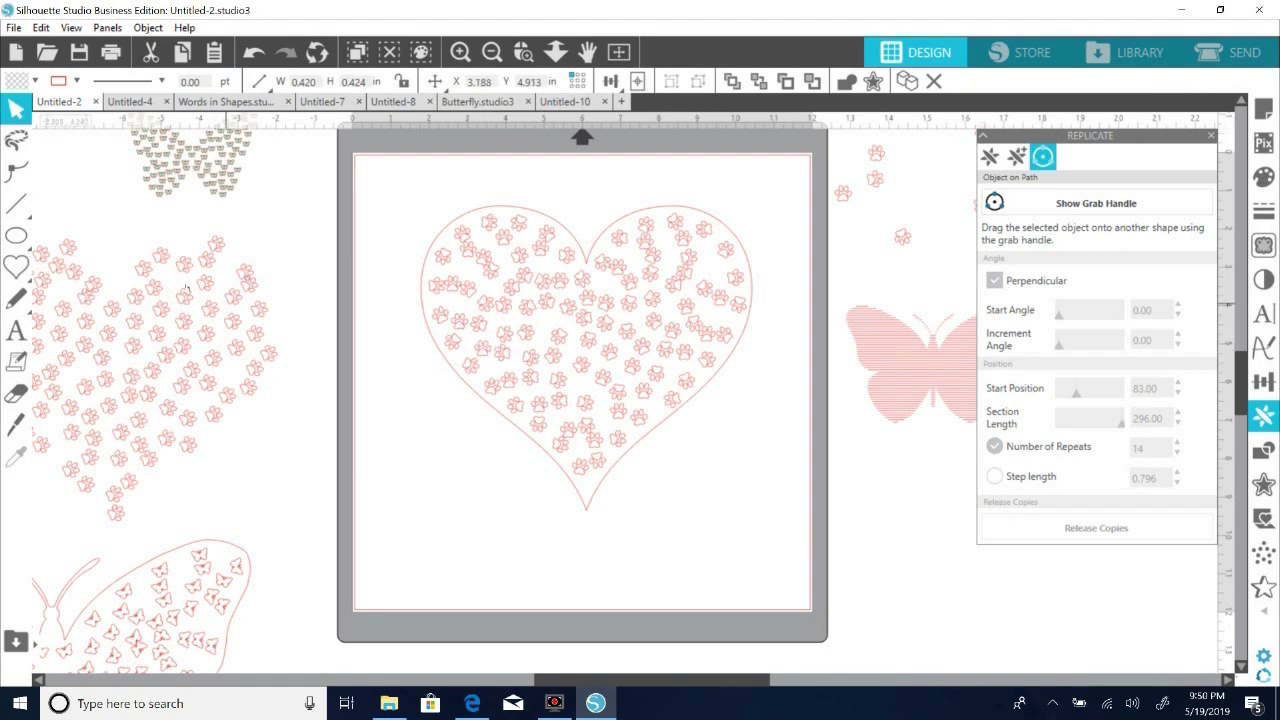
{"action": "left_click", "coordinate": [224, 264]}
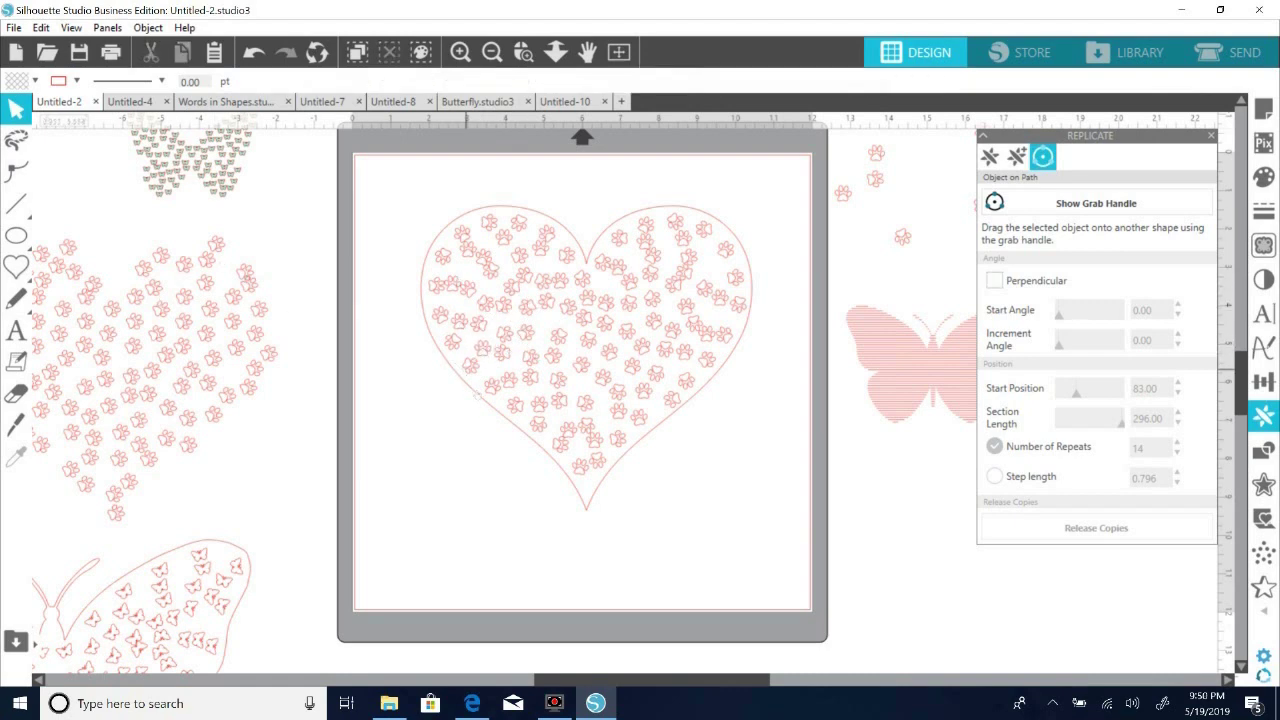
{"action": "mouse_move", "coordinate": [590, 427]}
{"action": "left_mouse_down"}
{"action": "mouse_move", "coordinate": [600, 420]}
{"action": "mouse_move", "coordinate": [589, 400]}
{"action": "mouse_move", "coordinate": [569, 420]}
{"action": "left_mouse_up"}
{"action": "left_click", "coordinate": [619, 438]}
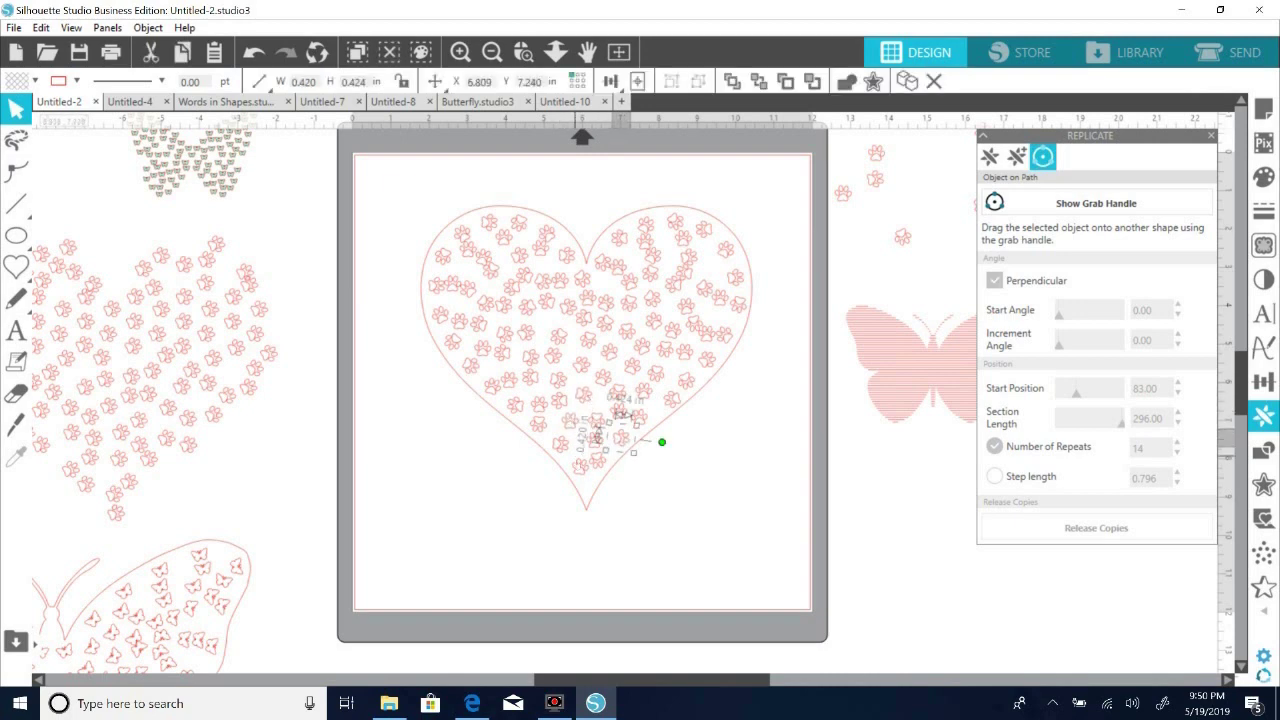
{"action": "left_click", "coordinate": [828, 402]}
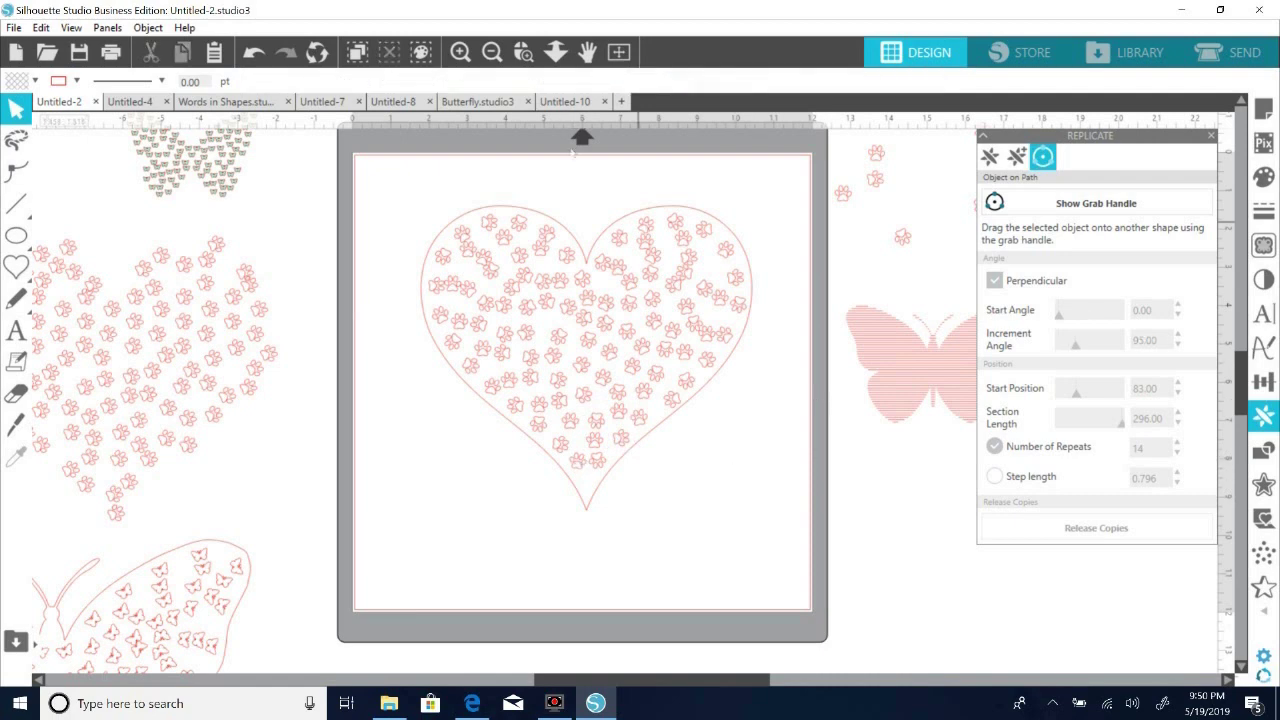
Reposition and rotate the crowded paw prints in the heart's left lobe so they are evenly spaced.
{"action": "left_click", "coordinate": [467, 255]}
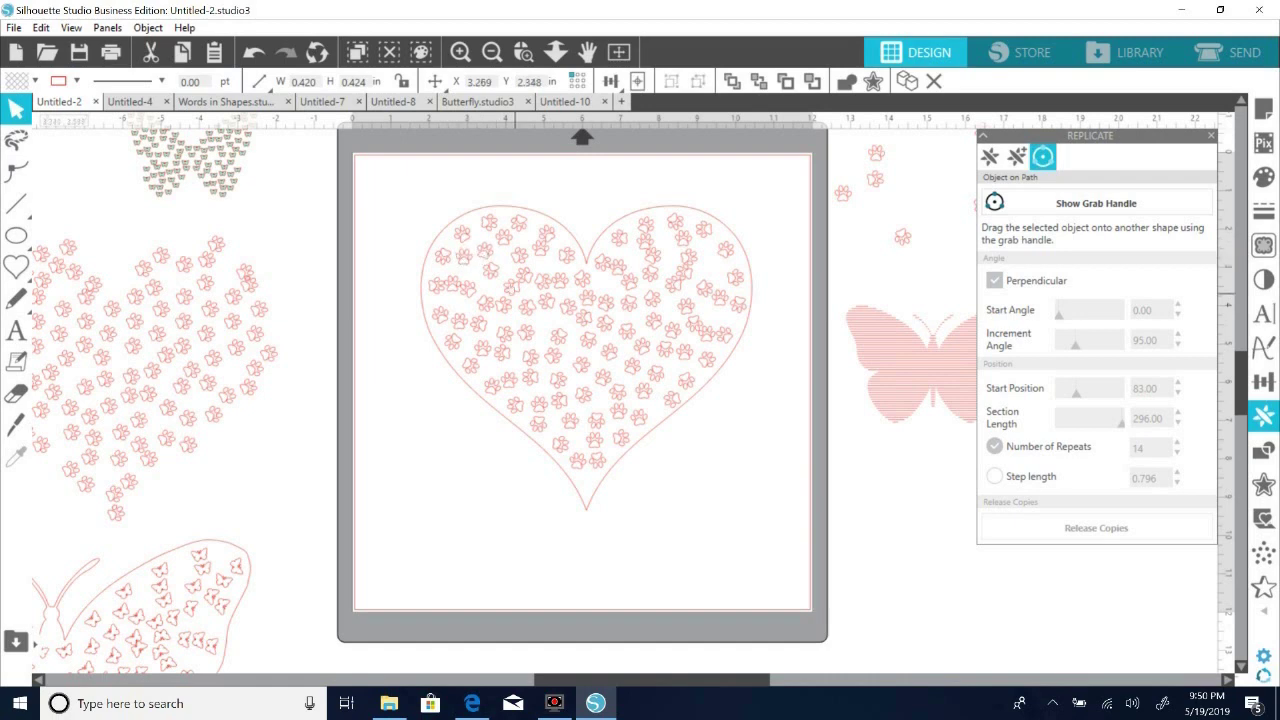
{"action": "left_click", "coordinate": [490, 288]}
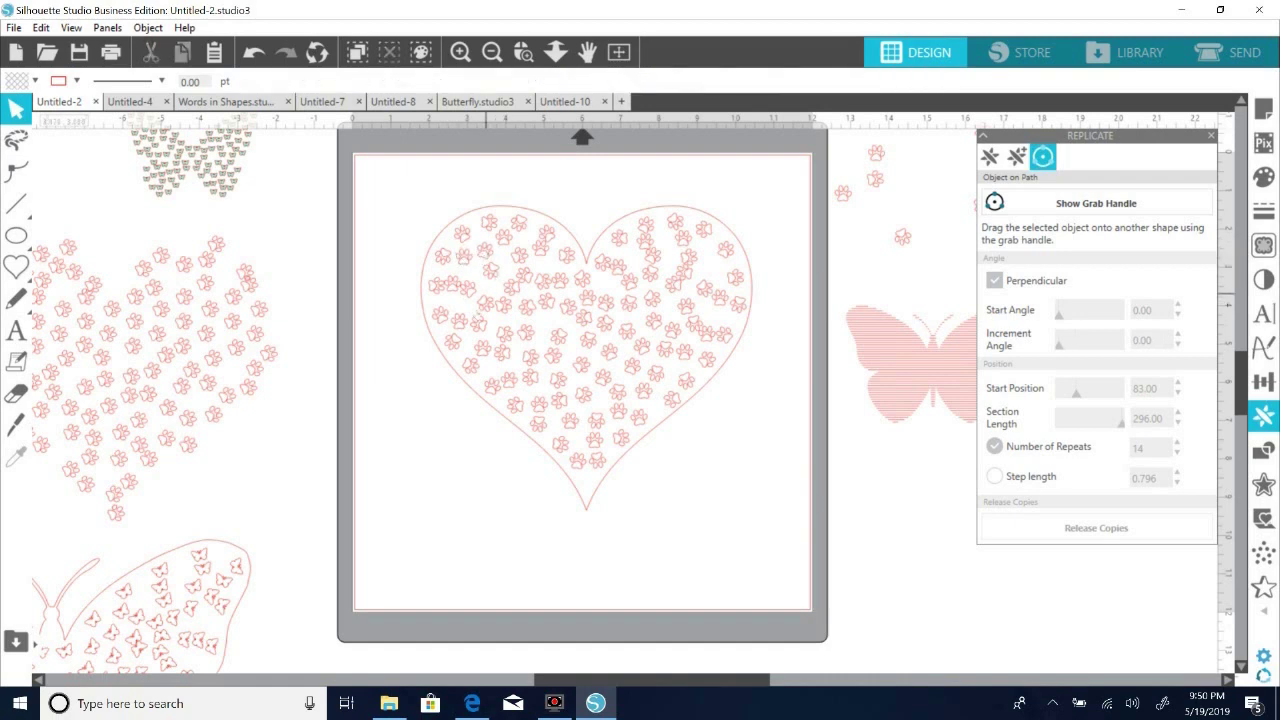
{"action": "left_click", "coordinate": [470, 287]}
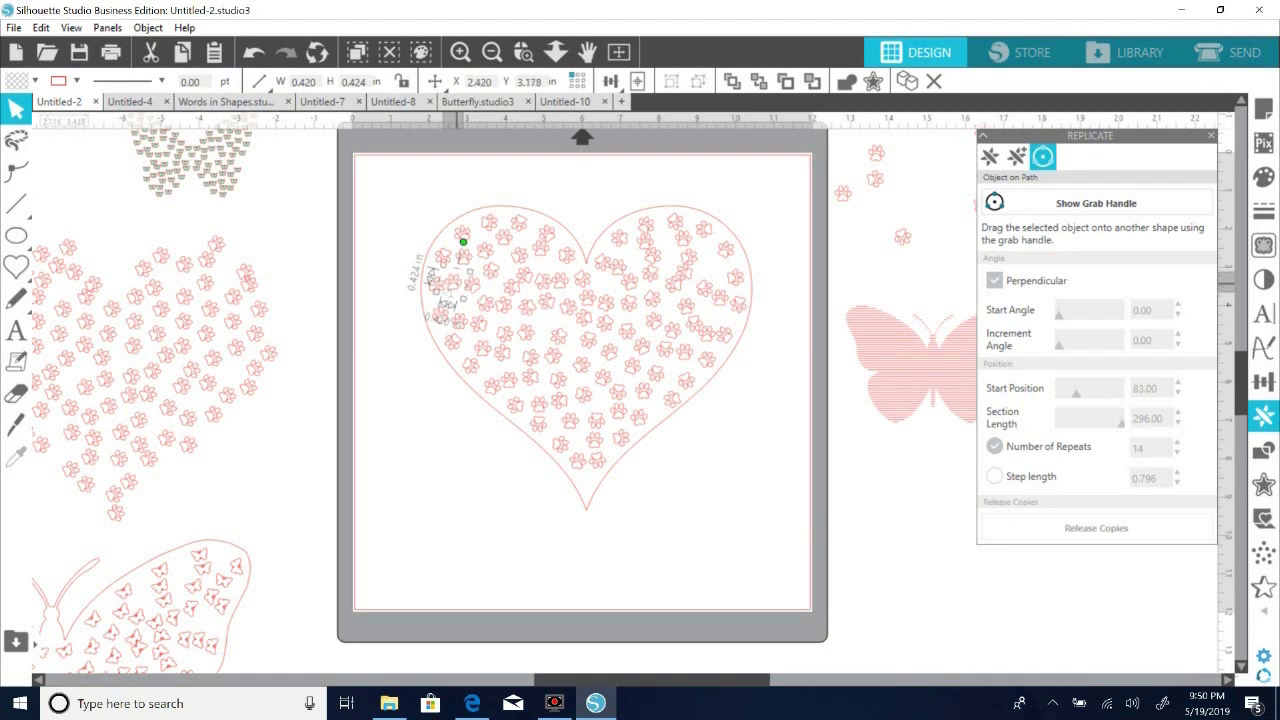
{"action": "left_click", "coordinate": [436, 283]}
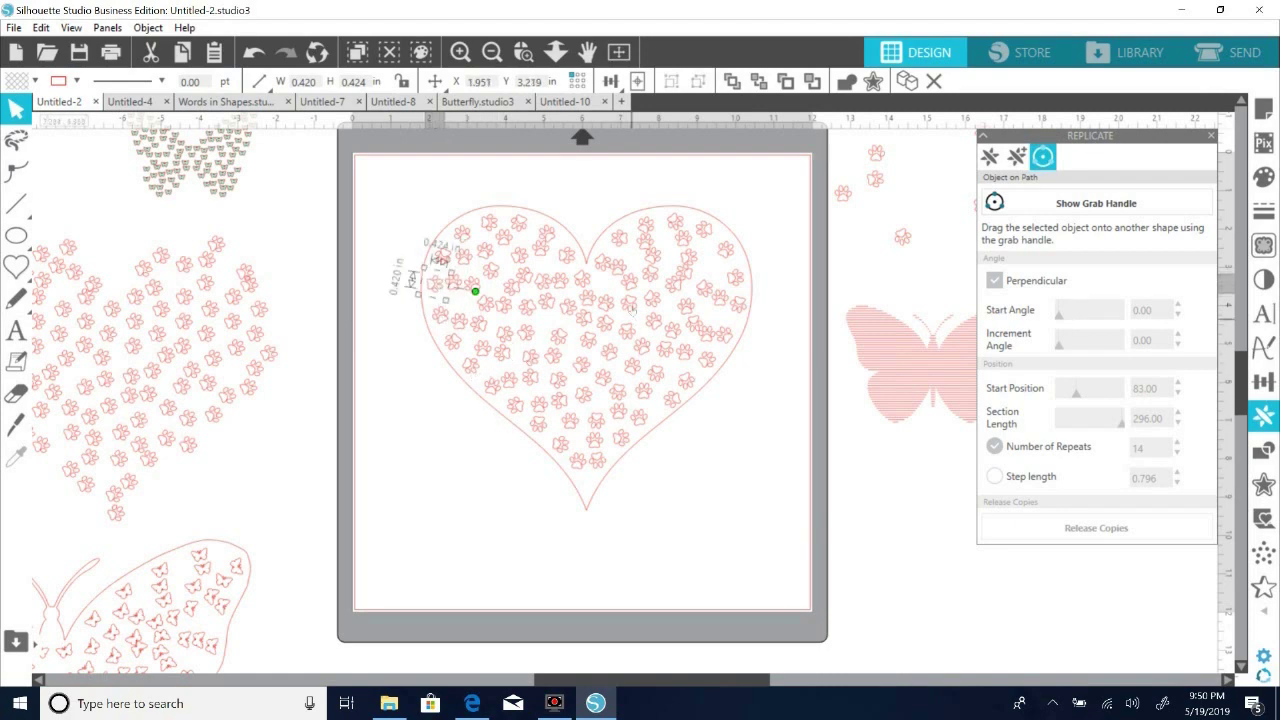
{"action": "left_click", "coordinate": [558, 287]}
{"action": "left_click_drag", "start_coordinate": [560, 290], "coordinate": [562, 287]}
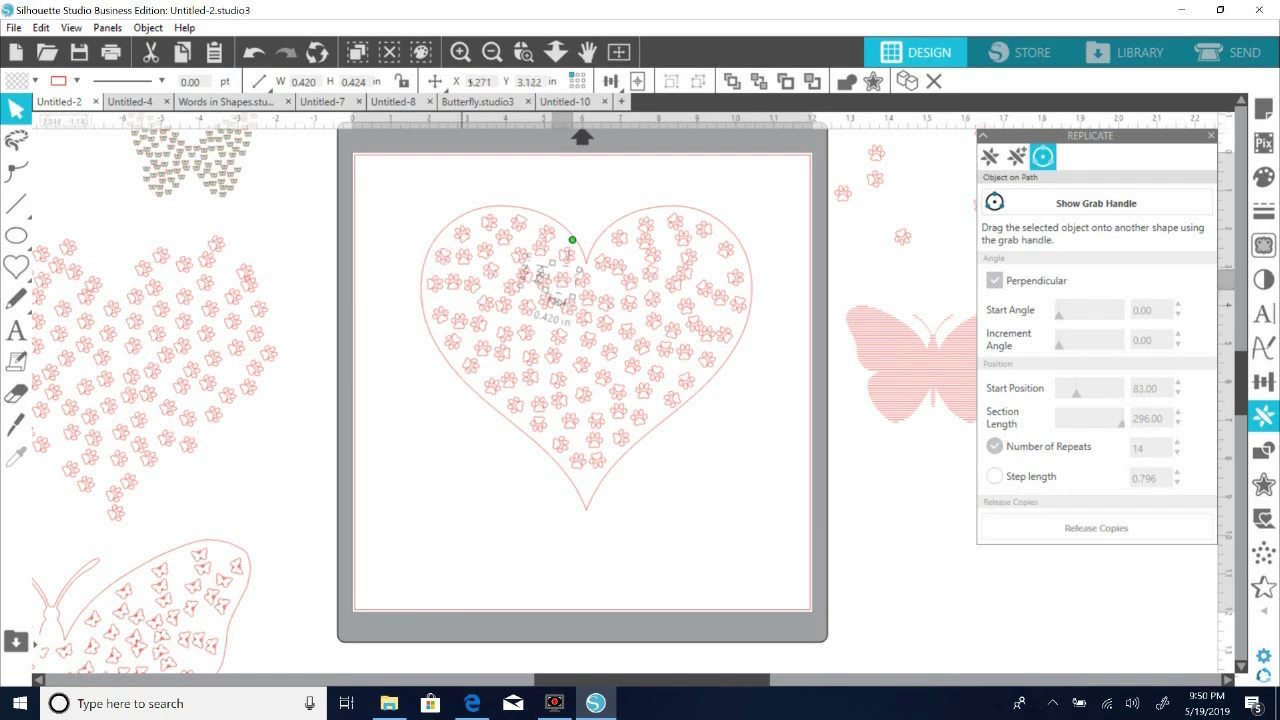
{"action": "left_click", "coordinate": [691, 172]}
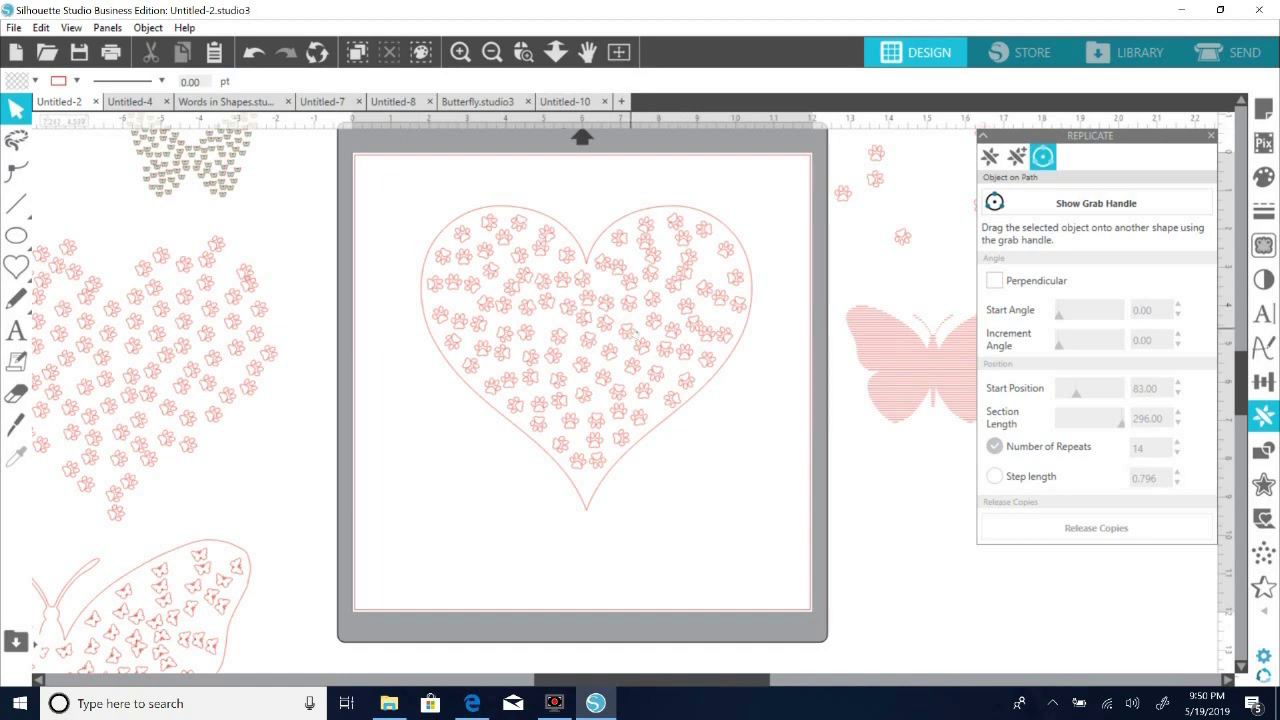
{"action": "left_click", "coordinate": [505, 288]}
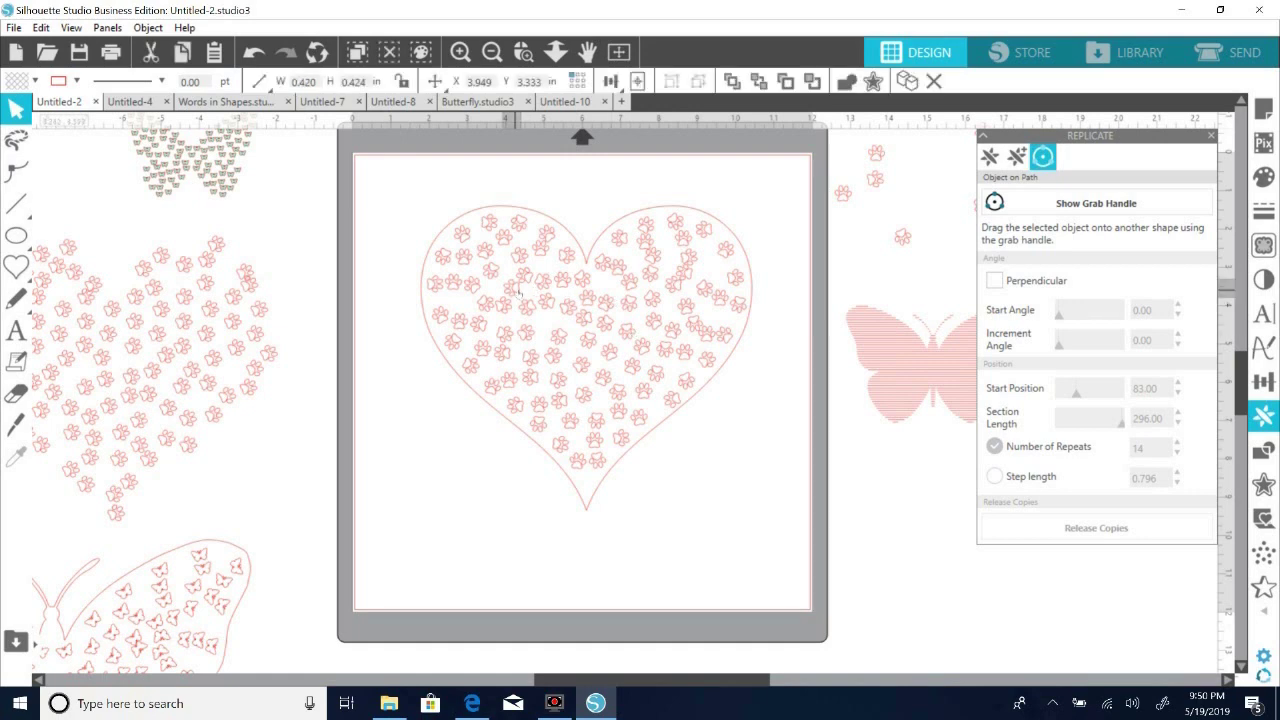
{"action": "left_click_drag", "start_coordinate": [505, 288], "coordinate": [525, 280]}
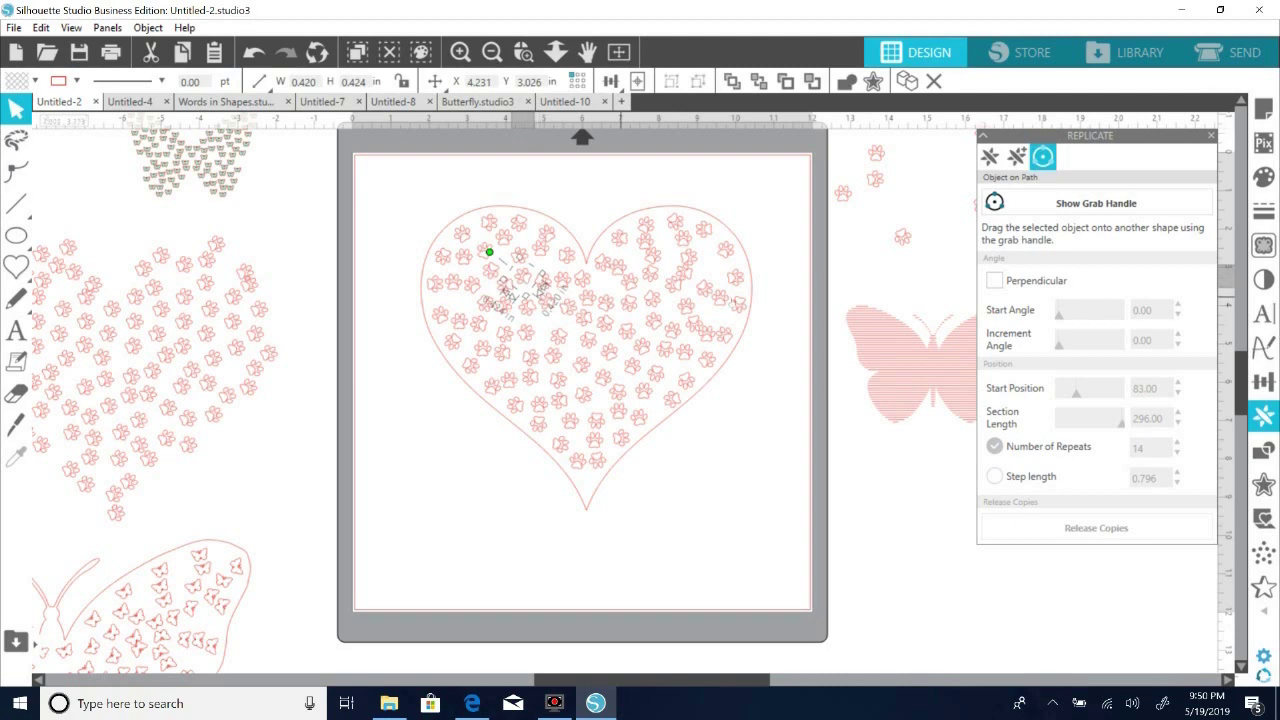
Move apart the overlapping paw prints along the heart's right side and outer right lobe.
{"action": "left_click", "coordinate": [737, 340]}
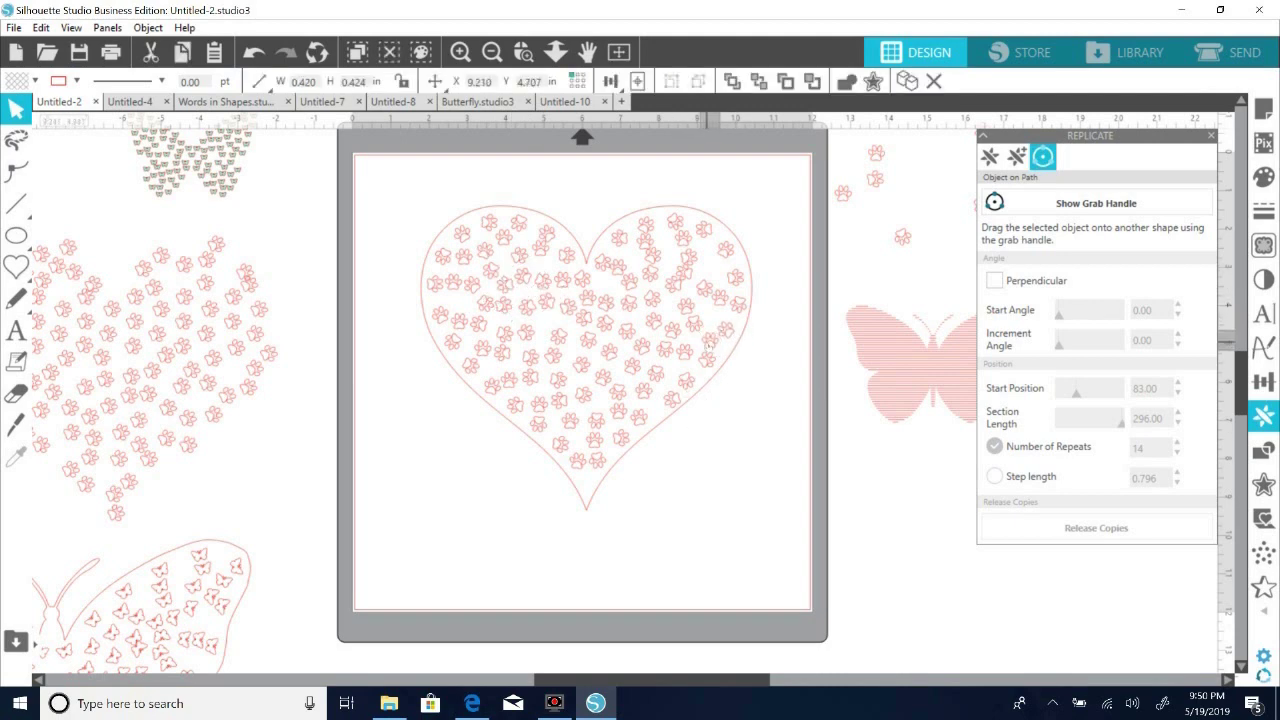
{"action": "left_click", "coordinate": [704, 364]}
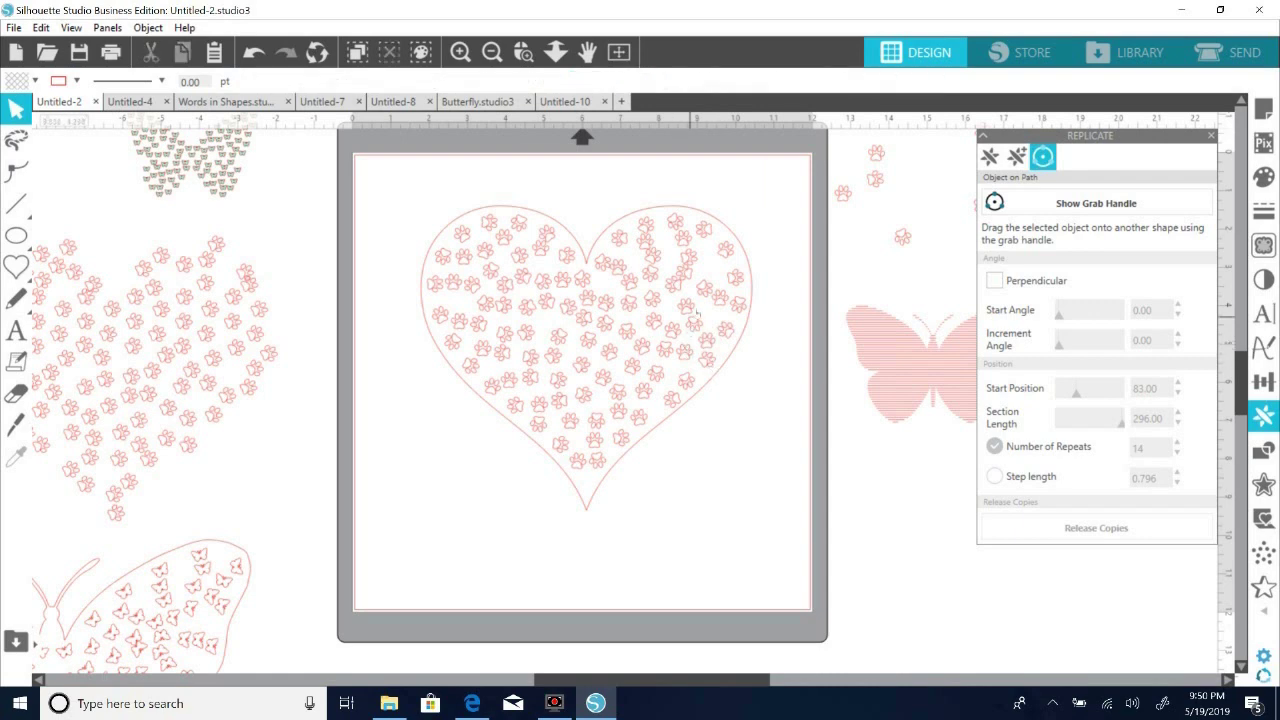
{"action": "left_click", "coordinate": [678, 312]}
{"action": "left_click_drag", "start_coordinate": [686, 272], "coordinate": [690, 280]}
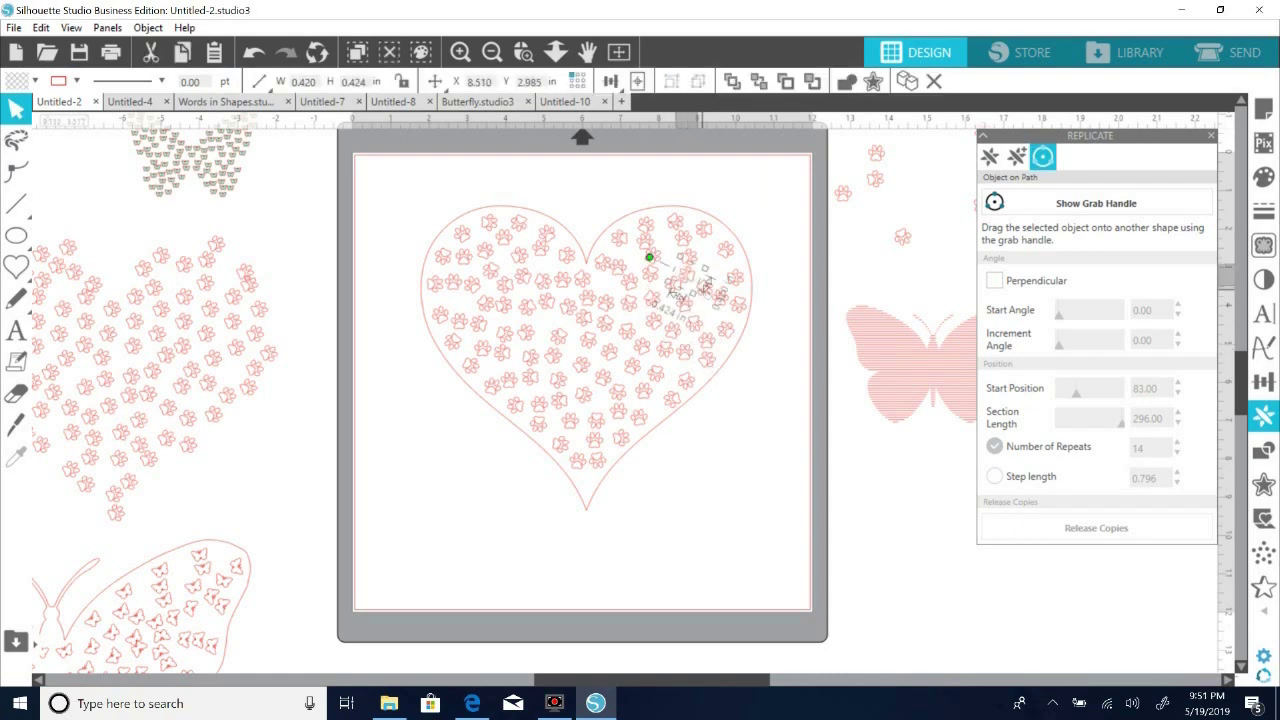
{"action": "left_click", "coordinate": [696, 284]}
{"action": "left_click_drag", "start_coordinate": [690, 277], "coordinate": [697, 287]}
{"action": "left_click", "coordinate": [711, 320]}
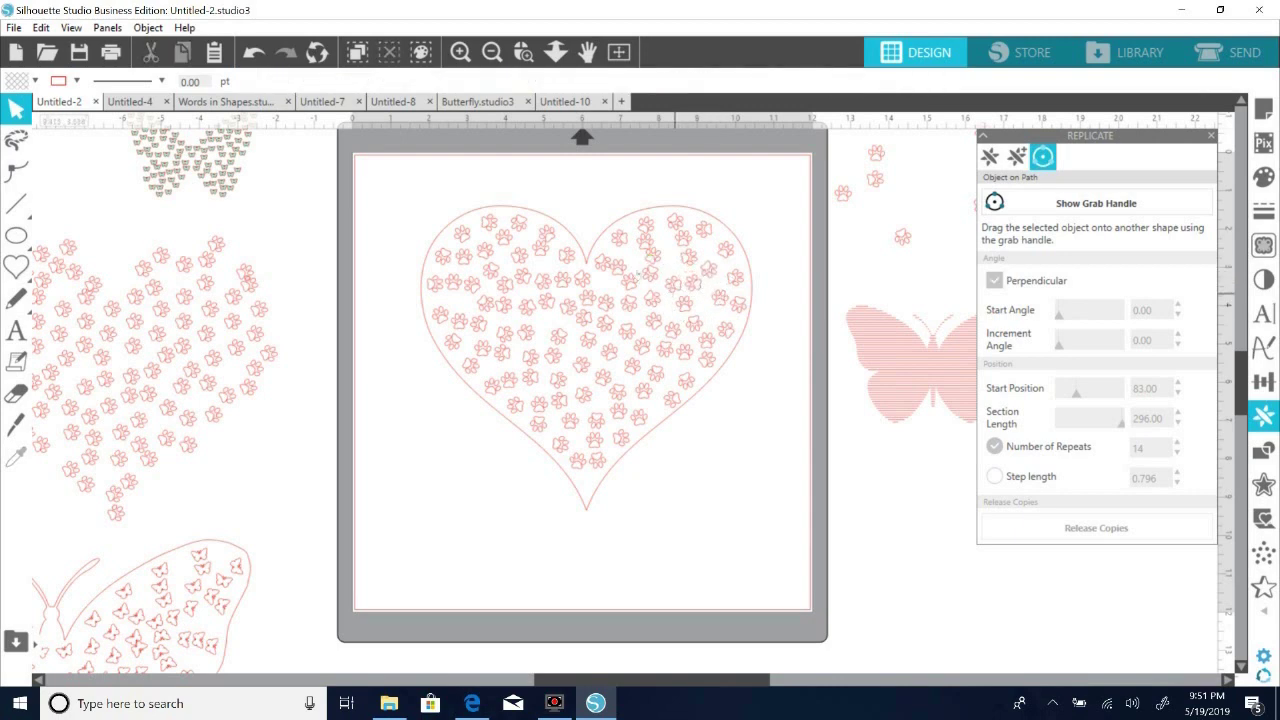
Spread out the clustered paw prints in the right lobe beside the heart's cleft.
{"action": "left_click_drag", "start_coordinate": [642, 244], "coordinate": [671, 266]}
{"action": "left_click", "coordinate": [645, 246]}
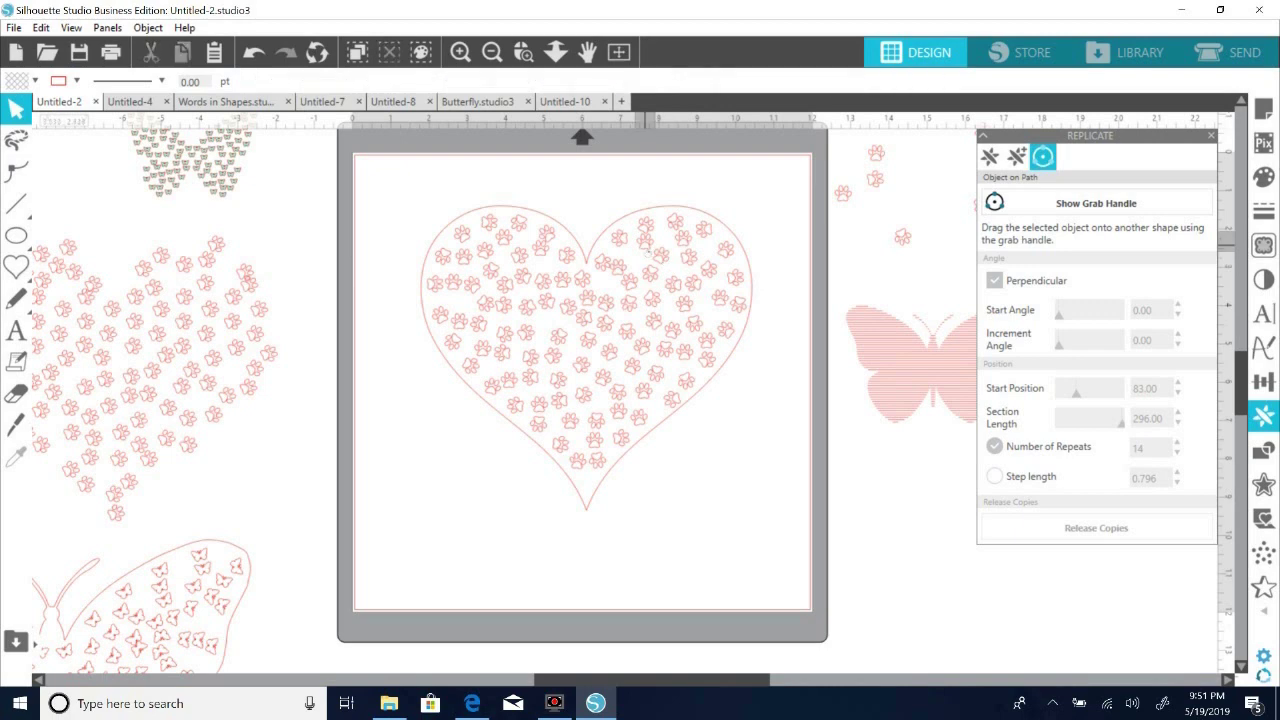
{"action": "left_click", "coordinate": [630, 257]}
{"action": "left_click", "coordinate": [615, 266]}
{"action": "left_click_drag", "start_coordinate": [624, 266], "coordinate": [619, 263]}
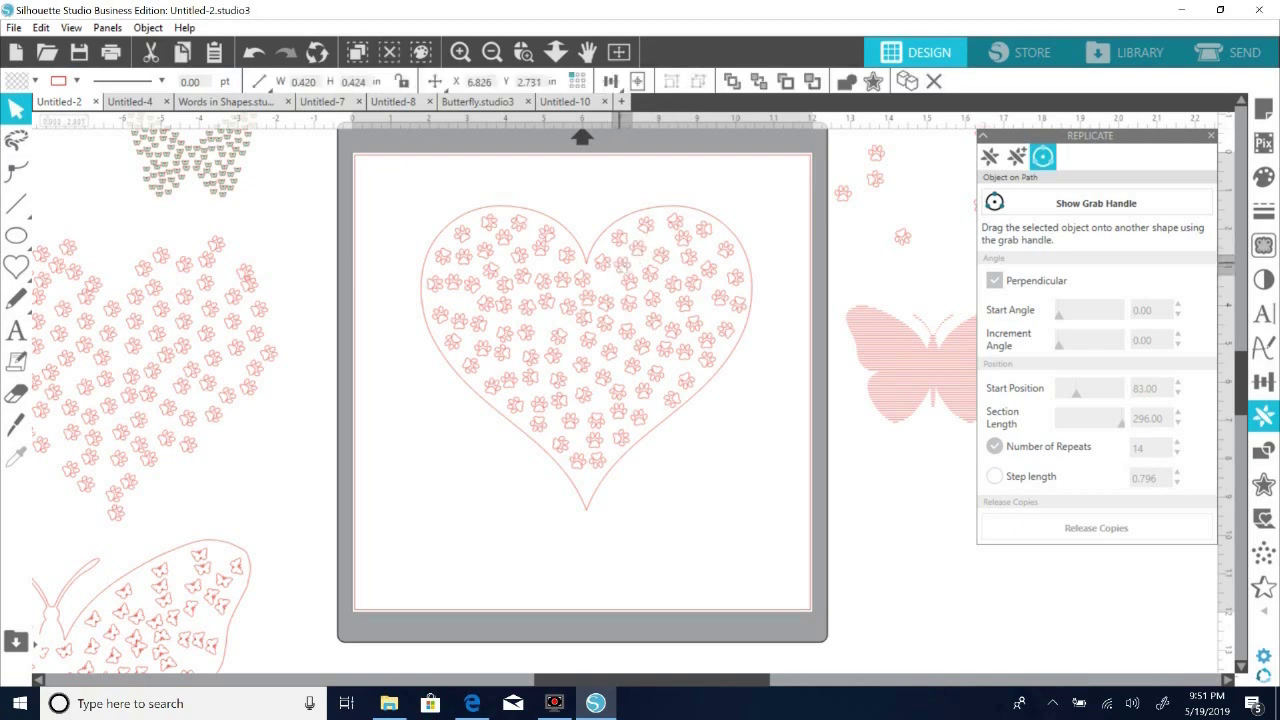
{"action": "left_click", "coordinate": [643, 389]}
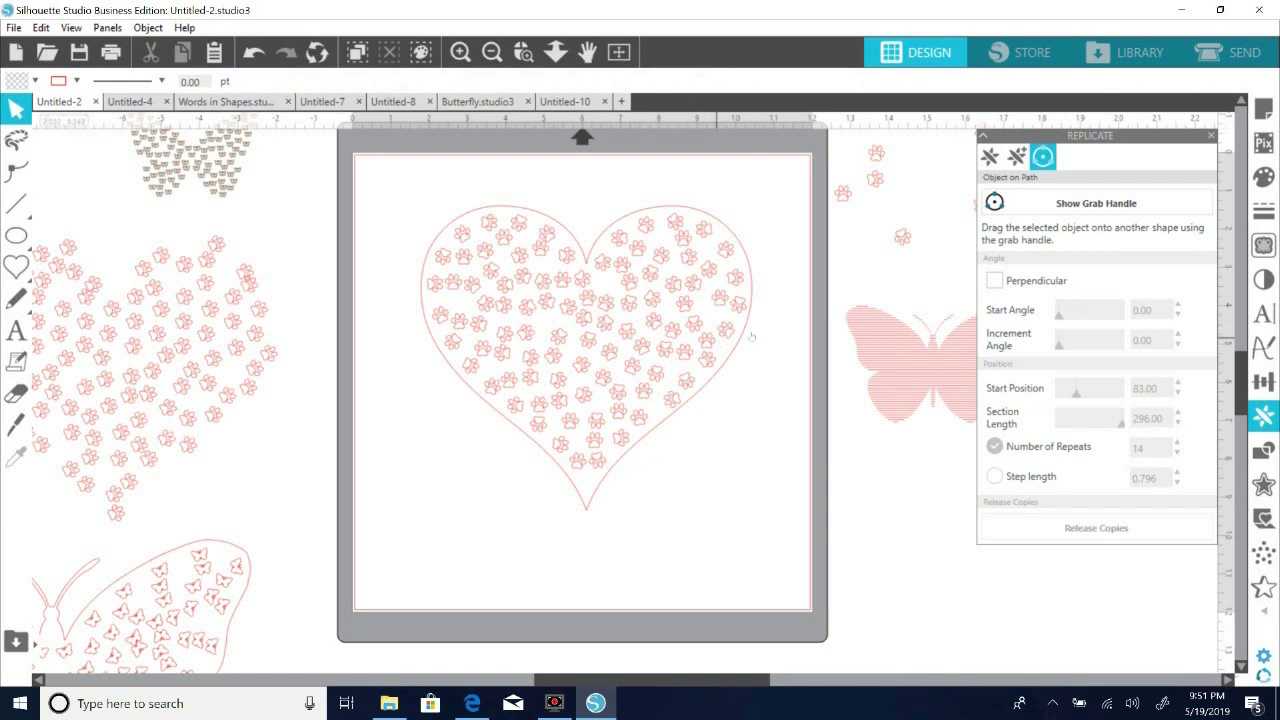
Place a spare paw print in the empty lower tip of the heart and center it there.
{"action": "left_click_drag", "start_coordinate": [903, 237], "coordinate": [587, 480]}
{"action": "left_click", "coordinate": [607, 512]}
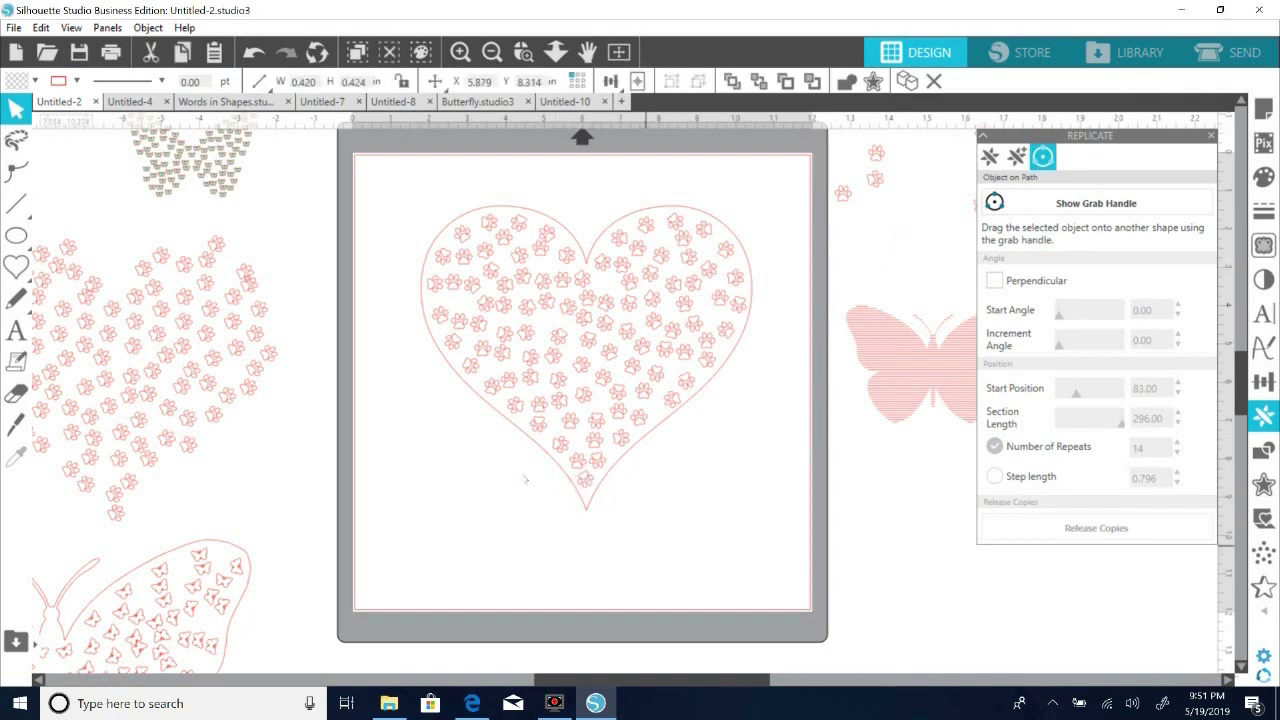
{"action": "left_click_drag", "start_coordinate": [586, 482], "coordinate": [585, 485]}
{"action": "left_click", "coordinate": [648, 521]}
{"action": "key", "text": "Escape"}
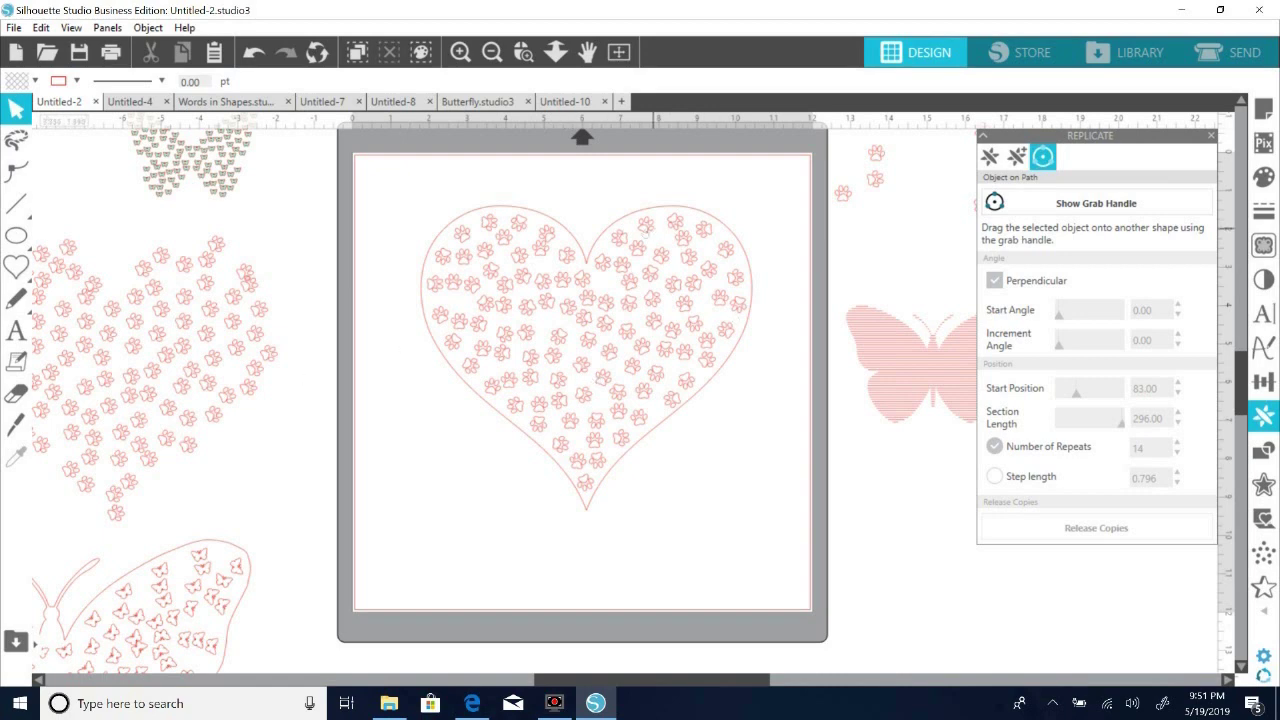
Group the heart outline with all the paw prints inside it.
{"action": "left_click_drag", "start_coordinate": [416, 177], "coordinate": [582, 480]}
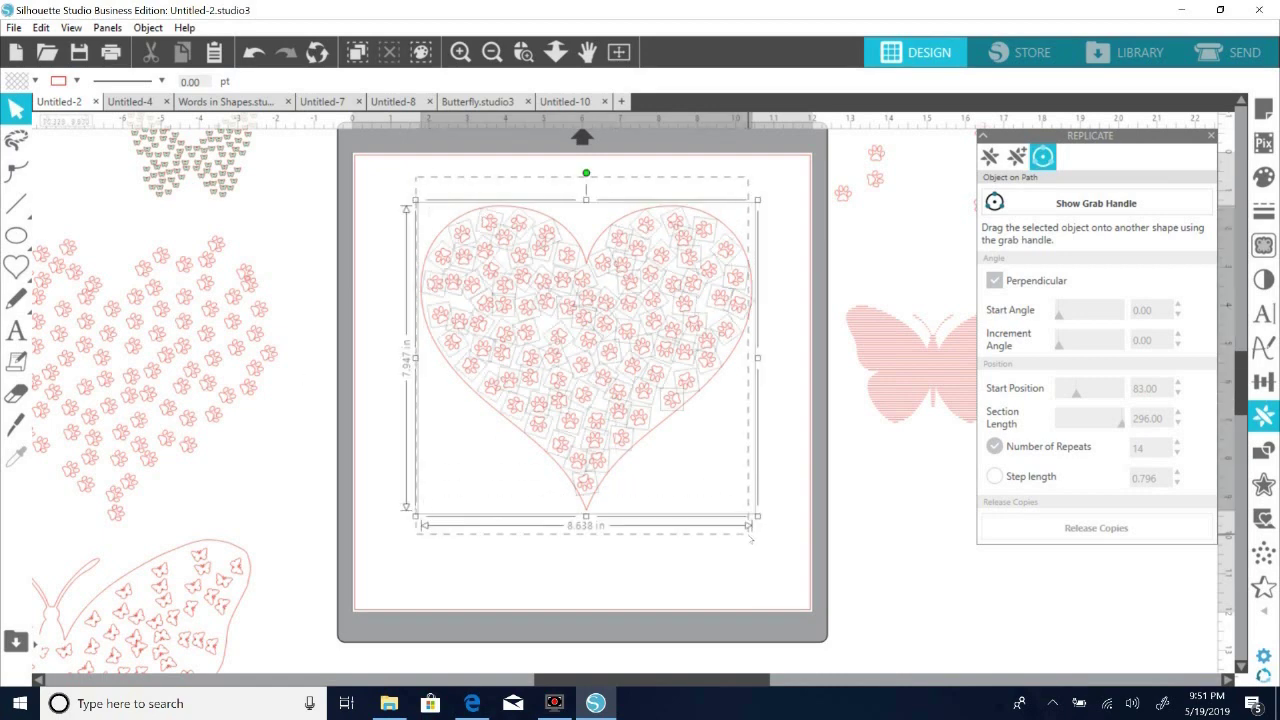
{"action": "right_click", "coordinate": [651, 414]}
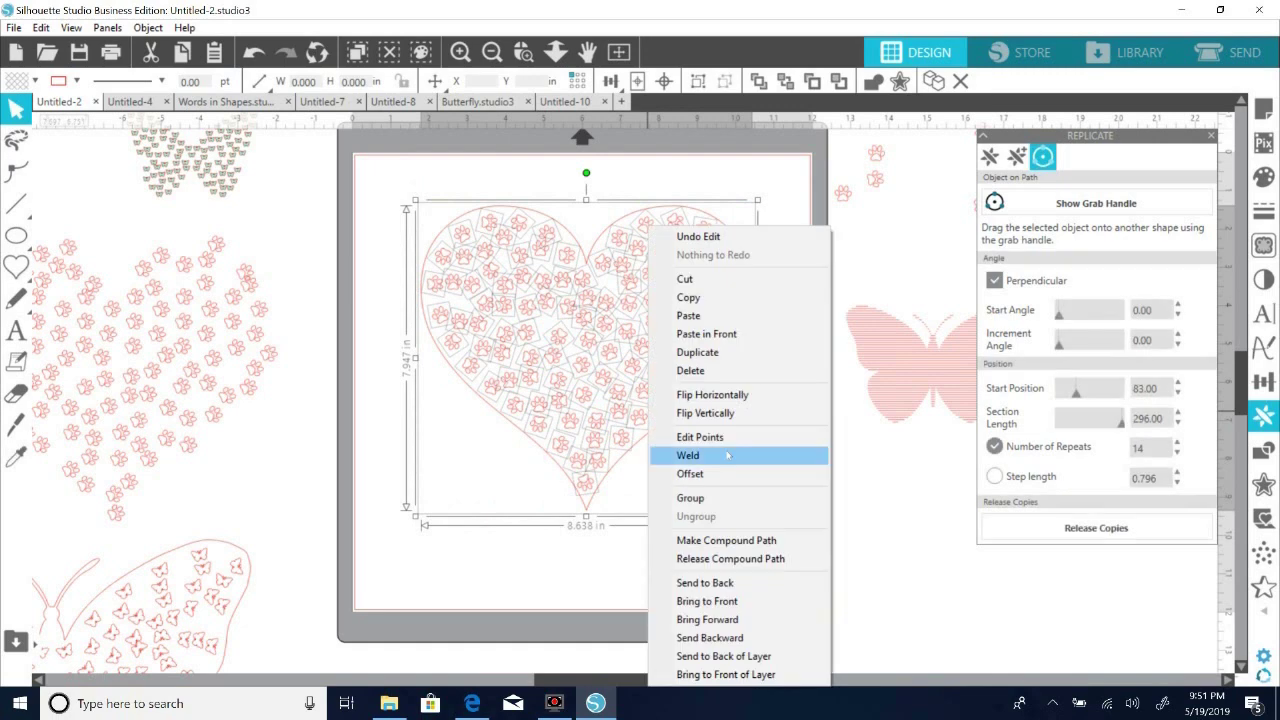
{"action": "left_click", "coordinate": [700, 498]}
Scale the grouped paw-print heart to about 5.28 in wide and move it off the mat, below the striped butterfly.
{"action": "left_click_drag", "start_coordinate": [757, 516], "coordinate": [610, 352]}
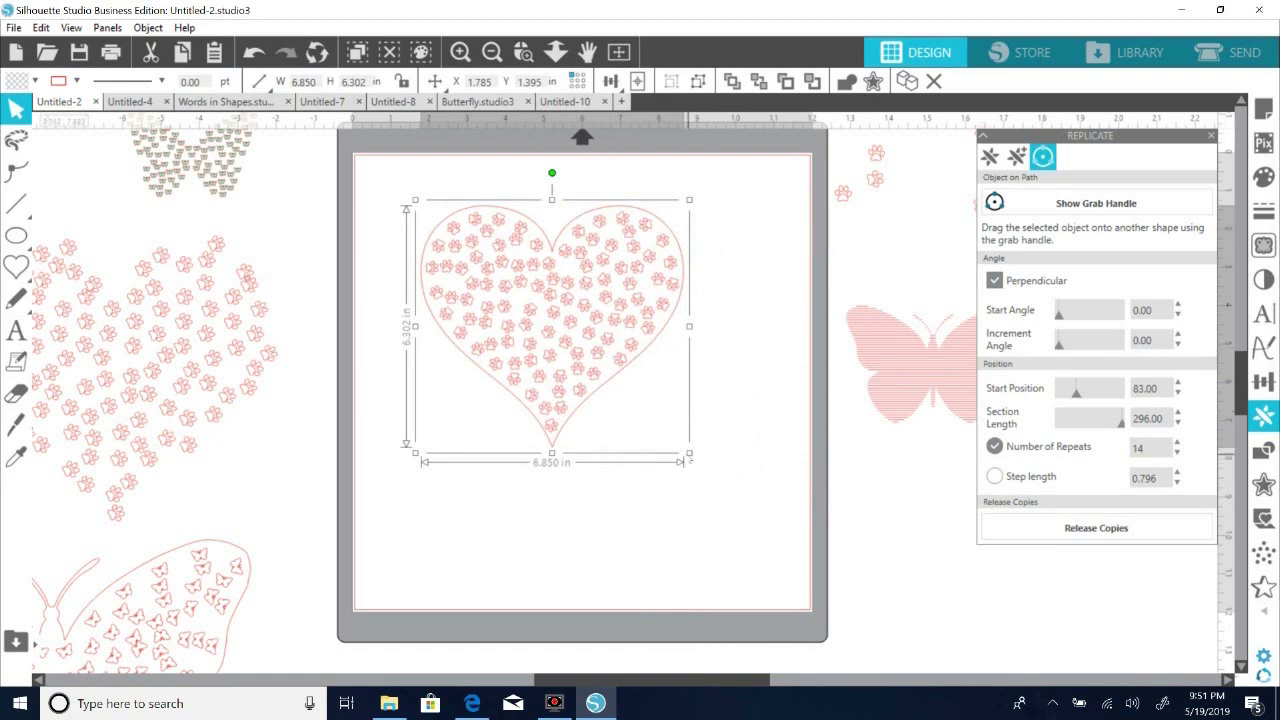
{"action": "left_click_drag", "start_coordinate": [690, 456], "coordinate": [563, 338]}
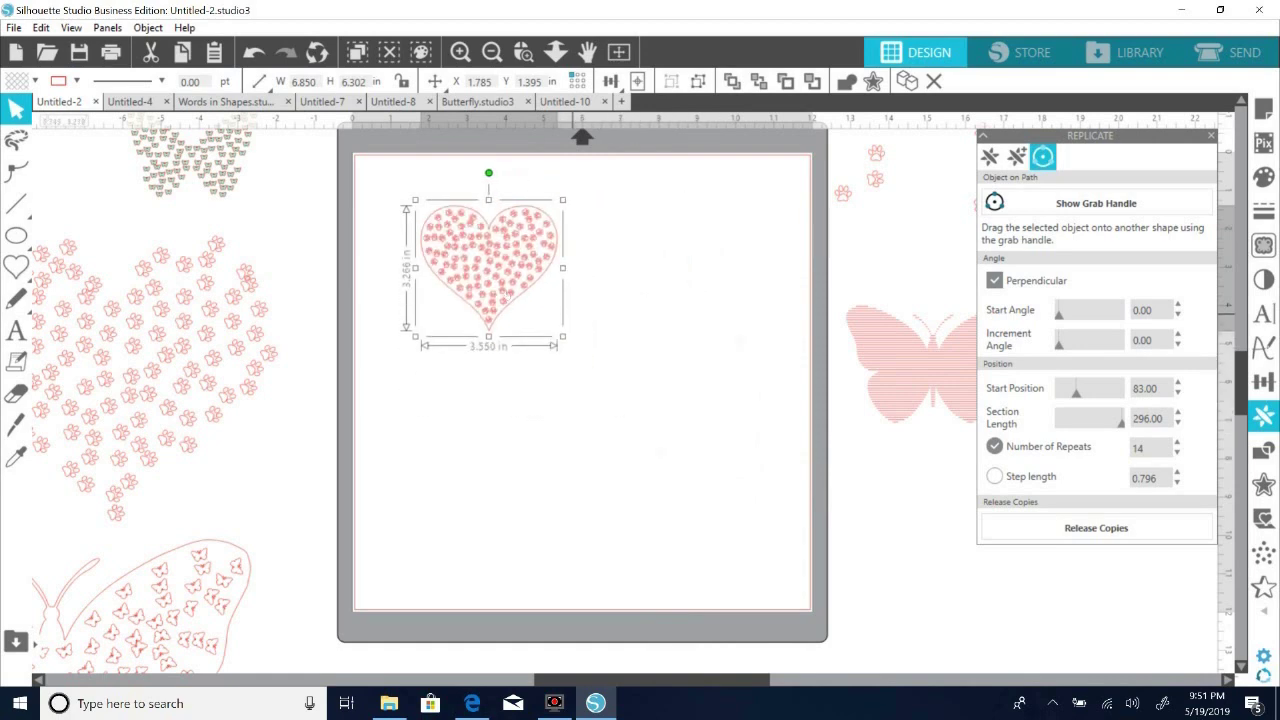
{"action": "left_click_drag", "start_coordinate": [529, 257], "coordinate": [597, 313]}
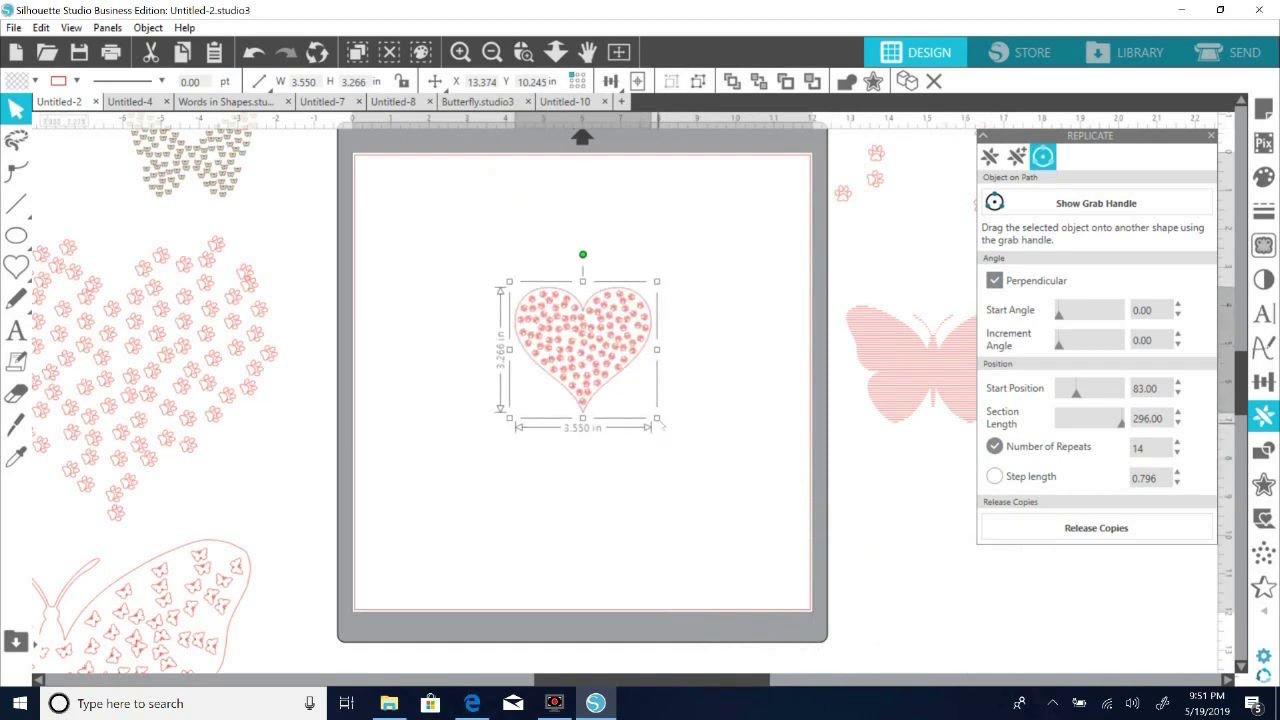
{"action": "left_click_drag", "start_coordinate": [661, 422], "coordinate": [722, 479]}
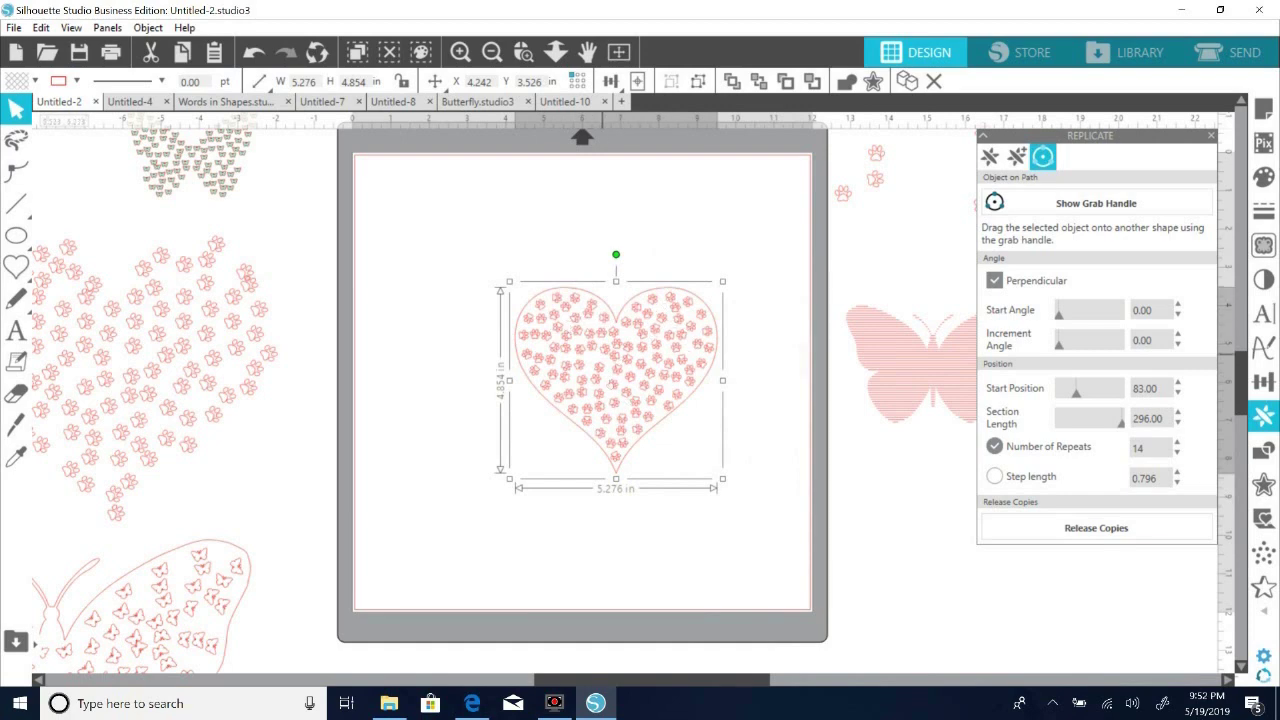
{"action": "left_click_drag", "start_coordinate": [626, 340], "coordinate": [972, 518]}
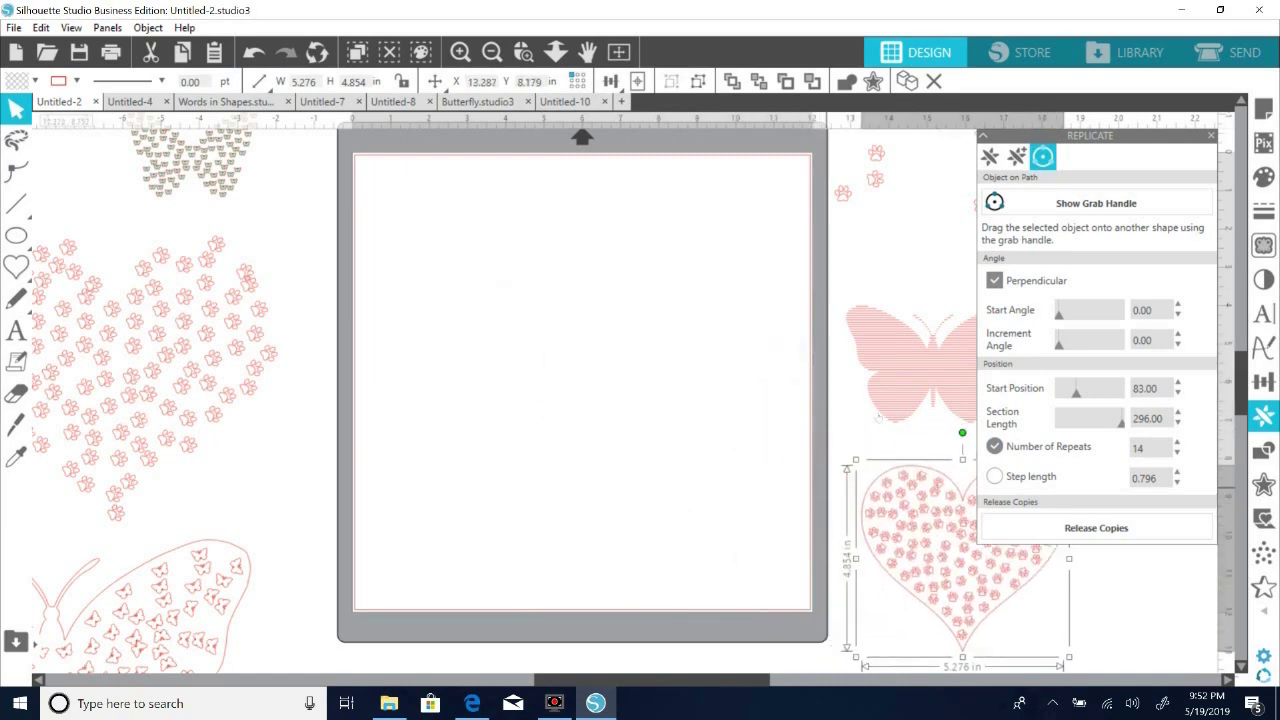
{"action": "left_click_drag", "start_coordinate": [896, 374], "coordinate": [903, 363]}
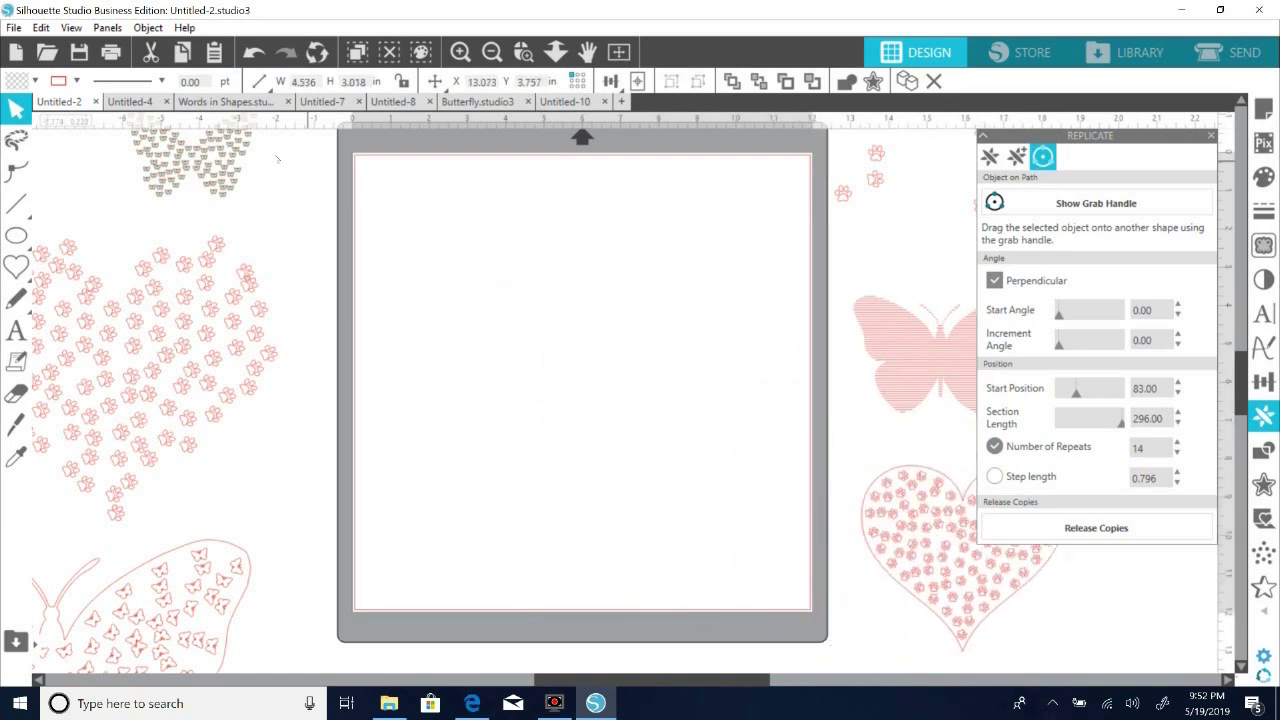
Draw a new heart about 8.06 in wide and 7.41 in high on the empty mat.
{"action": "left_click", "coordinate": [16, 266]}
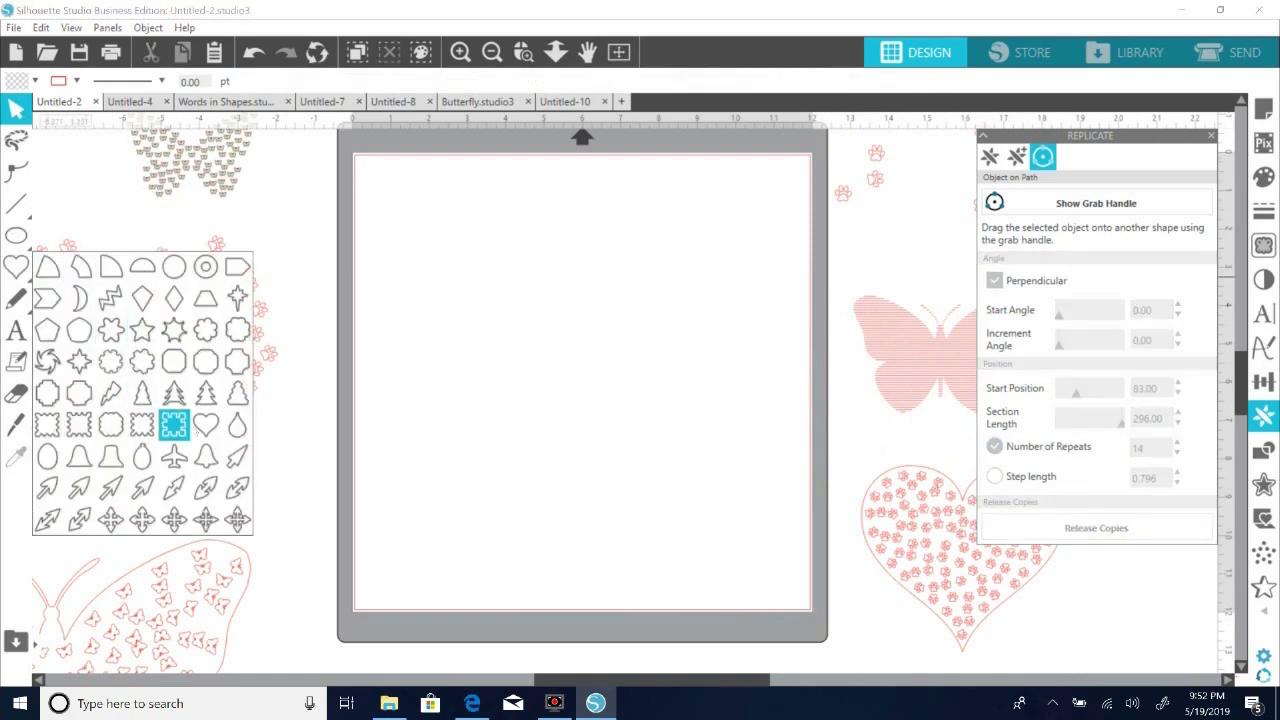
{"action": "left_click", "coordinate": [205, 425]}
{"action": "left_click_drag", "start_coordinate": [572, 487], "coordinate": [722, 200]}
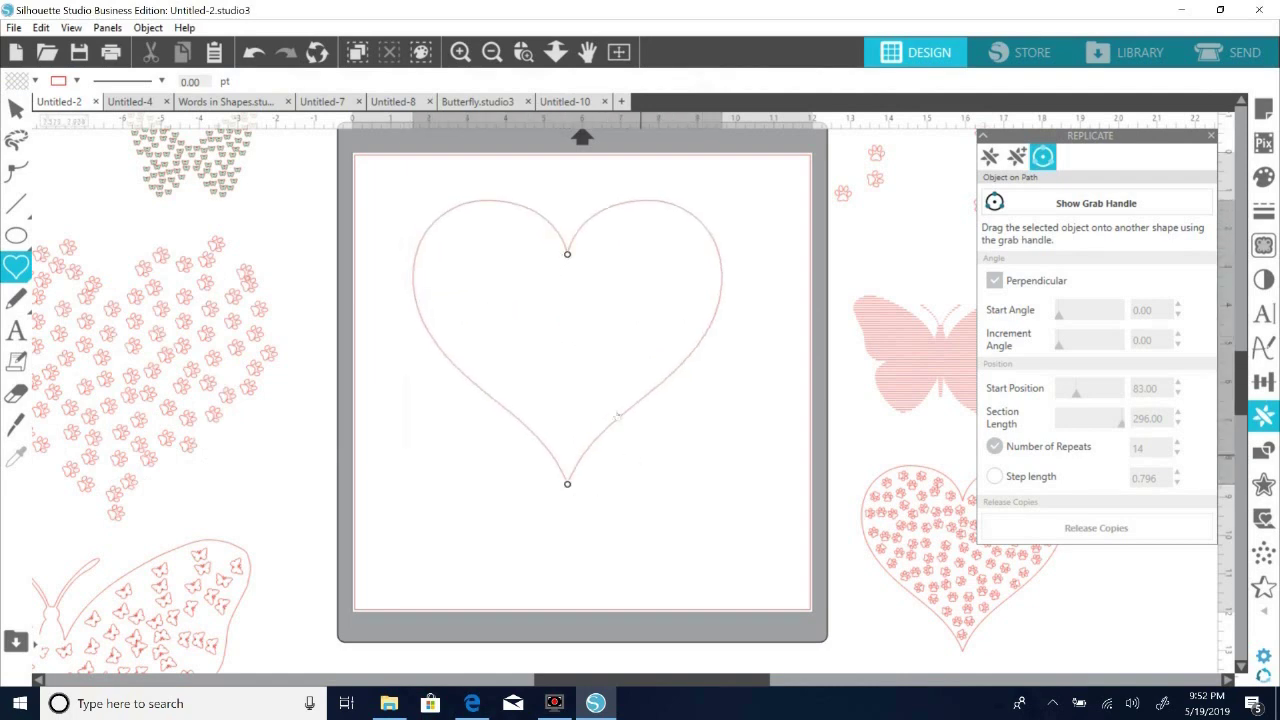
{"action": "left_click_drag", "start_coordinate": [617, 418], "coordinate": [591, 421]}
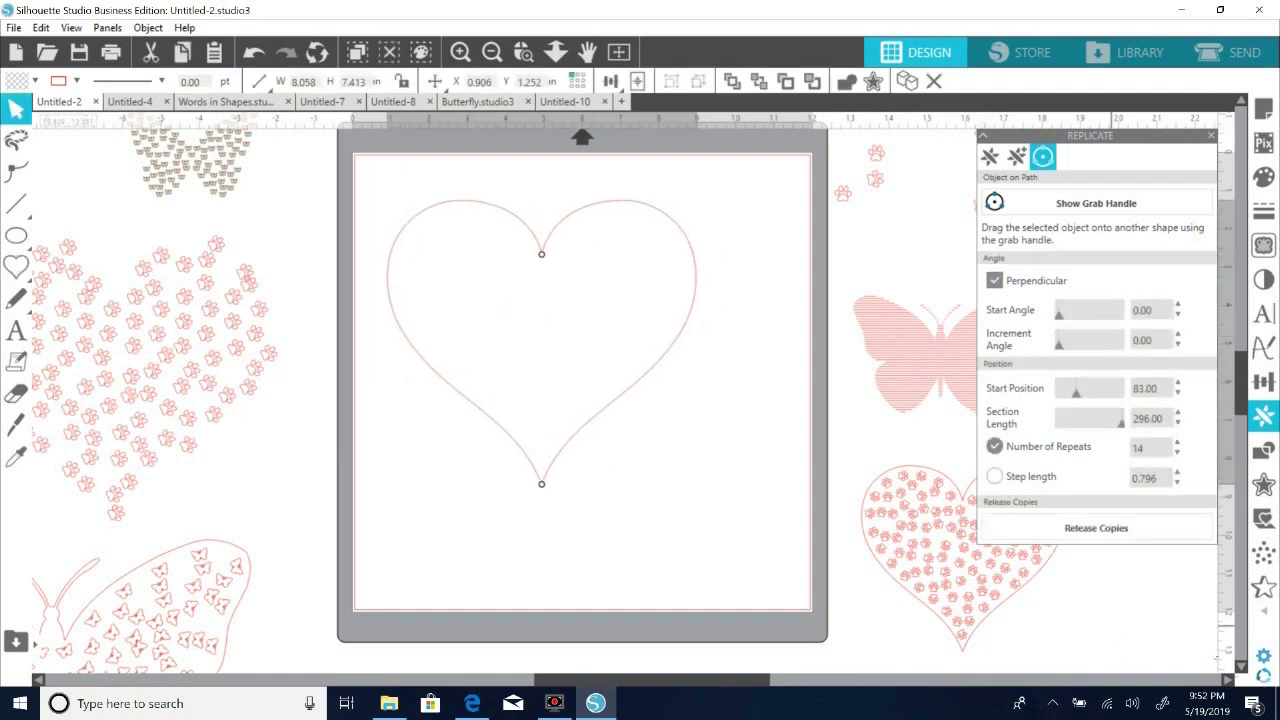
Try the parallel line fill and the sketch fill from Line Effects on the new heart, then undo the last change.
{"action": "left_click", "coordinate": [1264, 612]}
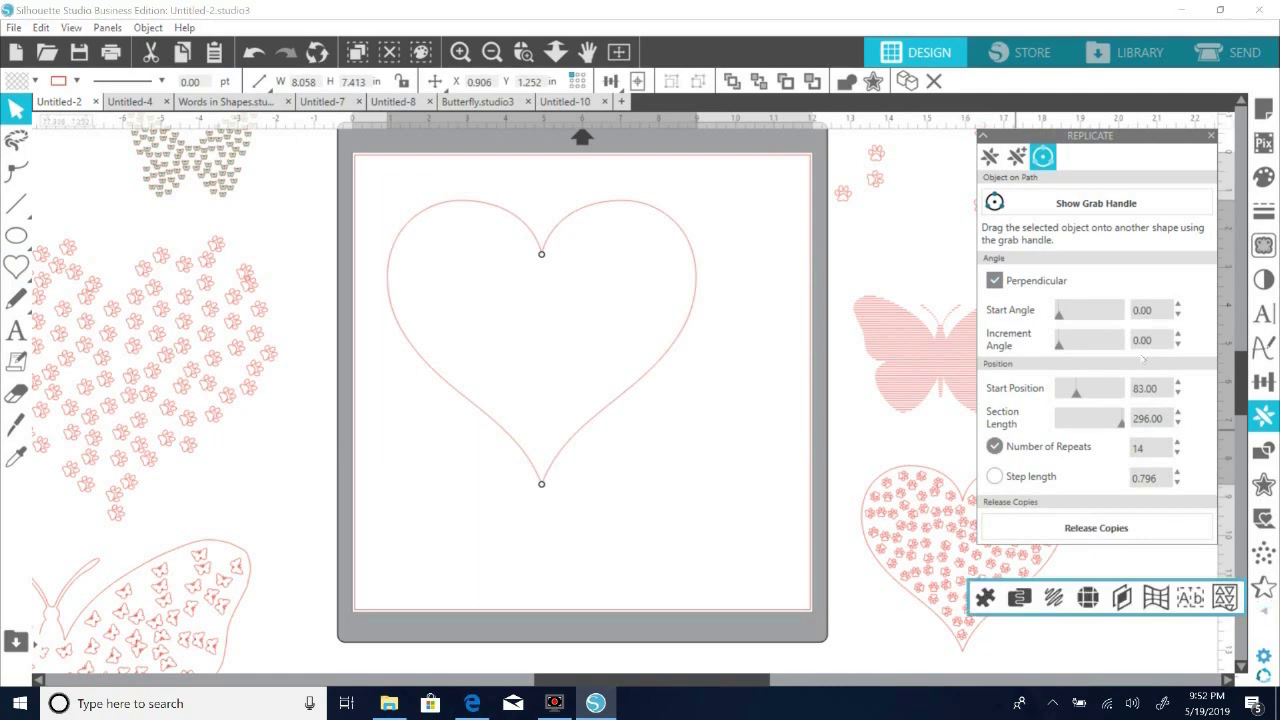
{"action": "left_click", "coordinate": [1053, 597]}
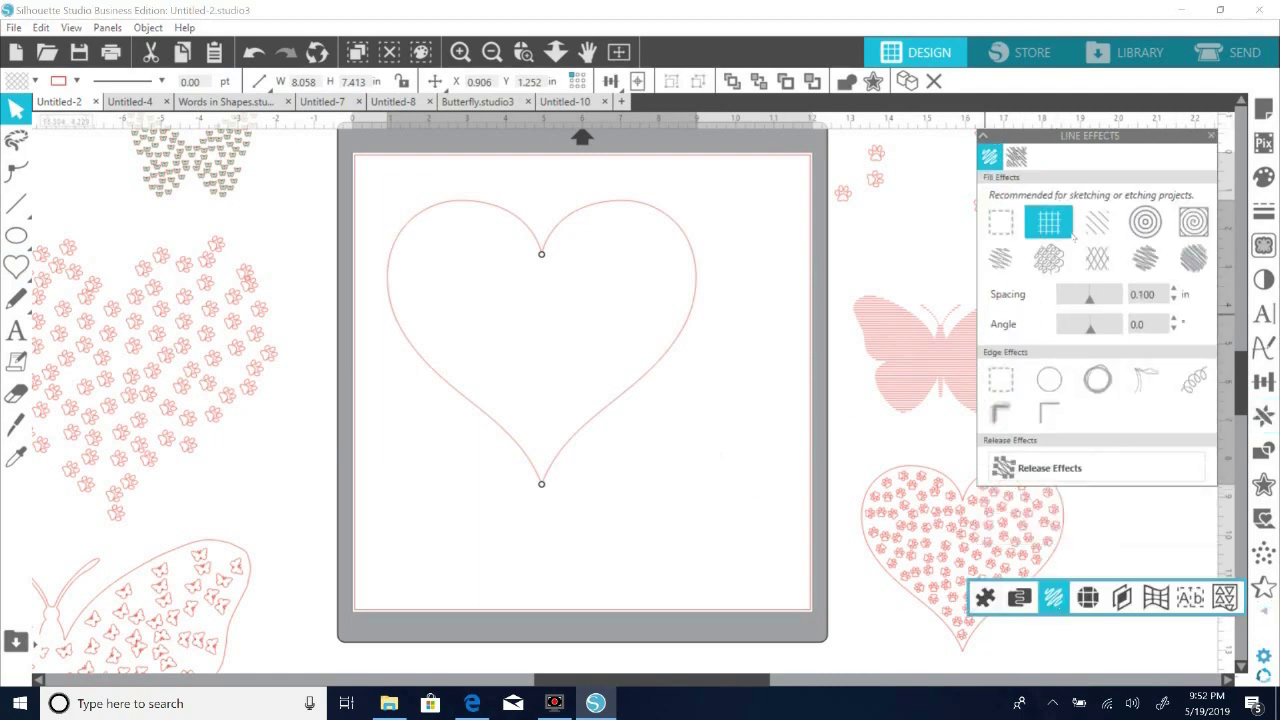
{"action": "left_click", "coordinate": [1098, 224]}
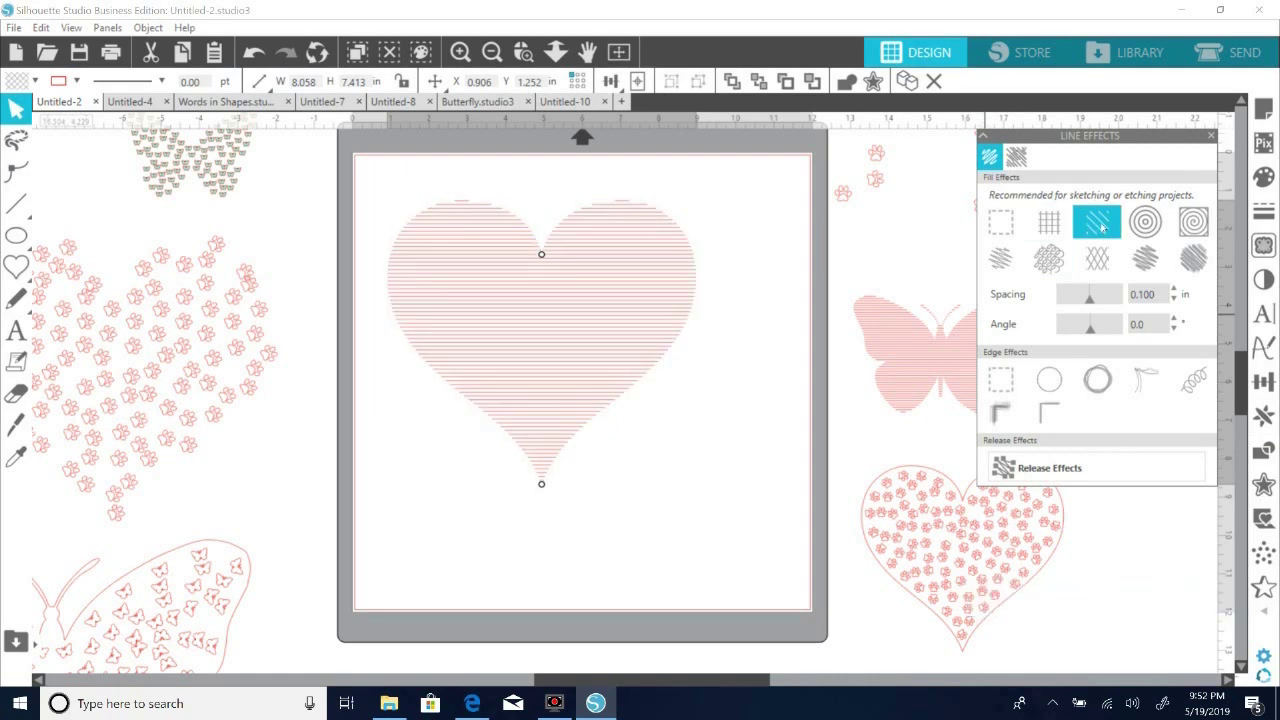
{"action": "left_click", "coordinate": [1000, 258]}
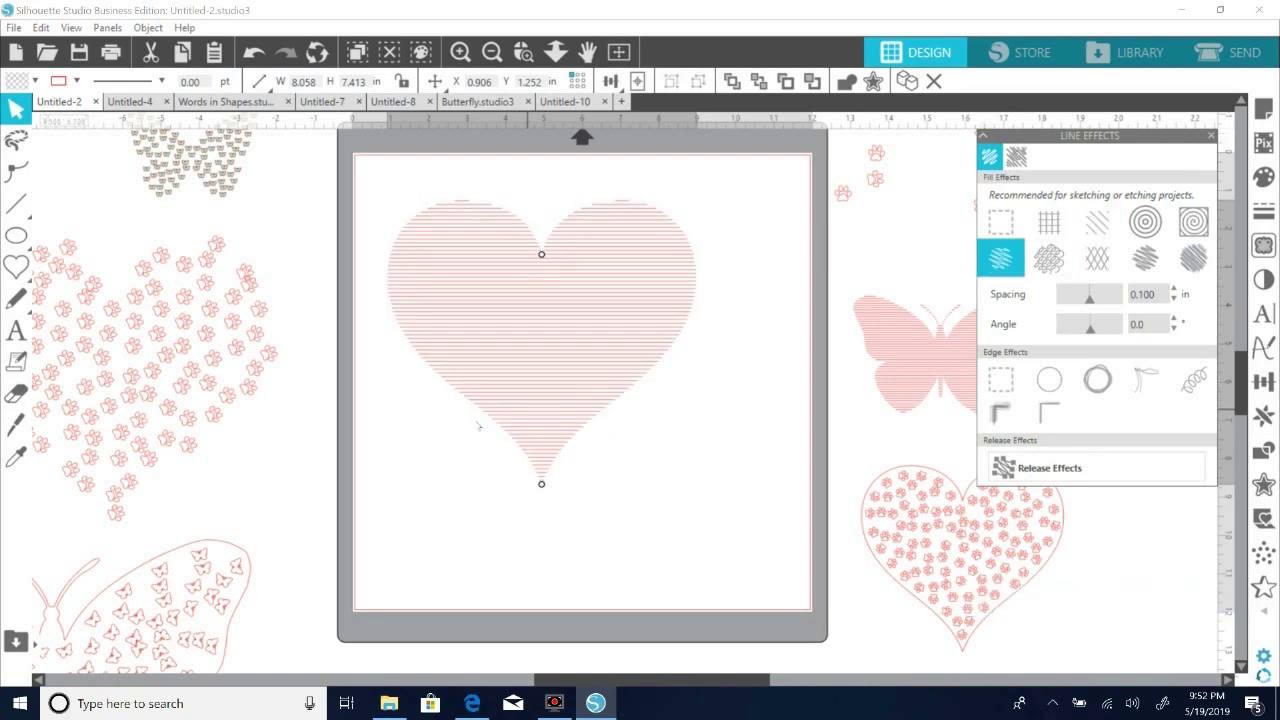
{"action": "left_click", "coordinate": [563, 456]}
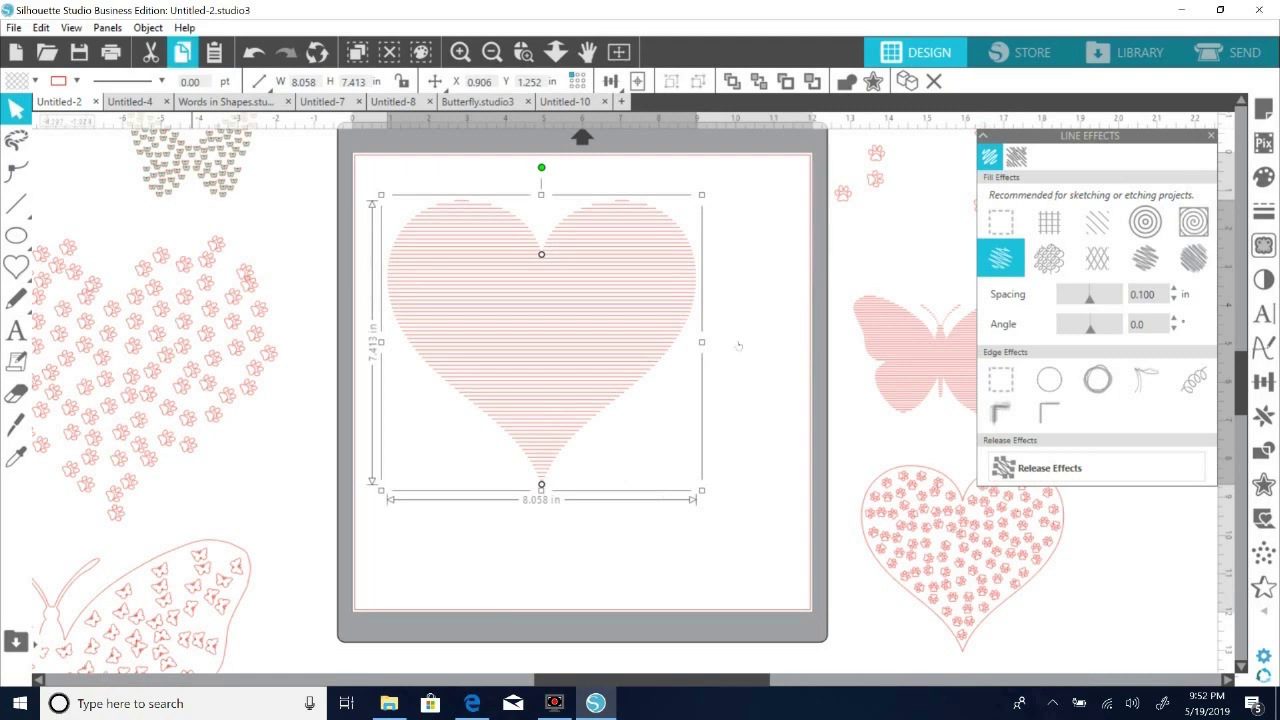
{"action": "left_click", "coordinate": [254, 52]}
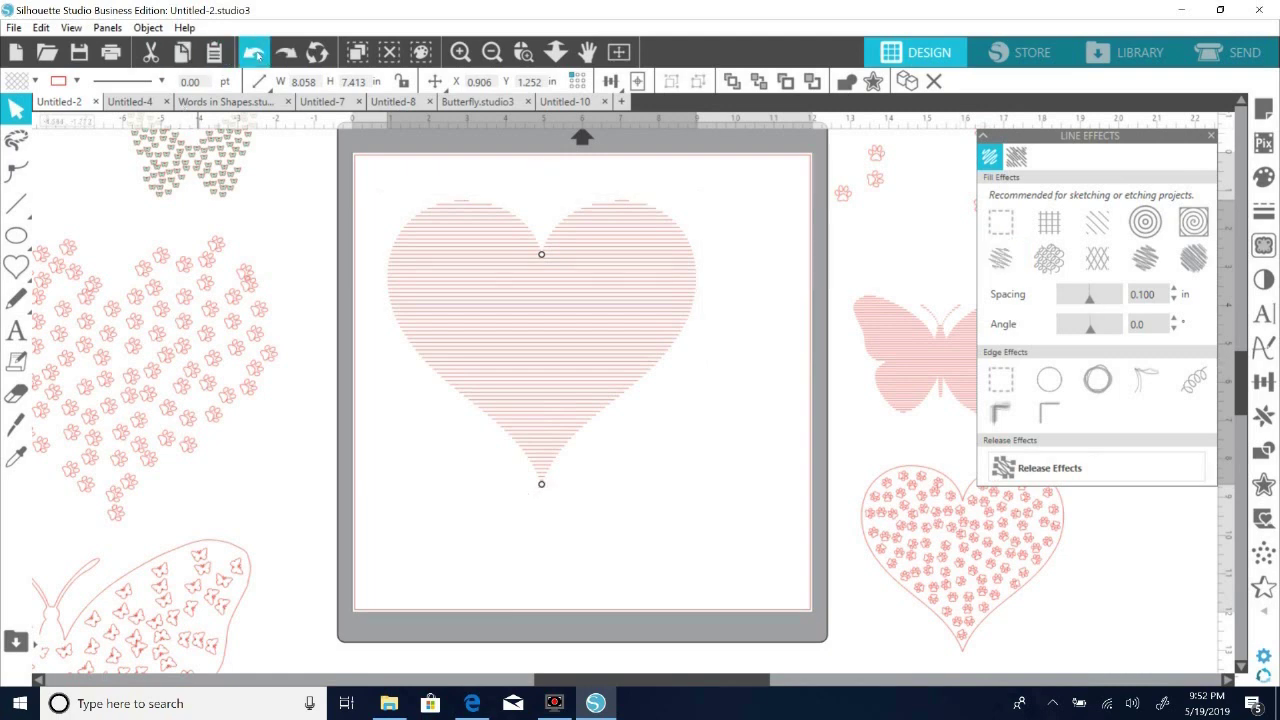
Convert the new heart on the mat to a path.
{"action": "left_click", "coordinate": [588, 424]}
{"action": "right_click", "coordinate": [588, 424]}
{"action": "left_click", "coordinate": [635, 559]}
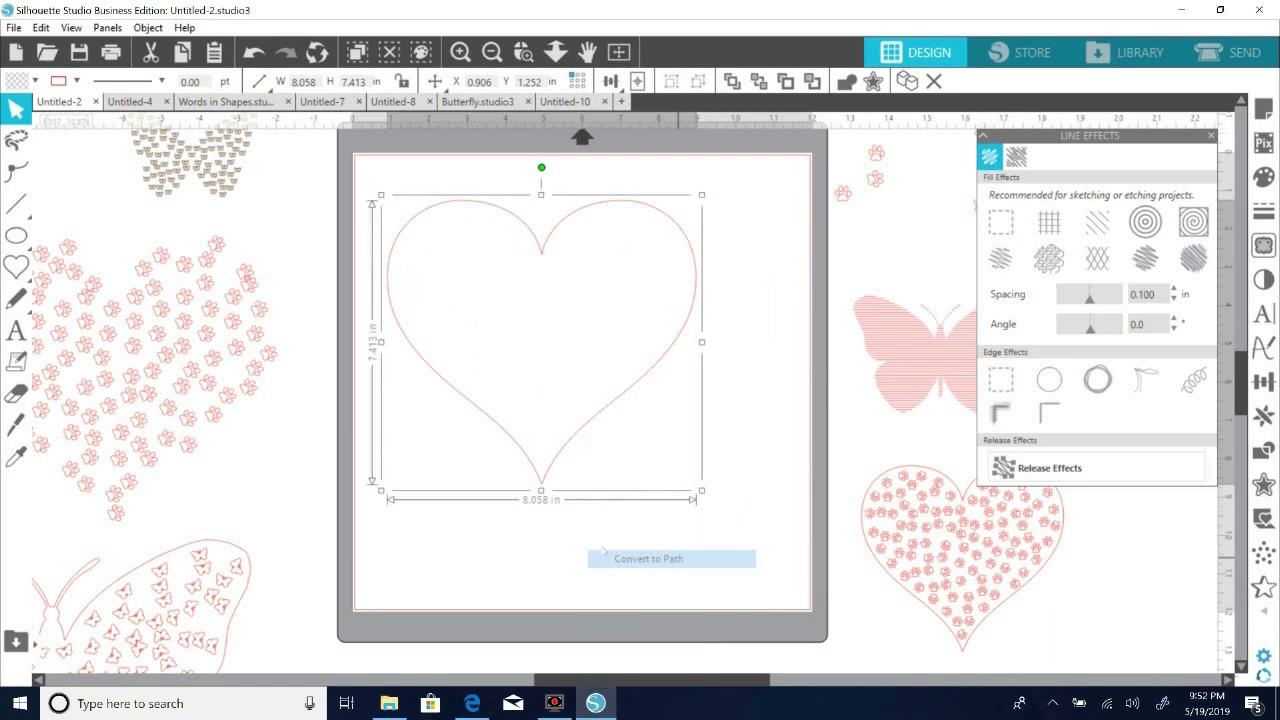
Shrink the heart to about 3.15 in wide and turn it into released horizontal fill lines.
{"action": "left_click_drag", "start_coordinate": [702, 492], "coordinate": [530, 268]}
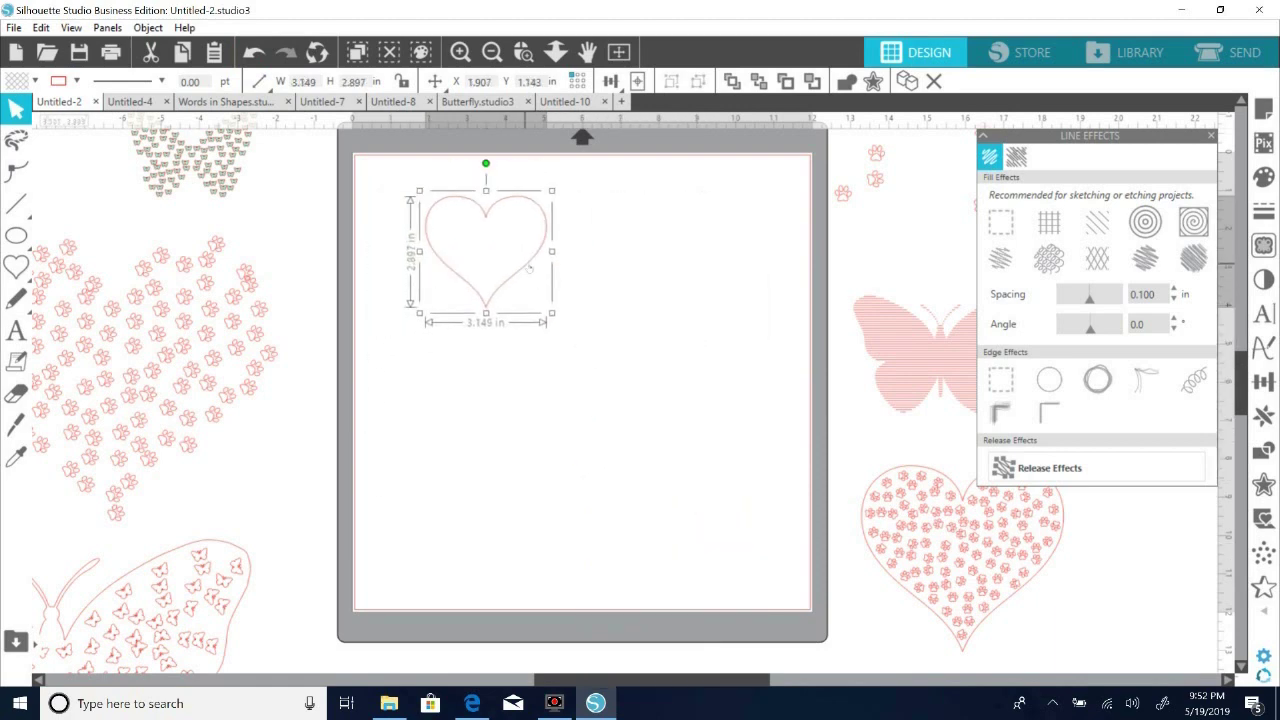
{"action": "left_click", "coordinate": [1097, 222]}
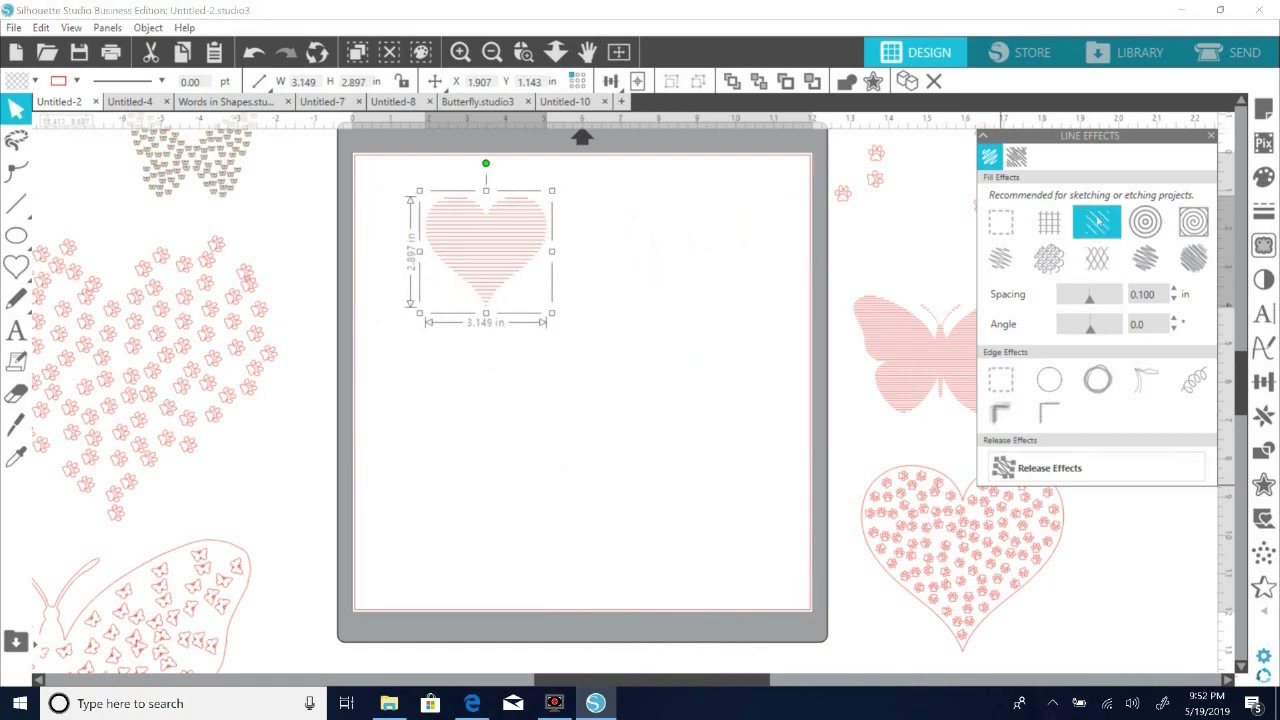
{"action": "left_click", "coordinate": [1074, 469]}
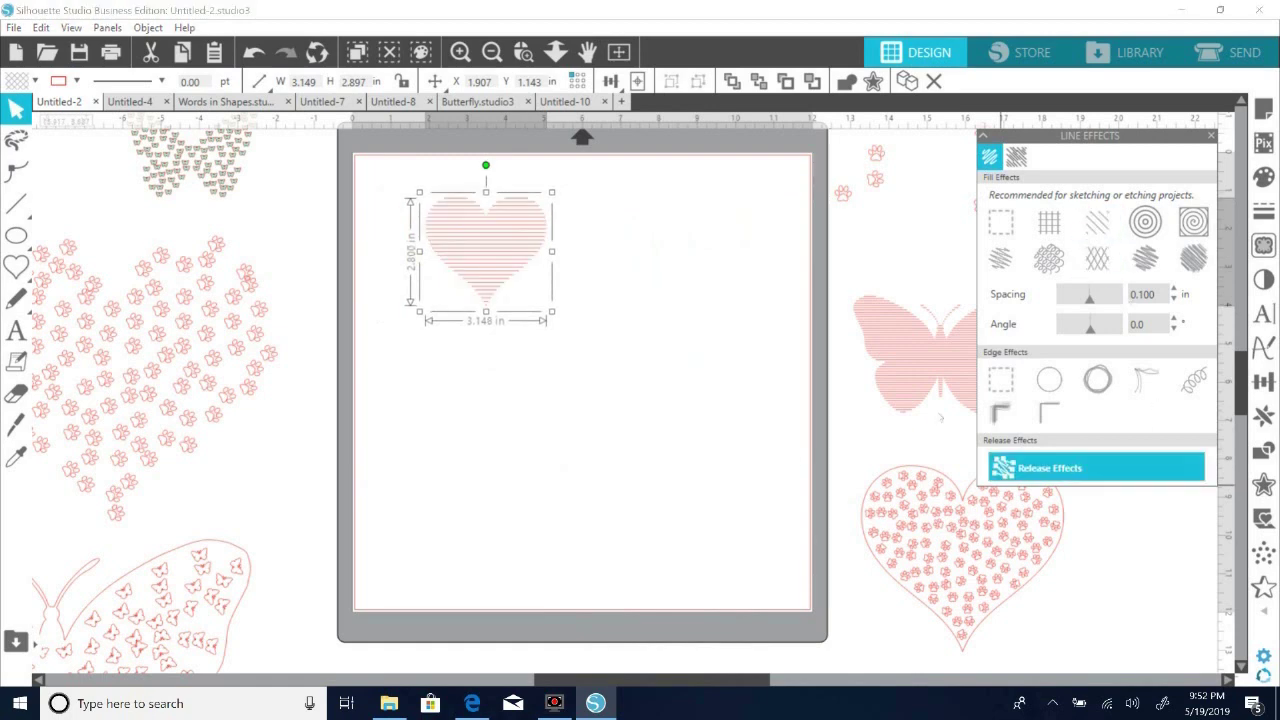
Enlarge the lined heart to about 8.22 in wide on the mat and release its compound path into separate lines.
{"action": "left_click_drag", "start_coordinate": [553, 313], "coordinate": [745, 484]}
{"action": "left_click_drag", "start_coordinate": [545, 378], "coordinate": [541, 405]}
{"action": "right_click", "coordinate": [541, 405]}
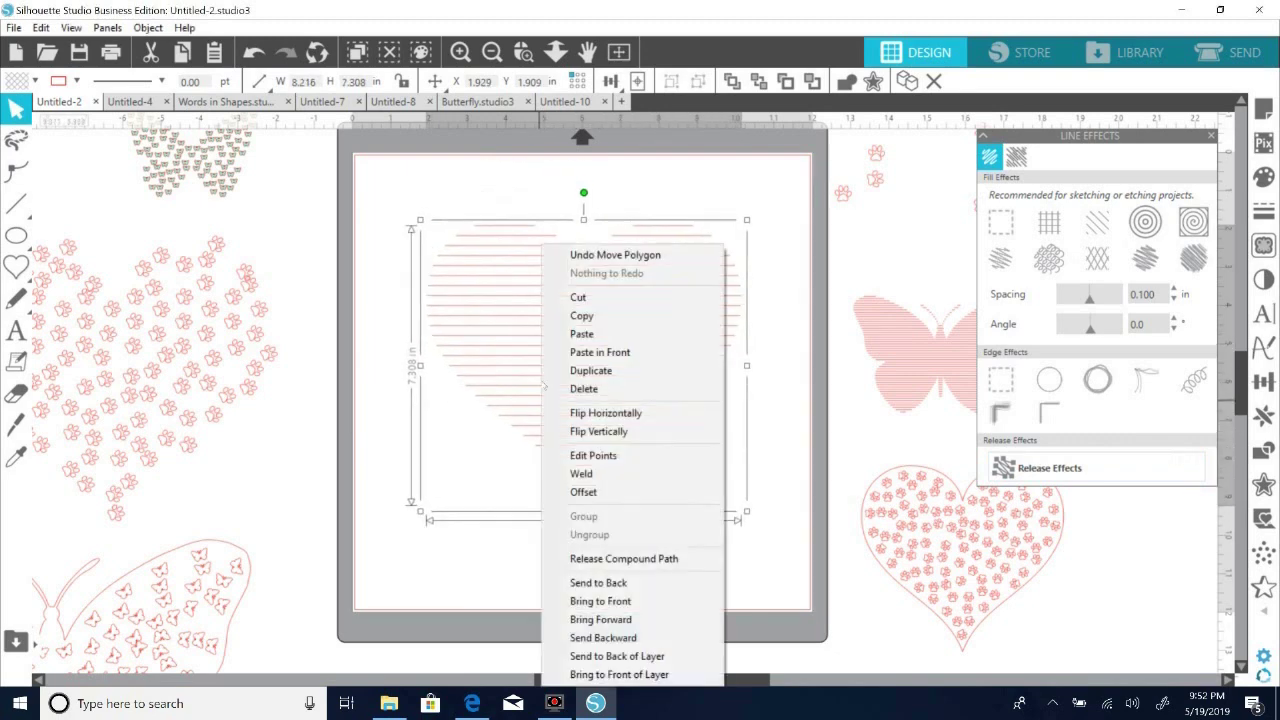
{"action": "left_click", "coordinate": [682, 558]}
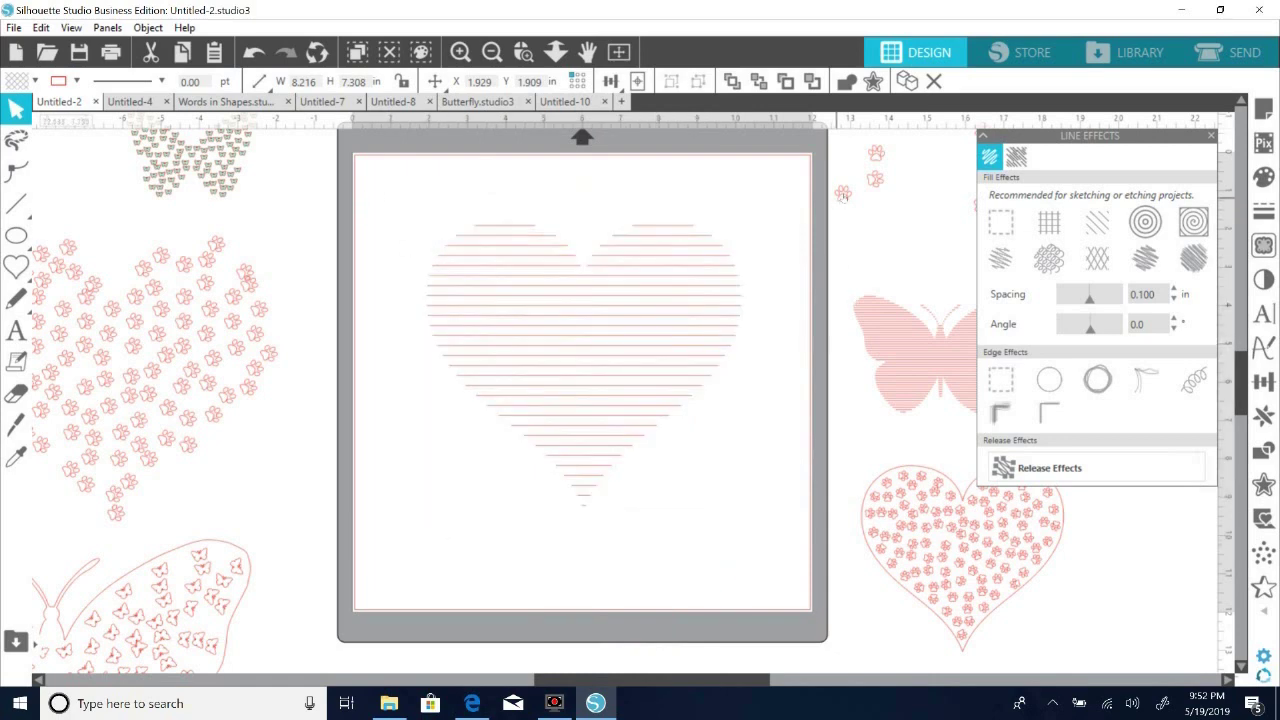
Move the spare paw print nearest the mat to just beneath the two other spare paws.
{"action": "left_click_drag", "start_coordinate": [844, 193], "coordinate": [858, 212]}
{"action": "left_click", "coordinate": [748, 243]}
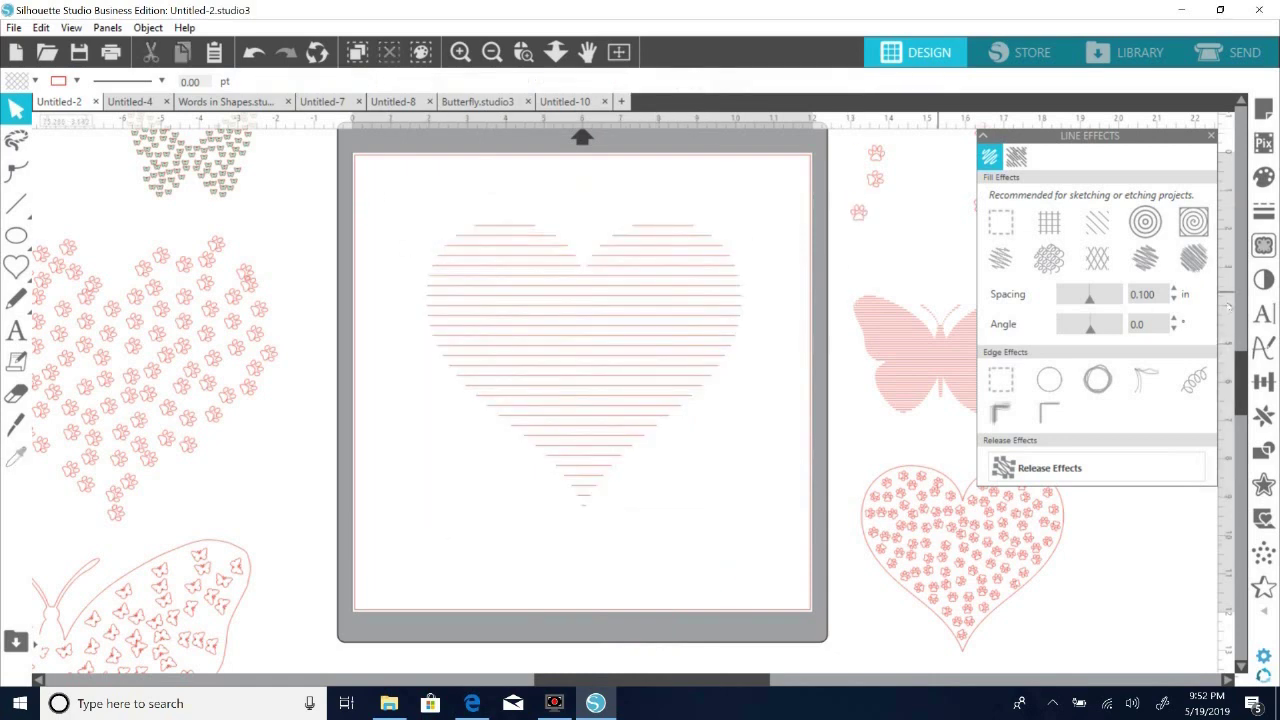
{"action": "left_click_drag", "start_coordinate": [1153, 141], "coordinate": [1183, 177]}
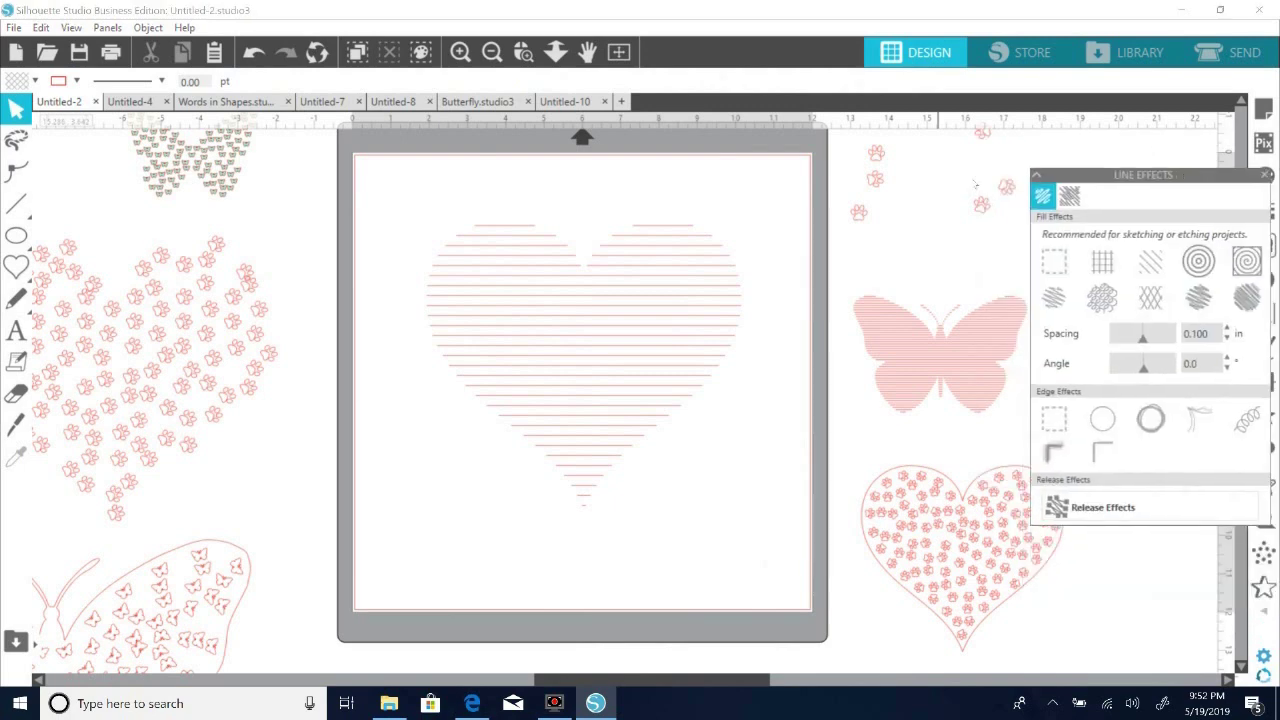
{"action": "left_click", "coordinate": [858, 212]}
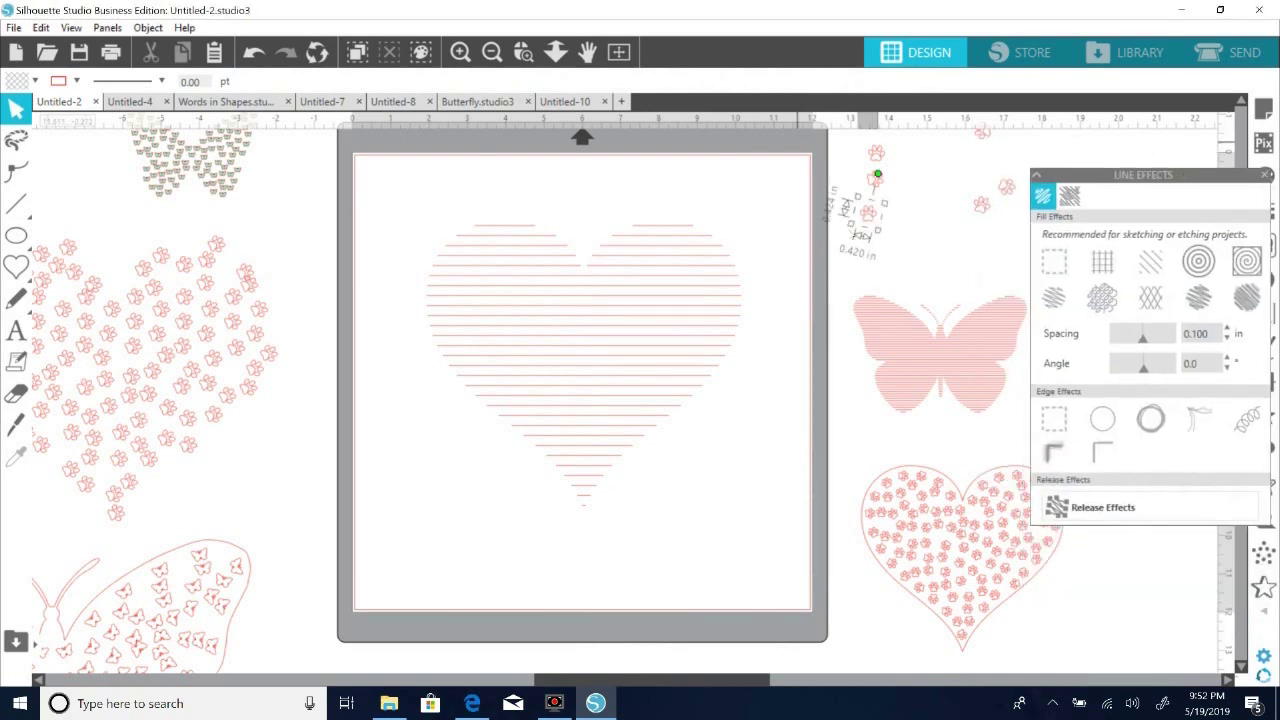
{"action": "left_click_drag", "start_coordinate": [743, 681], "coordinate": [753, 681]}
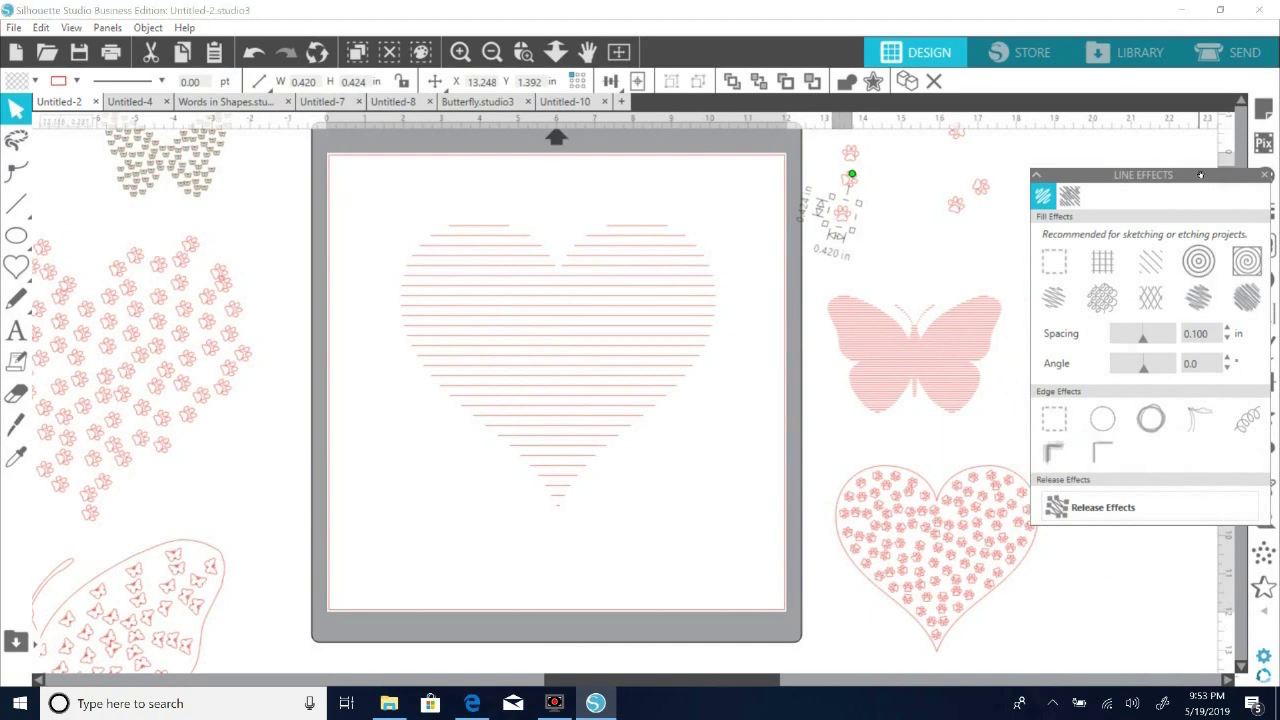
{"action": "left_click_drag", "start_coordinate": [1203, 175], "coordinate": [1149, 136]}
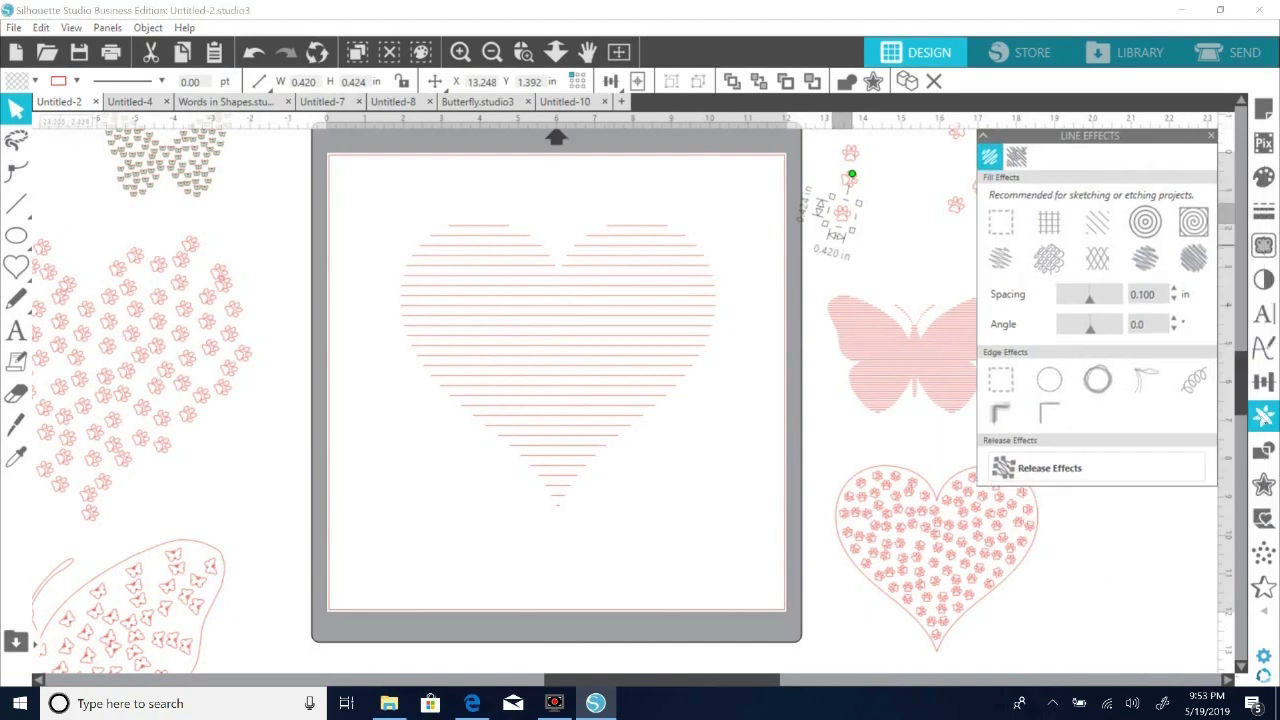
Replicate the paw print five times along the third horizontal line in the heart's left lobe using Object on Path.
{"action": "left_click", "coordinate": [1263, 416]}
{"action": "left_click", "coordinate": [1043, 157]}
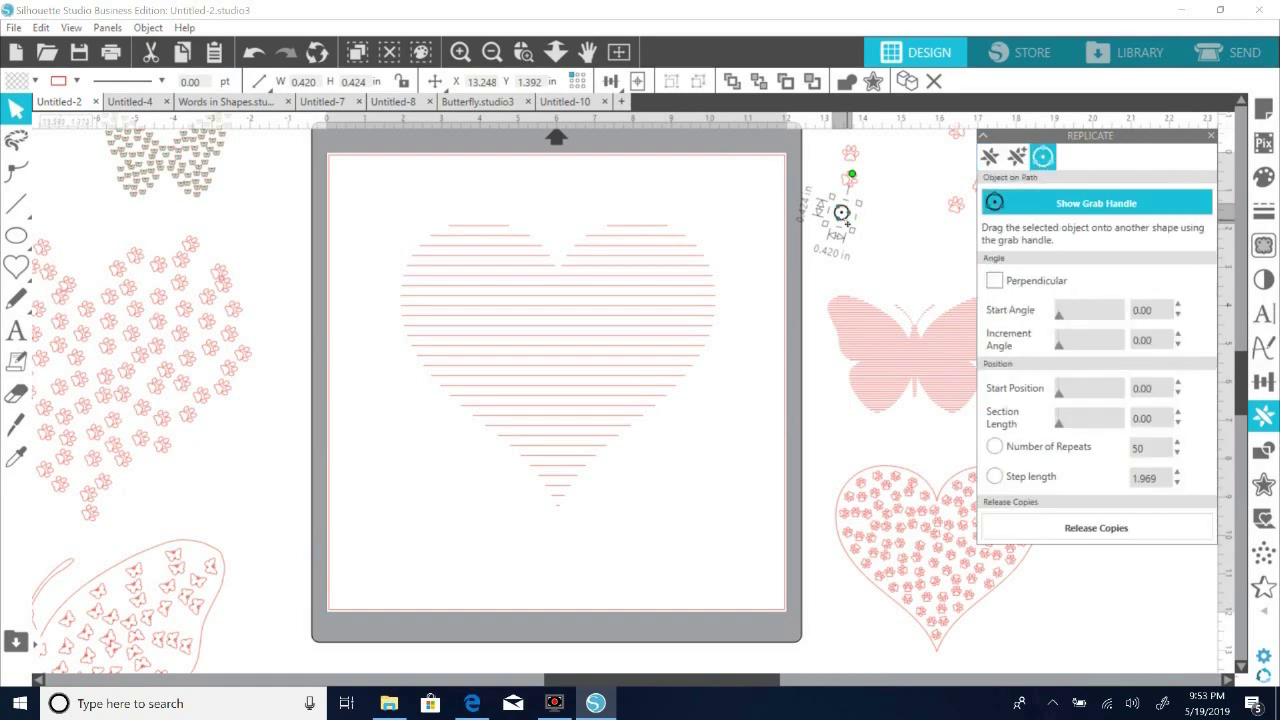
{"action": "left_click_drag", "start_coordinate": [842, 212], "coordinate": [809, 230]}
{"action": "left_click_drag", "start_coordinate": [610, 185], "coordinate": [457, 247]}
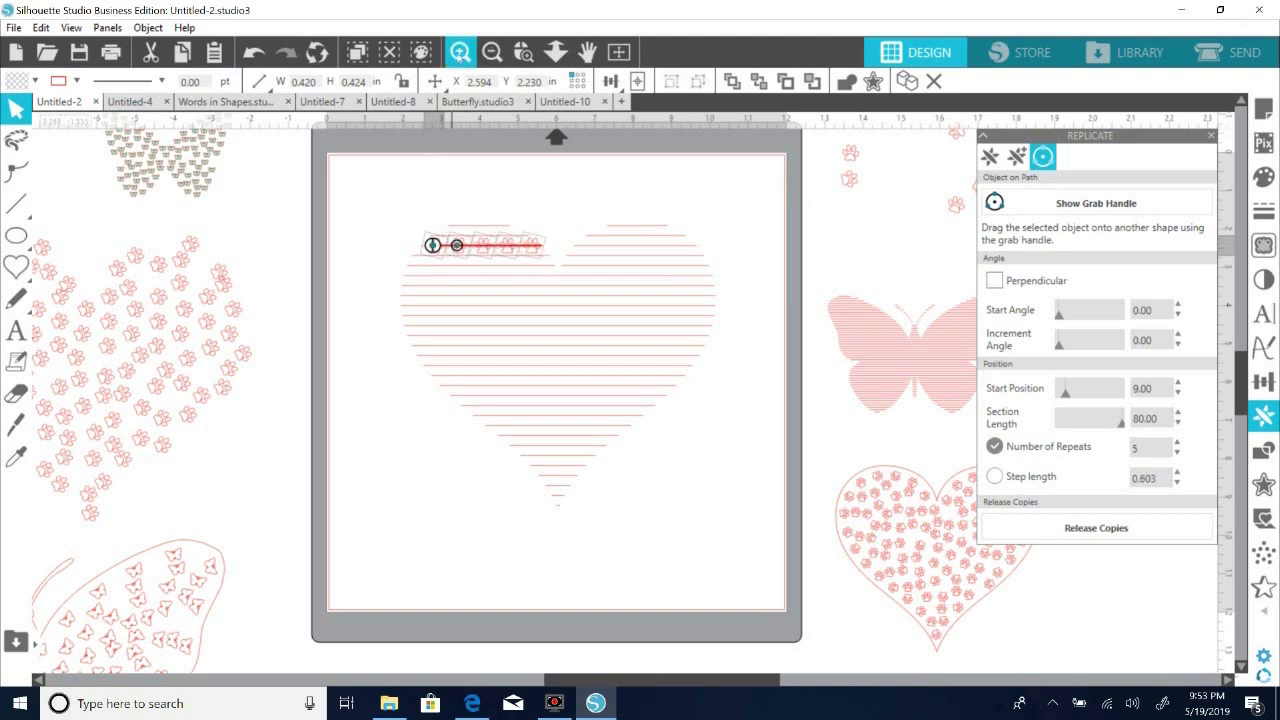
{"action": "left_click", "coordinate": [460, 52]}
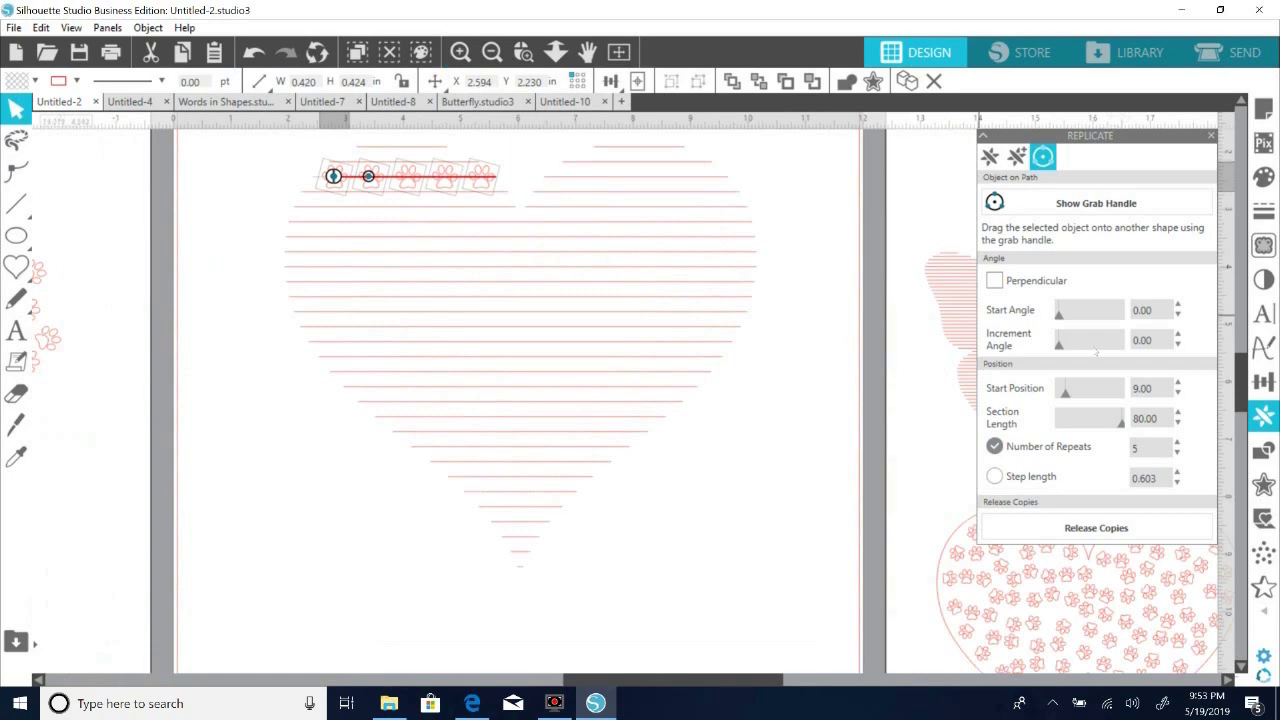
{"action": "scroll", "coordinate": [1243, 365], "scroll_direction": "up", "scroll_amount": 2}
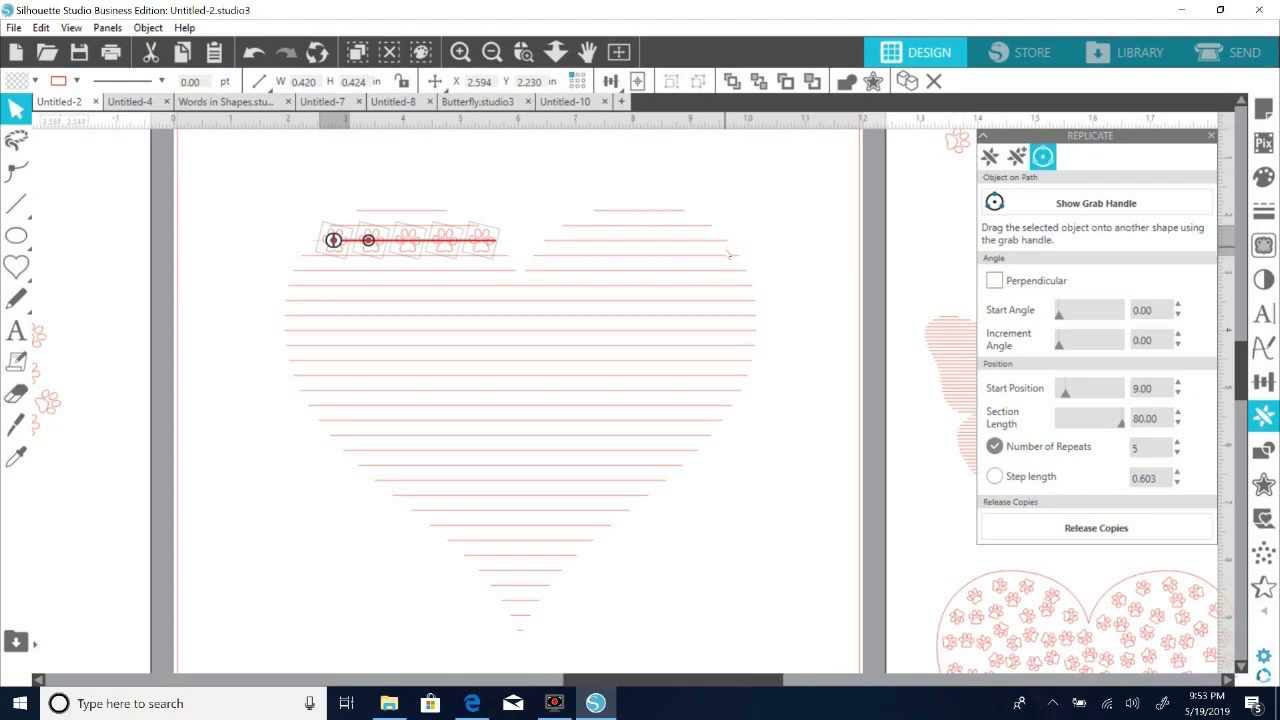
{"action": "left_click", "coordinate": [731, 267]}
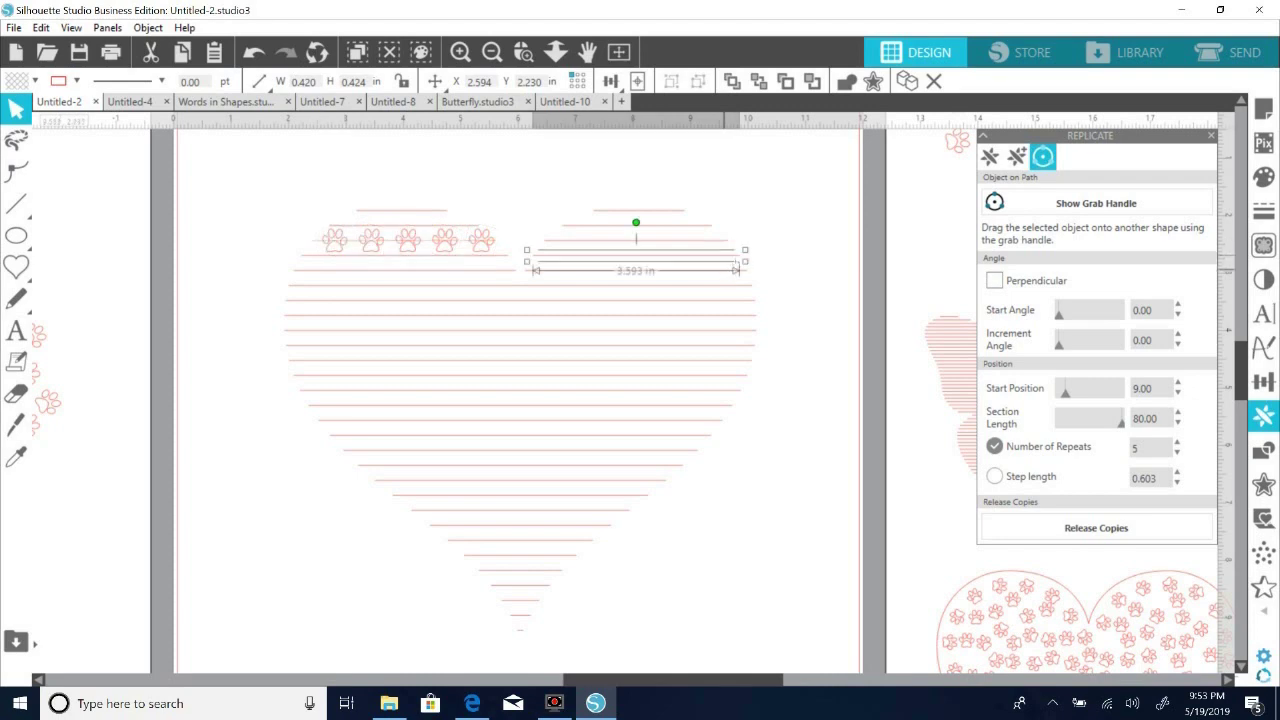
{"action": "key", "text": "Delete"}
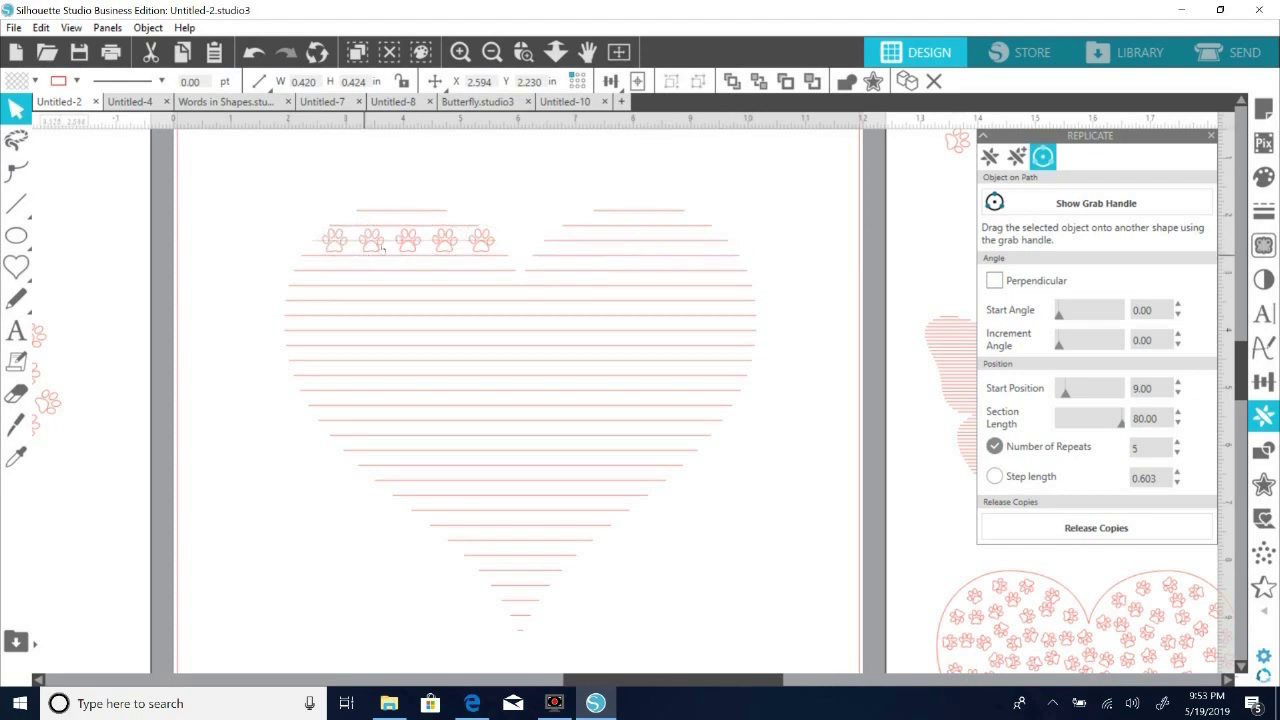
{"action": "left_click", "coordinate": [376, 243]}
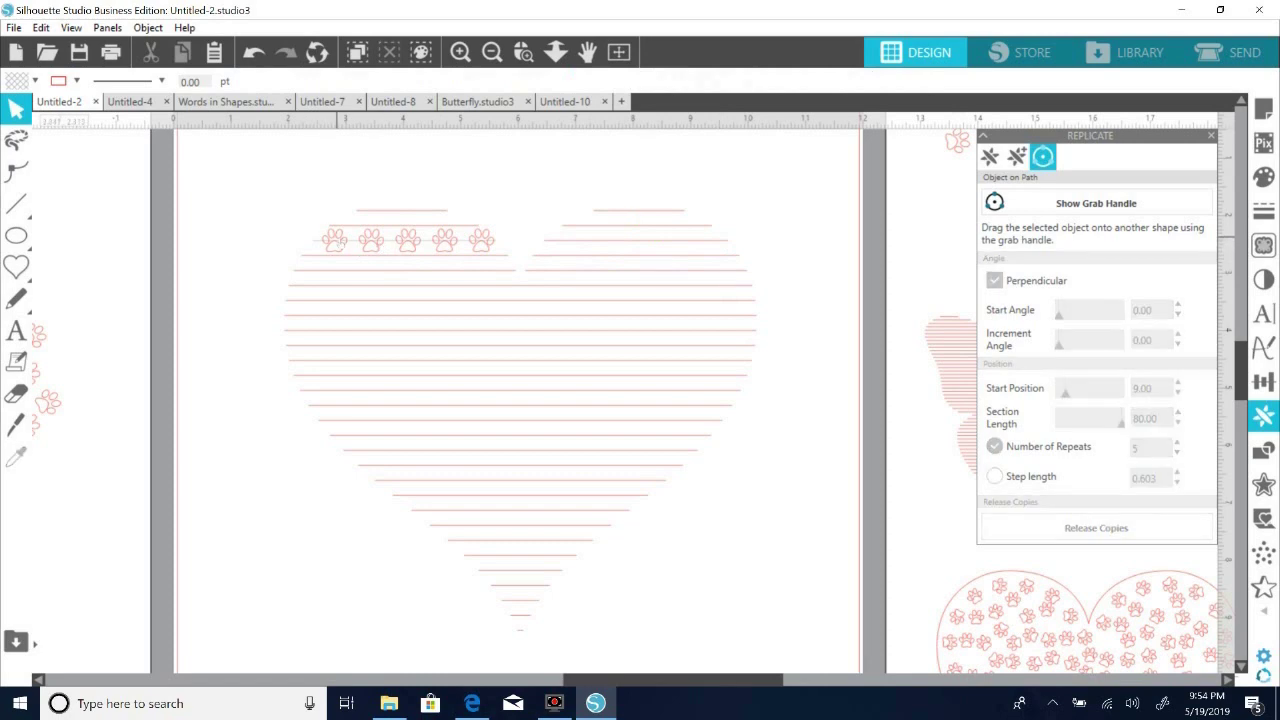
Slide the row of five paw prints slightly inward along the third line in the heart's left lobe.
{"action": "left_click", "coordinate": [336, 240]}
{"action": "left_click_drag", "start_coordinate": [336, 240], "coordinate": [344, 240]}
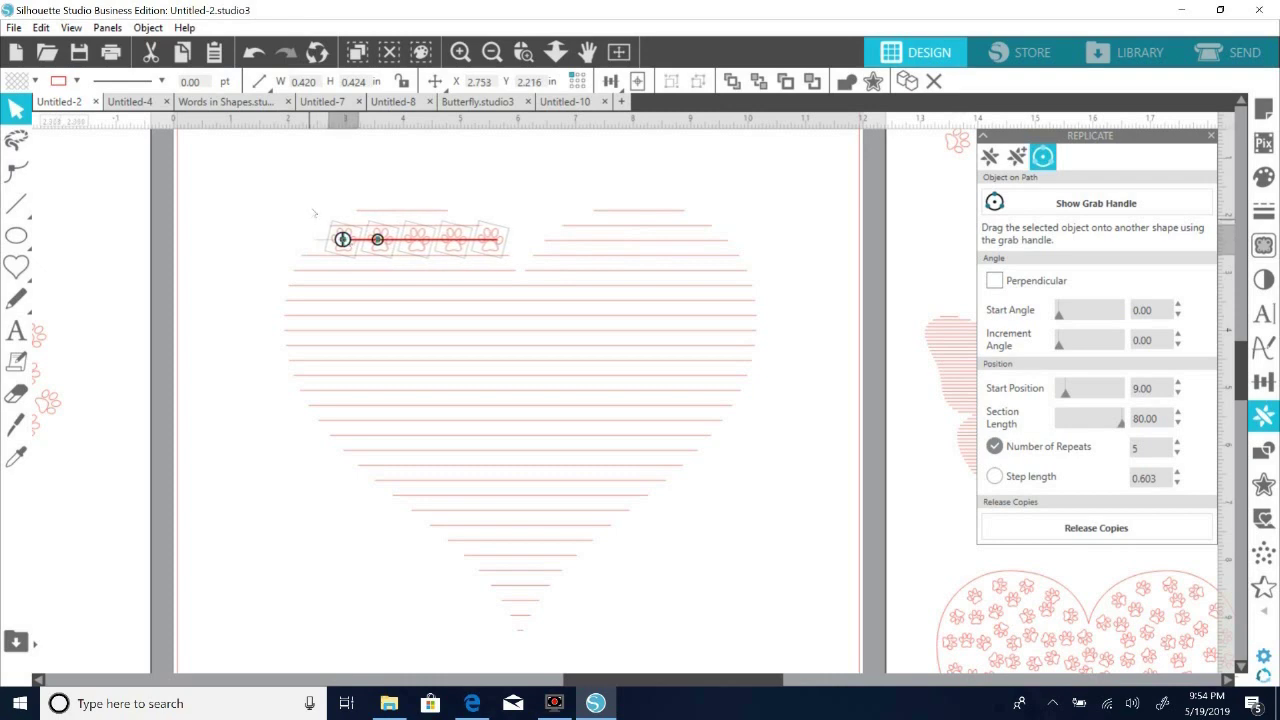
{"action": "left_click", "coordinate": [269, 181]}
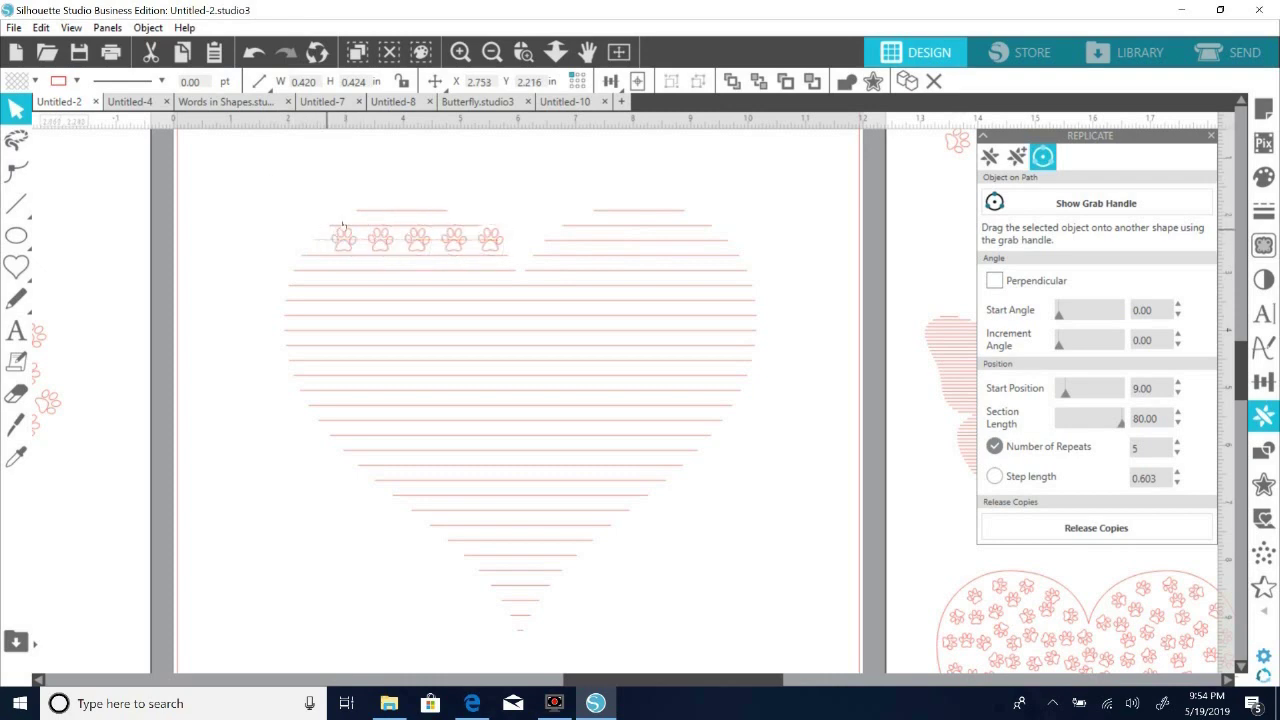
{"action": "left_click", "coordinate": [355, 220]}
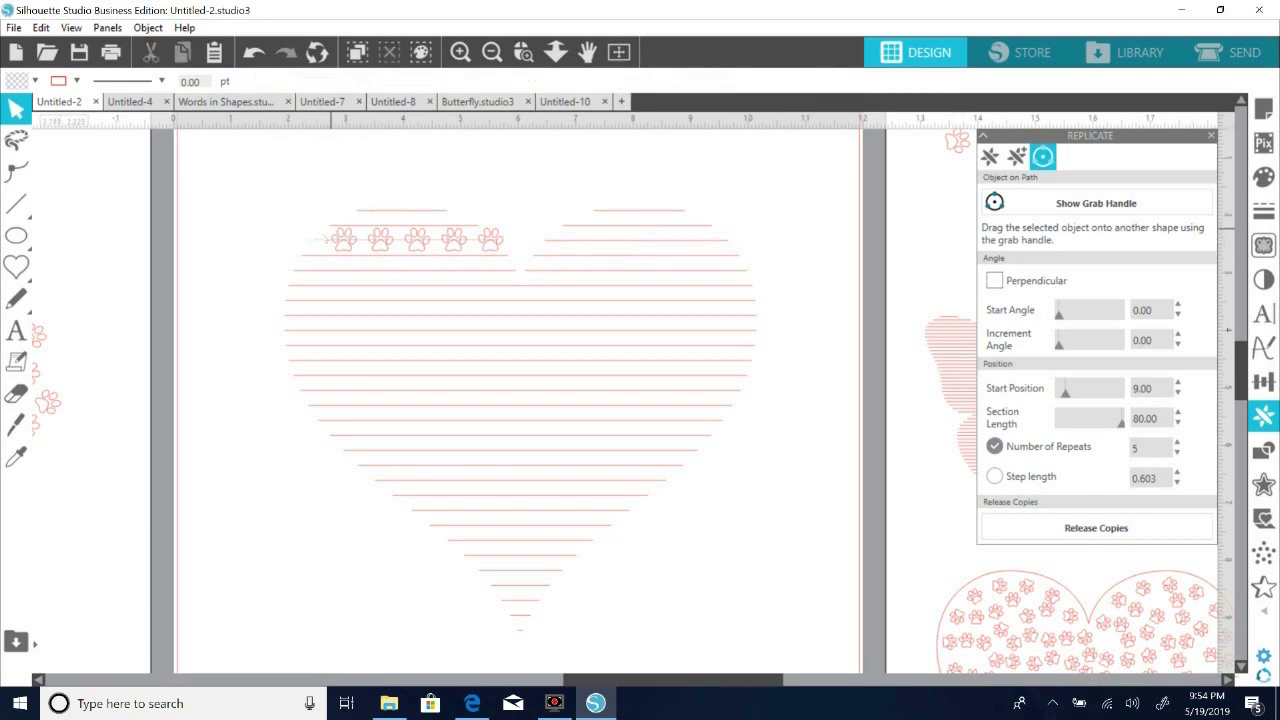
Increase the left lobe's paw print row to six repeats and release the copies.
{"action": "left_click", "coordinate": [494, 242]}
{"action": "double_click", "coordinate": [492, 245]}
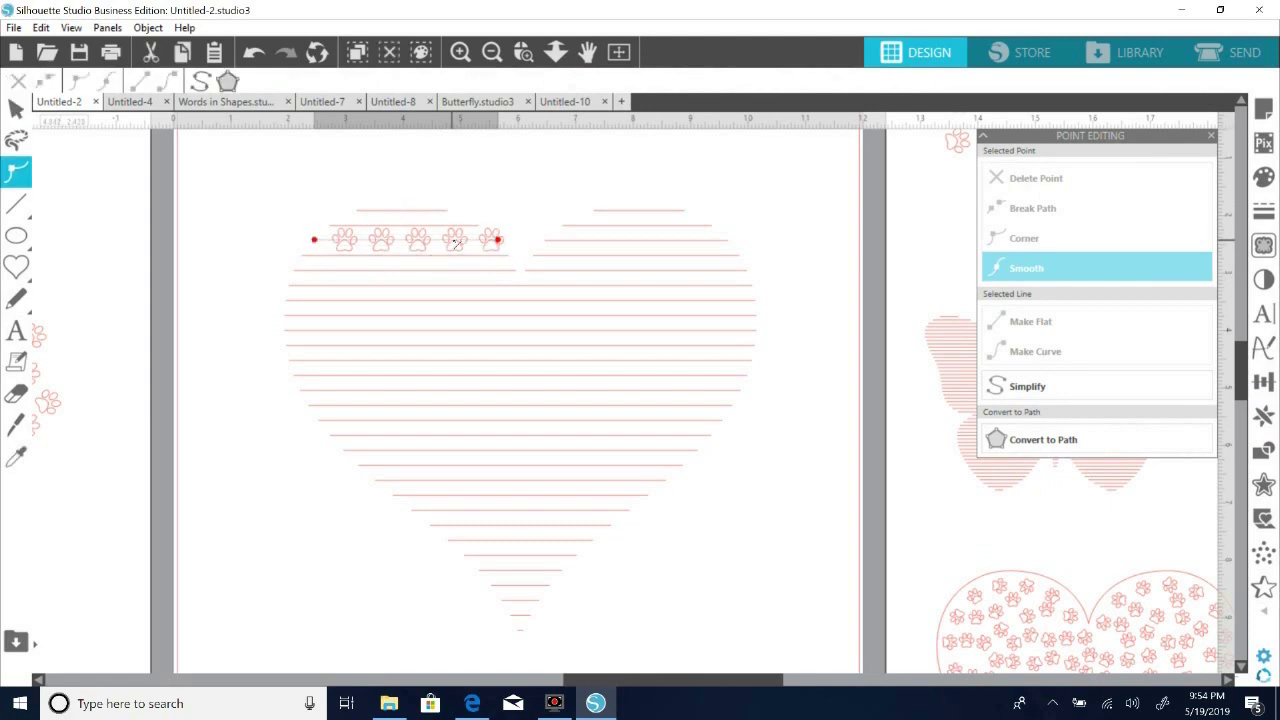
{"action": "left_click", "coordinate": [420, 249]}
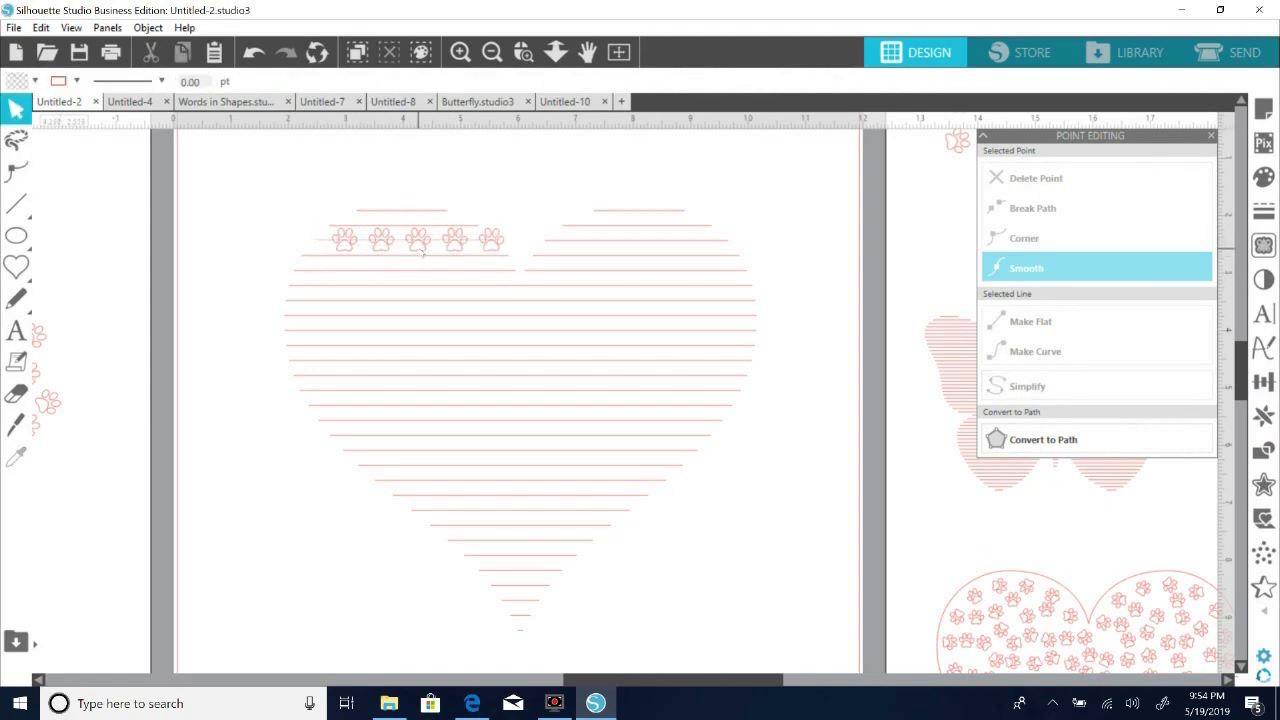
{"action": "double_click", "coordinate": [390, 249]}
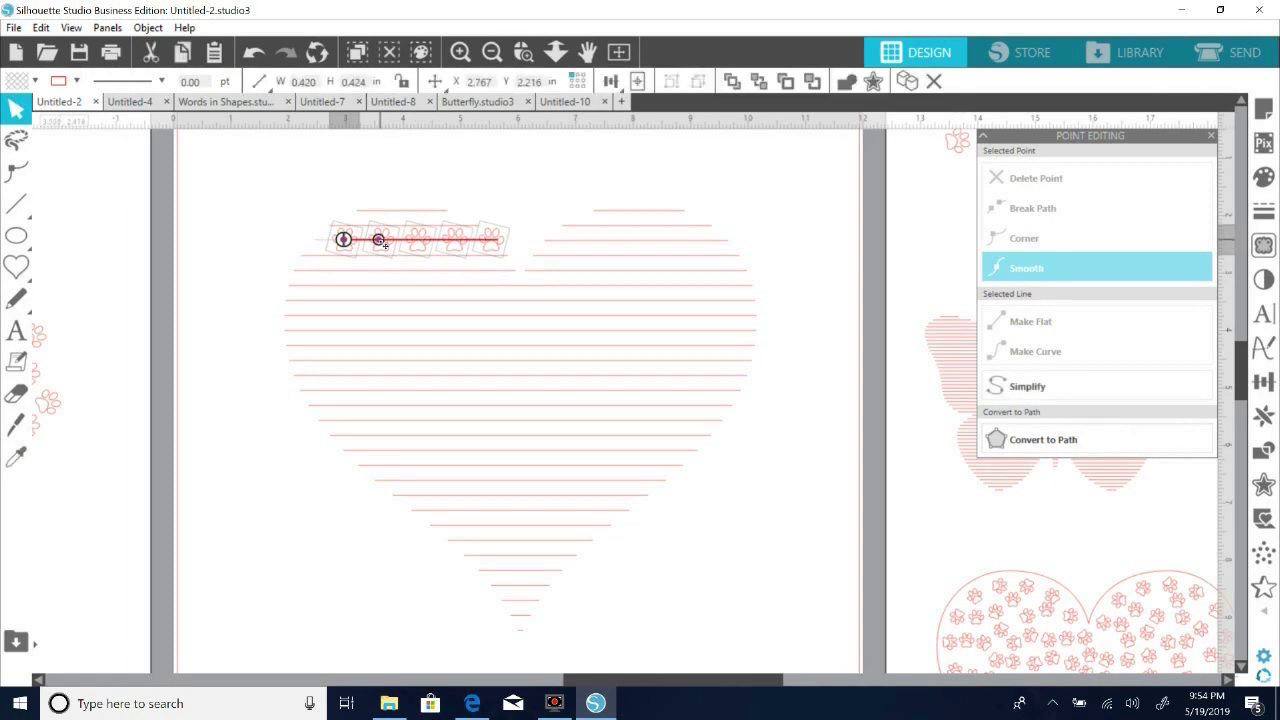
{"action": "left_click_drag", "start_coordinate": [379, 240], "coordinate": [383, 241]}
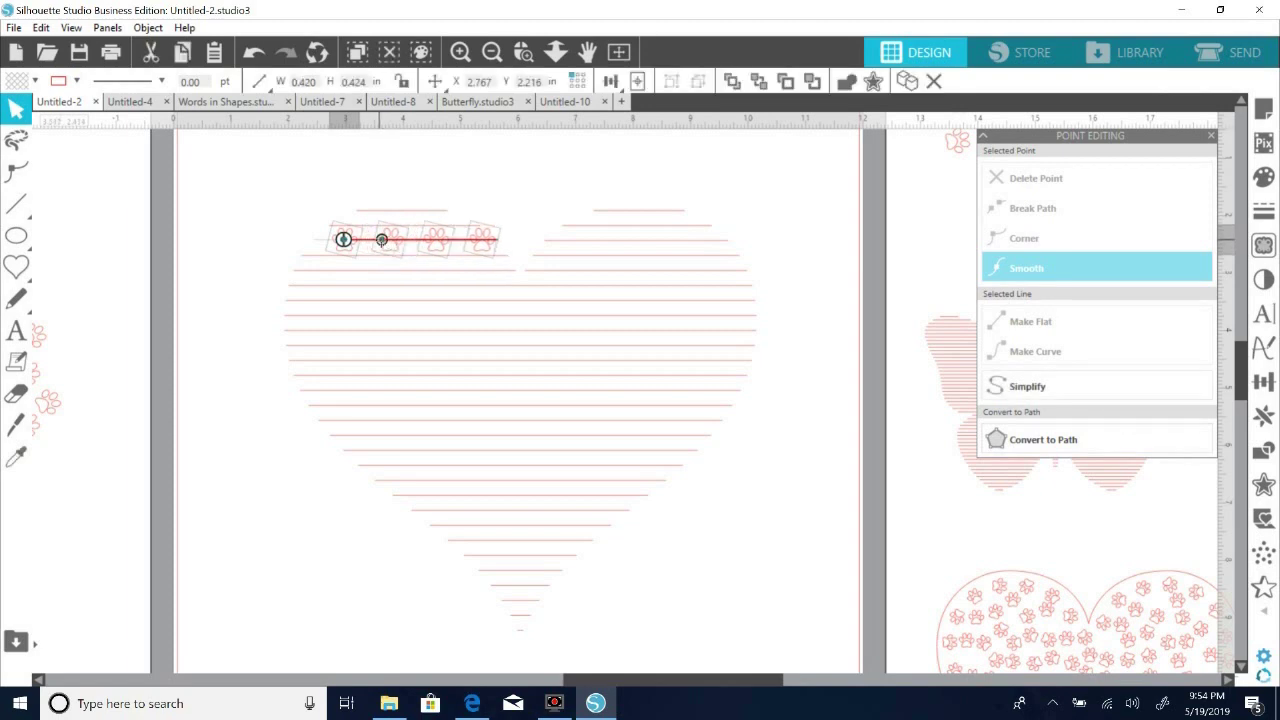
{"action": "left_click_drag", "start_coordinate": [384, 243], "coordinate": [378, 245]}
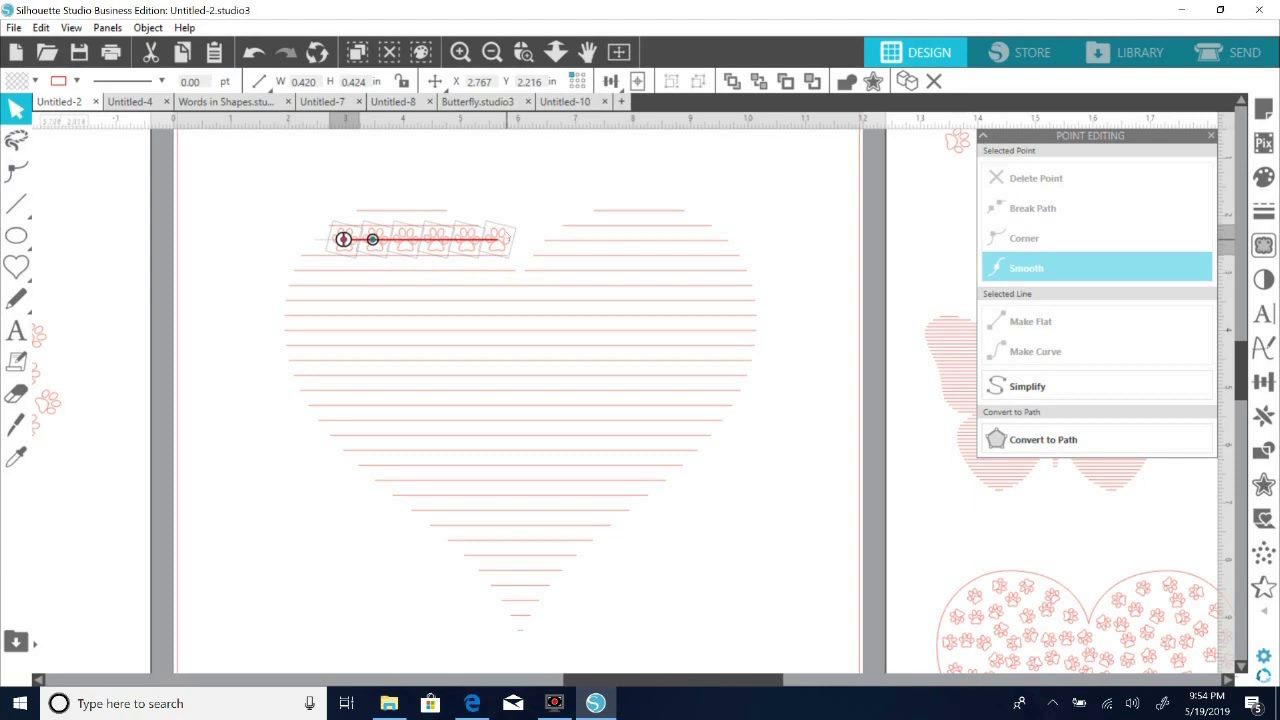
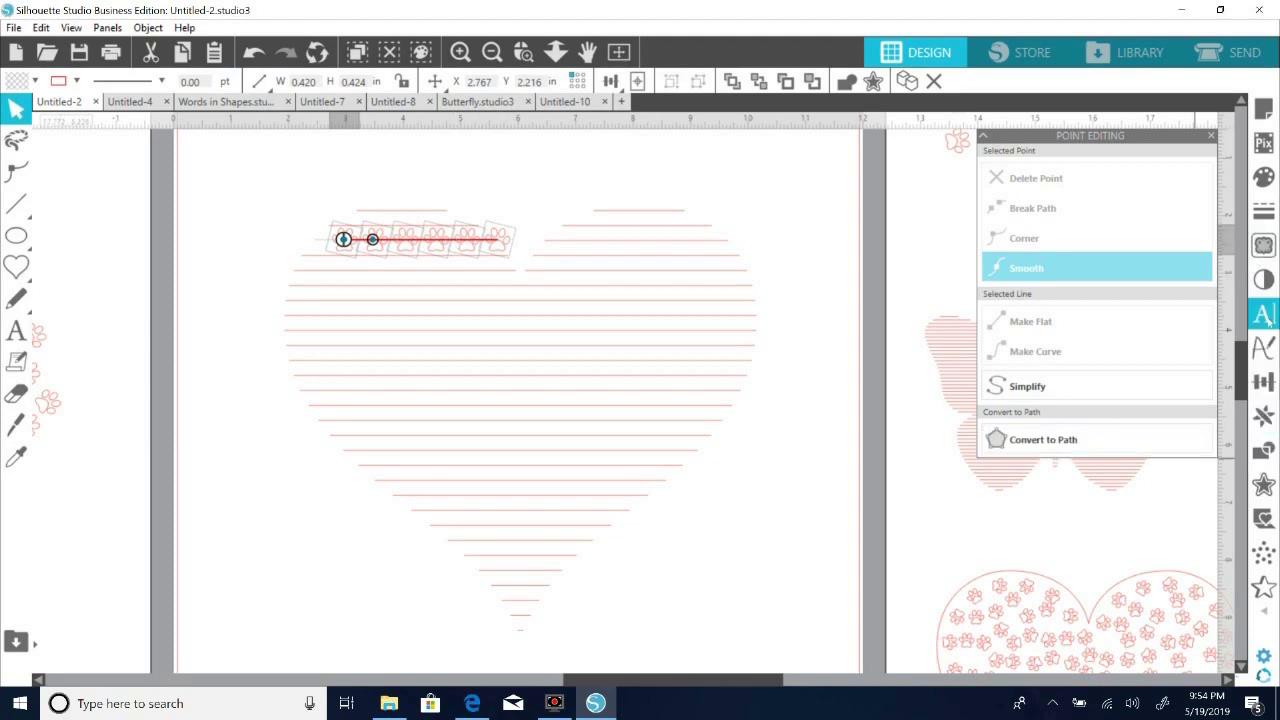
{"action": "left_click", "coordinate": [1263, 416]}
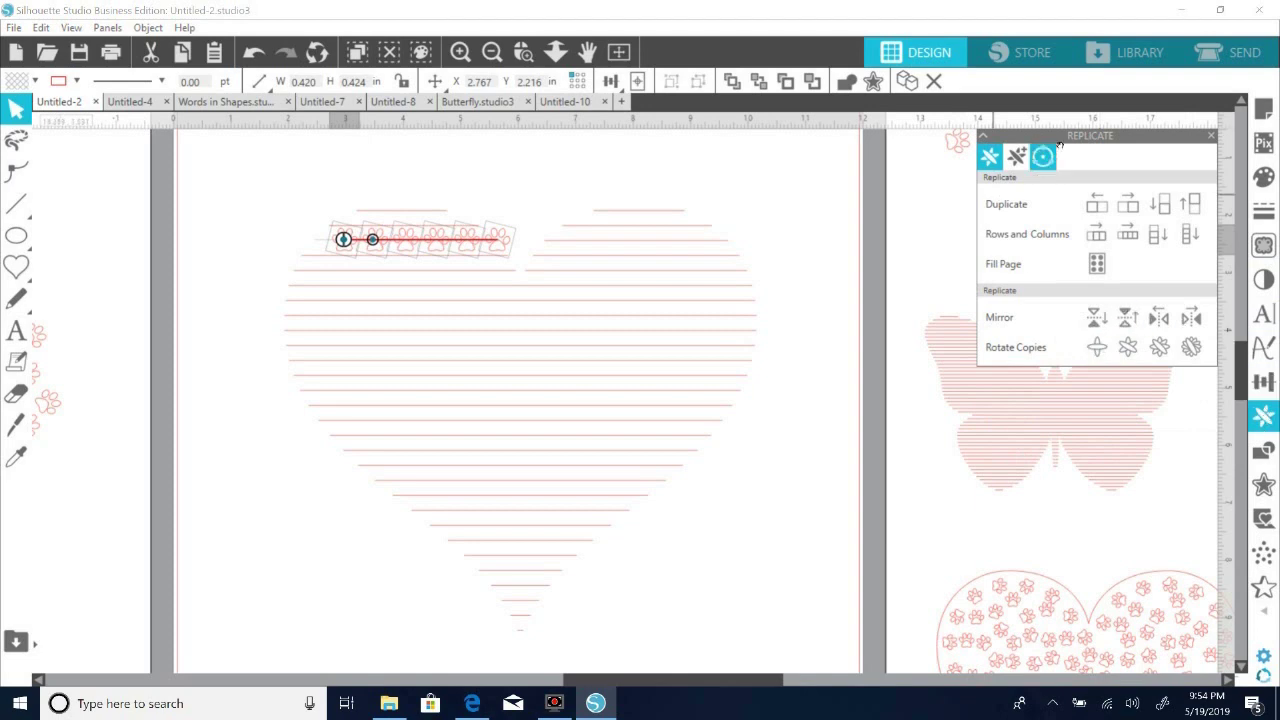
{"action": "left_click", "coordinate": [1043, 158]}
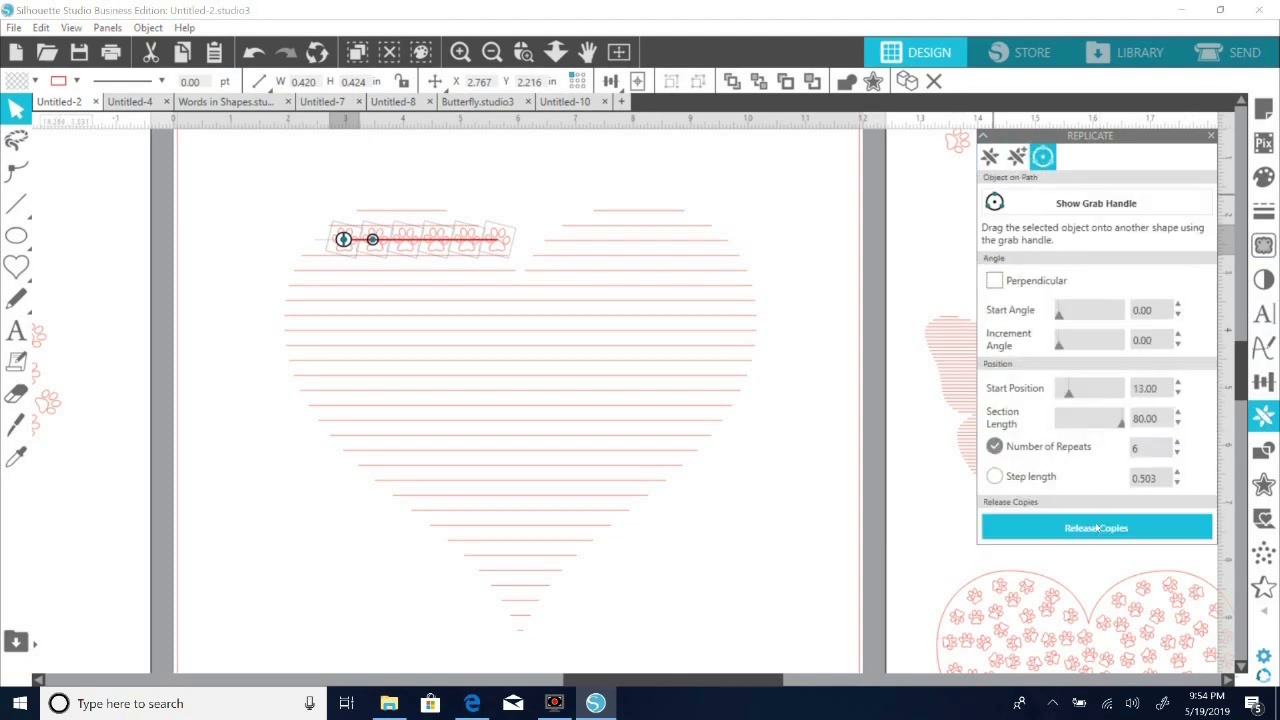
{"action": "left_click", "coordinate": [1090, 527]}
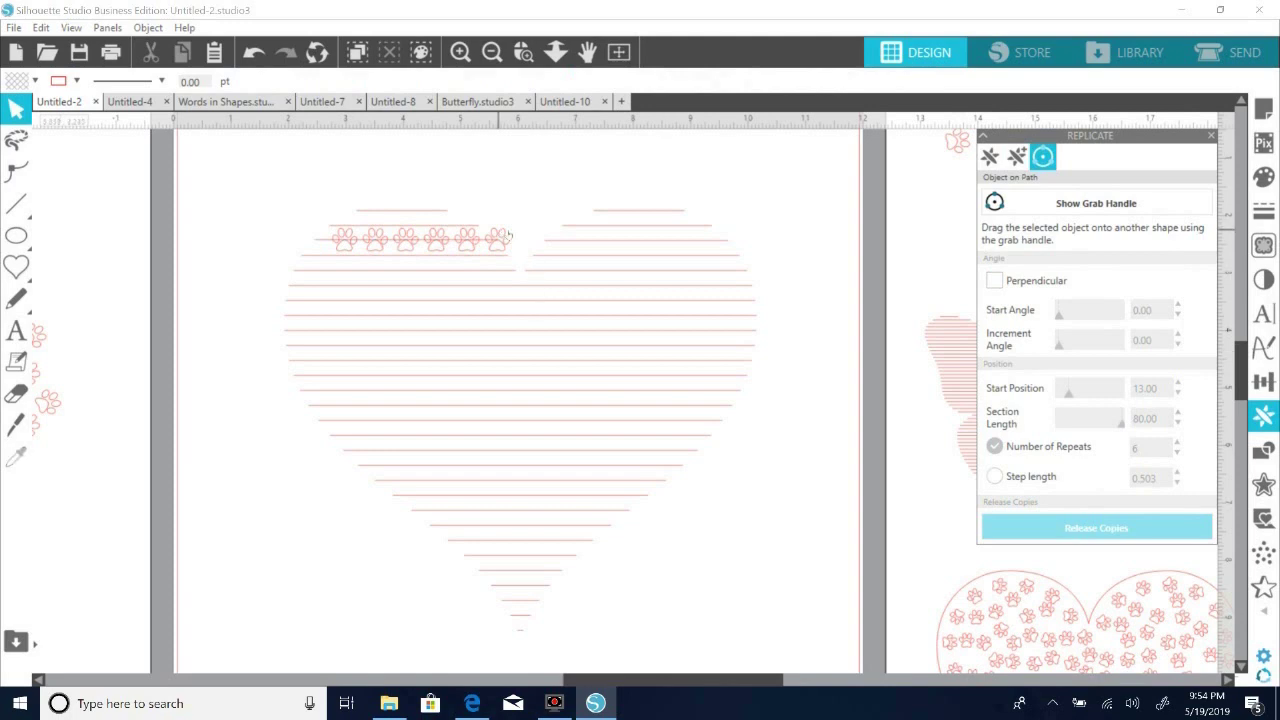
Pull the sixth paw print off the left row and replicate it five times along the right lobe's third line, releasing the copies.
{"action": "left_click_drag", "start_coordinate": [538, 229], "coordinate": [812, 177]}
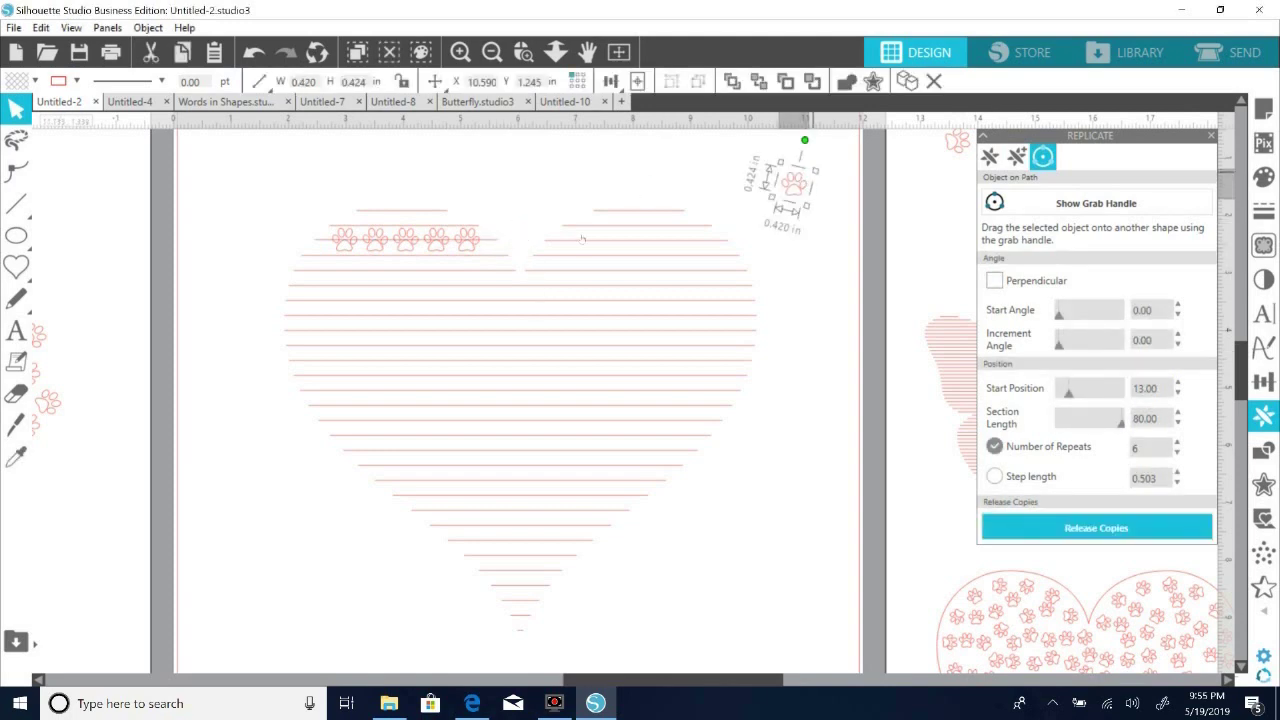
{"action": "left_click", "coordinate": [1010, 204]}
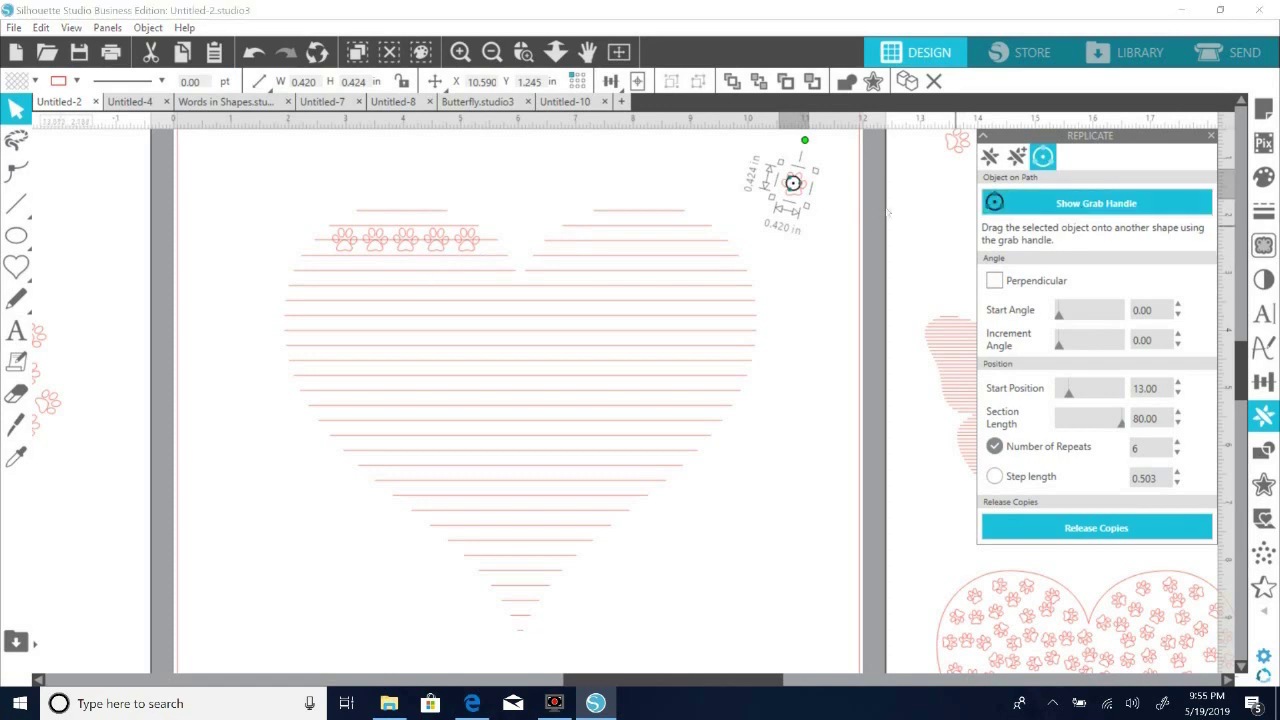
{"action": "left_click_drag", "start_coordinate": [792, 183], "coordinate": [590, 248]}
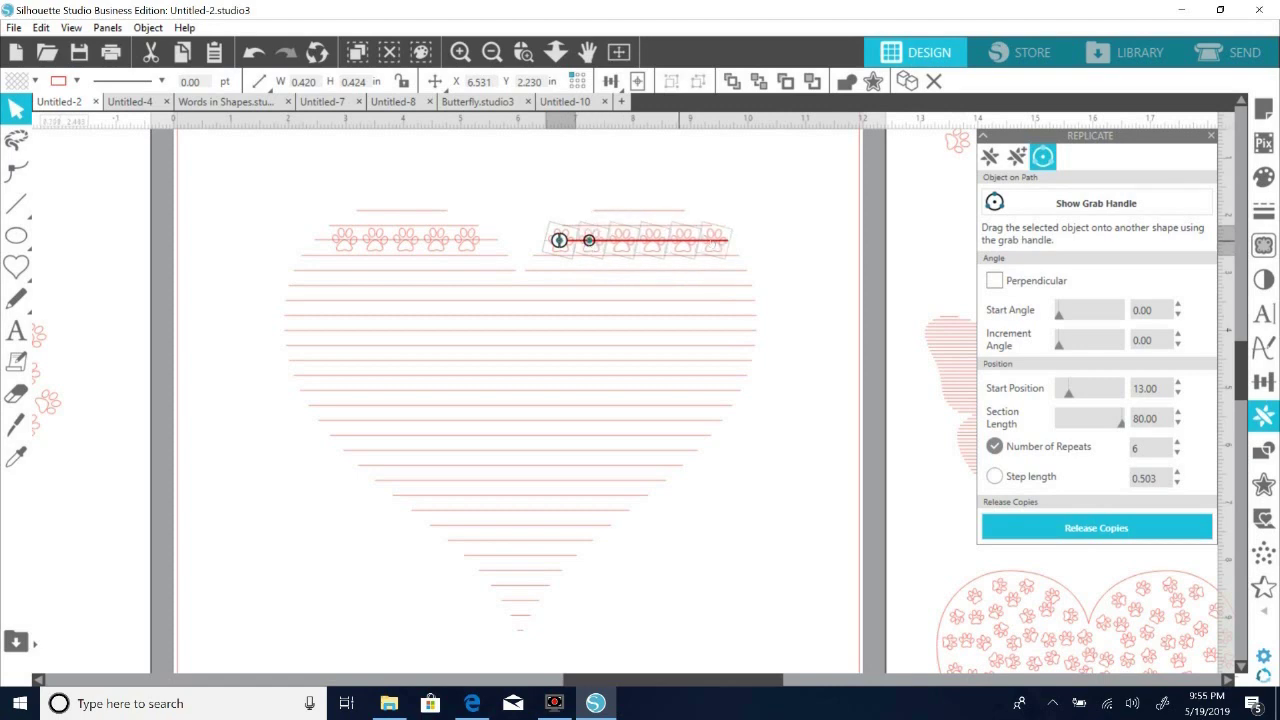
{"action": "left_click_drag", "start_coordinate": [559, 240], "coordinate": [610, 243]}
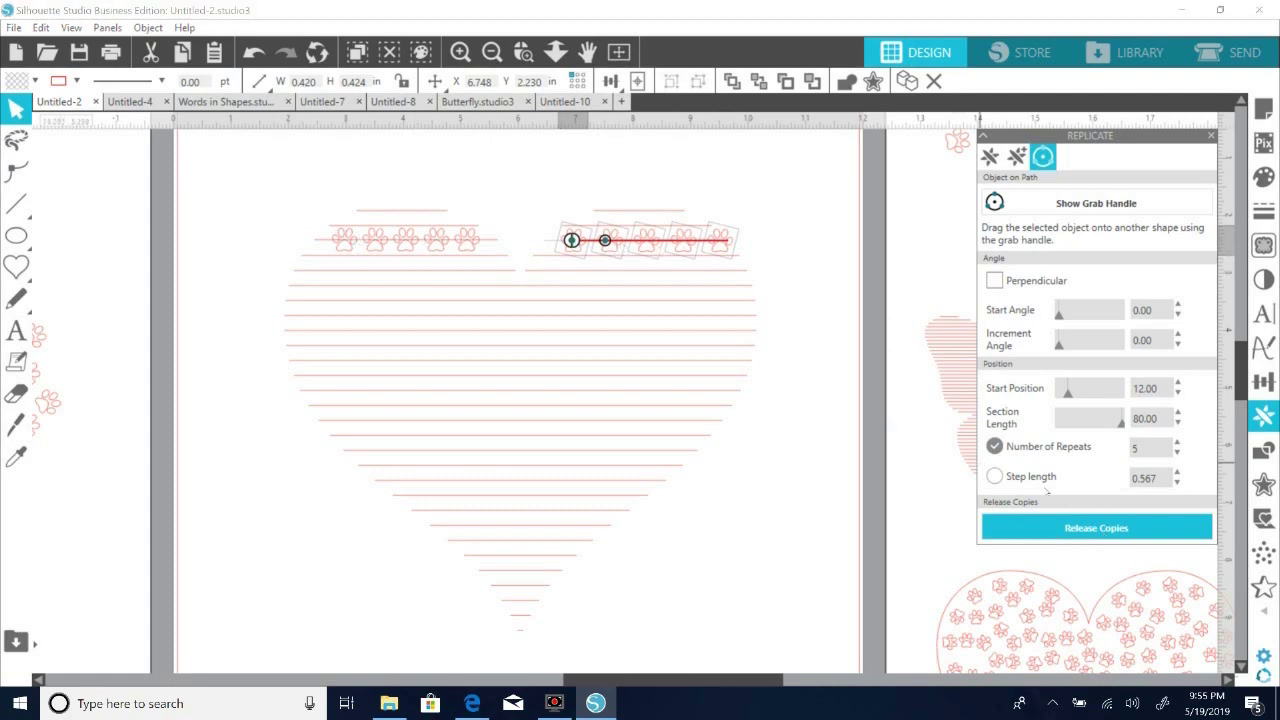
{"action": "left_click", "coordinate": [1096, 528]}
{"action": "left_click", "coordinate": [715, 255]}
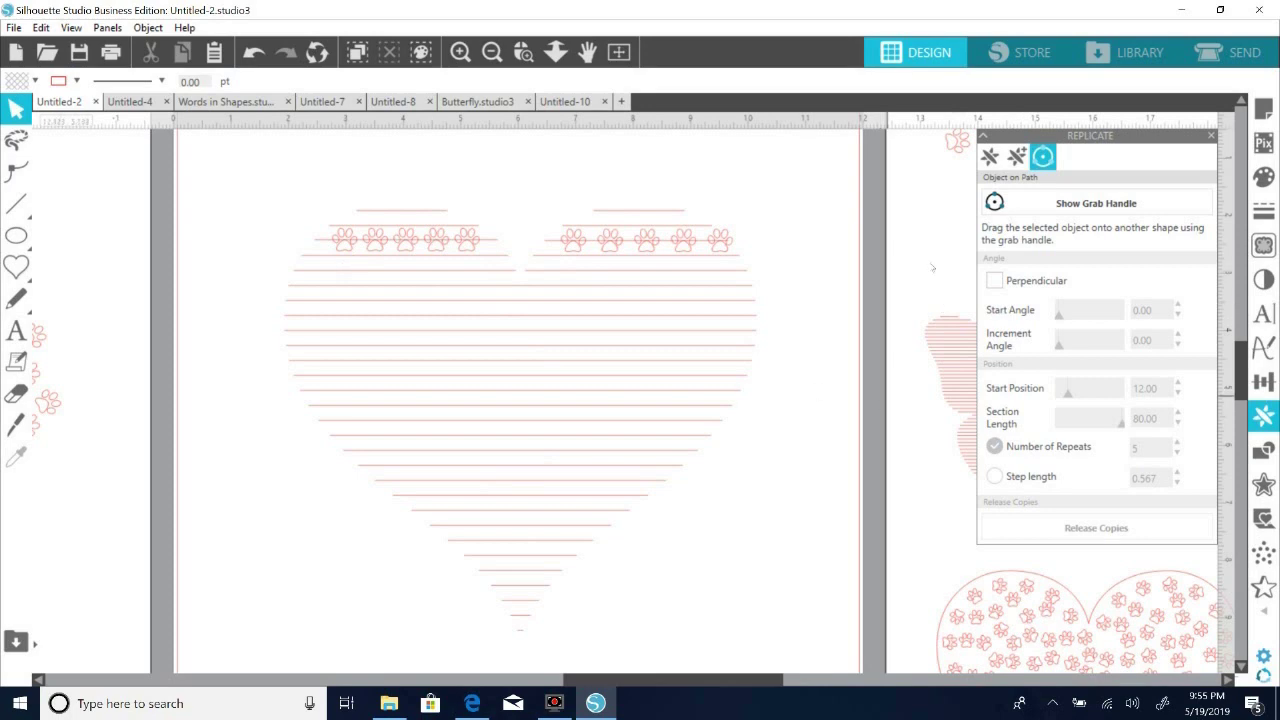
Pull two overlapping paw prints from the end of the right lobe's row onto the empty mat and set them side by side.
{"action": "left_click_drag", "start_coordinate": [955, 135], "coordinate": [947, 159]}
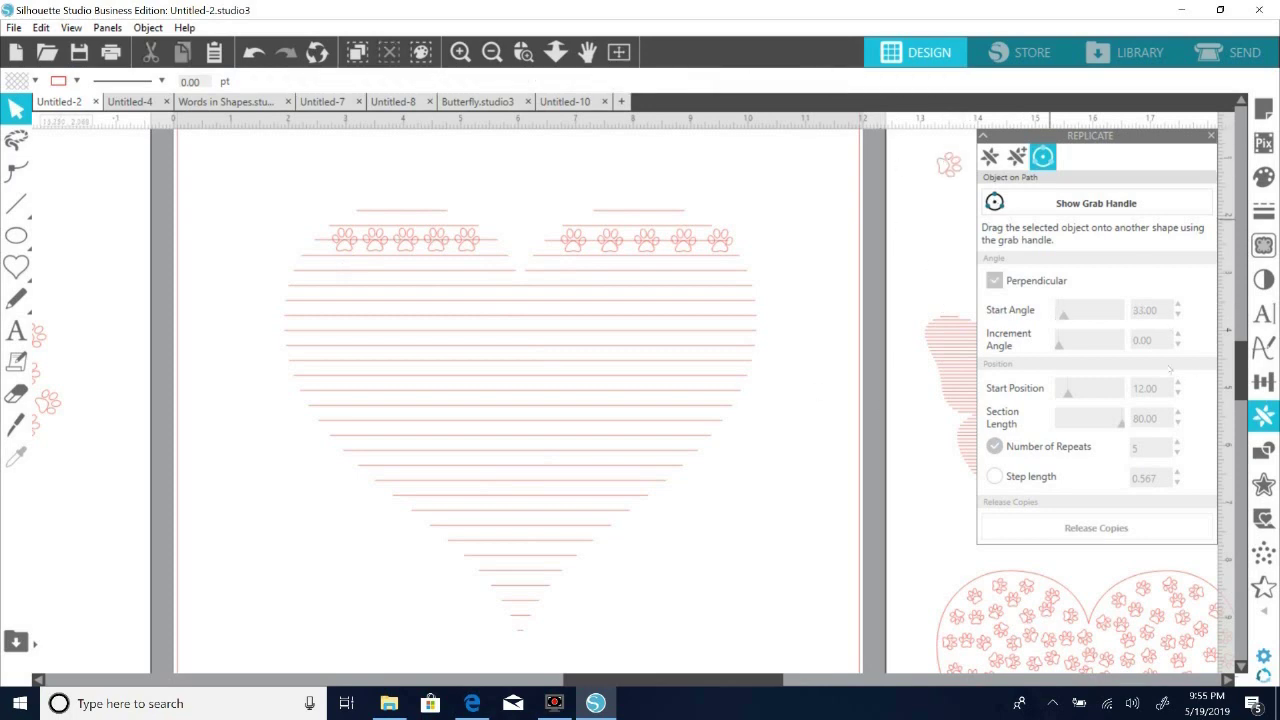
{"action": "left_click", "coordinate": [718, 244]}
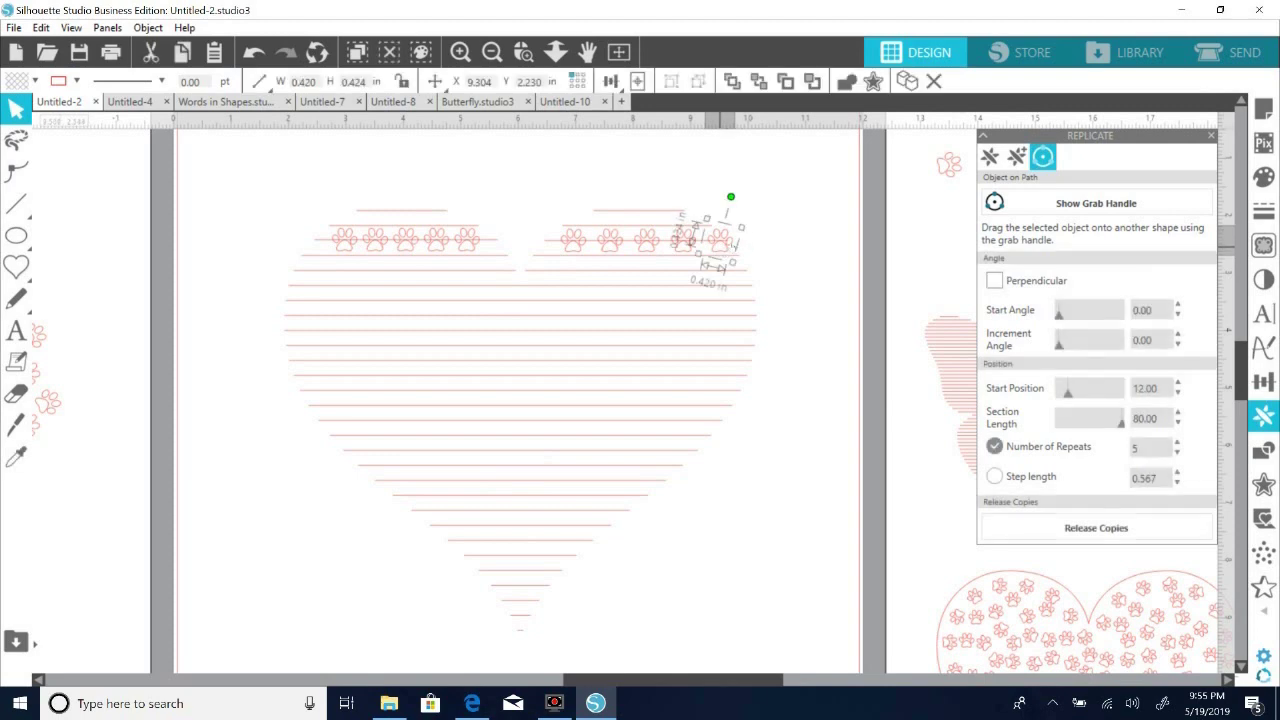
{"action": "left_click_drag", "start_coordinate": [716, 243], "coordinate": [815, 174]}
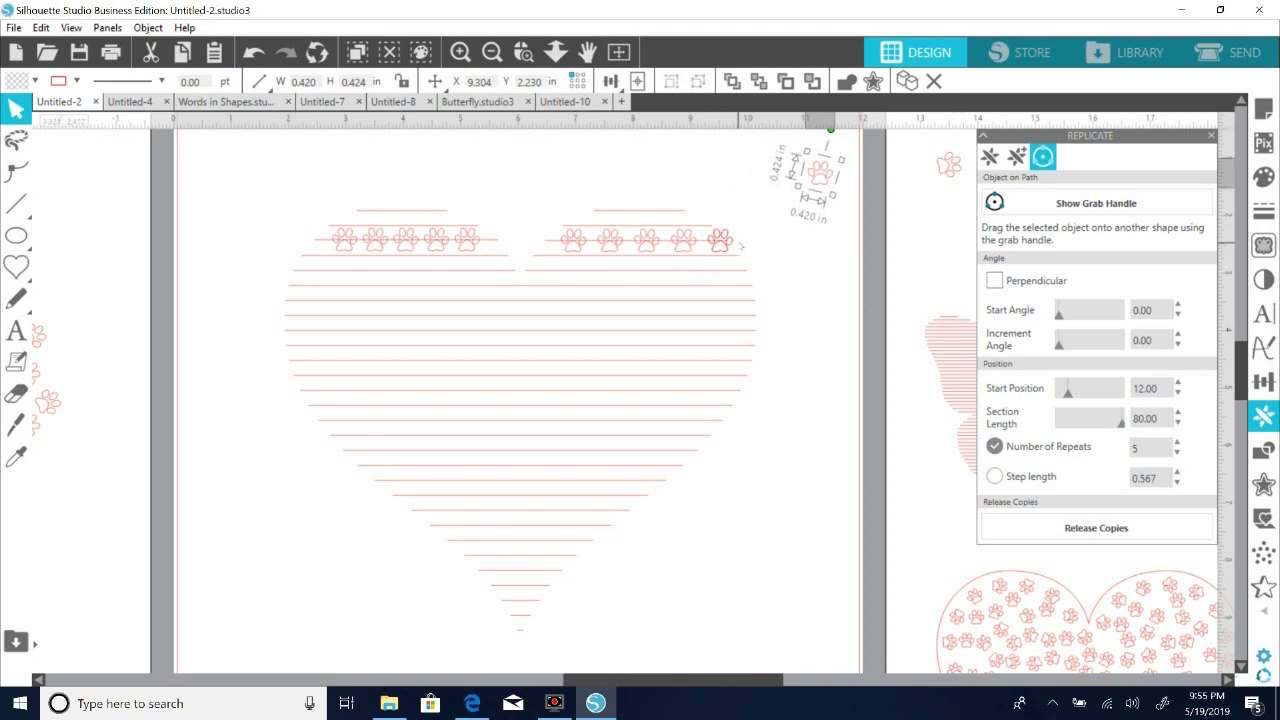
{"action": "left_click", "coordinate": [741, 246]}
{"action": "mouse_move", "coordinate": [728, 247]}
{"action": "left_mouse_down"}
{"action": "mouse_move", "coordinate": [815, 194]}
{"action": "mouse_move", "coordinate": [724, 254]}
{"action": "left_mouse_up"}
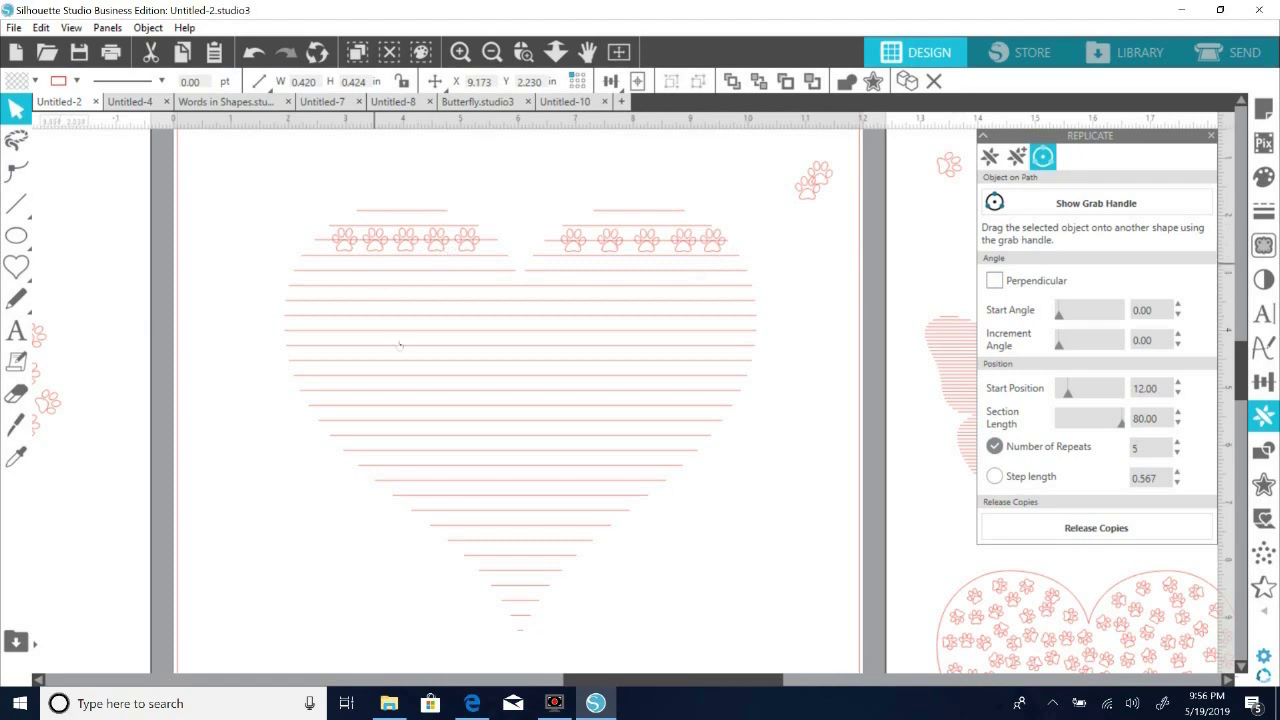
{"action": "left_click_drag", "start_coordinate": [830, 172], "coordinate": [803, 165]}
{"action": "left_click", "coordinate": [812, 181]}
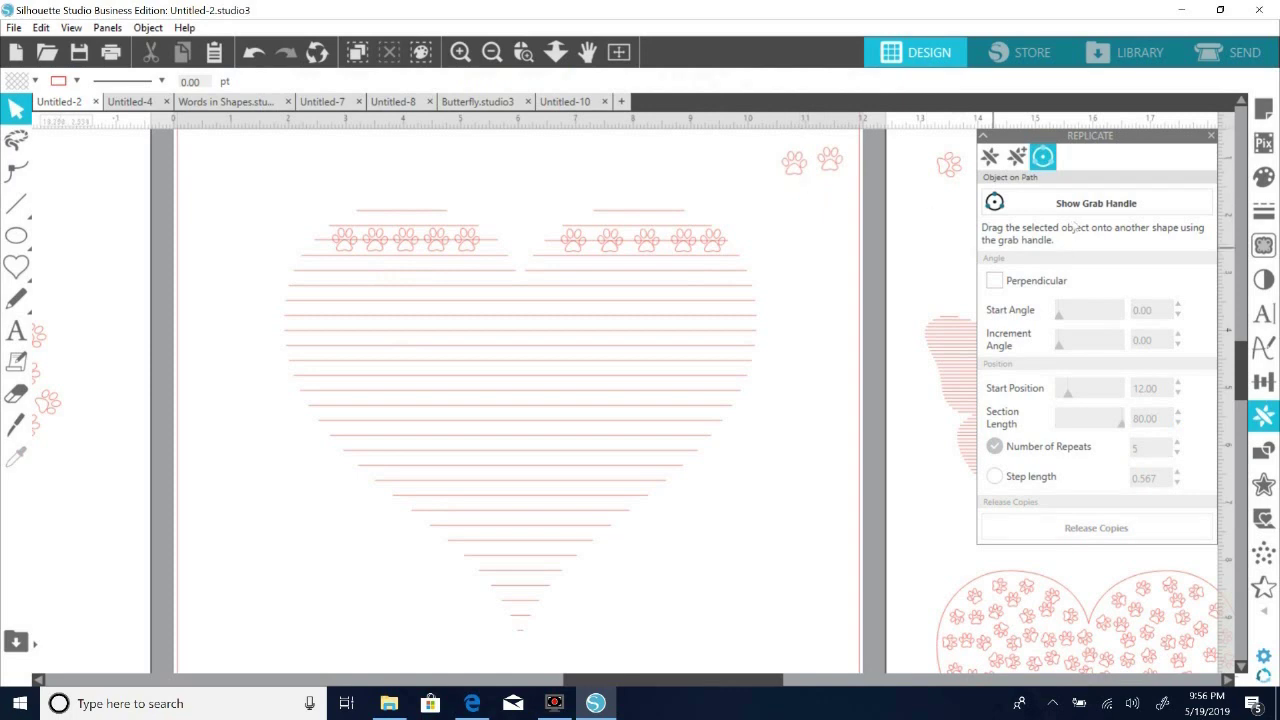
Replicate one spare paw print seven times along the fifth line in the right lobe using Object on Path and release the copies.
{"action": "left_click", "coordinate": [1075, 204]}
{"action": "left_click", "coordinate": [831, 162]}
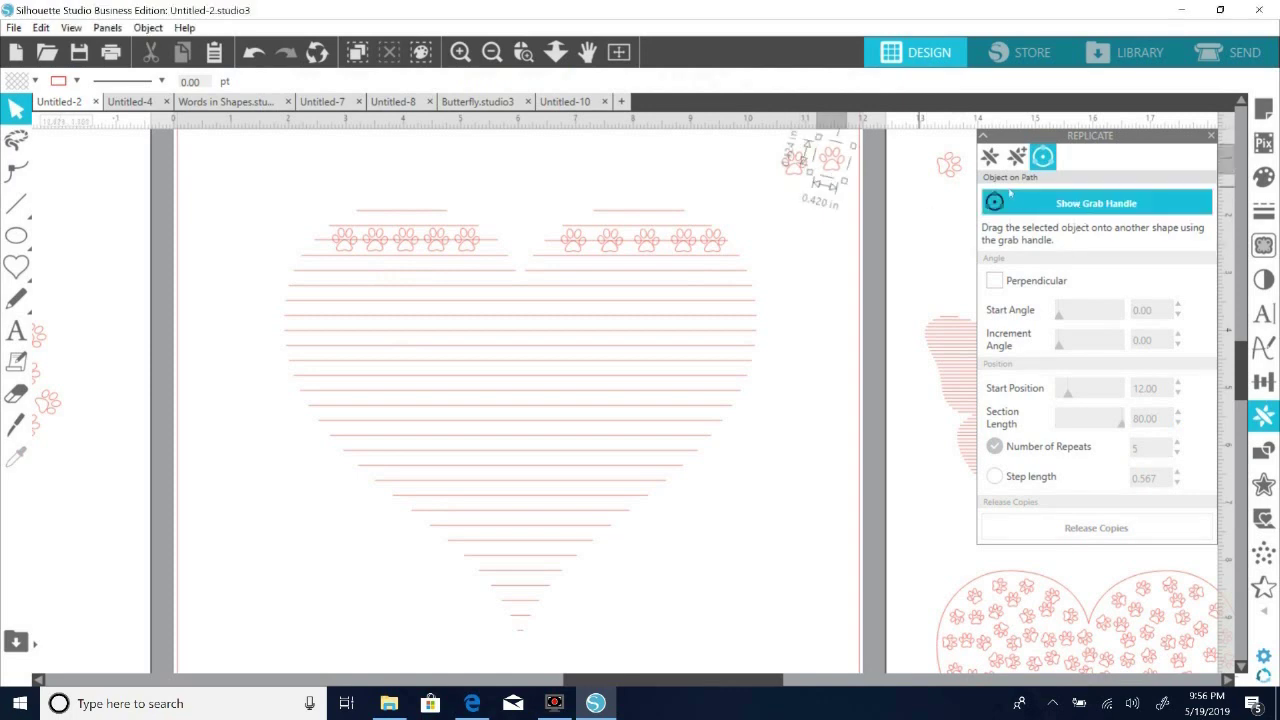
{"action": "left_click_drag", "start_coordinate": [831, 158], "coordinate": [526, 268]}
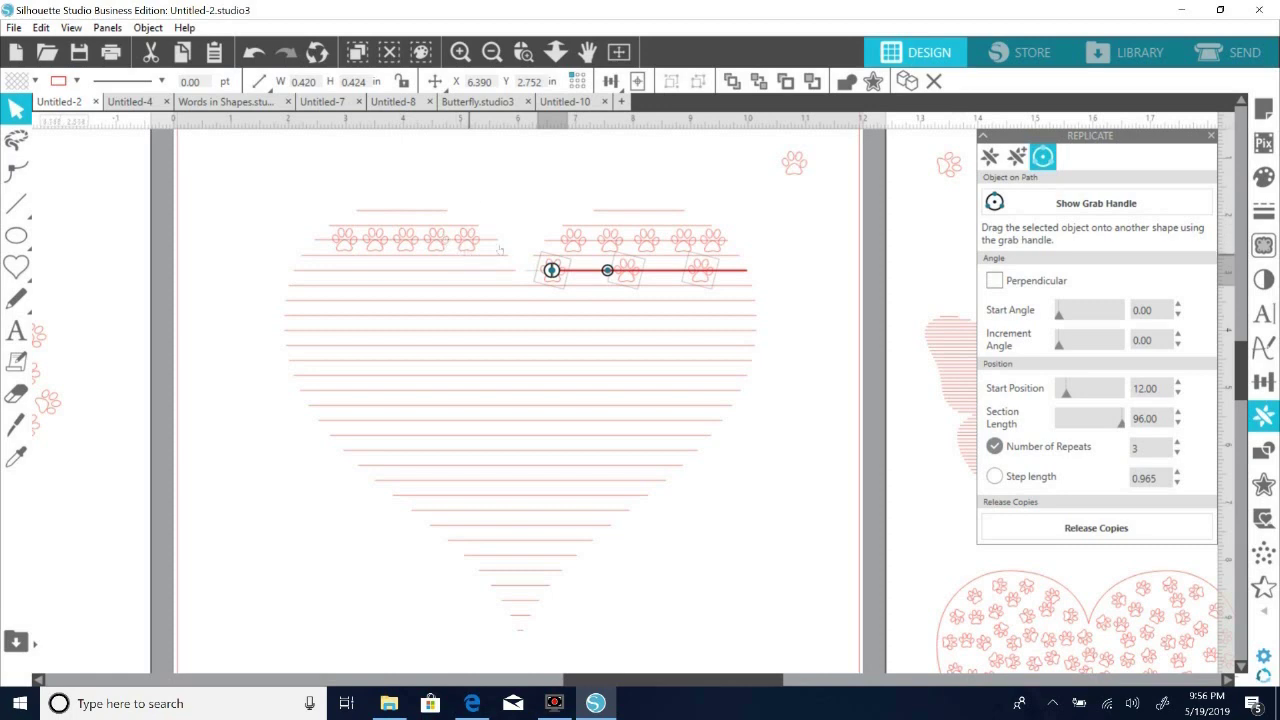
{"action": "left_click_drag", "start_coordinate": [608, 274], "coordinate": [538, 270]}
{"action": "left_click", "coordinate": [1039, 524]}
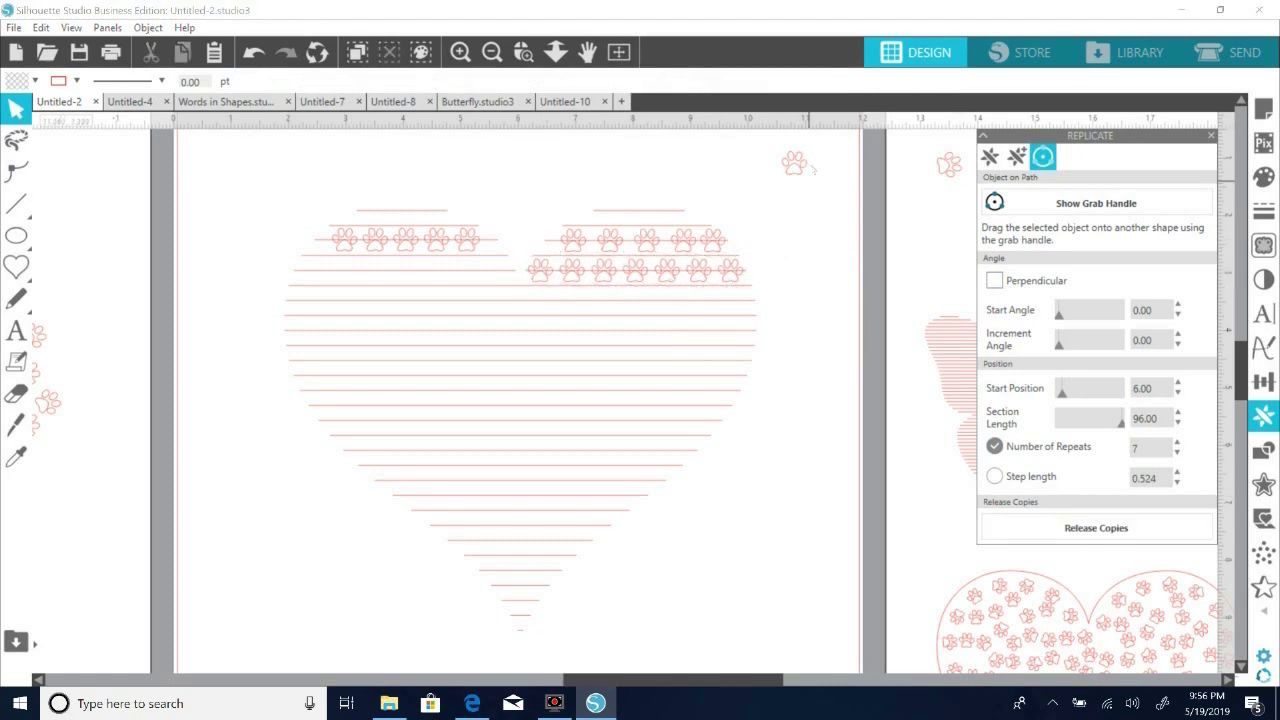
Replicate the remaining spare paw print on the mat seven times along the left lobe's fifth line and release the copies.
{"action": "left_click", "coordinate": [795, 163]}
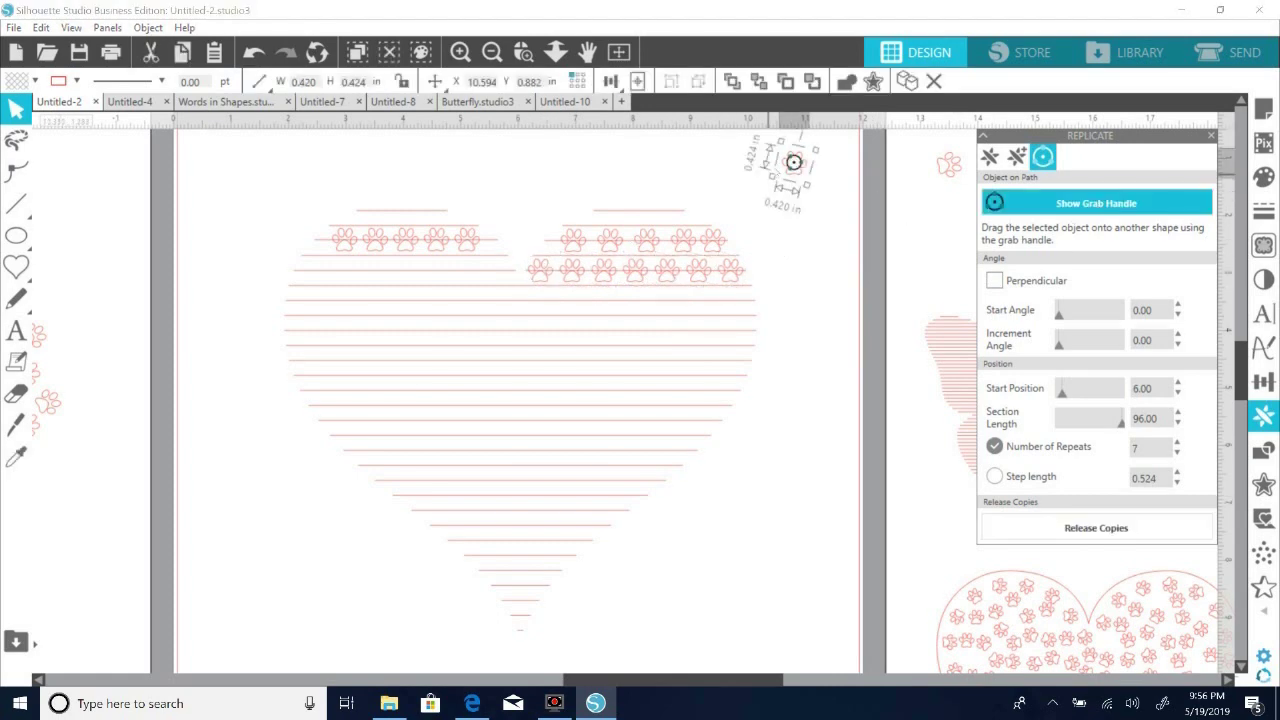
{"action": "left_click_drag", "start_coordinate": [794, 163], "coordinate": [417, 255]}
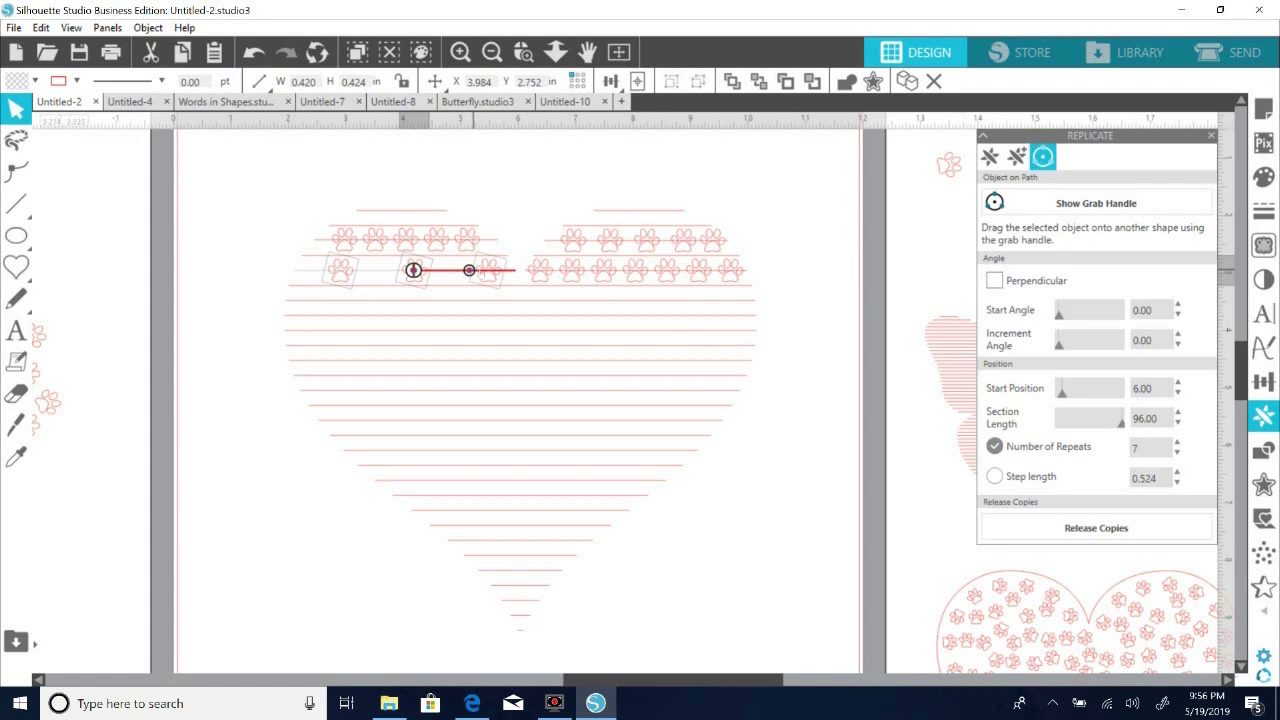
{"action": "left_click_drag", "start_coordinate": [472, 272], "coordinate": [420, 272]}
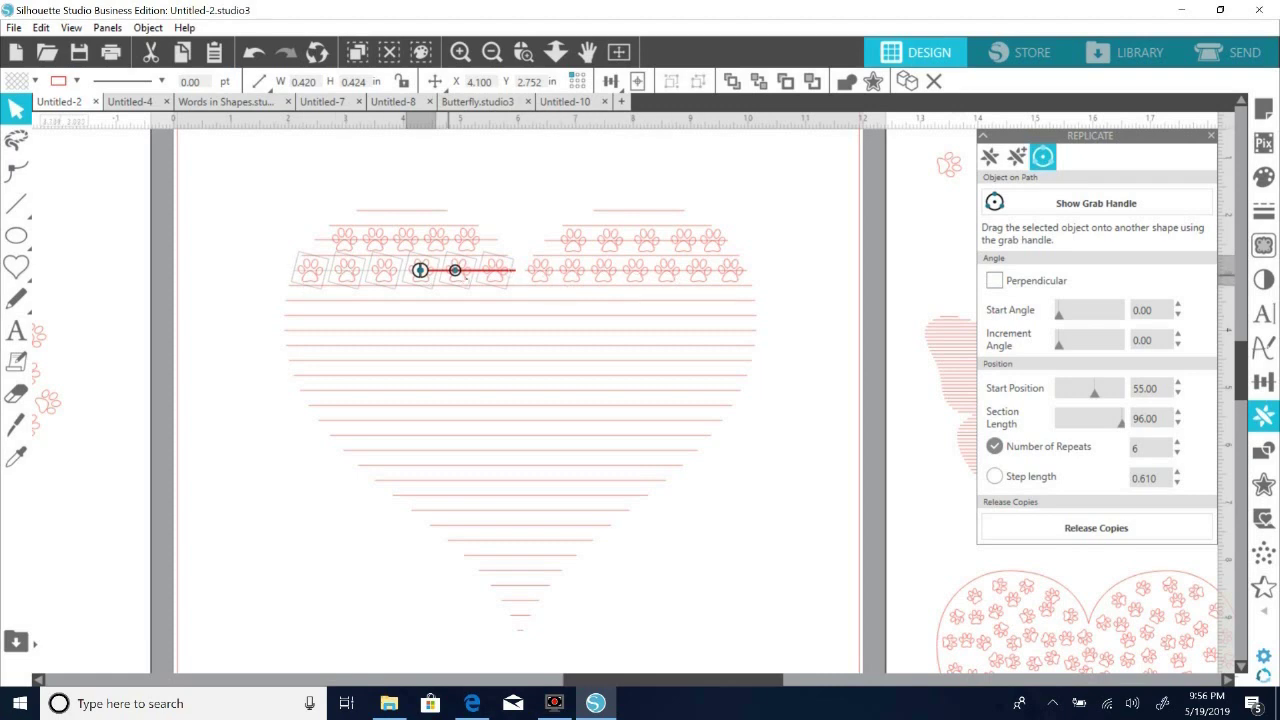
{"action": "left_click_drag", "start_coordinate": [421, 271], "coordinate": [445, 271]}
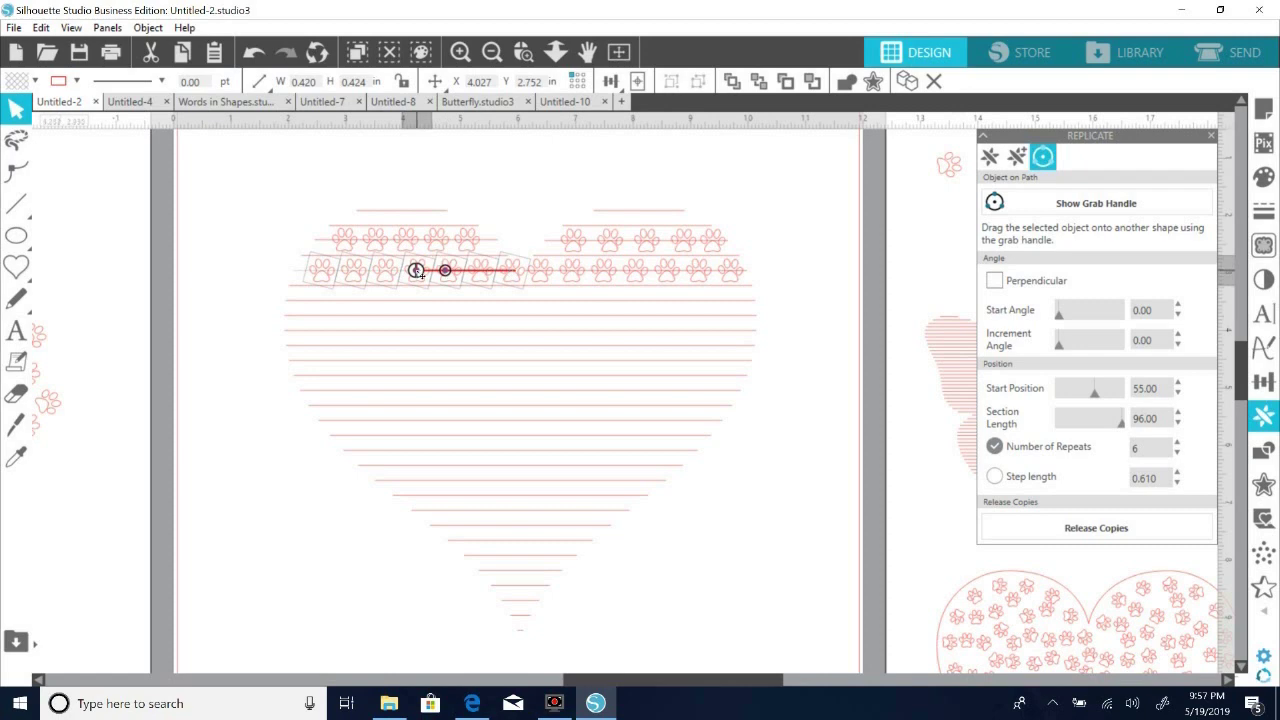
{"action": "left_click_drag", "start_coordinate": [418, 272], "coordinate": [409, 272]}
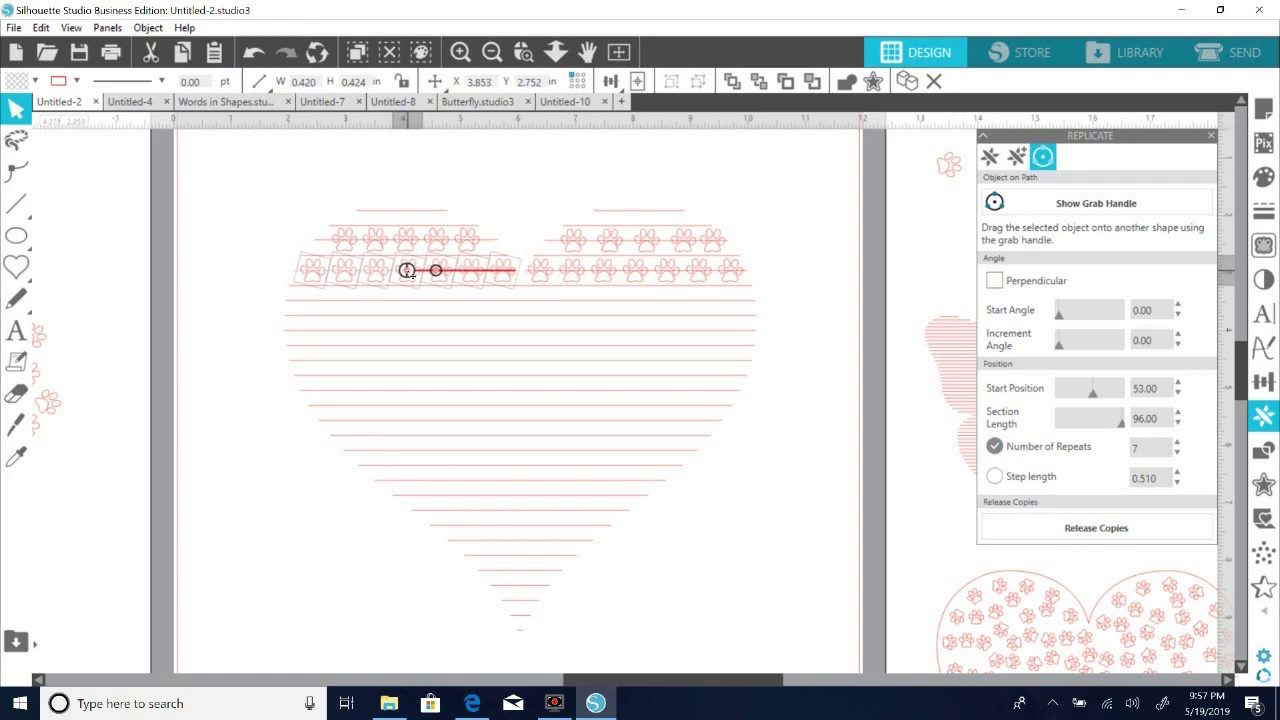
{"action": "left_click", "coordinate": [1096, 528]}
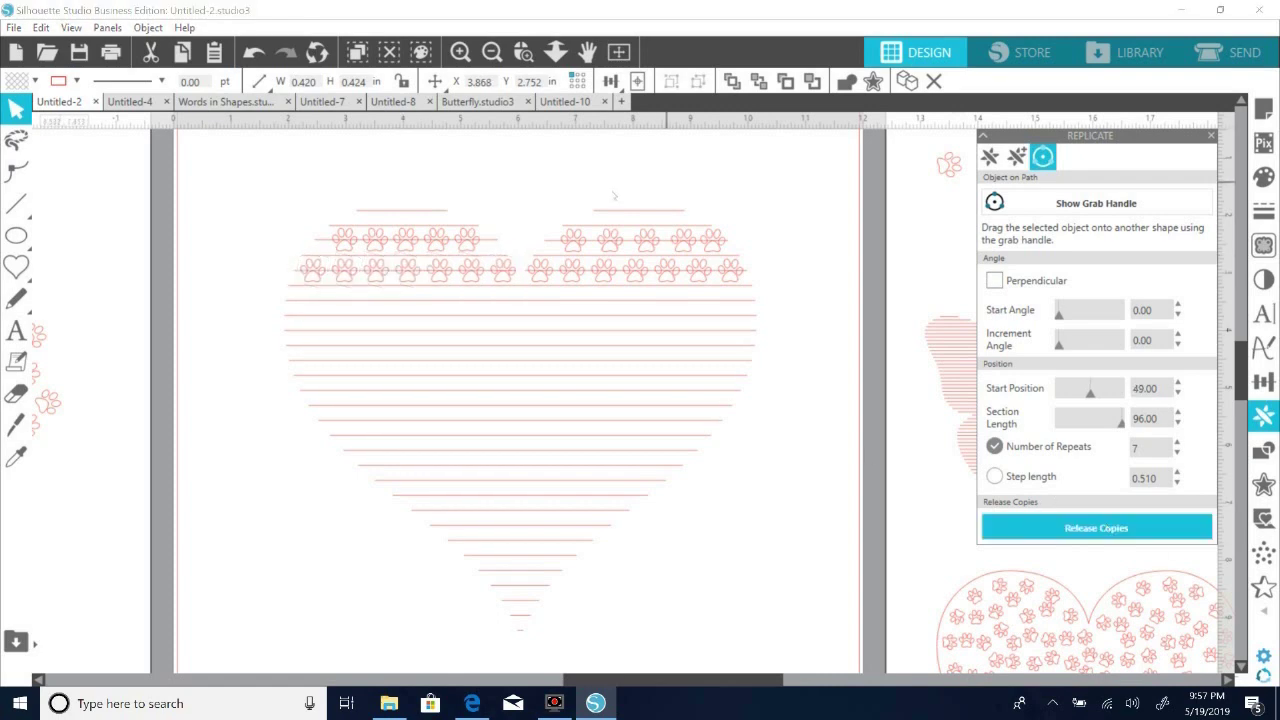
{"action": "left_click", "coordinate": [1096, 528]}
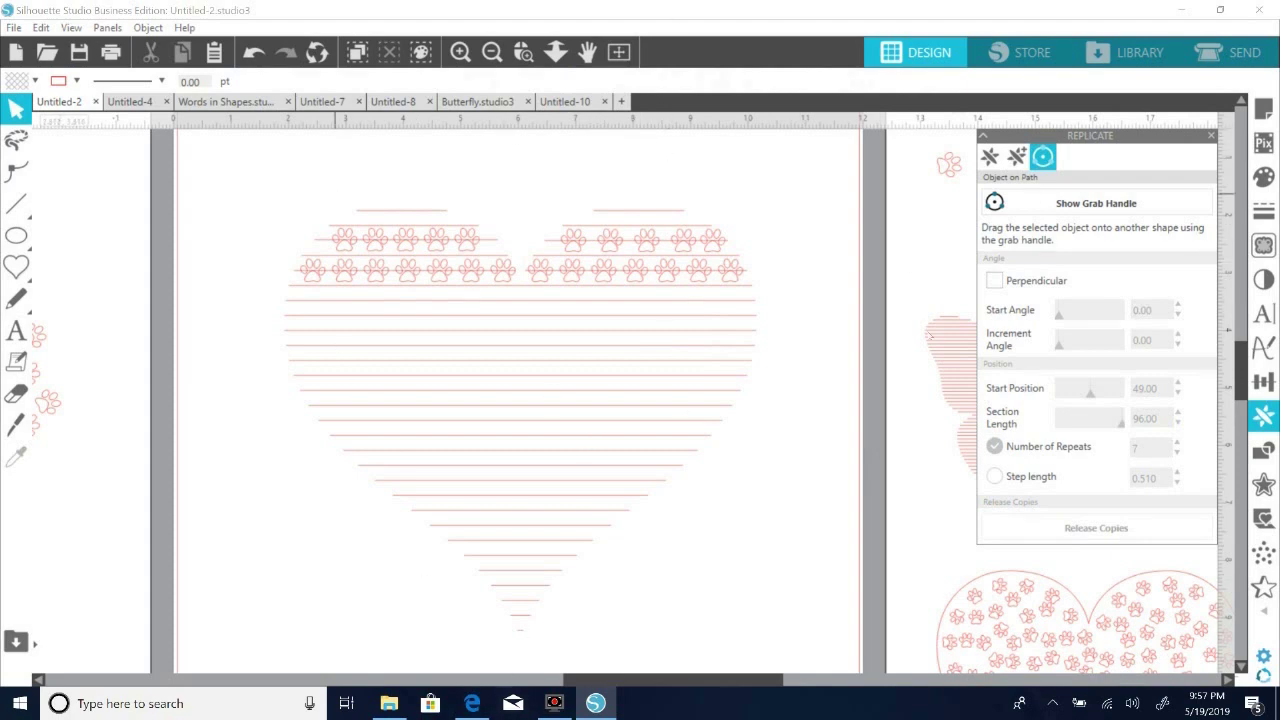
Move the spare paw print in the area beside the mat a little closer to the mat's edge.
{"action": "left_click_drag", "start_coordinate": [949, 164], "coordinate": [914, 199]}
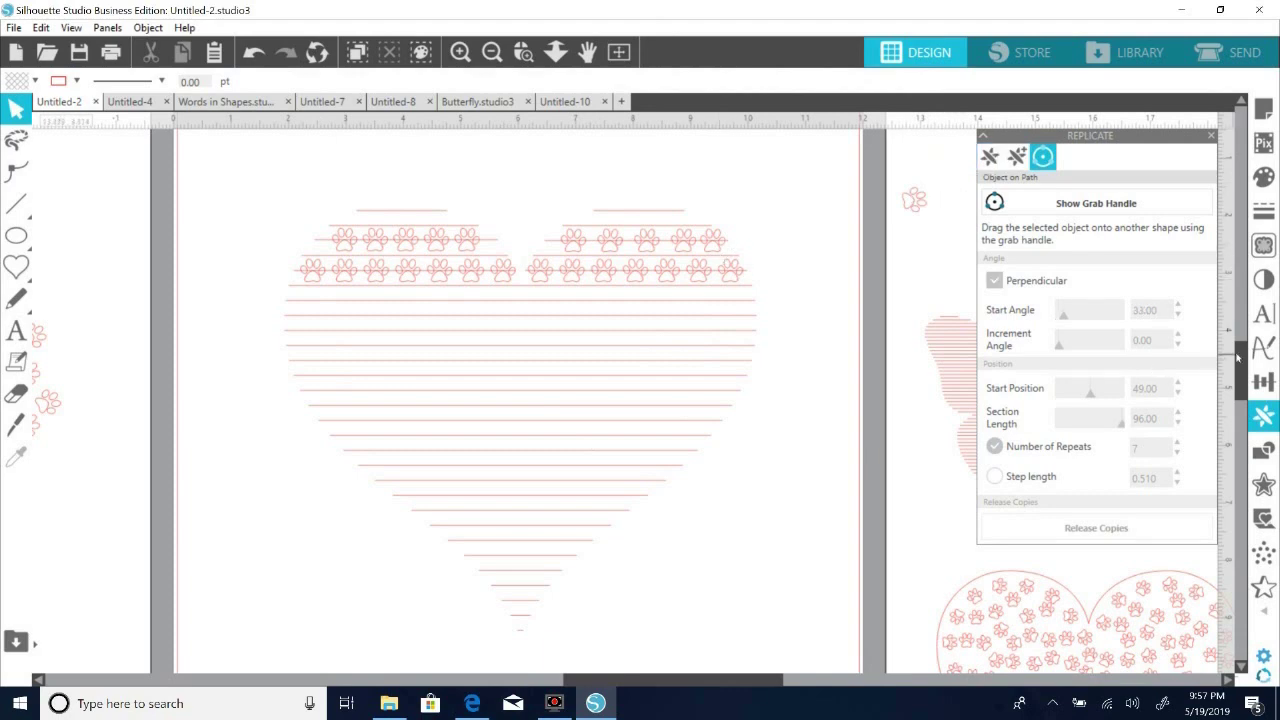
{"action": "left_click_drag", "start_coordinate": [1240, 355], "coordinate": [1240, 342]}
{"action": "scroll", "coordinate": [1241, 342], "scroll_direction": "down", "scroll_amount": 1}
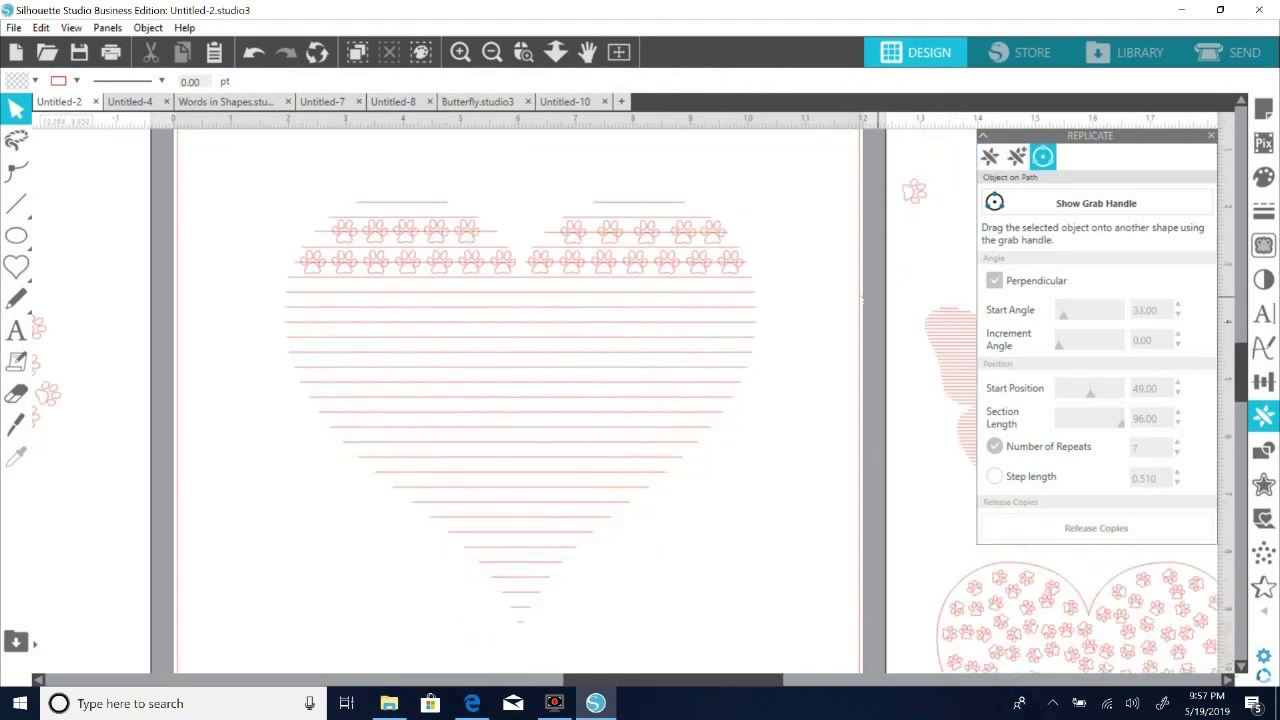
Copy the last paw print of the right lobe's lower row and place the copy at the heart's bottom tip.
{"action": "left_click", "coordinate": [745, 266]}
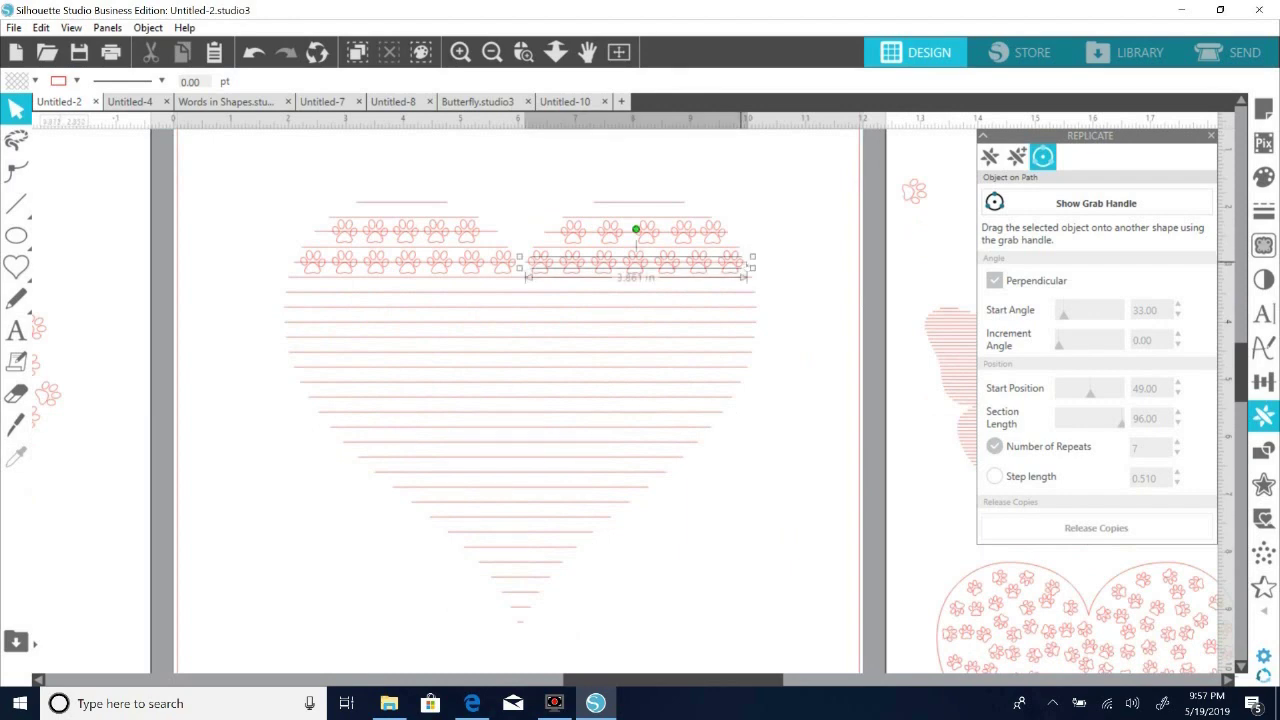
{"action": "left_click", "coordinate": [745, 270]}
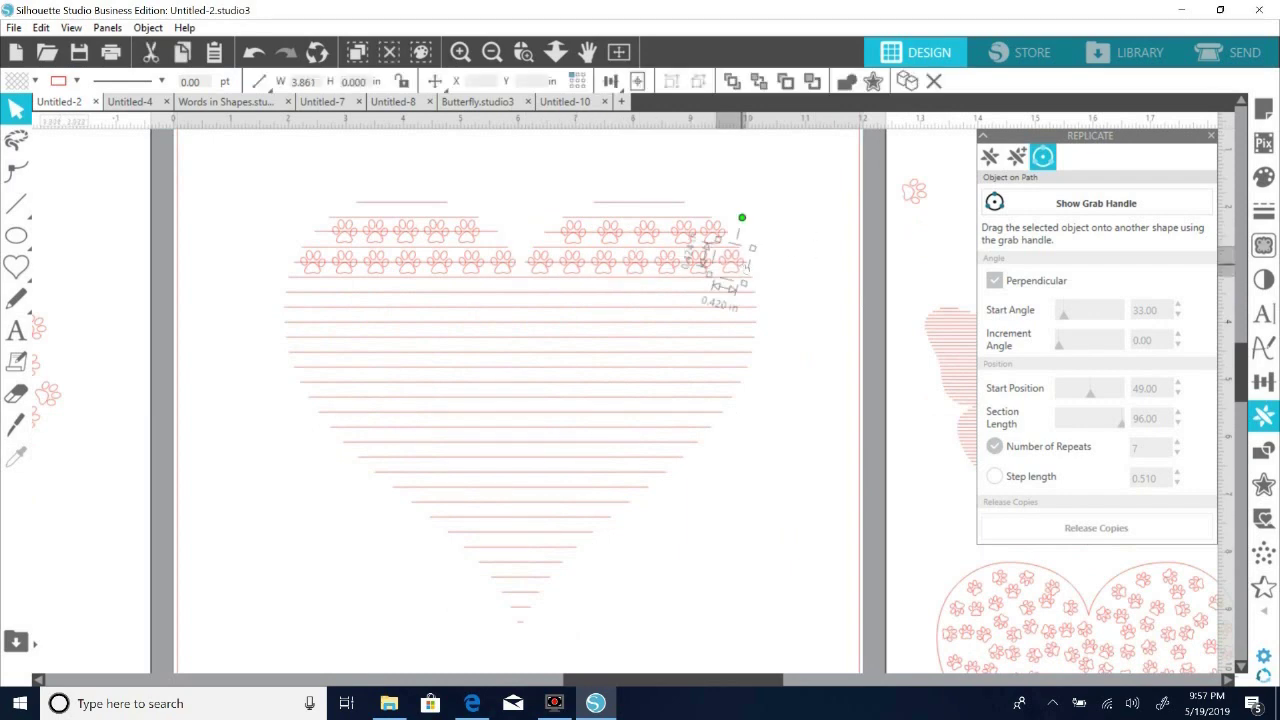
{"action": "right_click", "coordinate": [742, 268]}
{"action": "left_click", "coordinate": [802, 333]}
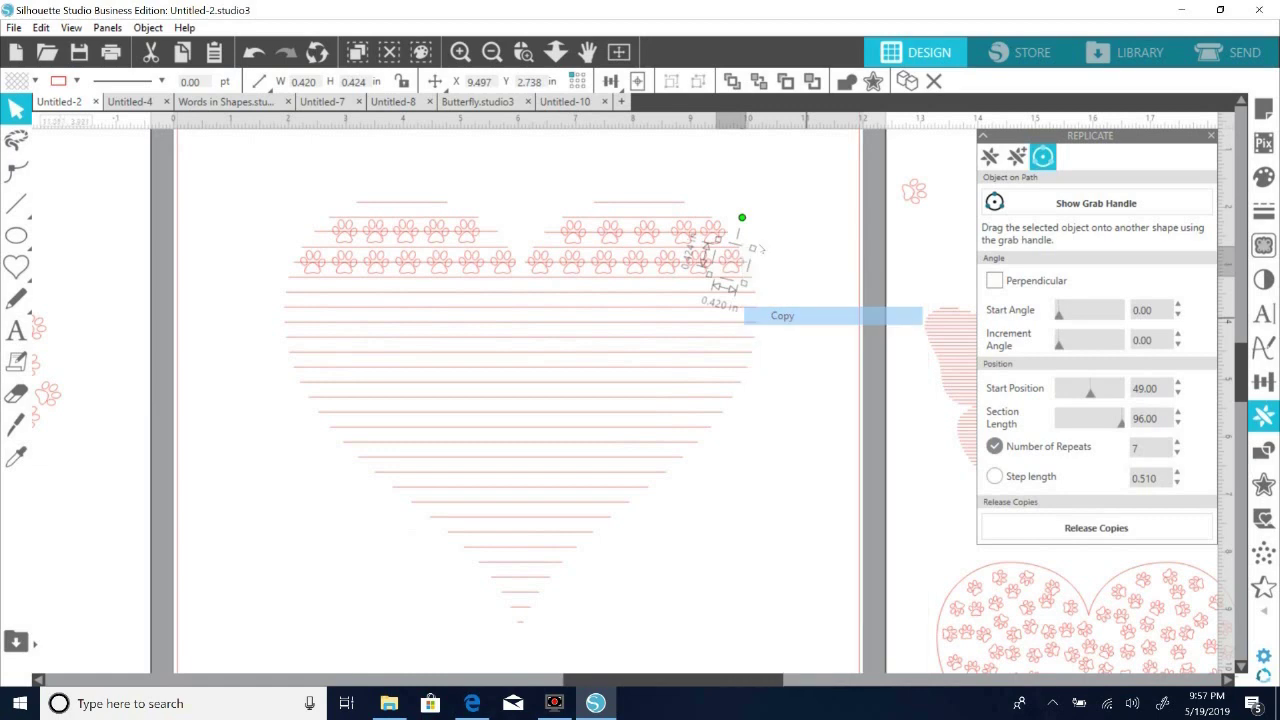
{"action": "right_click", "coordinate": [780, 223]}
{"action": "left_click", "coordinate": [824, 300]}
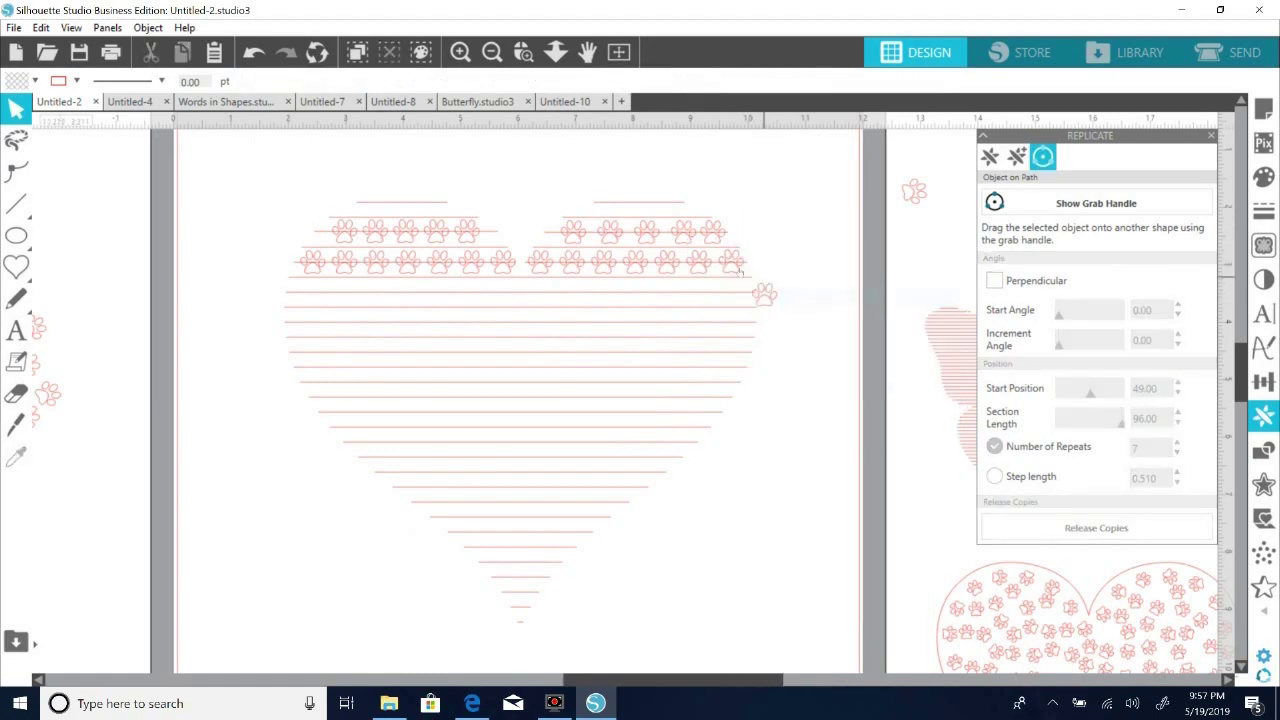
{"action": "left_click_drag", "start_coordinate": [772, 296], "coordinate": [520, 611]}
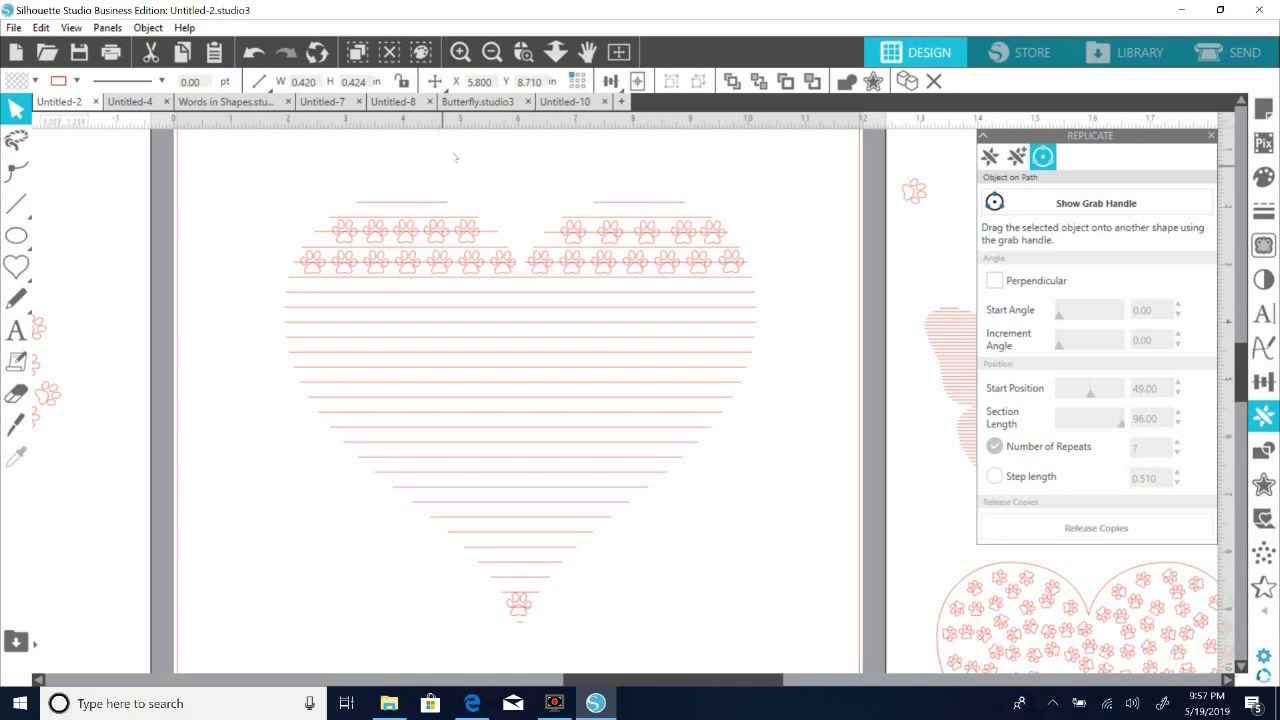
{"action": "left_click", "coordinate": [659, 250]}
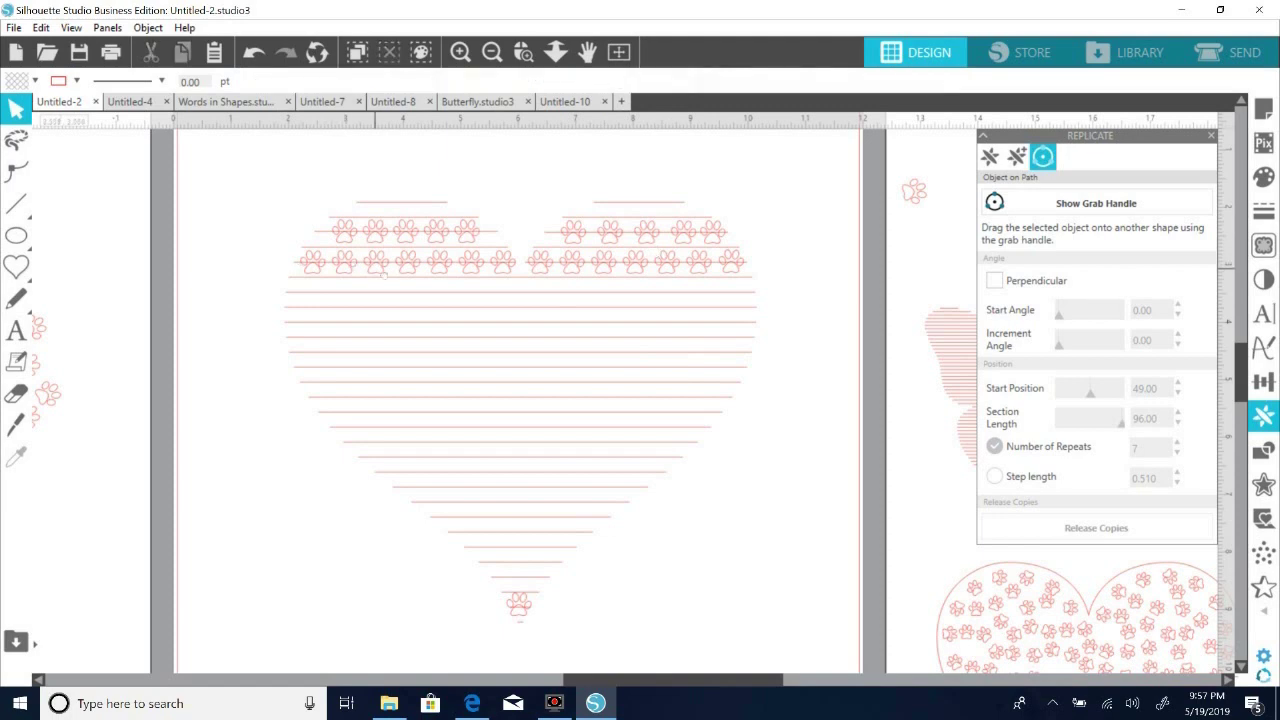
{"action": "left_click", "coordinate": [375, 263]}
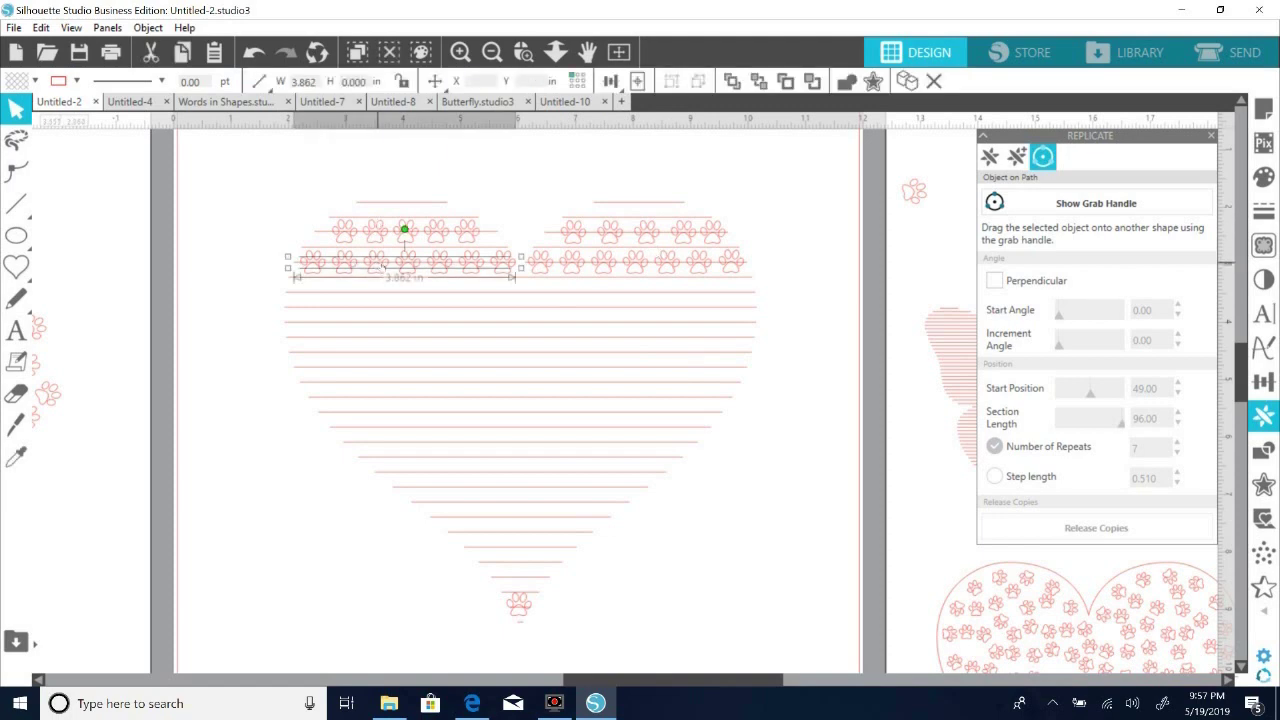
{"action": "left_click", "coordinate": [381, 266]}
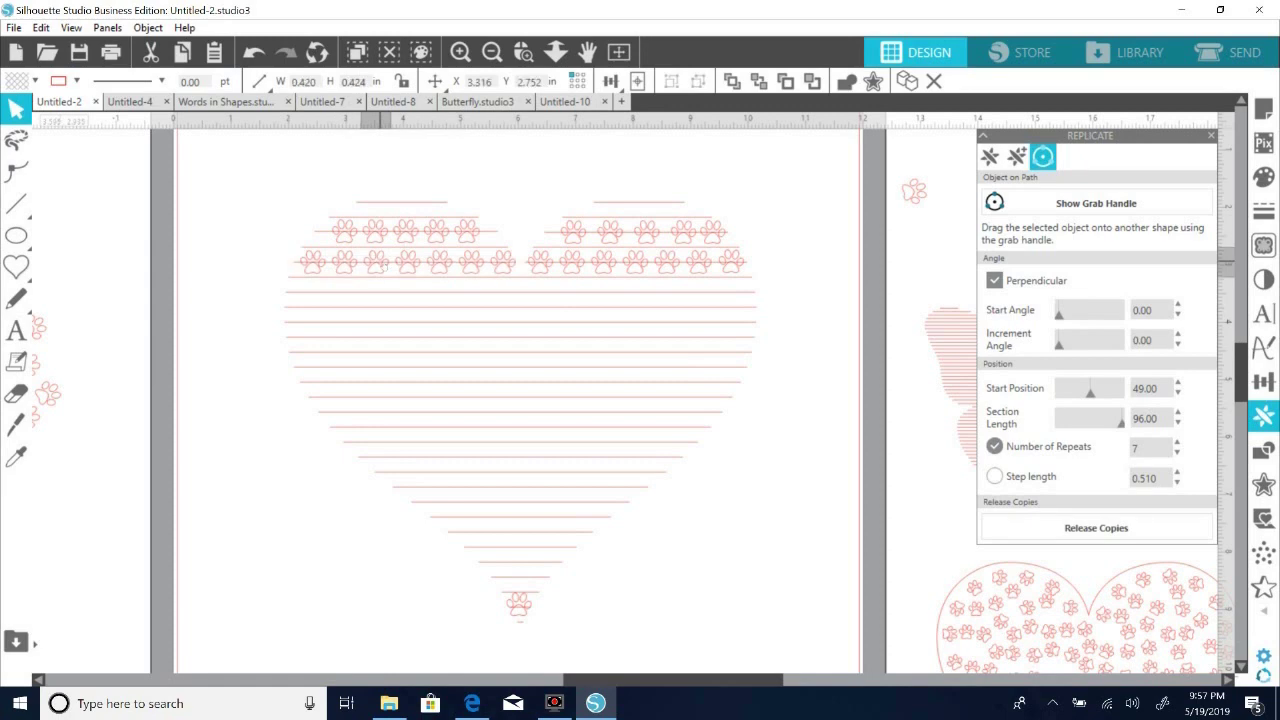
{"action": "left_click", "coordinate": [374, 263]}
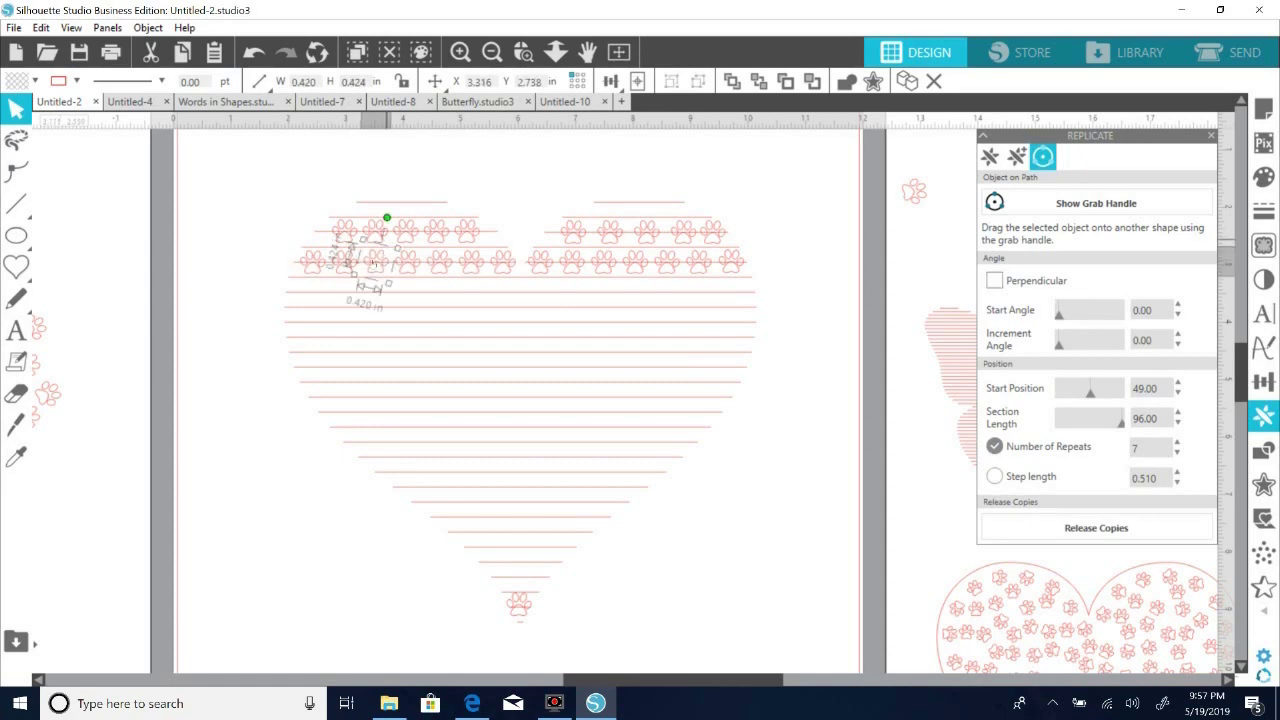
{"action": "left_click", "coordinate": [267, 205]}
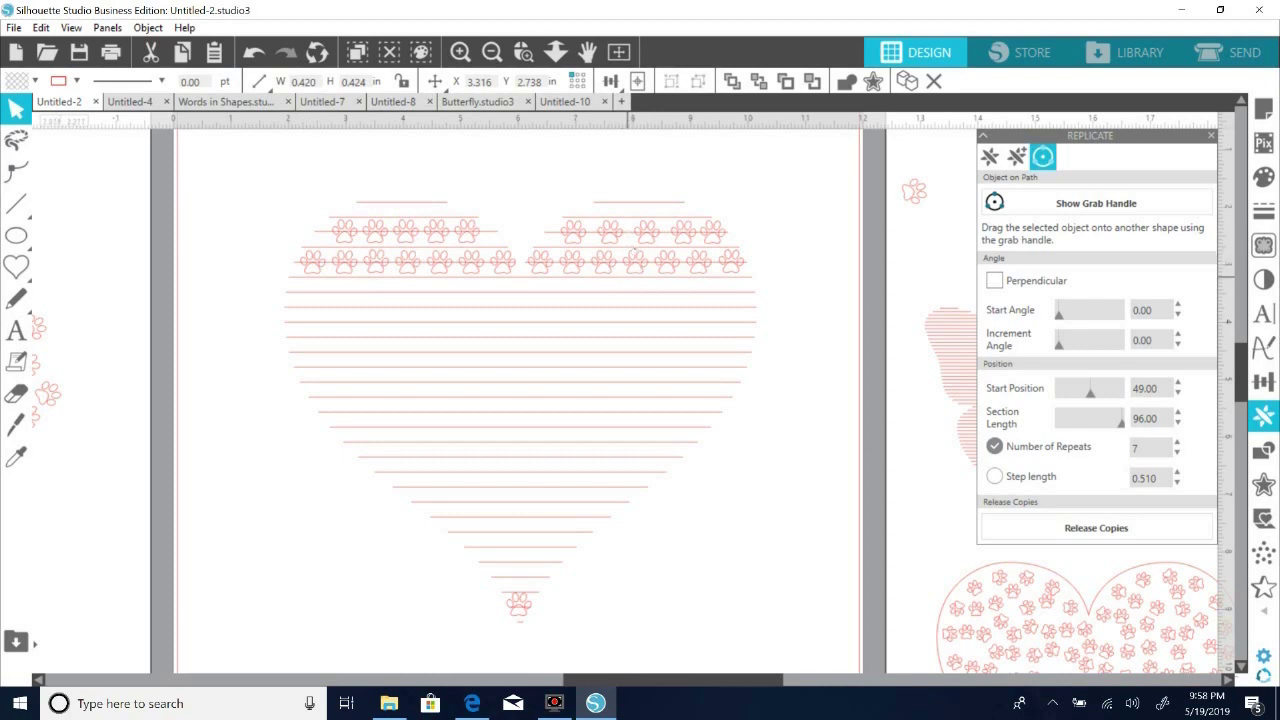
{"action": "left_click", "coordinate": [384, 258]}
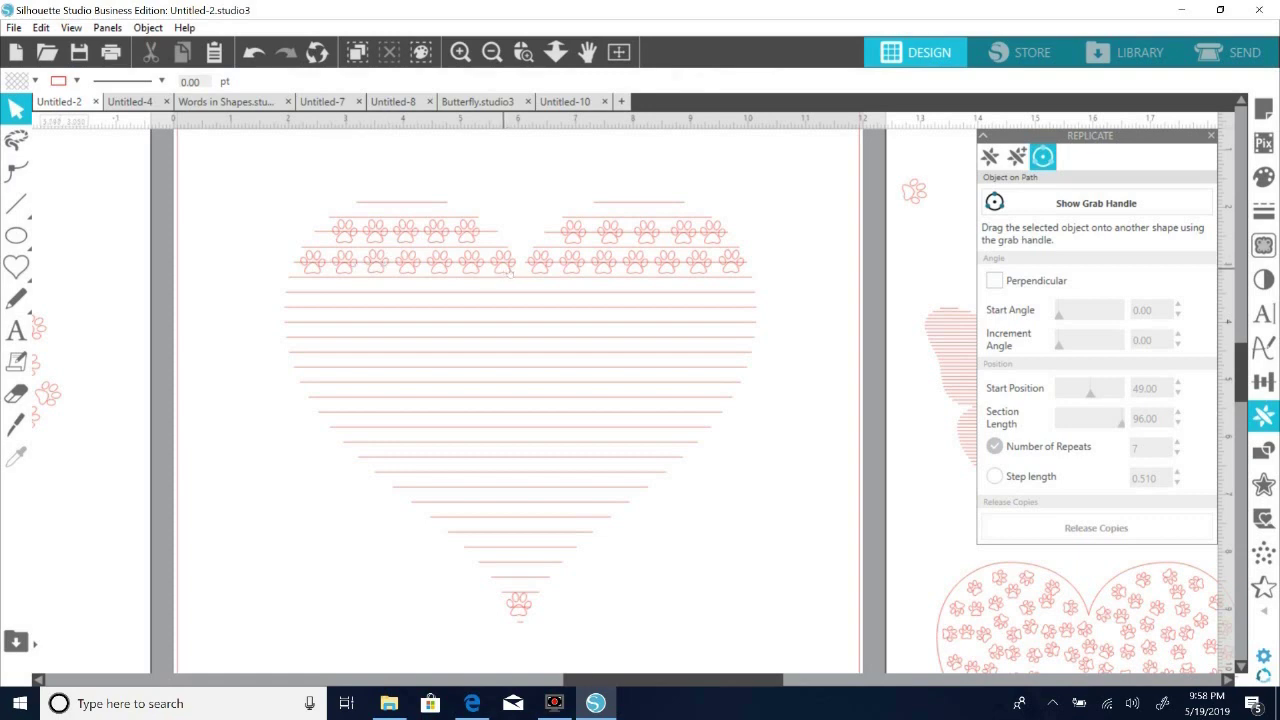
Select all seven paw prints in the left lobe's lower row and shift them together slightly toward the heart's centre.
{"action": "left_click", "coordinate": [507, 272]}
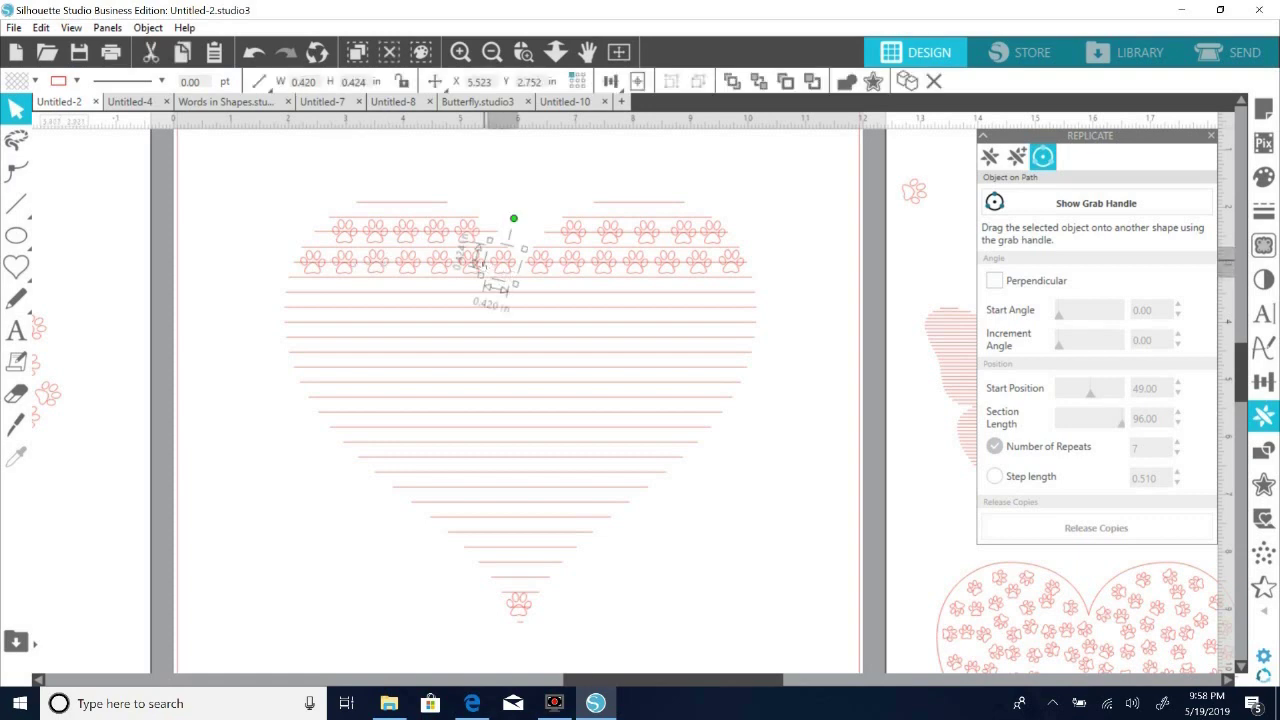
{"action": "left_click", "coordinate": [476, 263], "text": "shift"}
{"action": "left_click", "coordinate": [437, 262], "text": "shift"}
{"action": "left_click", "coordinate": [406, 262], "text": "shift"}
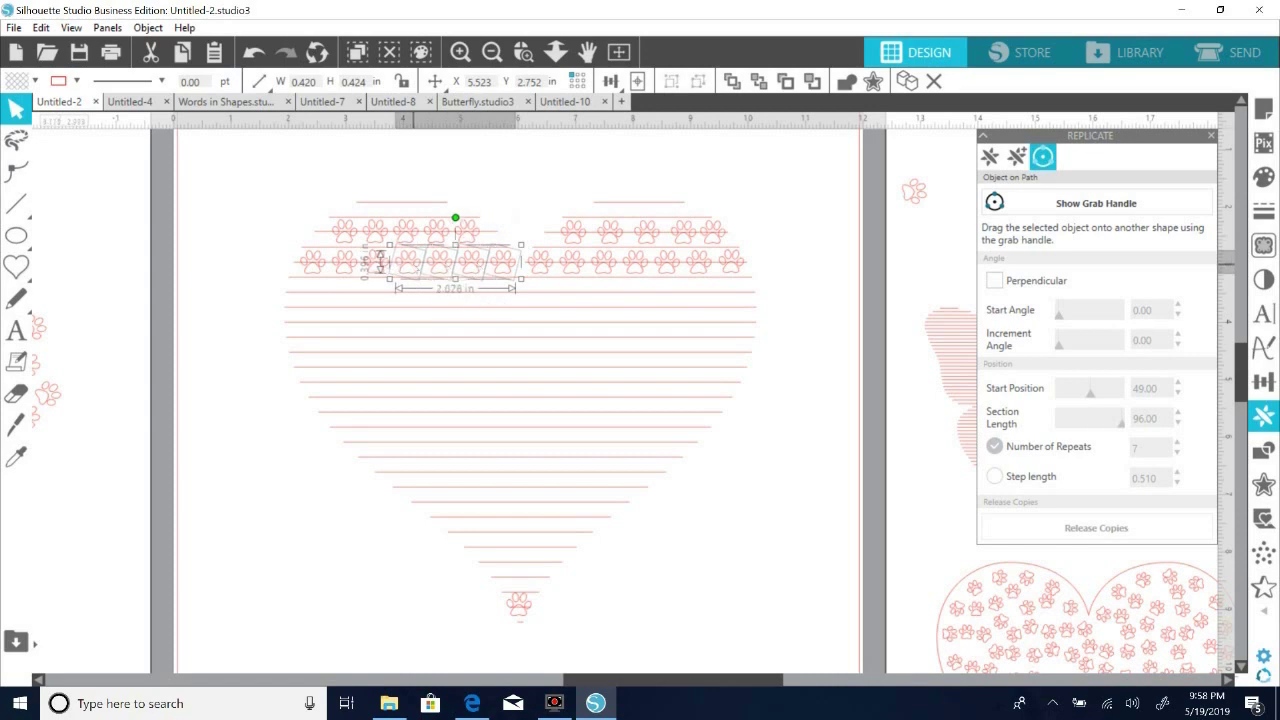
{"action": "left_click", "coordinate": [375, 262], "text": "shift"}
{"action": "left_click", "coordinate": [344, 262], "text": "shift"}
{"action": "left_click", "coordinate": [312, 262], "text": "shift"}
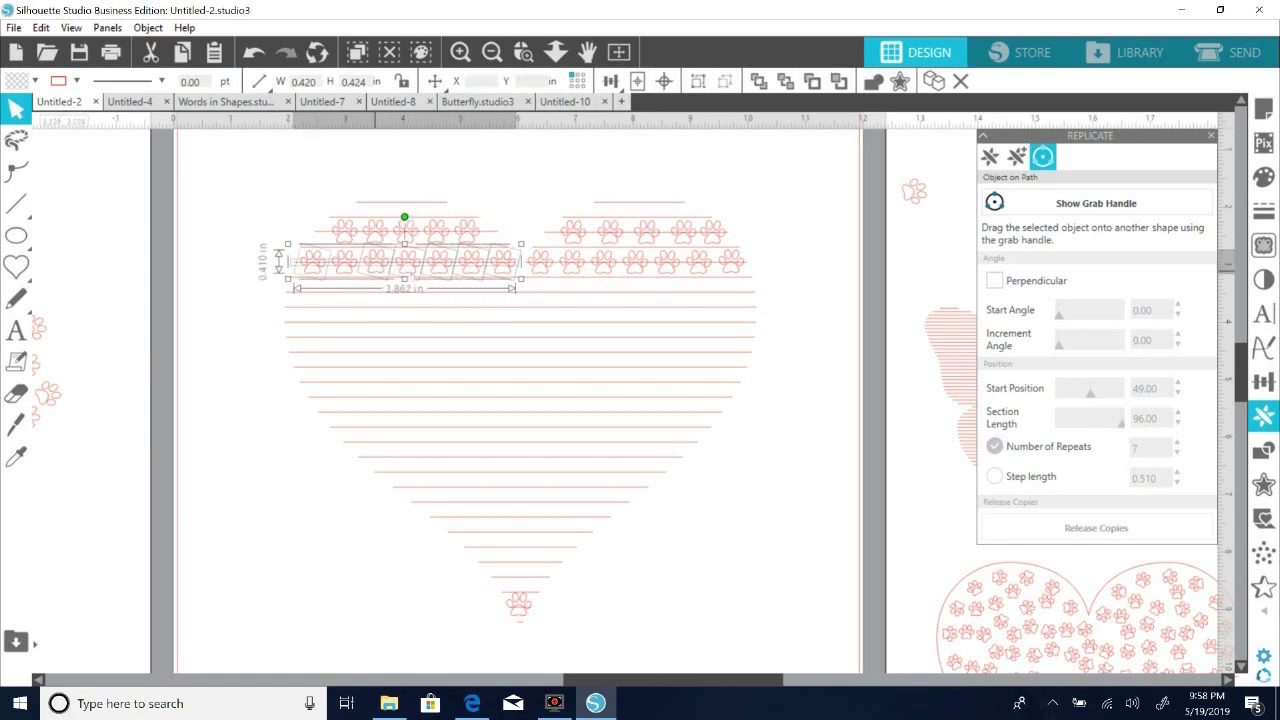
{"action": "mouse_move", "coordinate": [410, 269]}
{"action": "left_mouse_down"}
{"action": "mouse_move", "coordinate": [380, 268]}
{"action": "mouse_move", "coordinate": [394, 268]}
{"action": "left_mouse_up"}
{"action": "left_click", "coordinate": [350, 266]}
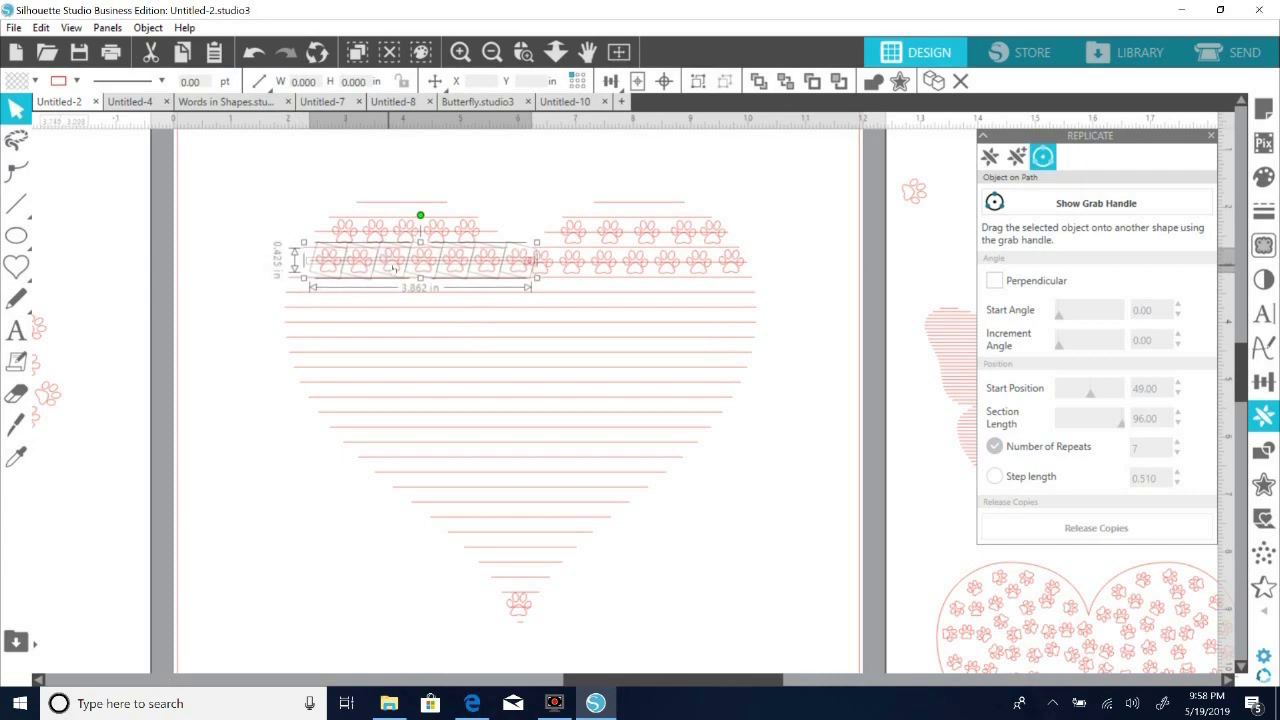
{"action": "left_click", "coordinate": [512, 197]}
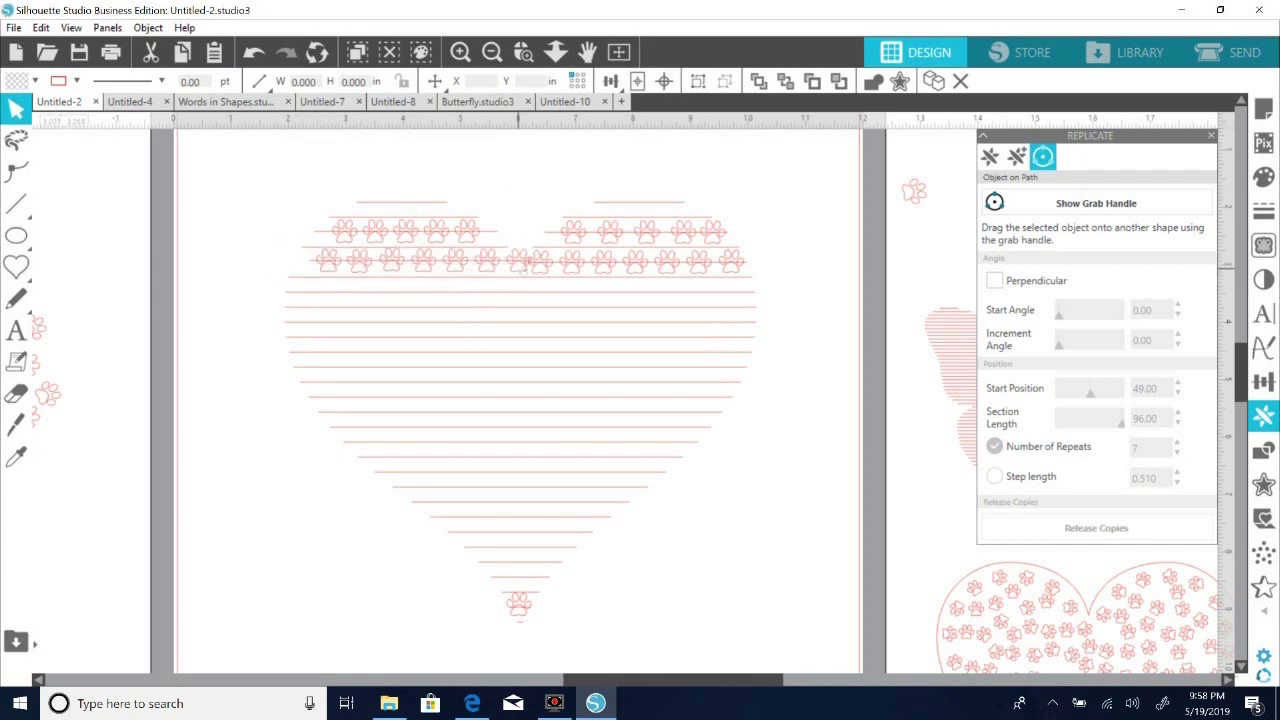
Pull the overlapping paw print off the inner end of the left row and place it on the guide lines lower in the heart's left half.
{"action": "left_click", "coordinate": [303, 256]}
{"action": "left_click_drag", "start_coordinate": [306, 263], "coordinate": [222, 268]}
{"action": "left_click_drag", "start_coordinate": [313, 265], "coordinate": [300, 268]}
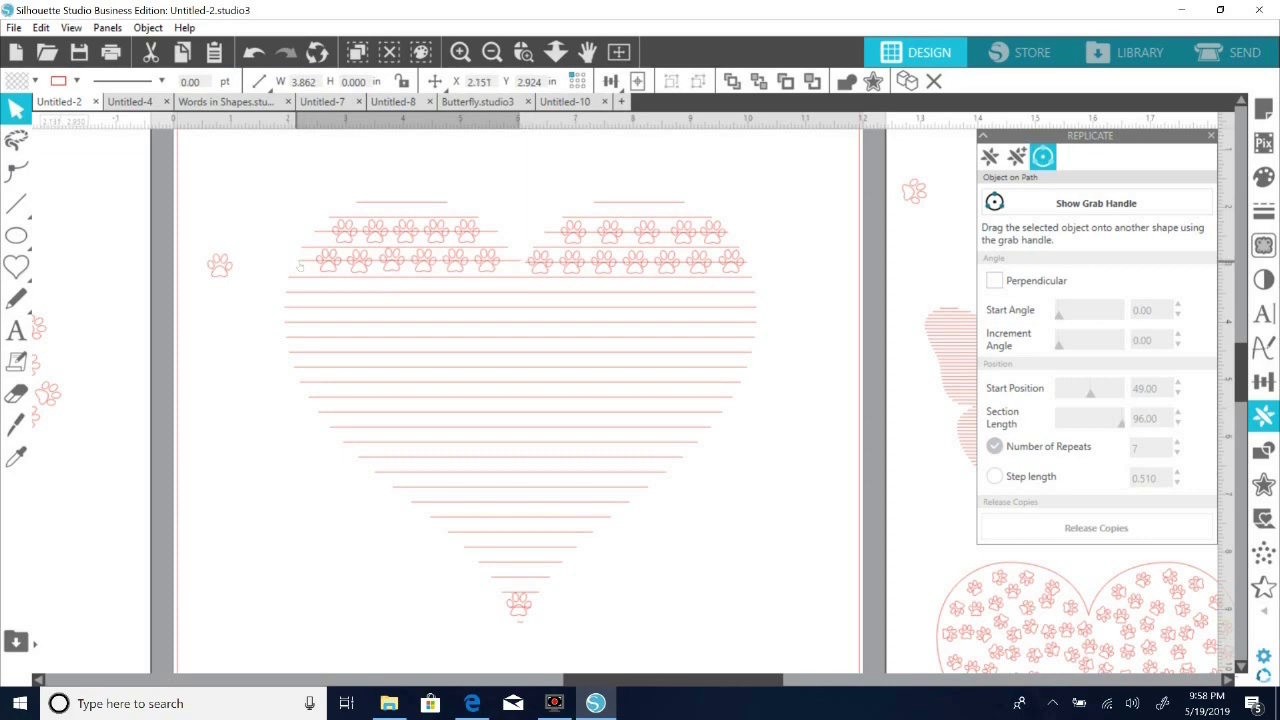
{"action": "left_click_drag", "start_coordinate": [224, 267], "coordinate": [355, 347]}
{"action": "left_click", "coordinate": [278, 178]}
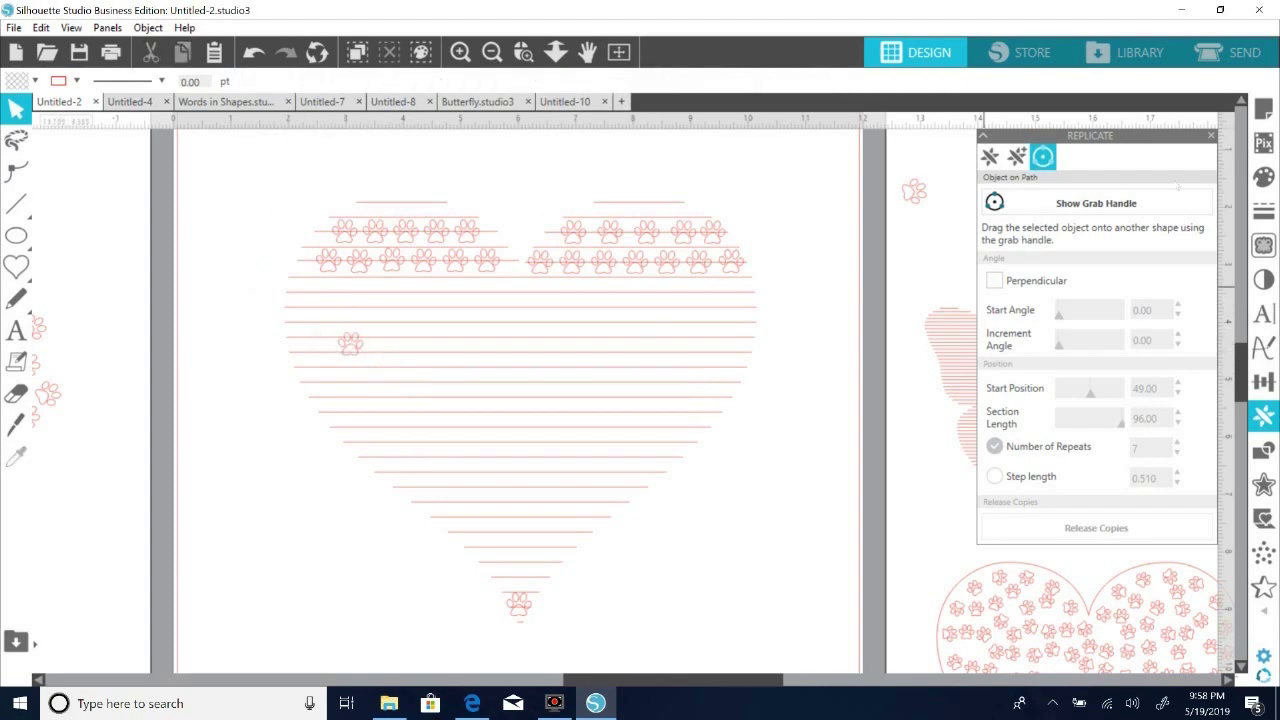
Close the Replicate settings and look over the filled red heart, small heart and concentric circle designs in Untitled-10.
{"action": "left_click", "coordinate": [1212, 137]}
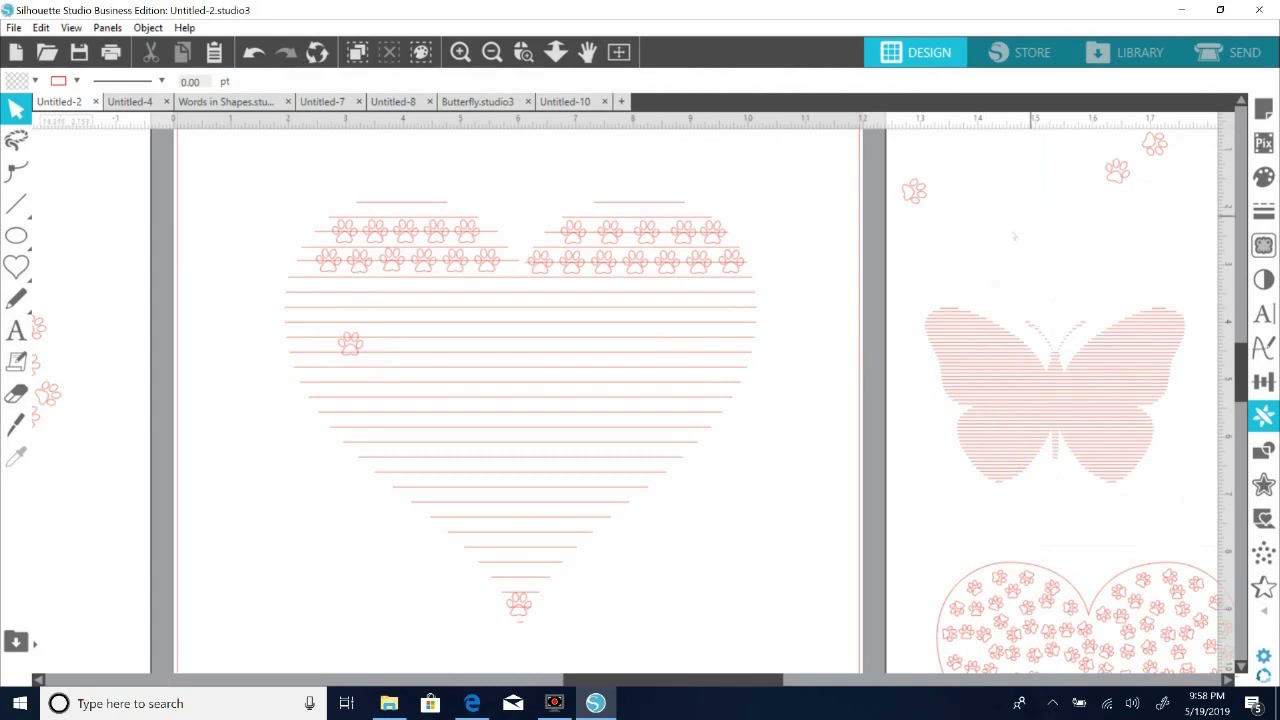
{"action": "left_click", "coordinate": [552, 104]}
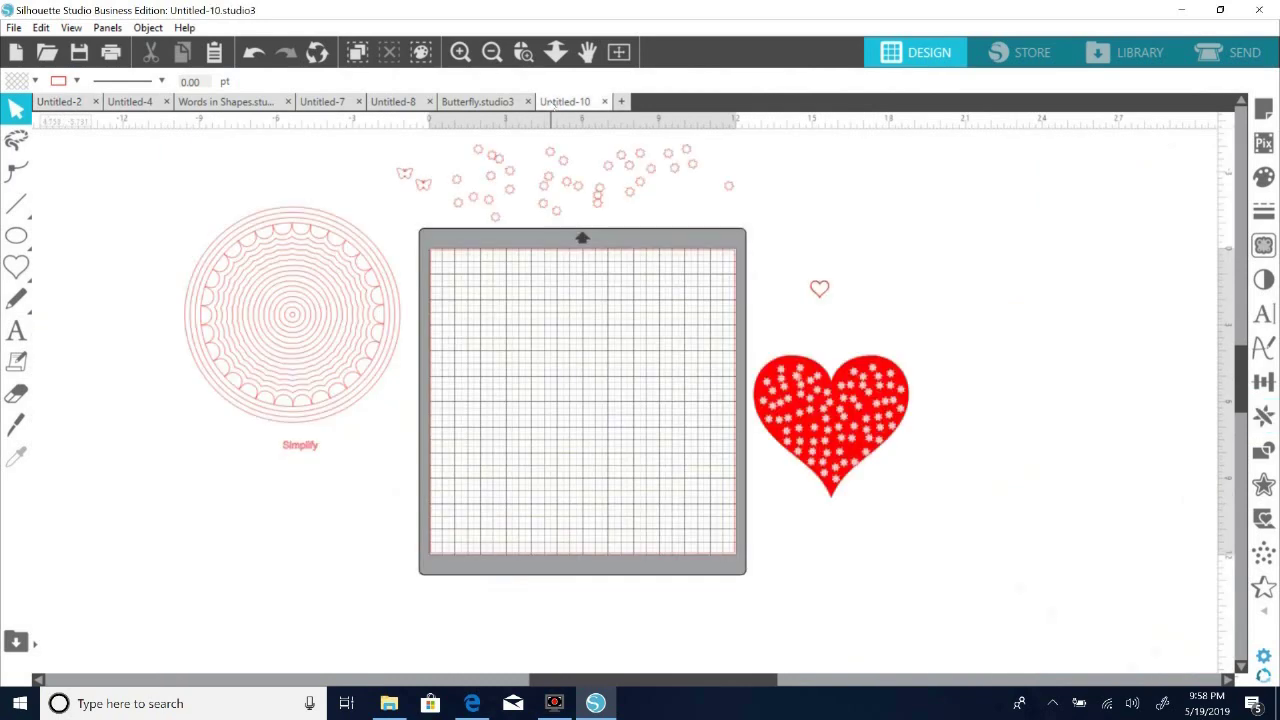
{"action": "left_click_drag", "start_coordinate": [1242, 362], "coordinate": [1245, 355]}
{"action": "left_click_drag", "start_coordinate": [848, 430], "coordinate": [850, 398]}
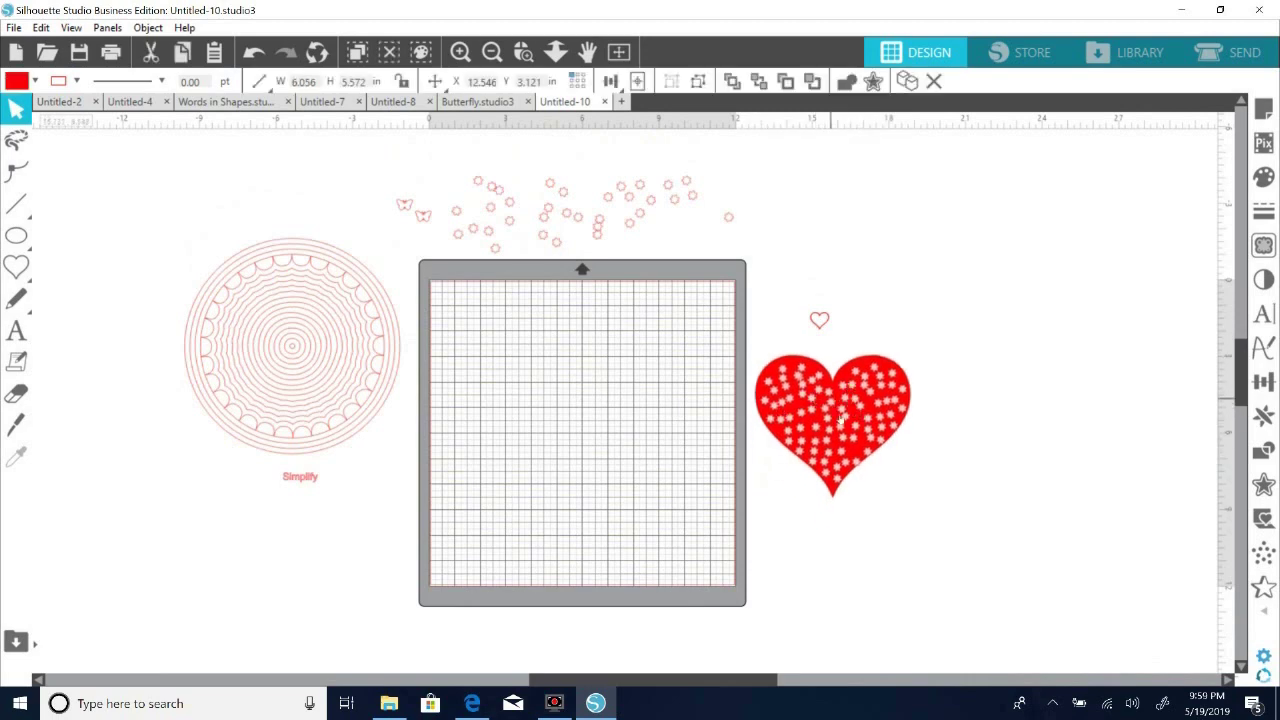
{"action": "left_click", "coordinate": [819, 320]}
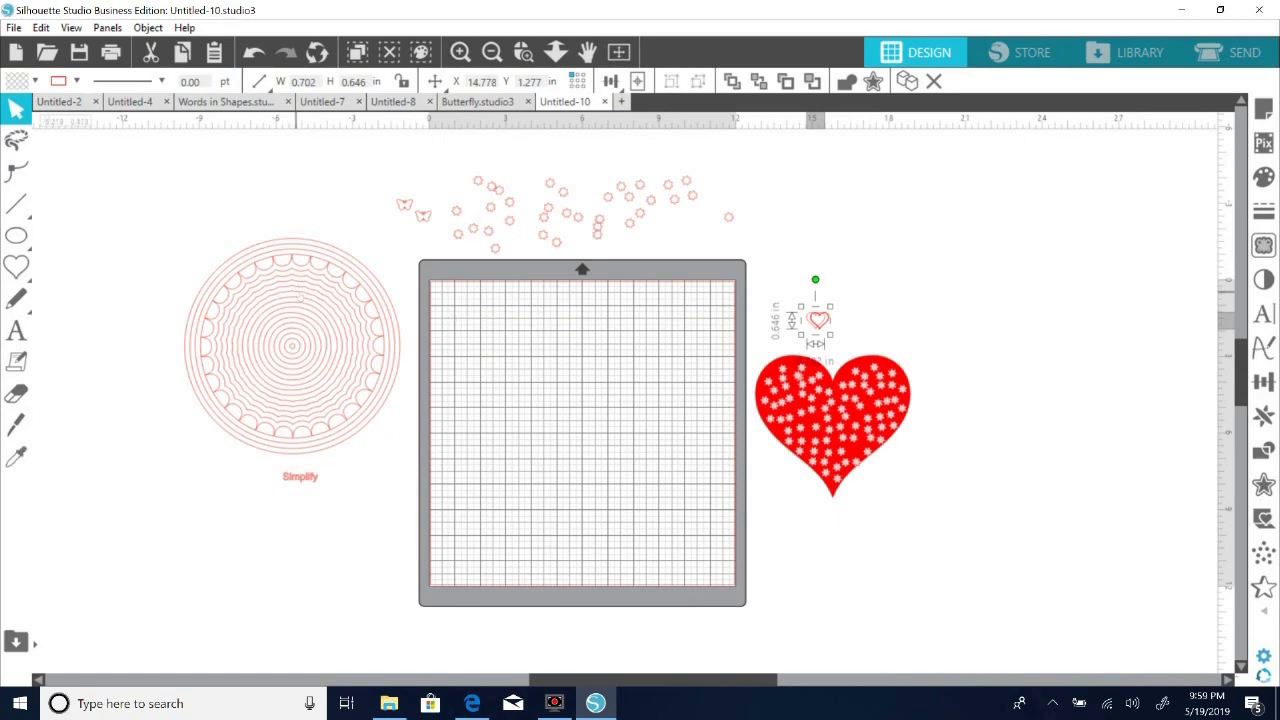
{"action": "left_click", "coordinate": [299, 292]}
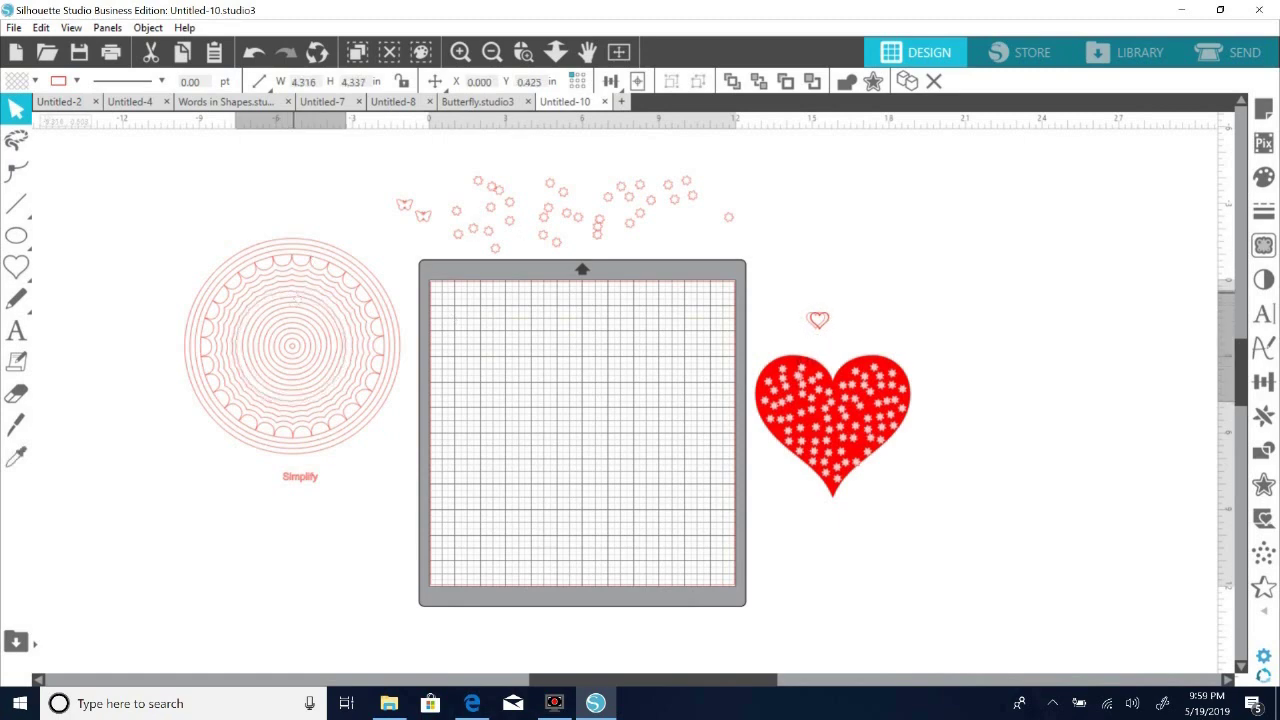
View the butterfly-filled design in Butterfly.studio3, and in Untitled-8 bring the pledge text block in beside the mat.
{"action": "left_click", "coordinate": [468, 103]}
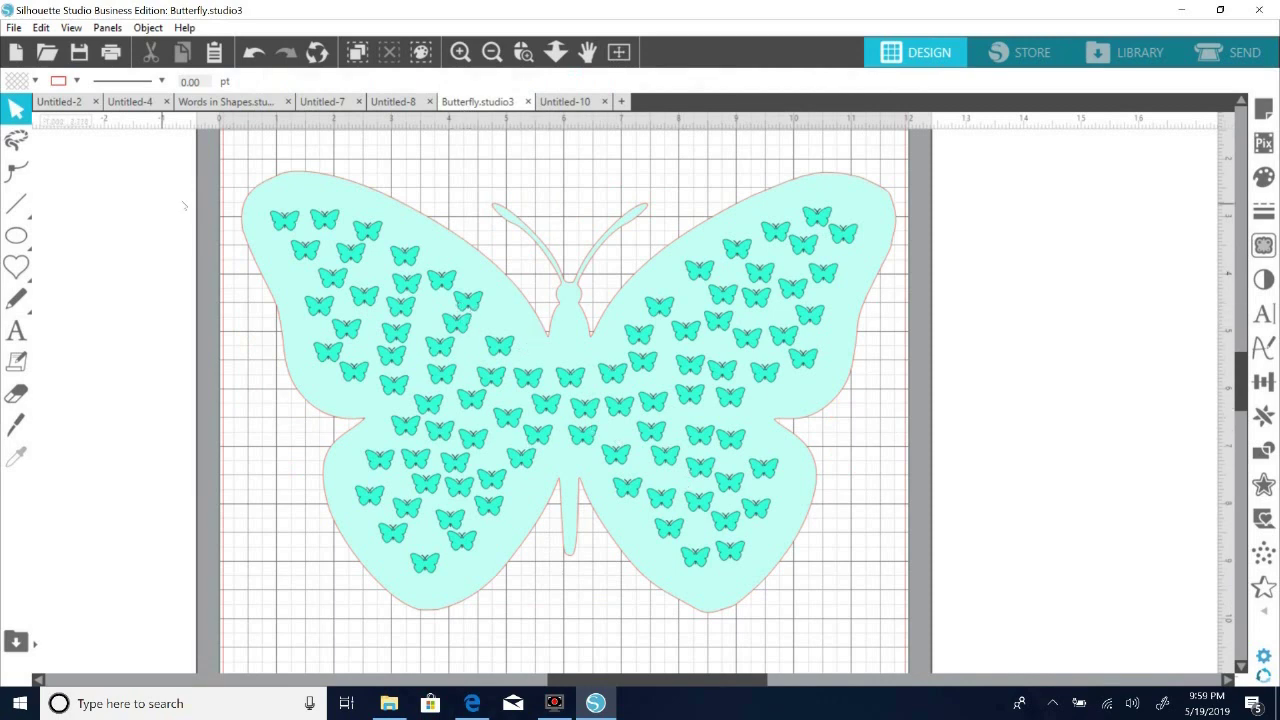
{"action": "left_click", "coordinate": [403, 102]}
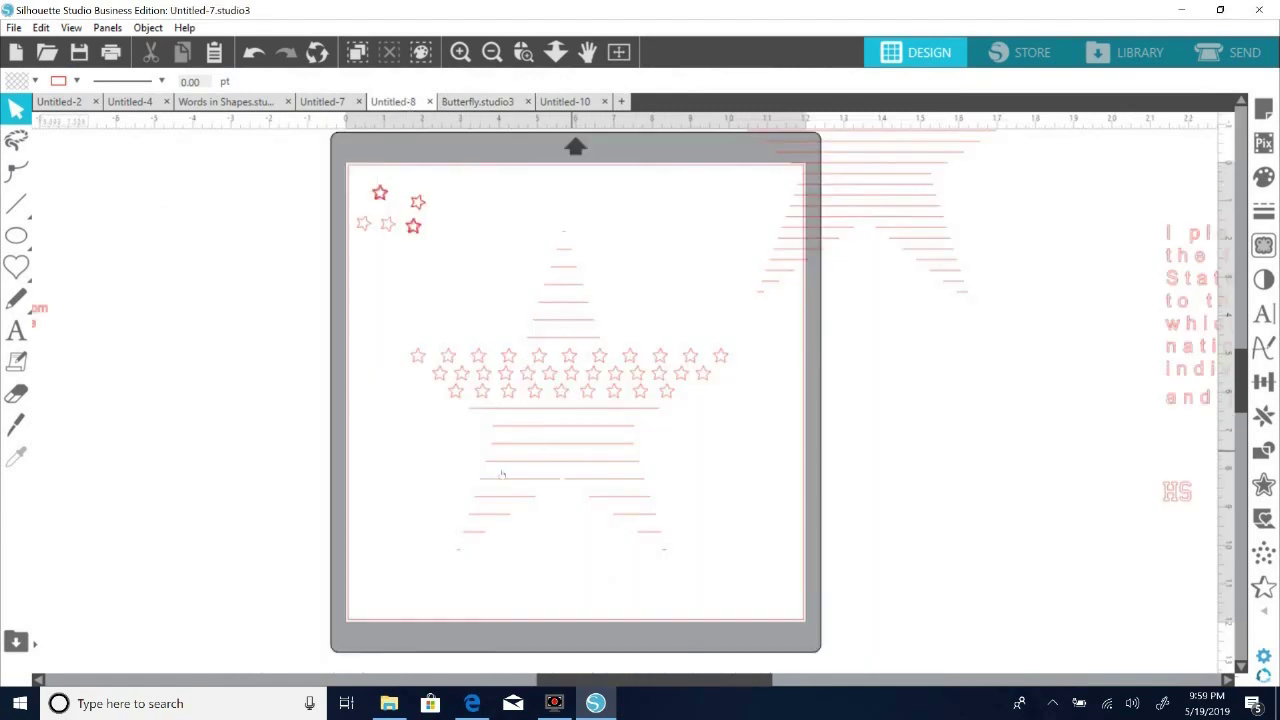
{"action": "left_click_drag", "start_coordinate": [1181, 327], "coordinate": [868, 426]}
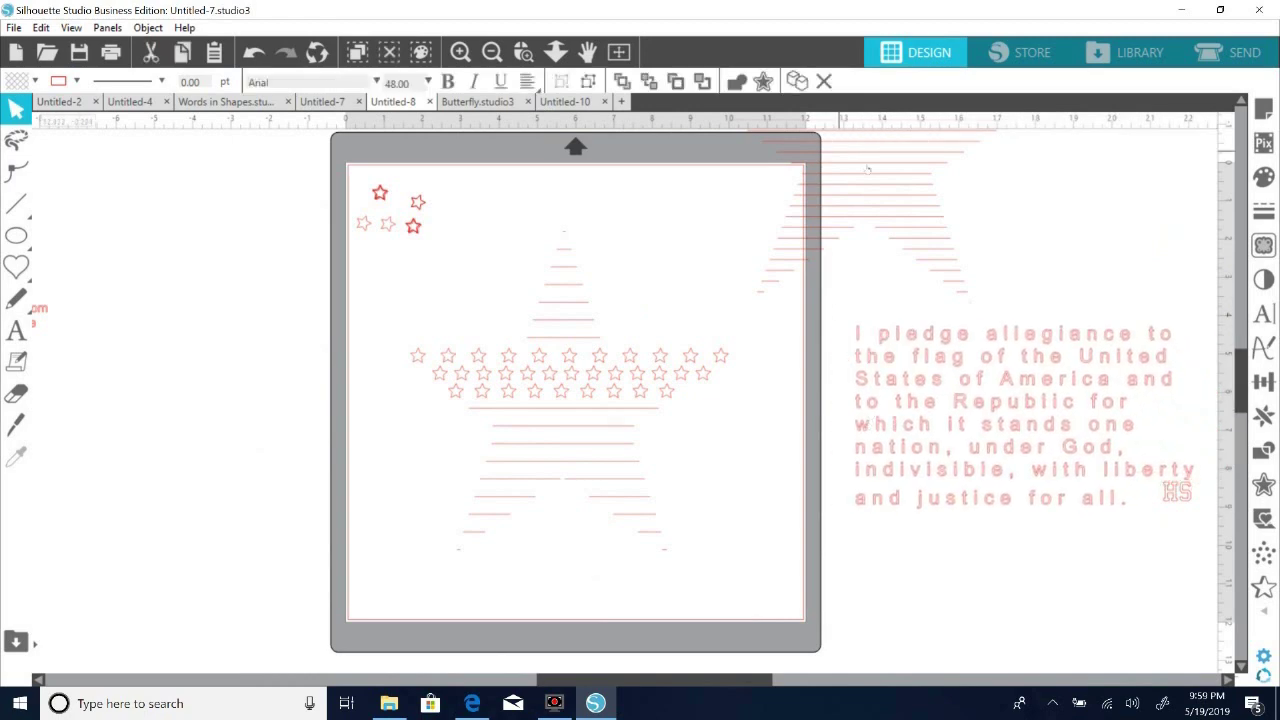
{"action": "left_click", "coordinate": [791, 246]}
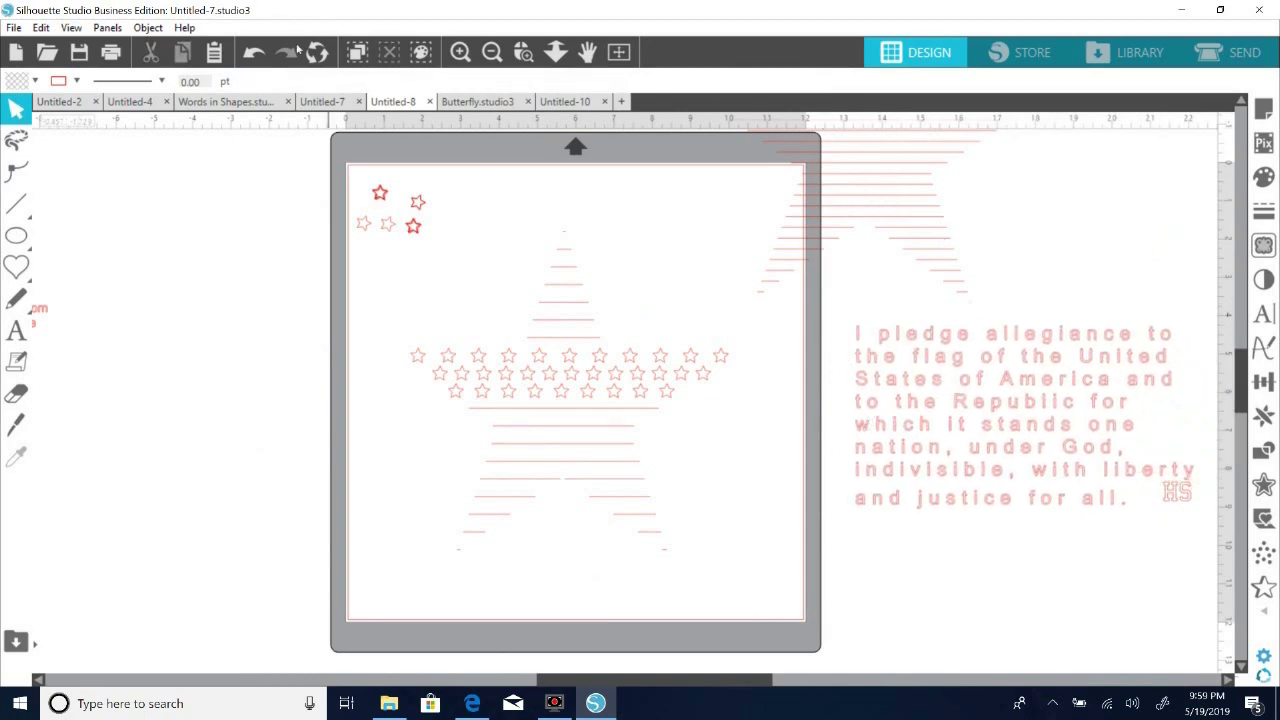
View the word-filled butterfly in Untitled-7, and in Words in Shapes nudge the top row's third baseball slightly along its line.
{"action": "left_click", "coordinate": [313, 102]}
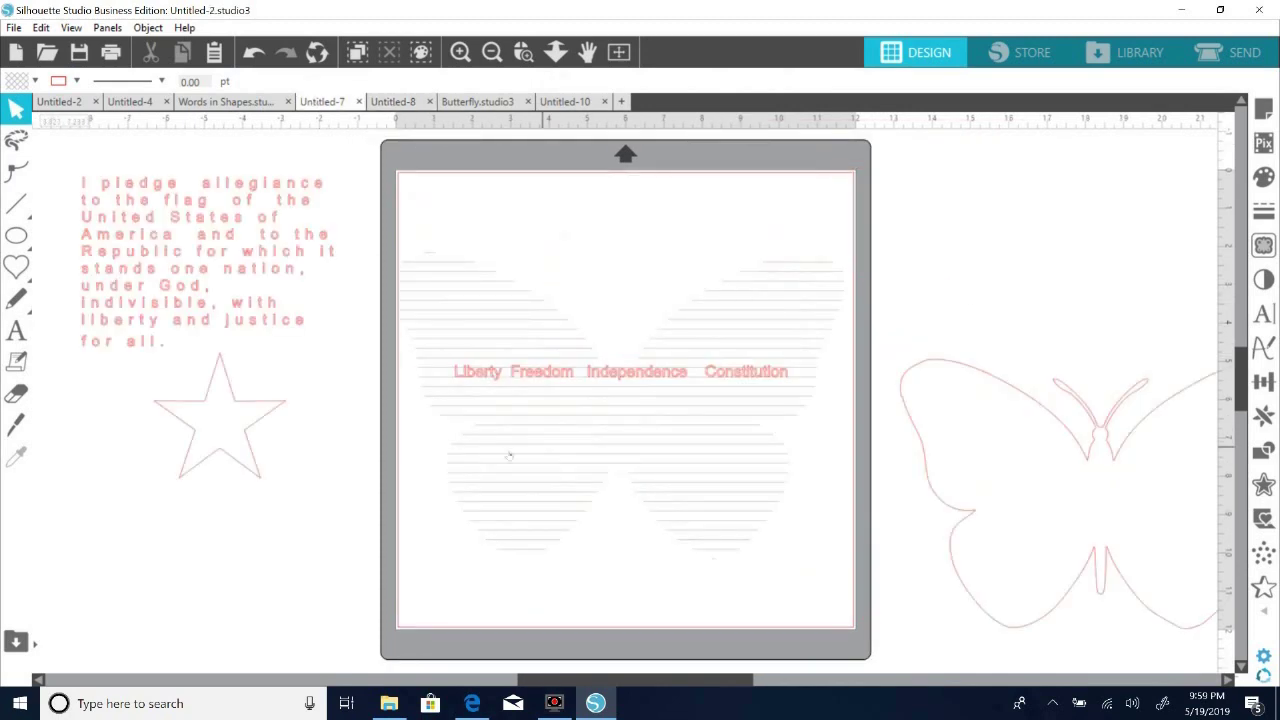
{"action": "left_click", "coordinate": [240, 103]}
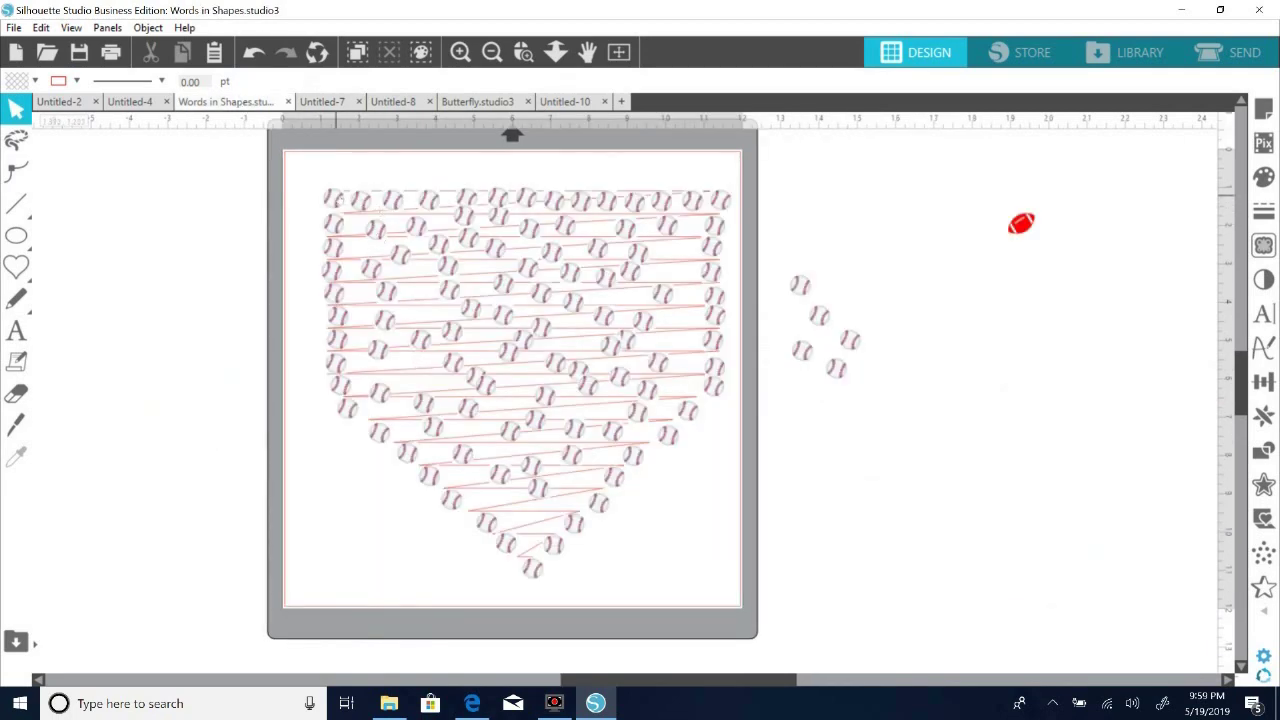
{"action": "left_click", "coordinate": [372, 203]}
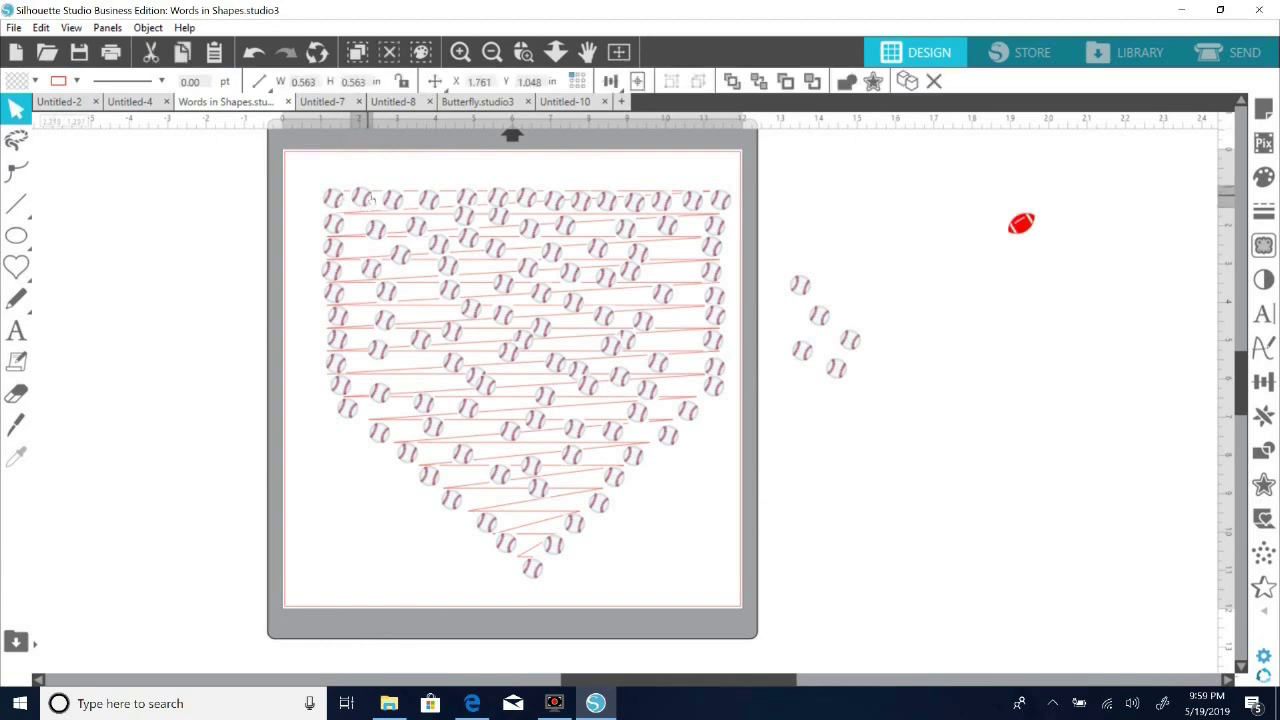
{"action": "left_click_drag", "start_coordinate": [372, 202], "coordinate": [405, 203]}
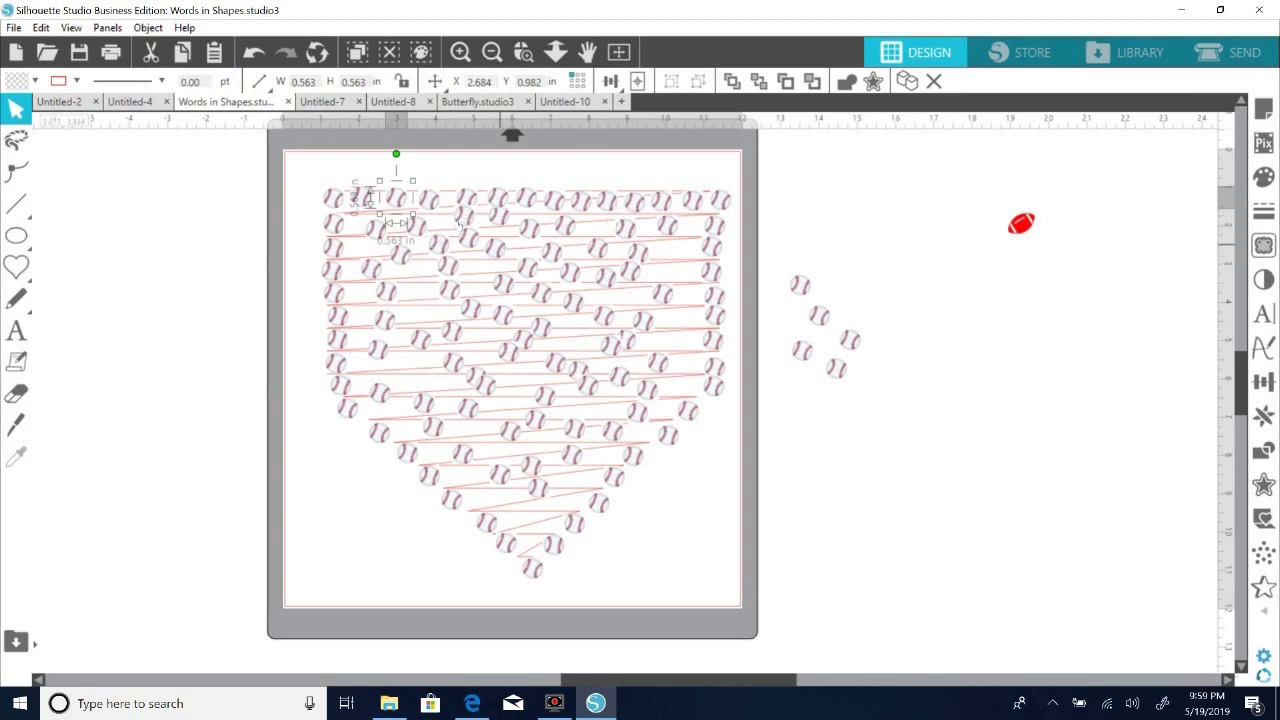
{"action": "left_click", "coordinate": [796, 211]}
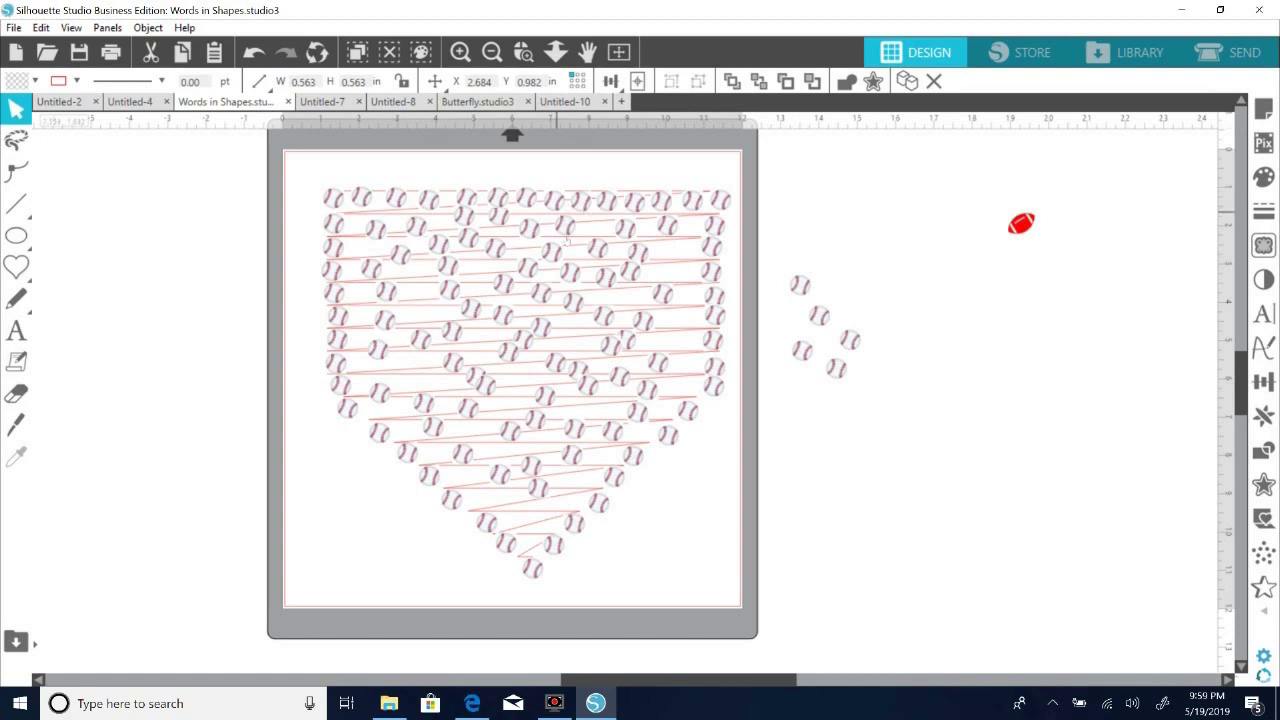
{"action": "left_click", "coordinate": [542, 421]}
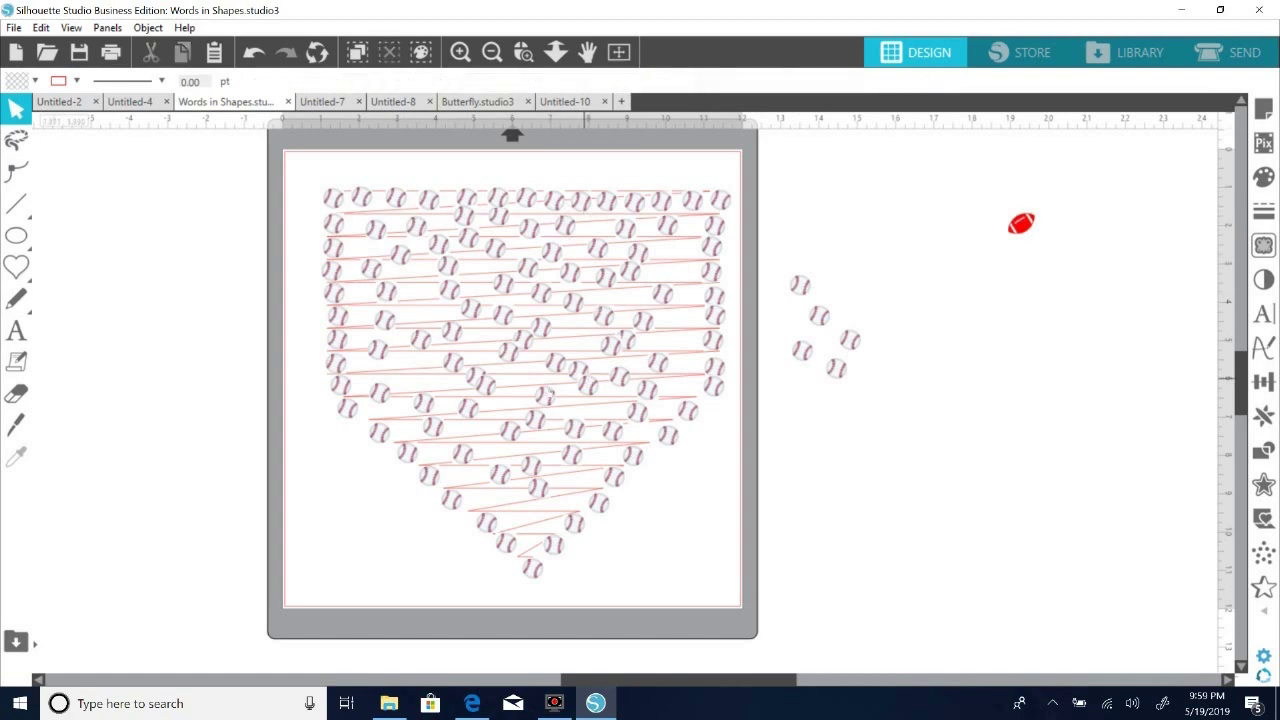
Nudge the two baseballs near the right end of the plate's second row slightly along and below their guide line.
{"action": "left_click", "coordinate": [376, 229]}
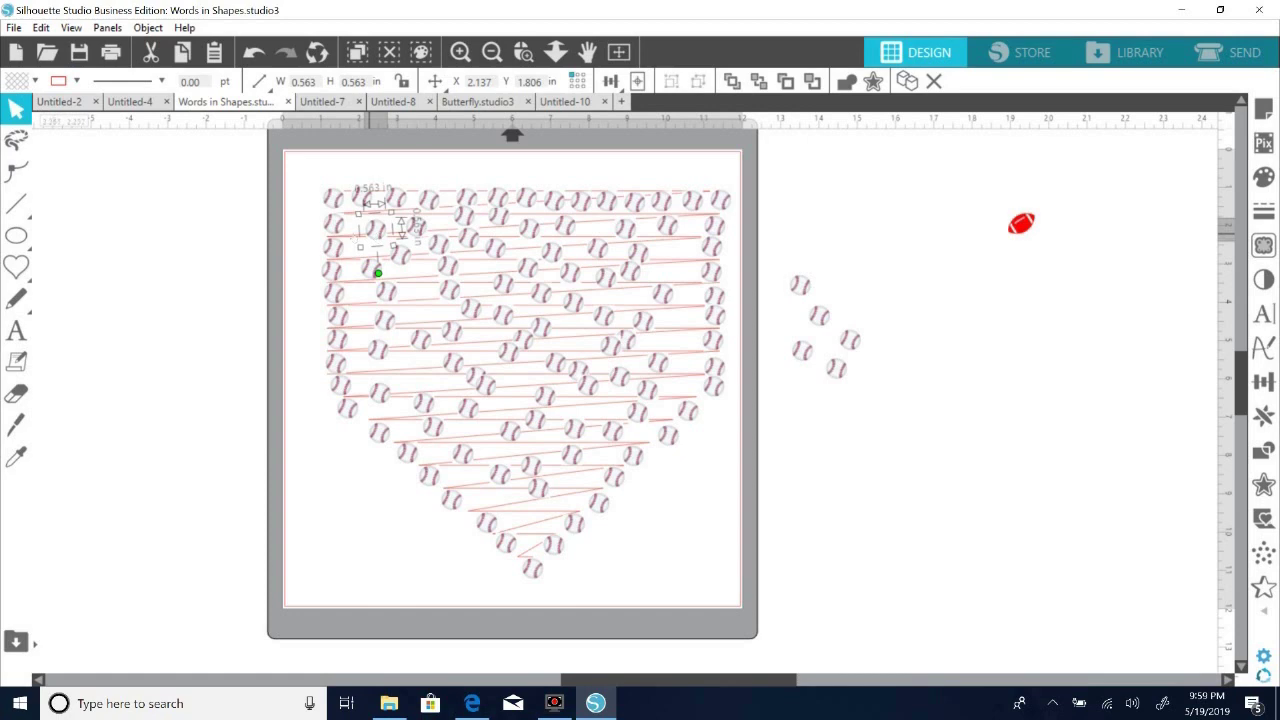
{"action": "key", "text": "ctrl+v"}
{"action": "mouse_move", "coordinate": [627, 236]}
{"action": "left_mouse_down"}
{"action": "mouse_move", "coordinate": [660, 232]}
{"action": "mouse_move", "coordinate": [633, 241]}
{"action": "left_mouse_up"}
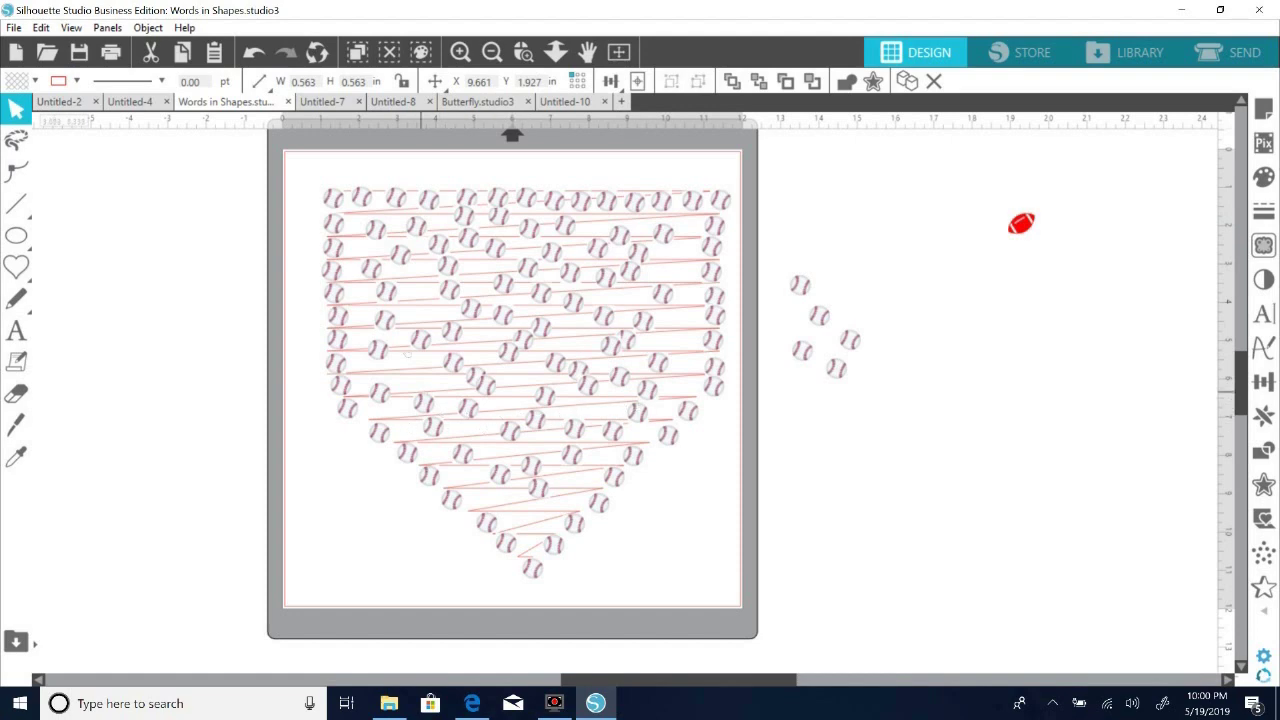
Pull the zigzag guide lines out from under the baseballs and place them beside the mat, clear of its left edge.
{"action": "left_click", "coordinate": [511, 399]}
{"action": "left_click_drag", "start_coordinate": [514, 398], "coordinate": [101, 392]}
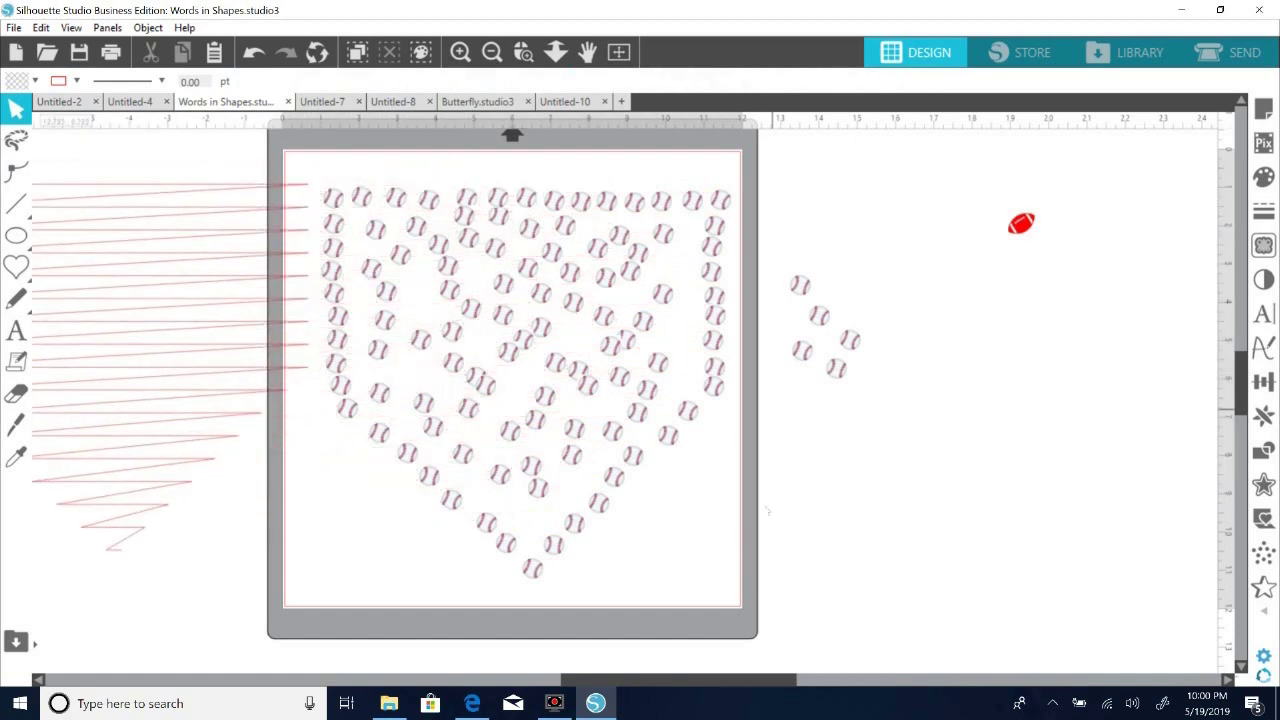
{"action": "left_click_drag", "start_coordinate": [746, 681], "coordinate": [639, 655]}
{"action": "left_click_drag", "start_coordinate": [513, 304], "coordinate": [480, 320]}
Place the plate's top-left baseball on the zigzag guide lines with Replicate's Object on Path, and pull it off to the space below them.
{"action": "left_click", "coordinate": [619, 205]}
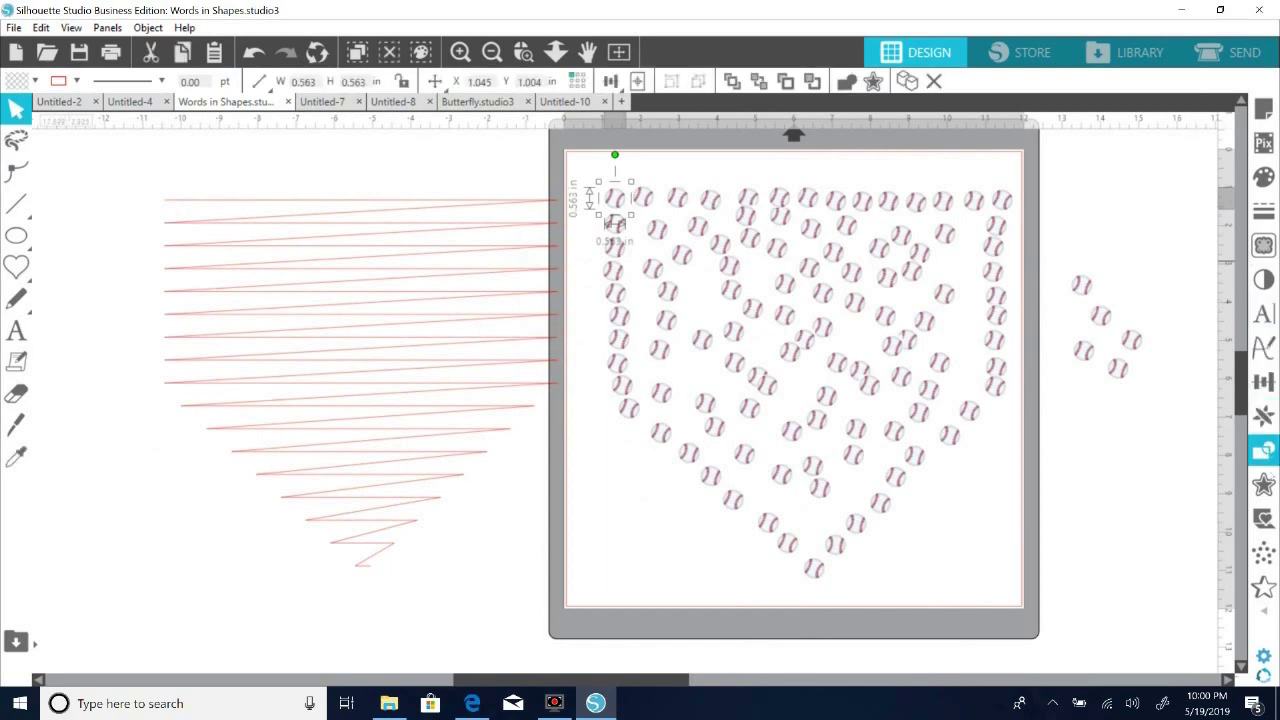
{"action": "left_click", "coordinate": [1263, 415]}
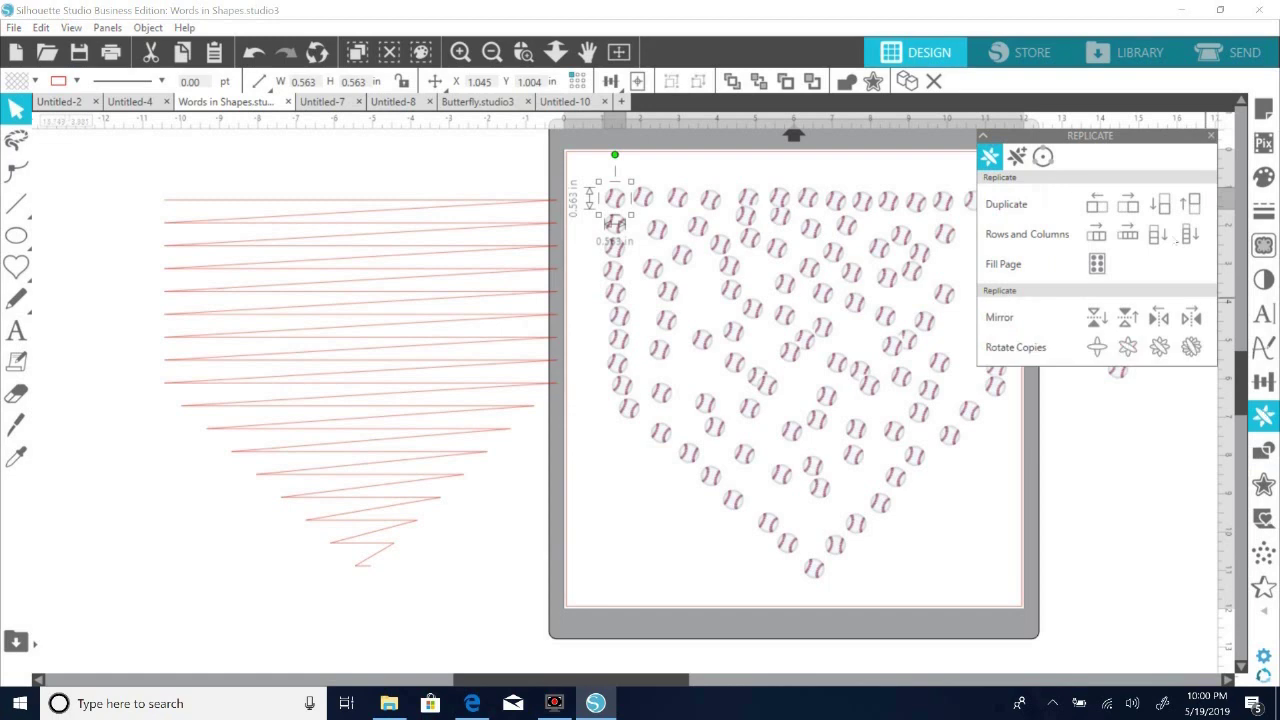
{"action": "left_click", "coordinate": [1043, 157]}
{"action": "left_click", "coordinate": [1018, 203]}
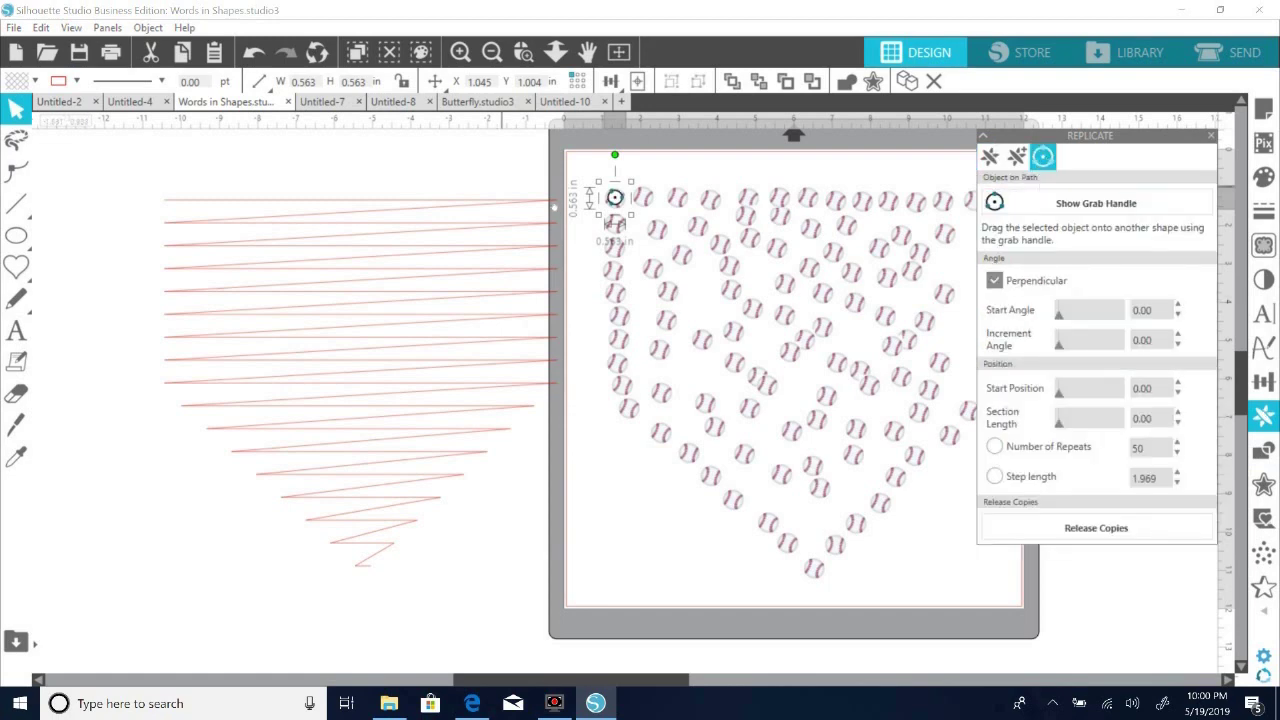
{"action": "left_click_drag", "start_coordinate": [610, 195], "coordinate": [184, 203]}
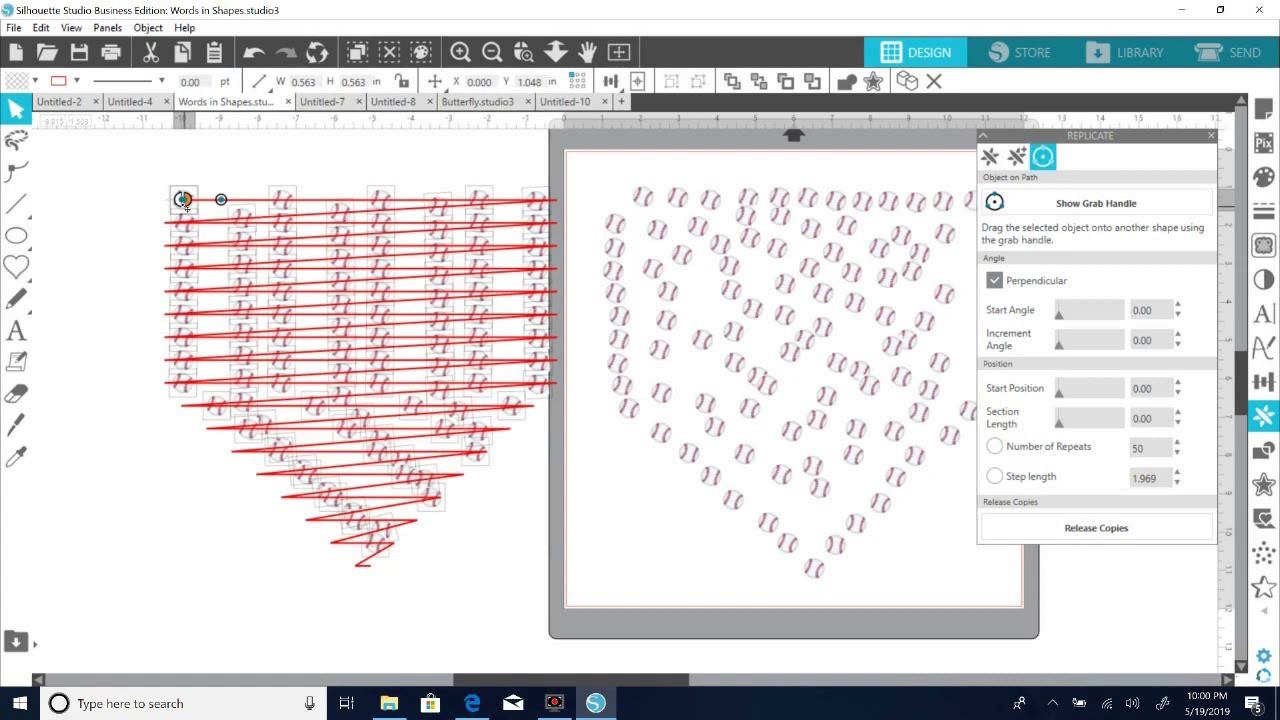
{"action": "mouse_move", "coordinate": [185, 205]}
{"action": "left_mouse_down"}
{"action": "mouse_move", "coordinate": [170, 208]}
{"action": "mouse_move", "coordinate": [184, 214]}
{"action": "left_mouse_up"}
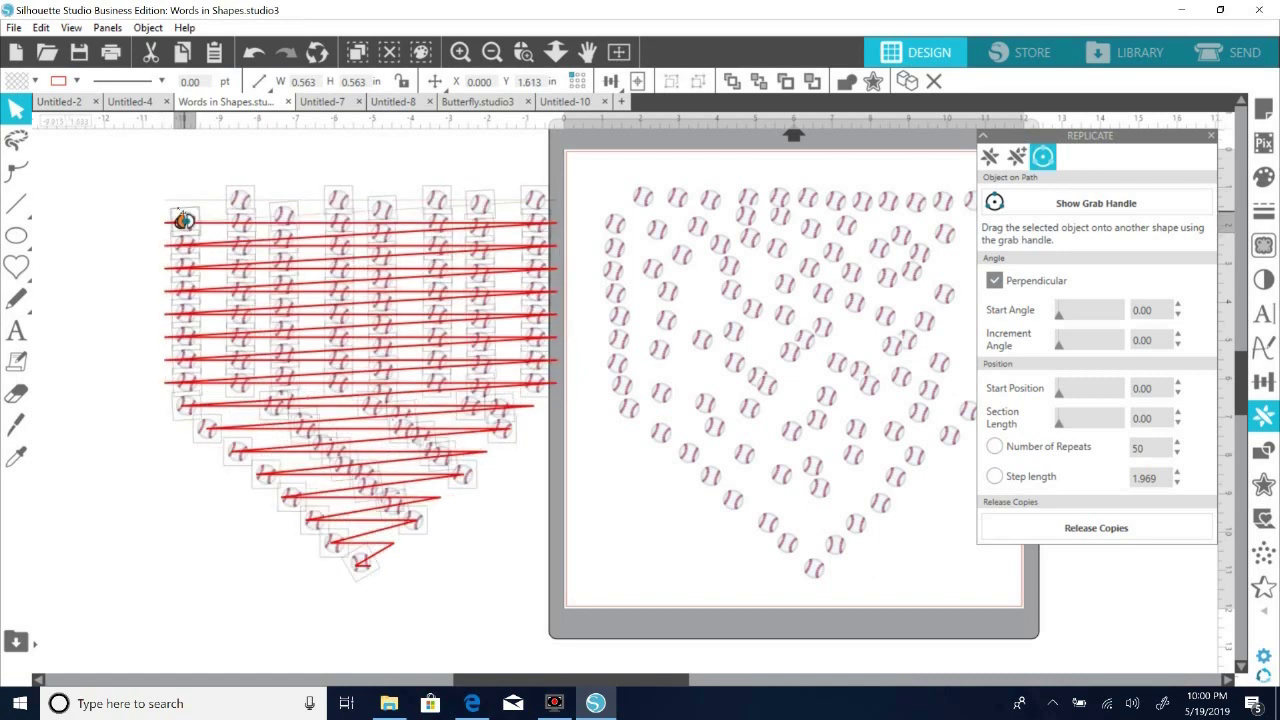
{"action": "left_click_drag", "start_coordinate": [183, 220], "coordinate": [181, 588]}
Shift the zigzag guide lines slightly farther from the mat and split them with the Knife on the row where the shape begins to taper.
{"action": "left_click", "coordinate": [375, 416]}
{"action": "left_click_drag", "start_coordinate": [375, 416], "coordinate": [340, 411]}
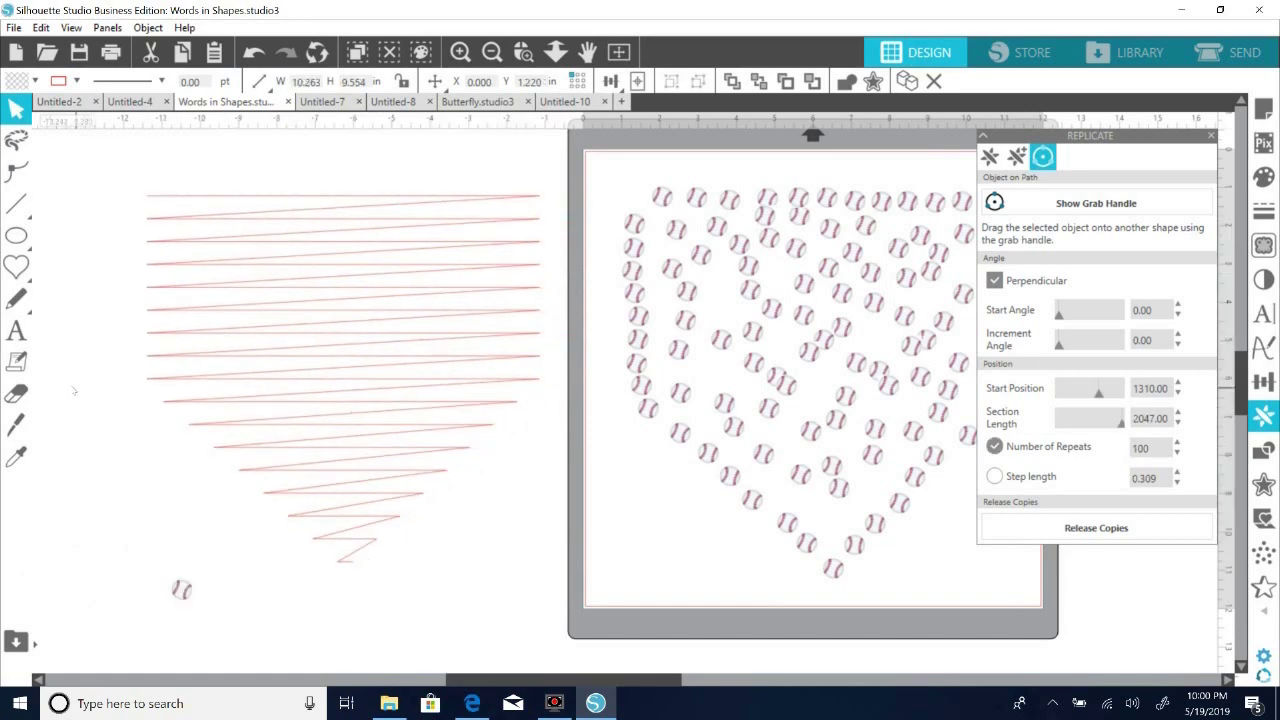
{"action": "left_click", "coordinate": [86, 391]}
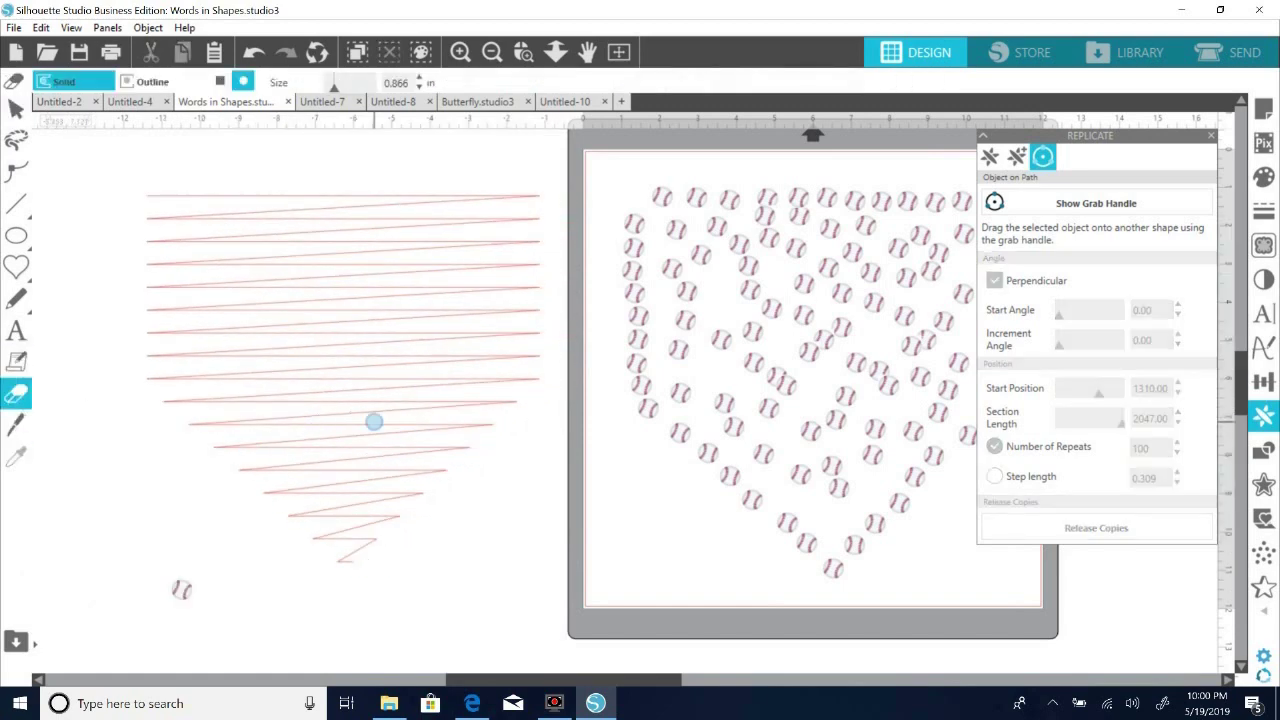
{"action": "left_click", "coordinate": [14, 425]}
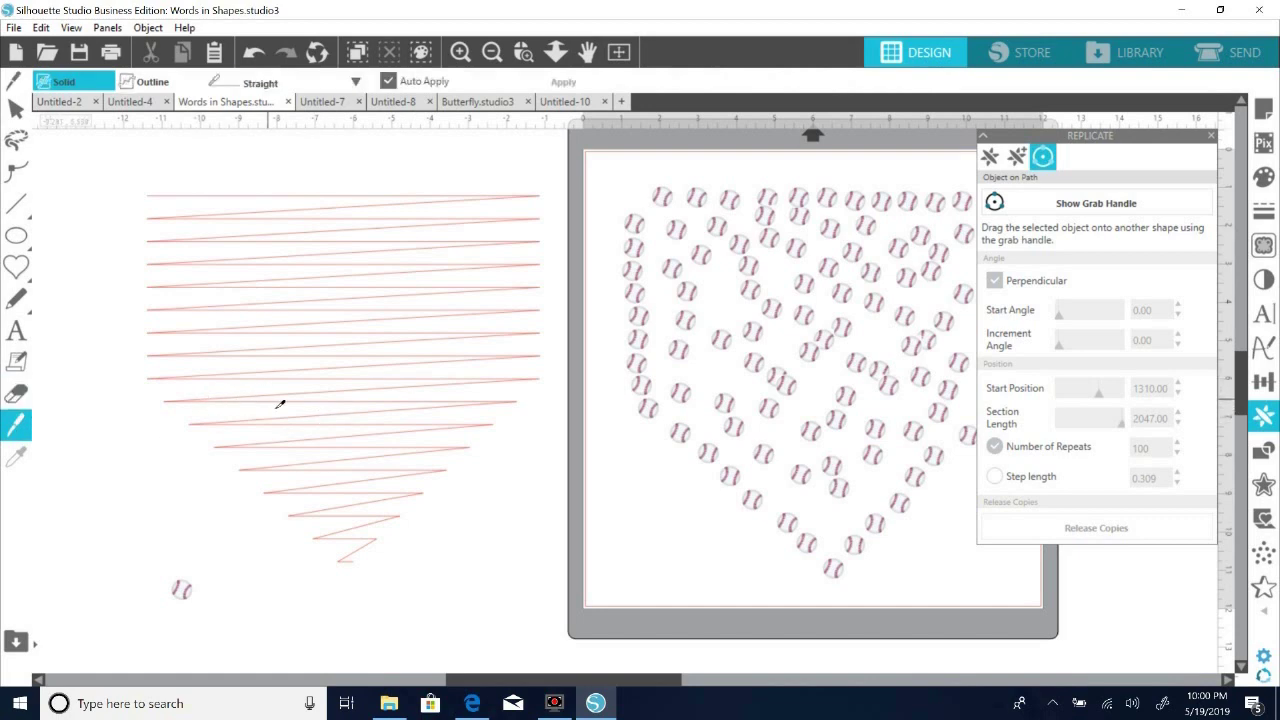
{"action": "left_click_drag", "start_coordinate": [325, 402], "coordinate": [319, 407]}
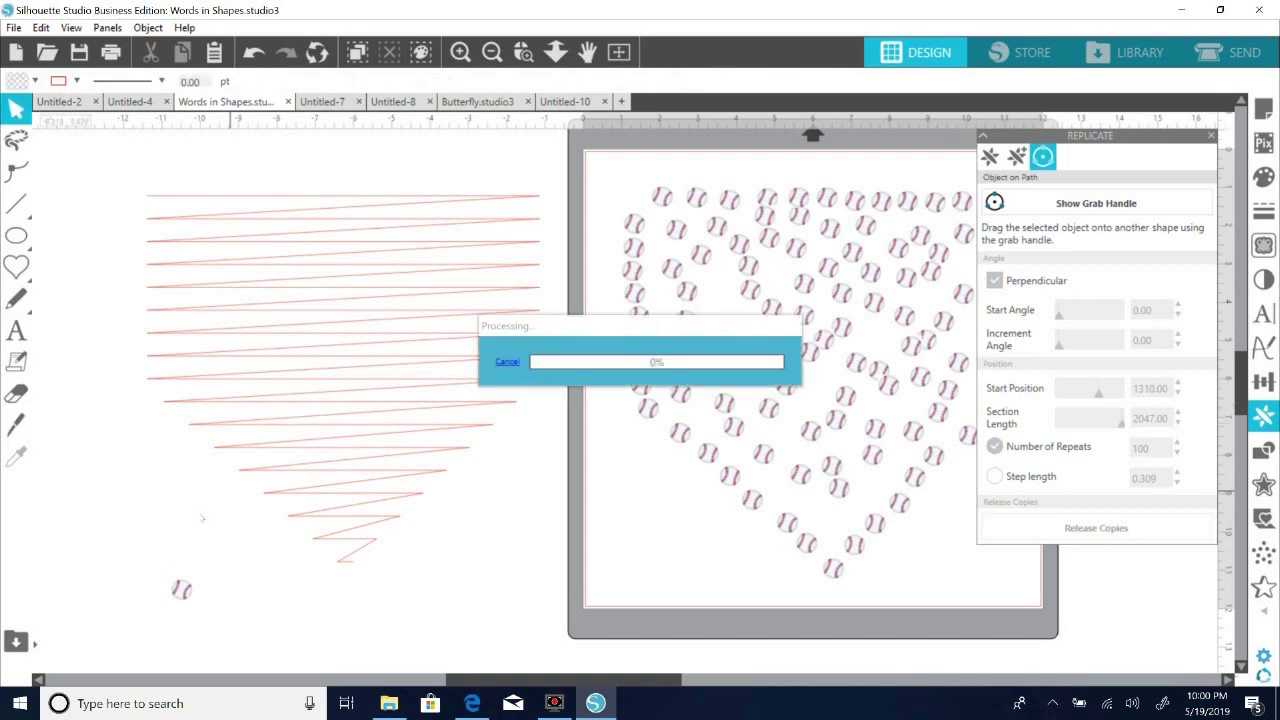
Replicate the loose baseball along the lower guide lines with section length 544, start position 3 and step length 0.617, and release the copies.
{"action": "left_click_drag", "start_coordinate": [183, 590], "coordinate": [177, 569]}
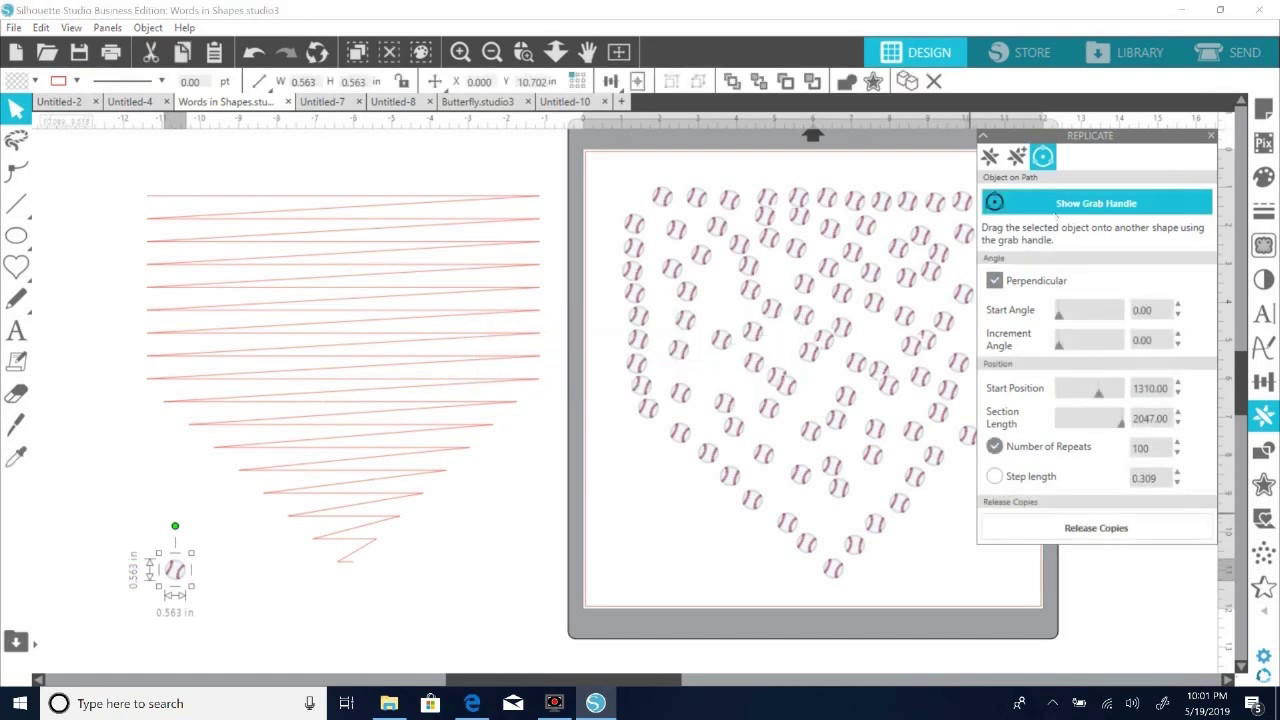
{"action": "left_click_drag", "start_coordinate": [175, 569], "coordinate": [390, 454]}
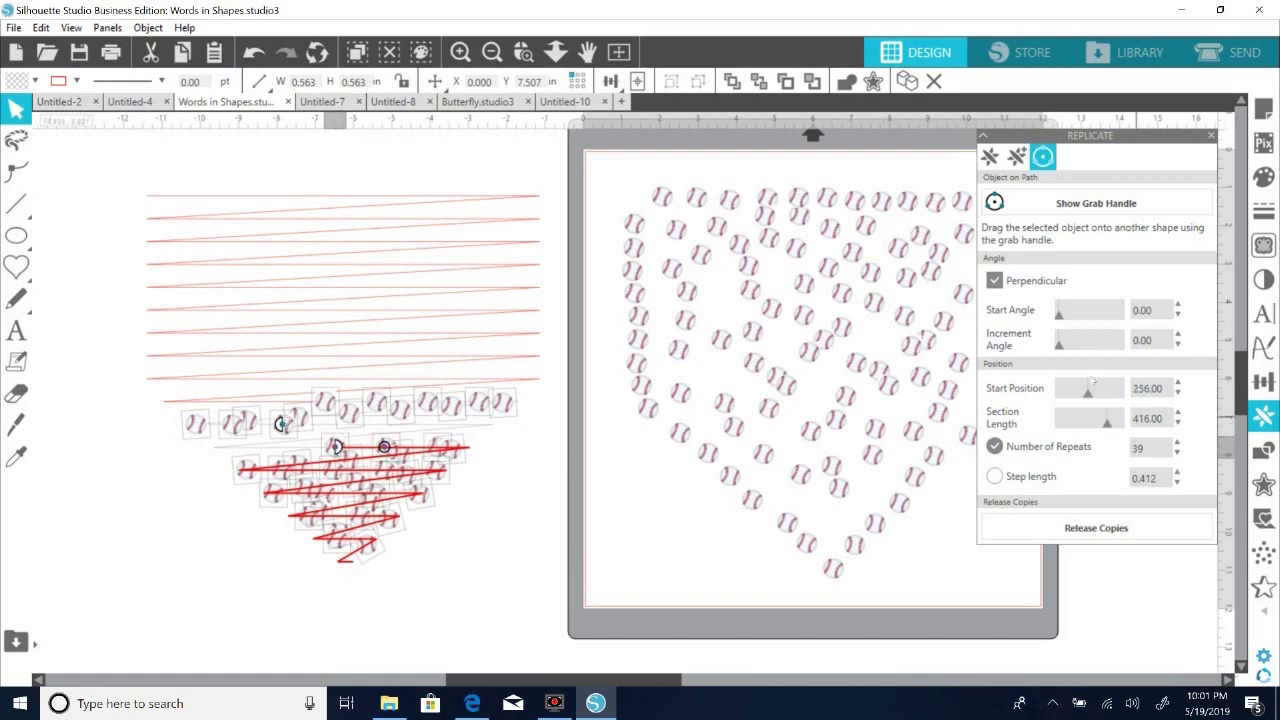
{"action": "left_click_drag", "start_coordinate": [1106, 422], "coordinate": [1058, 392]}
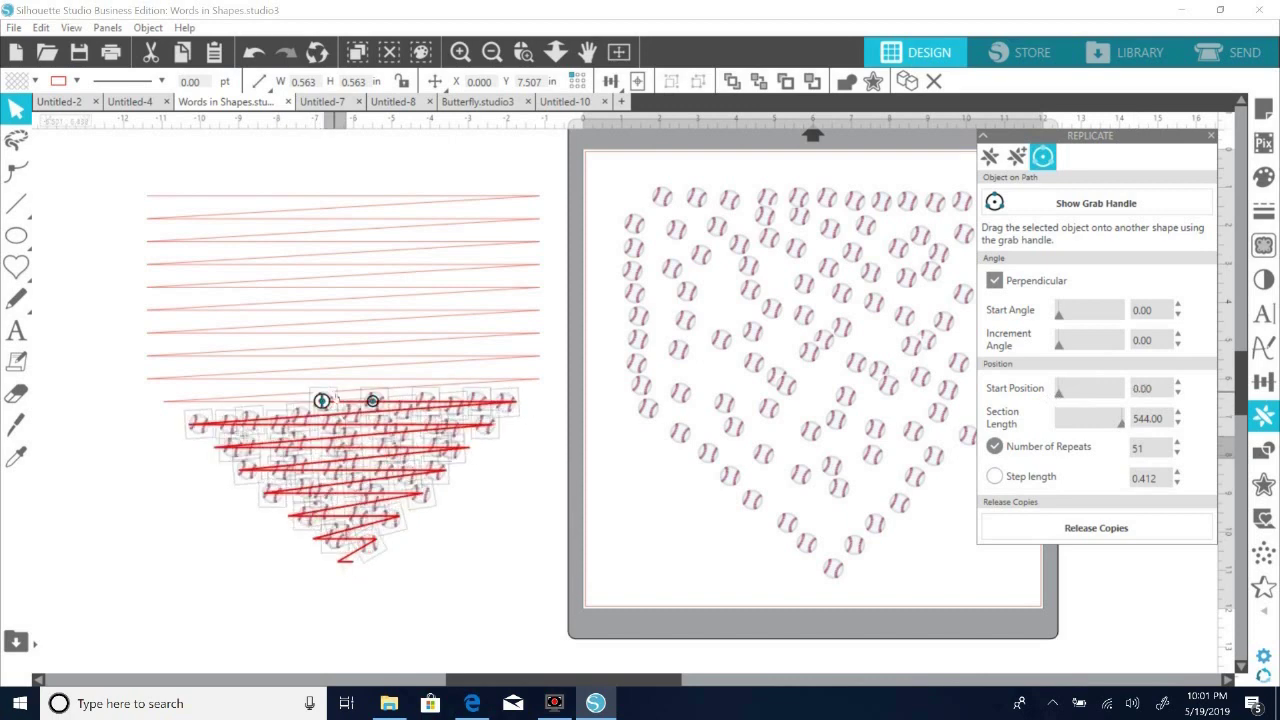
{"action": "left_click_drag", "start_coordinate": [324, 401], "coordinate": [337, 402]}
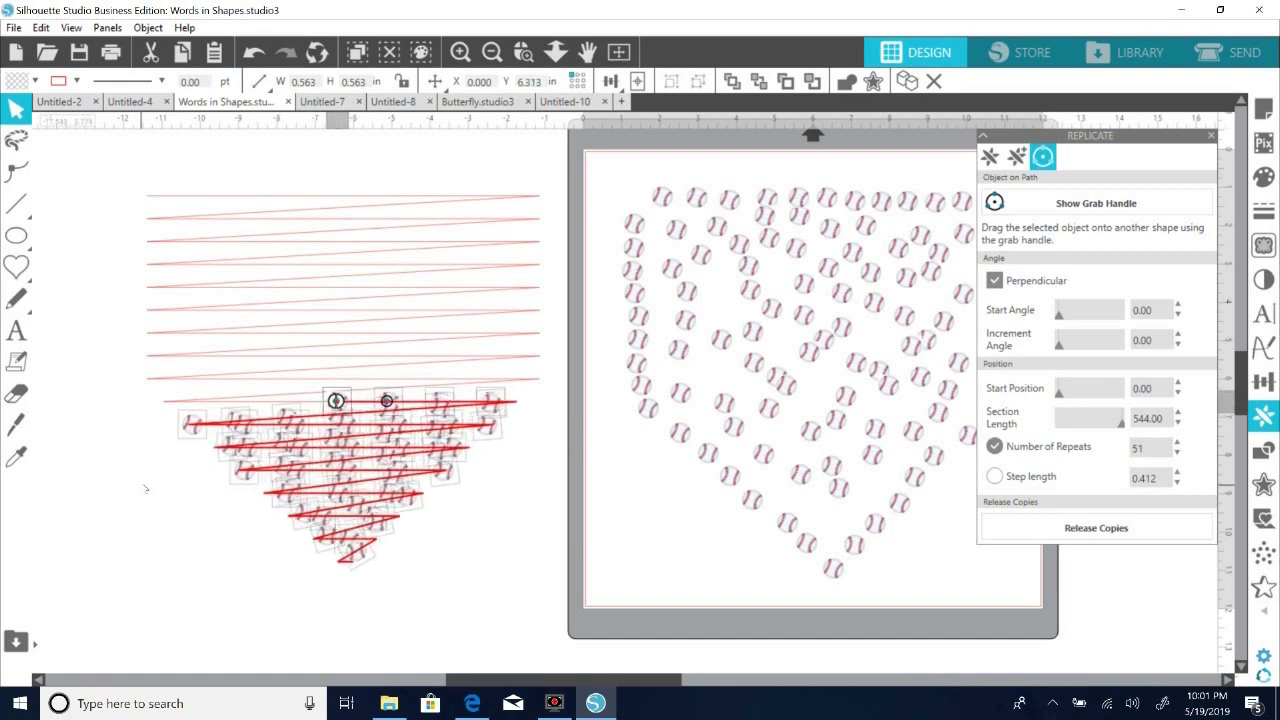
{"action": "left_click_drag", "start_coordinate": [392, 405], "coordinate": [418, 410]}
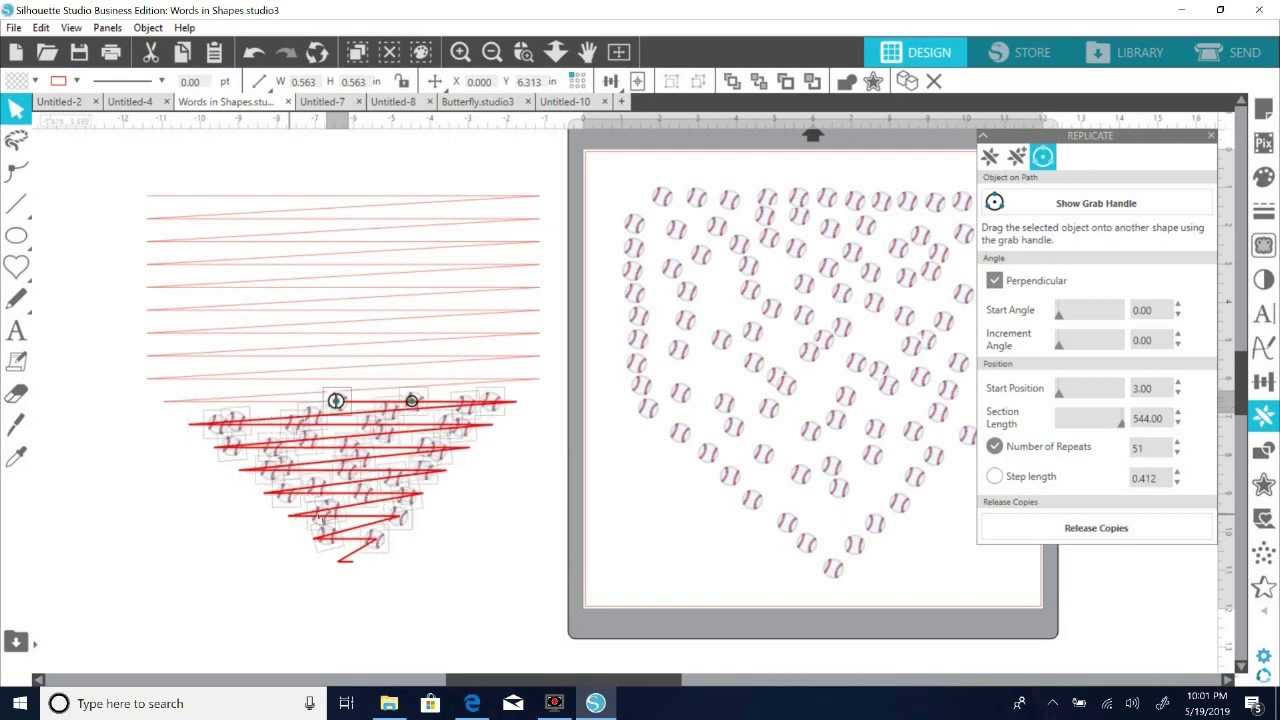
{"action": "left_click", "coordinate": [1037, 528]}
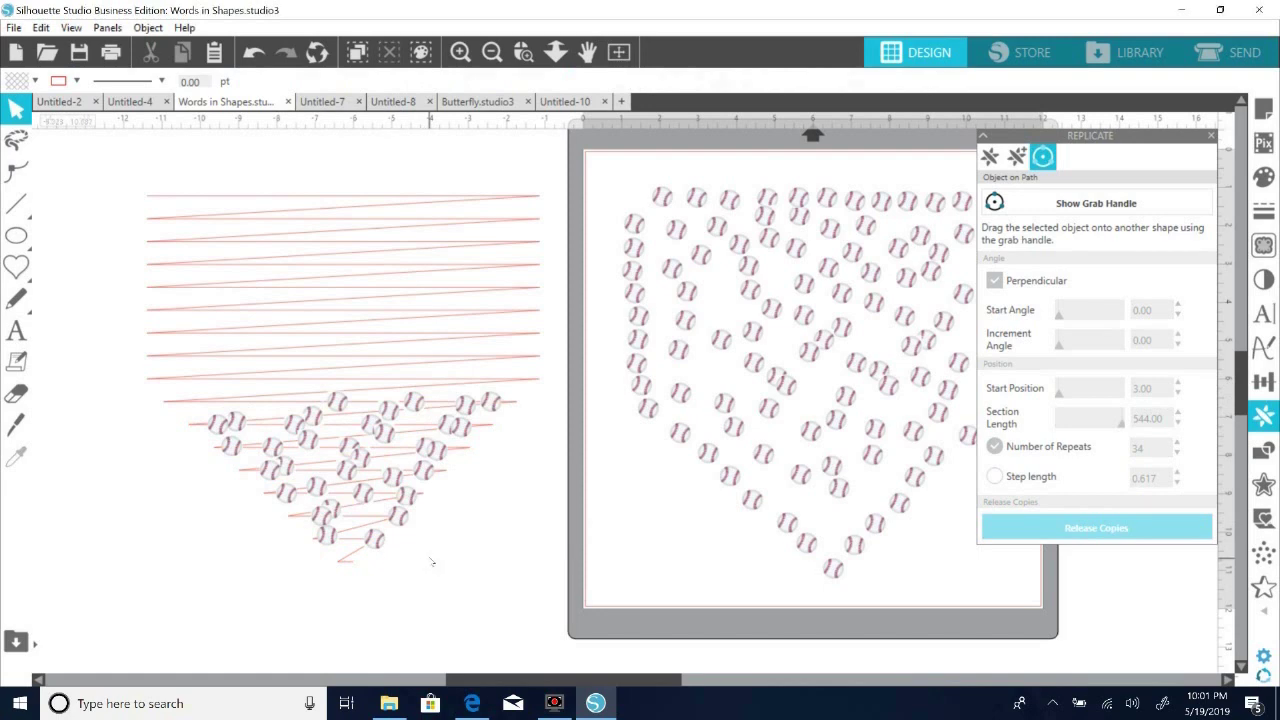
Replicate a baseball from the plate's left edge along the upper guide lines with section length 1504 and step length 0.808, and release the copies.
{"action": "left_click_drag", "start_coordinate": [648, 408], "coordinate": [622, 427]}
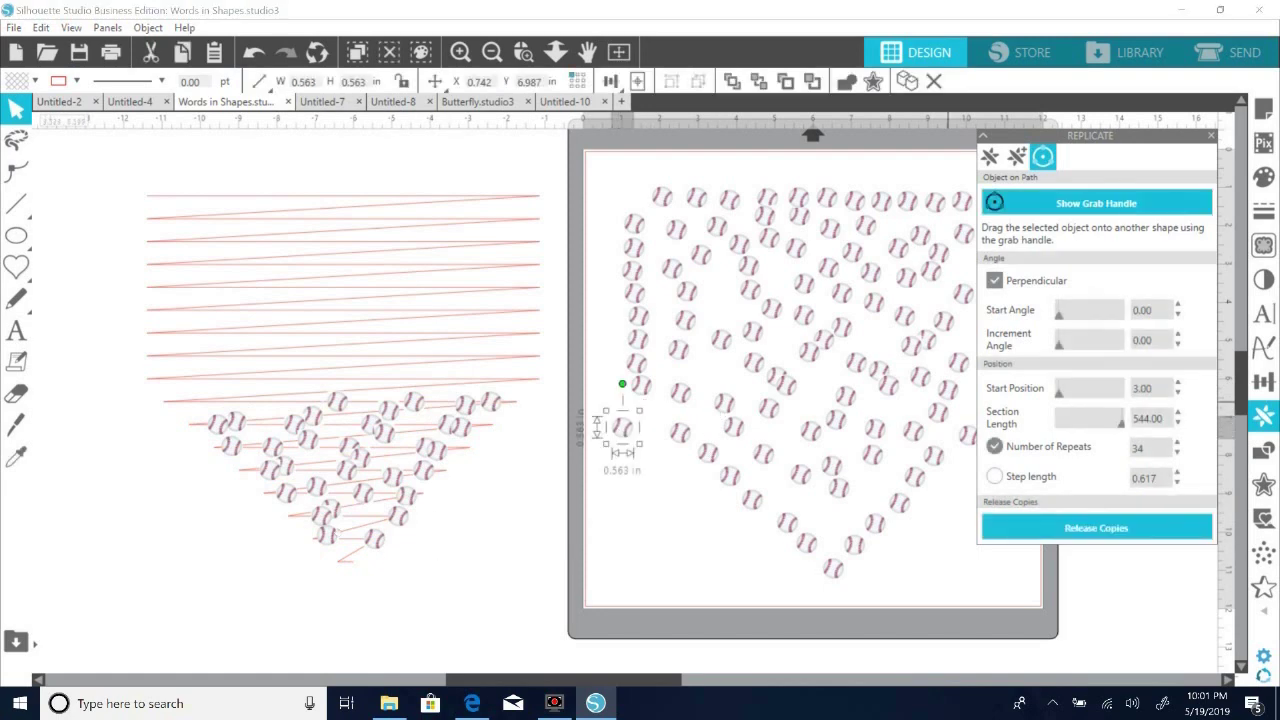
{"action": "left_click_drag", "start_coordinate": [625, 438], "coordinate": [470, 267]}
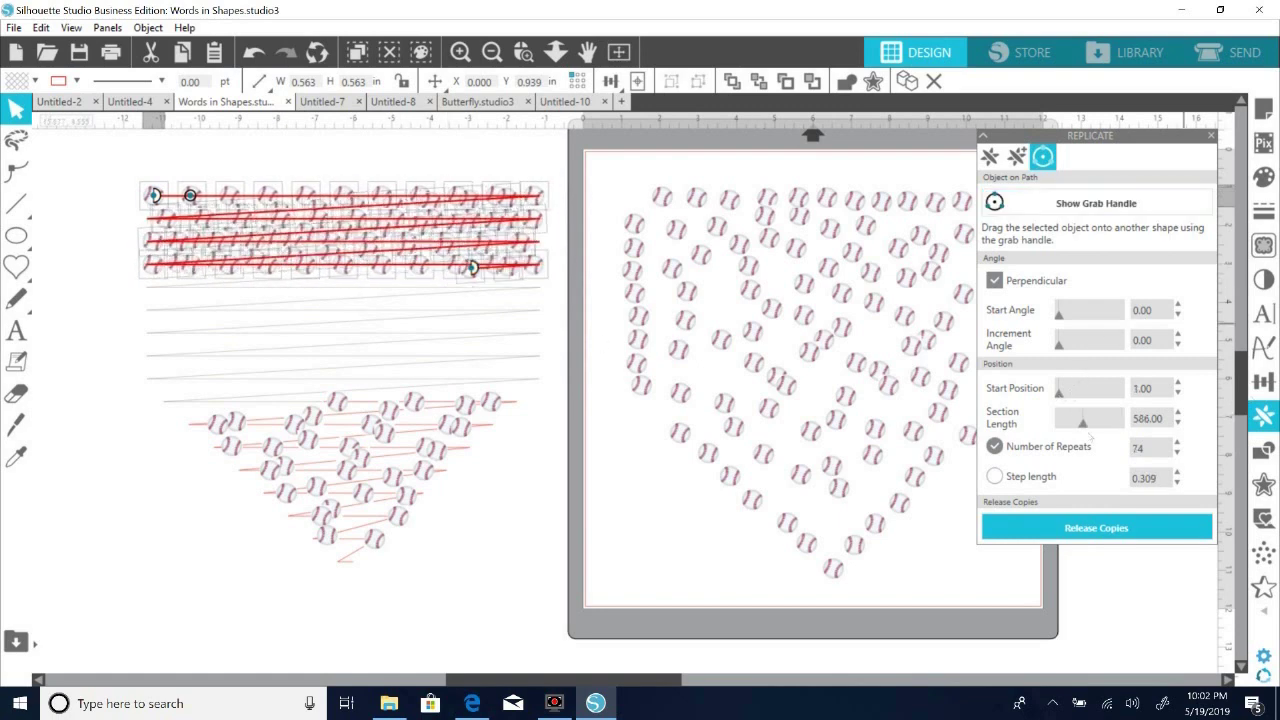
{"action": "left_click_drag", "start_coordinate": [1085, 424], "coordinate": [1125, 432]}
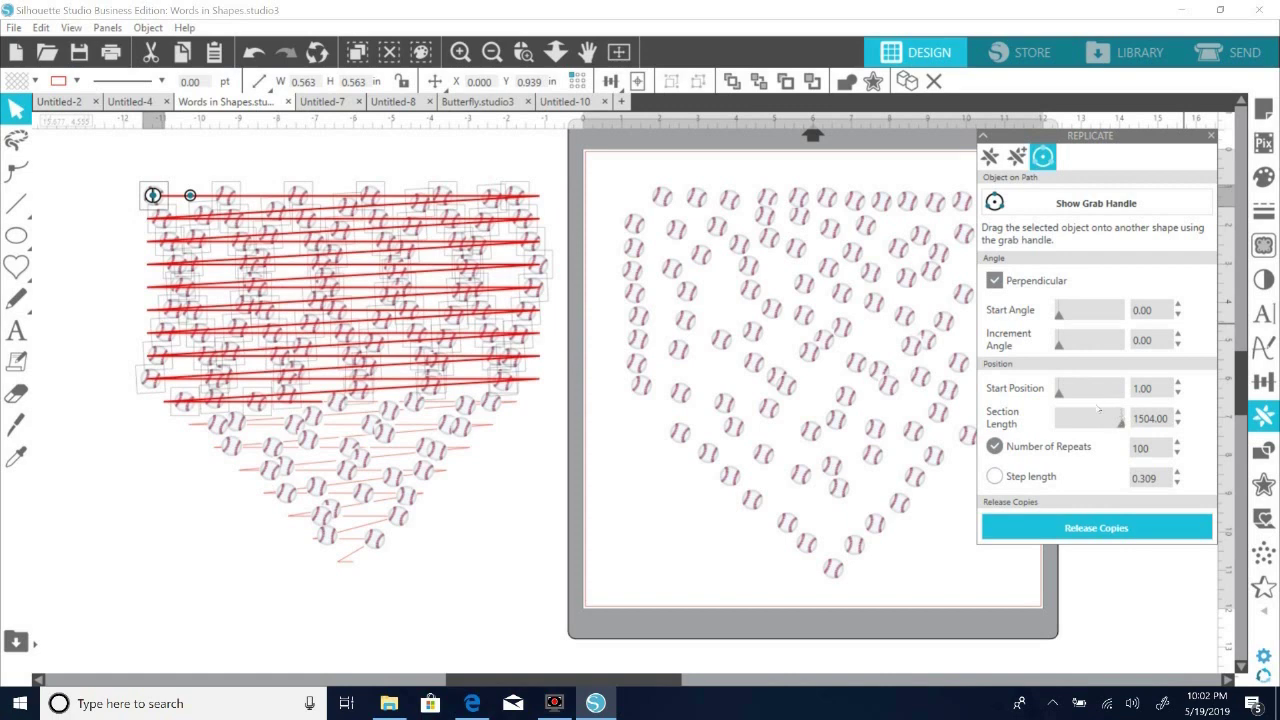
{"action": "left_click_drag", "start_coordinate": [197, 201], "coordinate": [255, 203]}
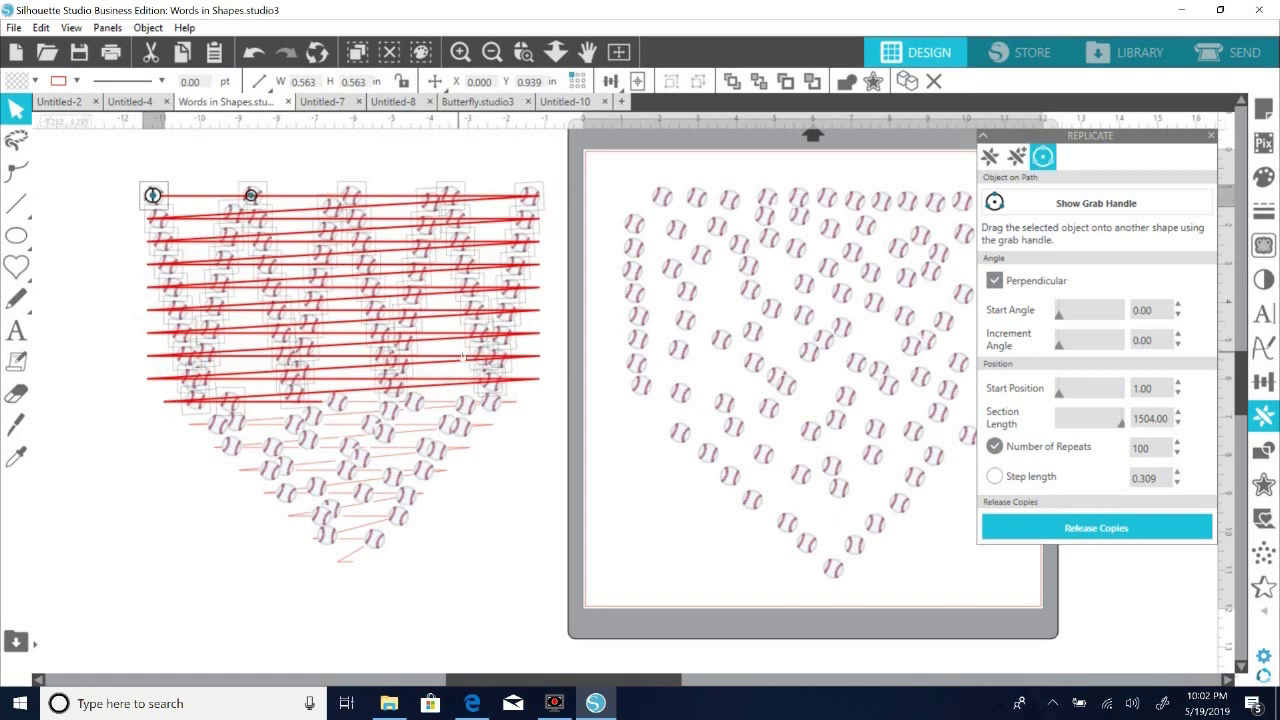
{"action": "left_click", "coordinate": [1097, 529]}
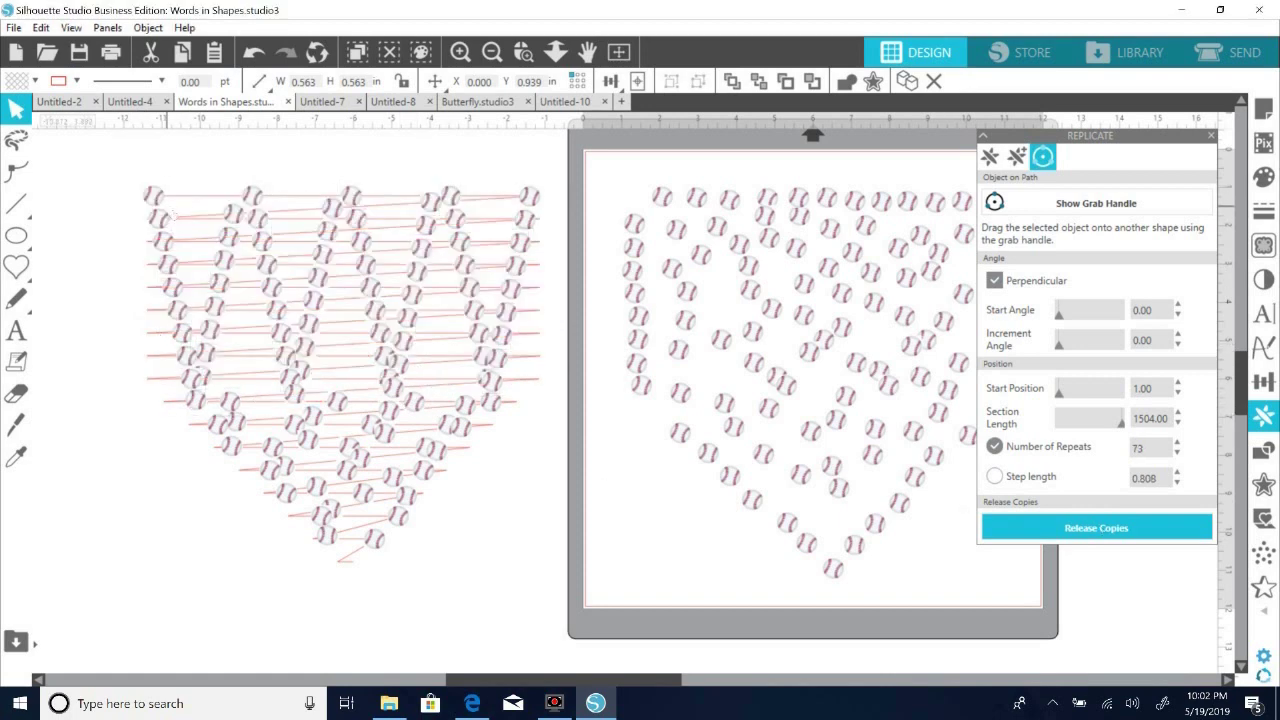
Close the Replicate settings and pull one overlapping baseball out of the newly filled plate, placing it outside the shape's lower left.
{"action": "left_click", "coordinate": [206, 199]}
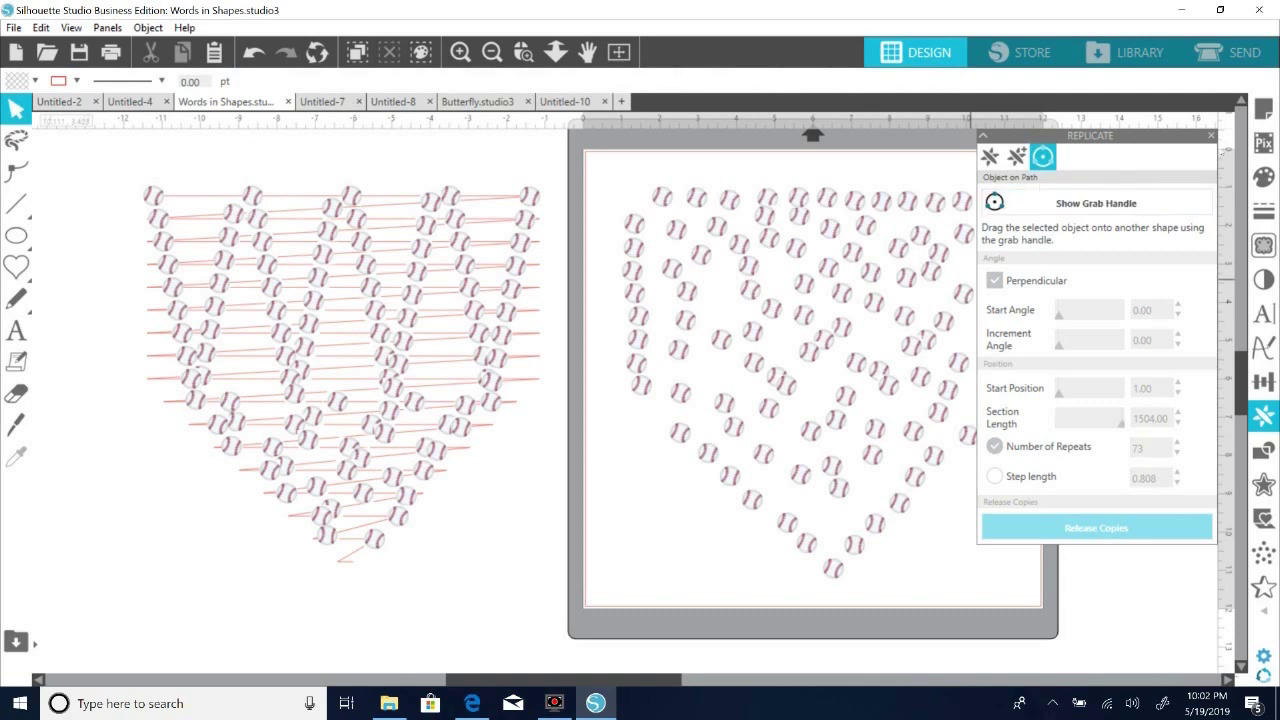
{"action": "left_click", "coordinate": [1211, 135]}
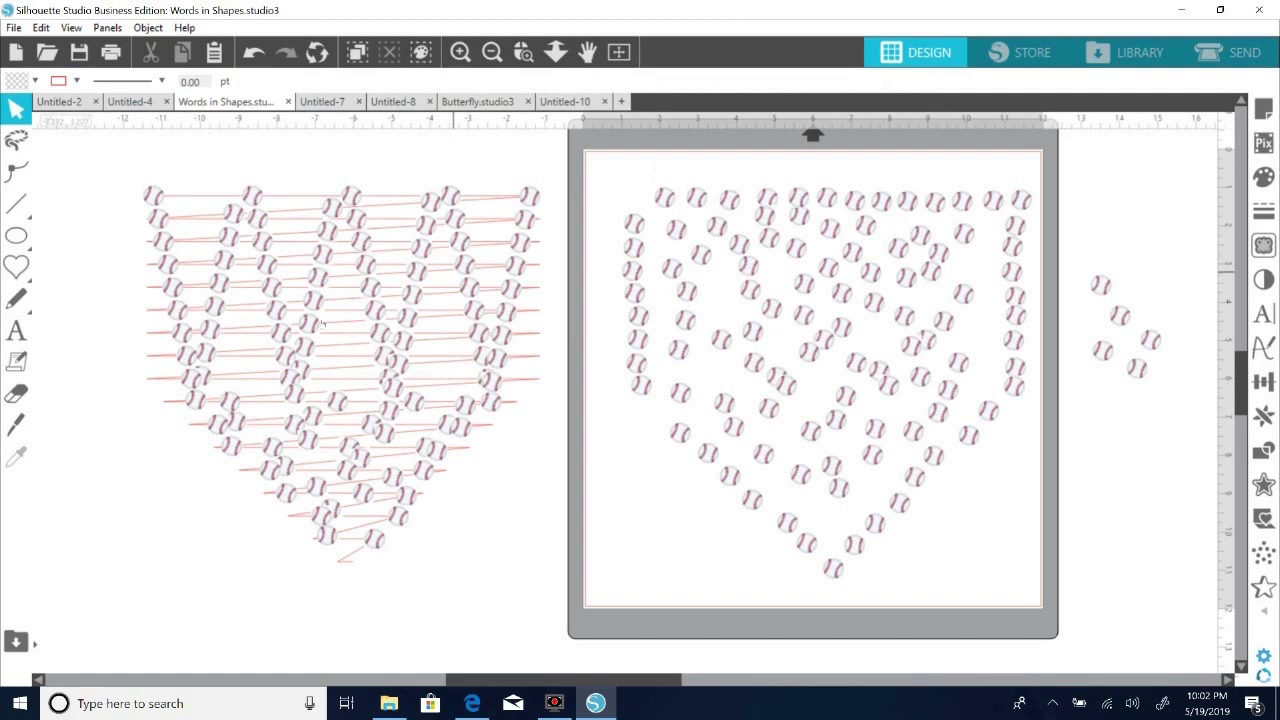
{"action": "left_click_drag", "start_coordinate": [393, 388], "coordinate": [147, 483]}
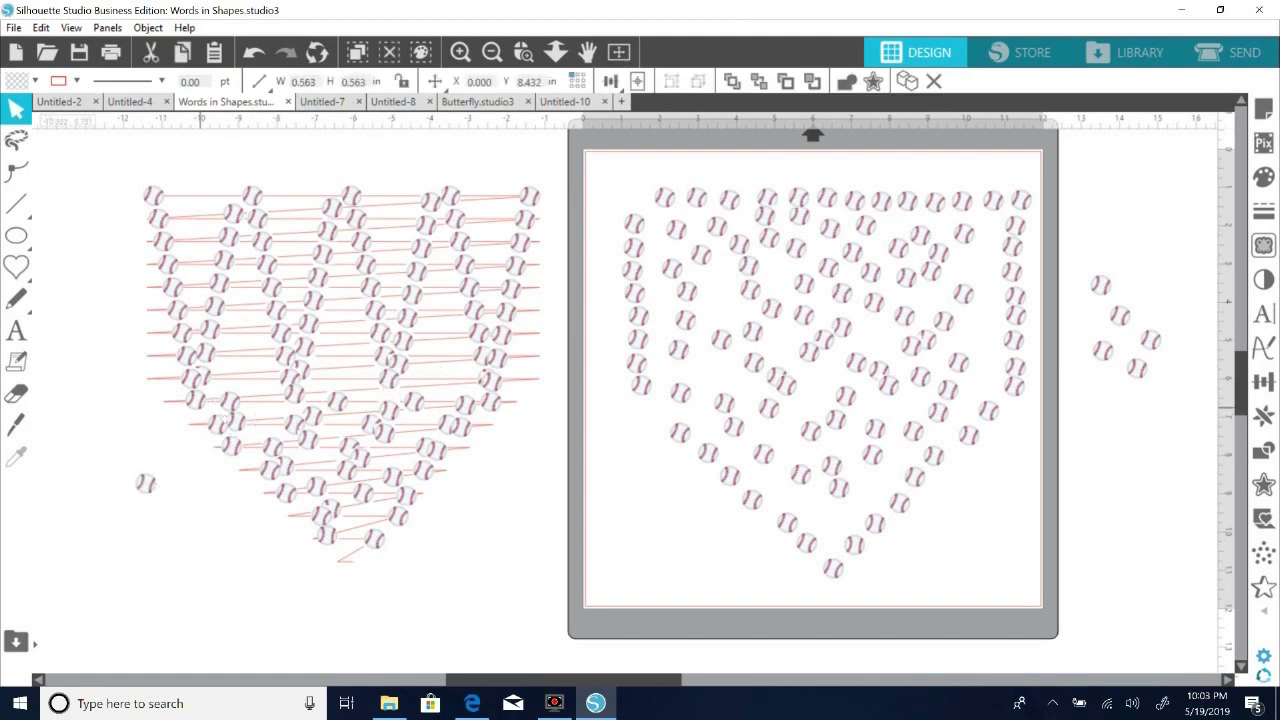
{"action": "left_click", "coordinate": [434, 472]}
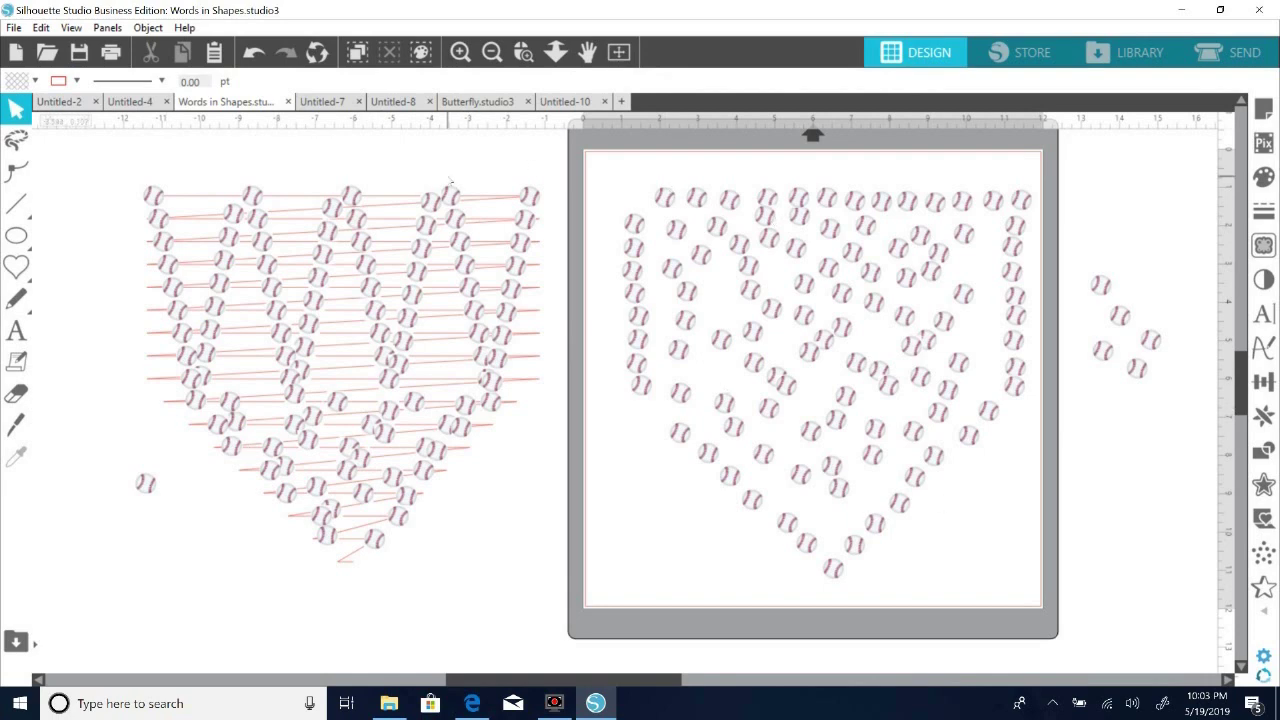
View the butterfly guide-line design in Untitled-7 and the butterfly with words along its contours in Untitled-4, undoing the last change there.
{"action": "left_click", "coordinate": [333, 101]}
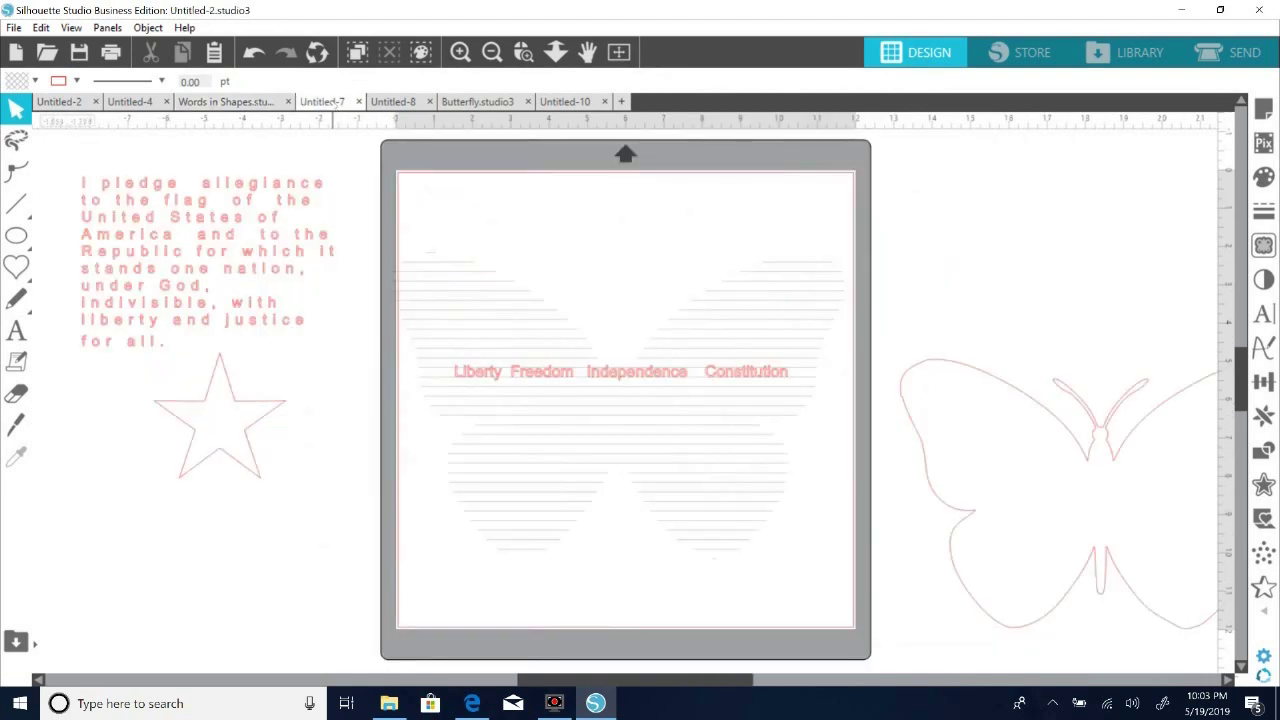
{"action": "left_click", "coordinate": [230, 102]}
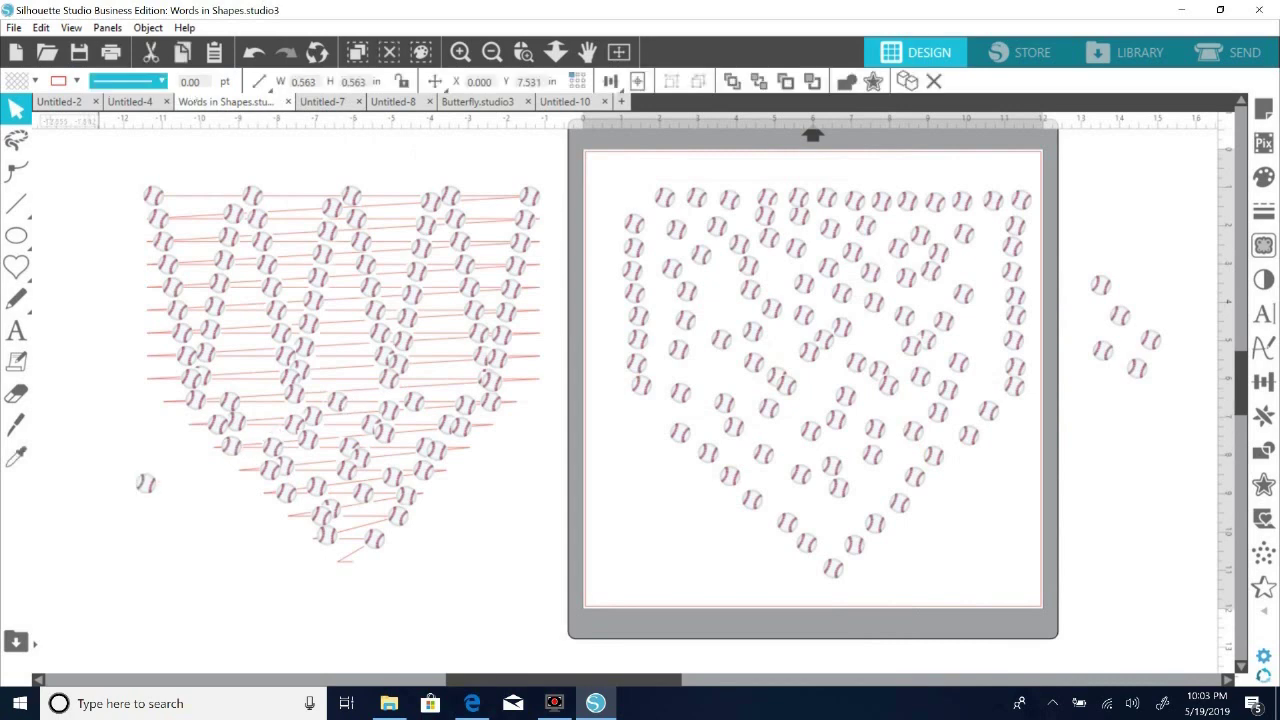
{"action": "left_click", "coordinate": [134, 103]}
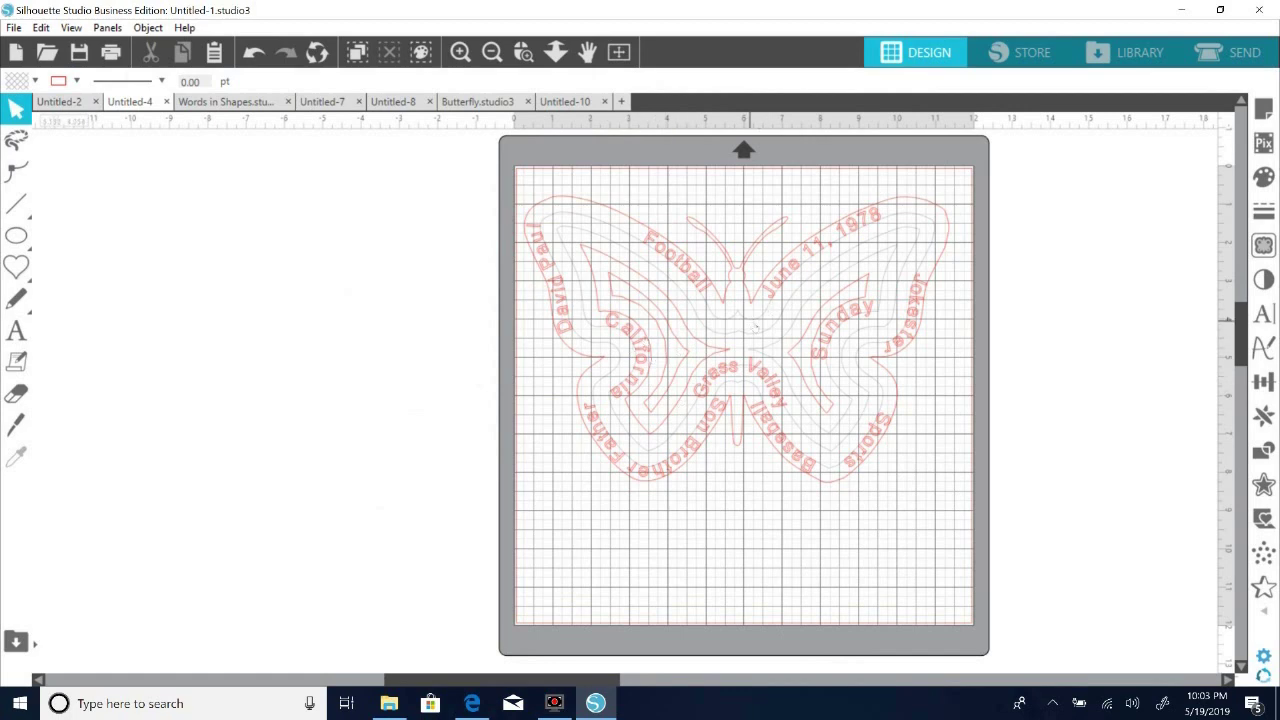
{"action": "left_click_drag", "start_coordinate": [754, 325], "coordinate": [765, 305]}
{"action": "key", "text": "ctrl+z"}
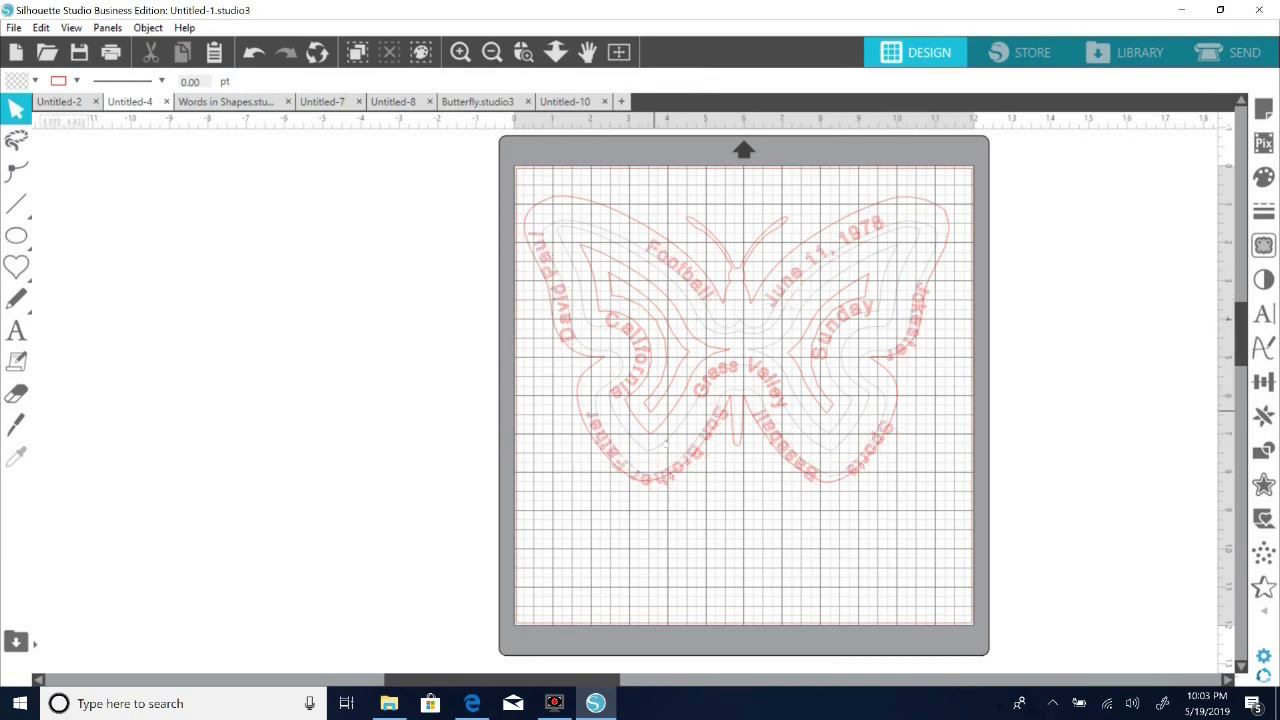